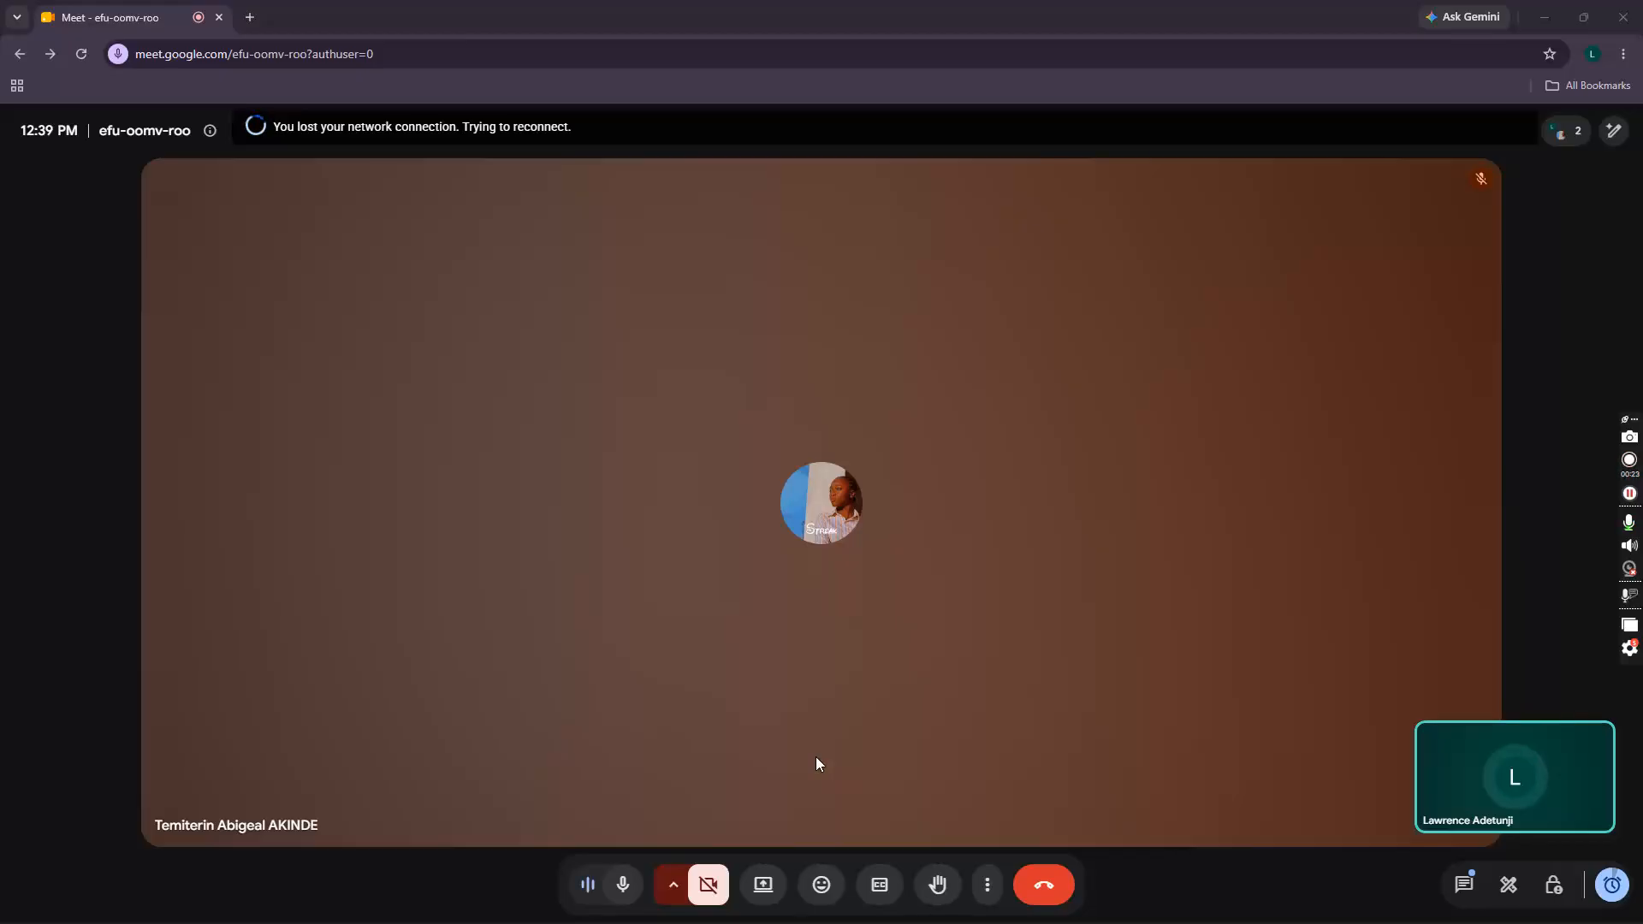
Step: Minimize the stalled Google Meet call to the desktop and open Windows search
{"action": "key", "text": "super+d"}
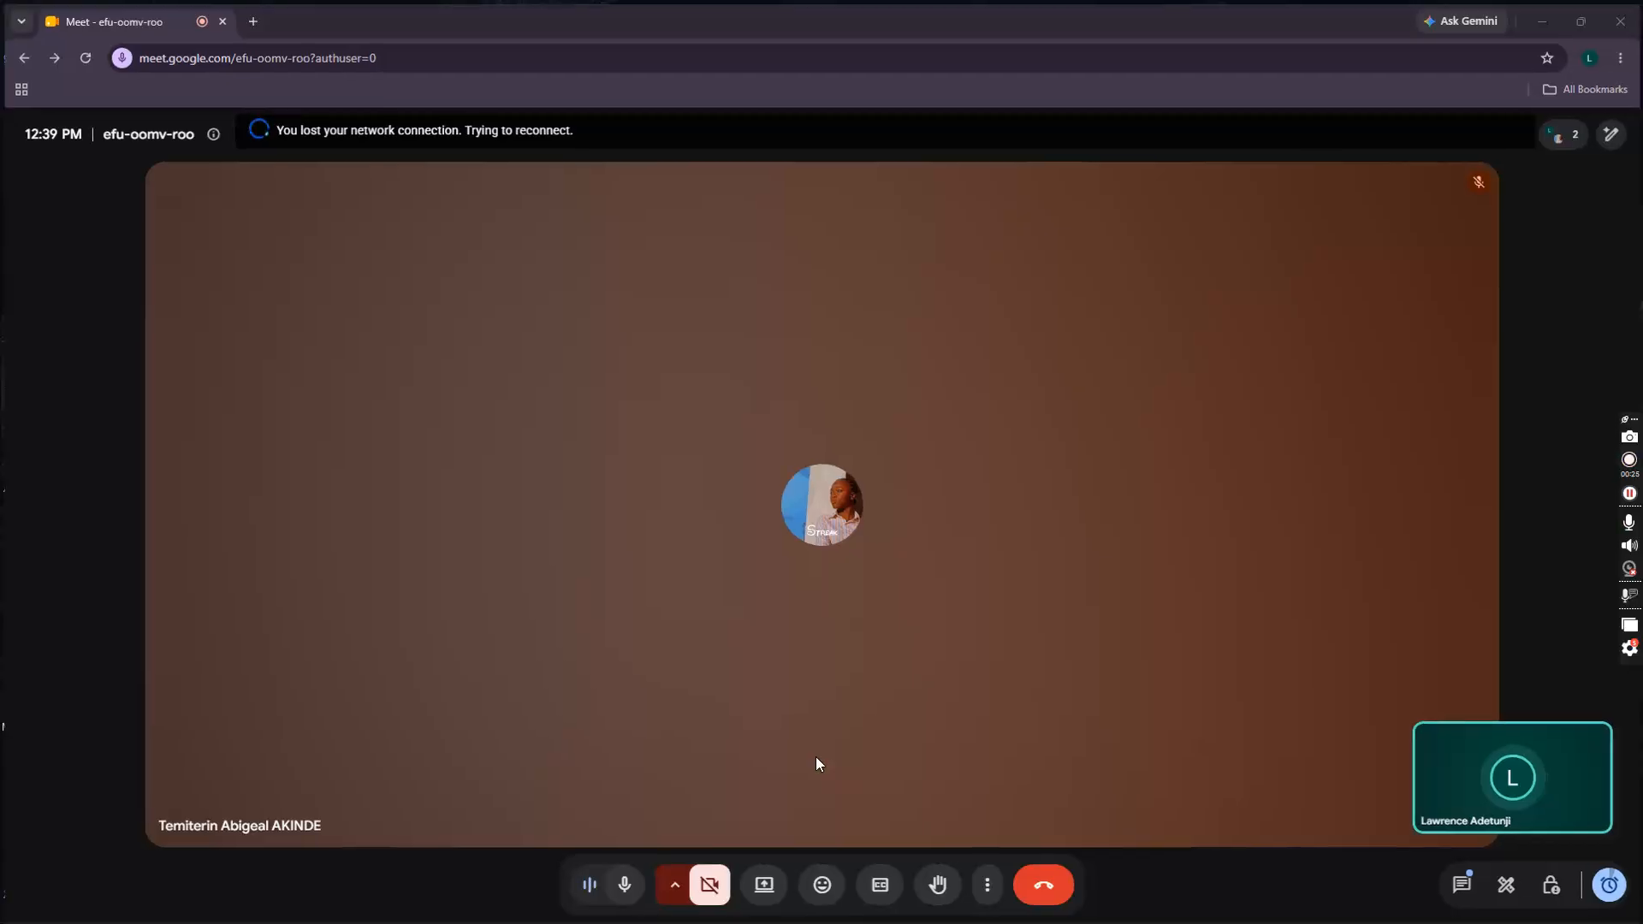
{"action": "key", "text": "super"}
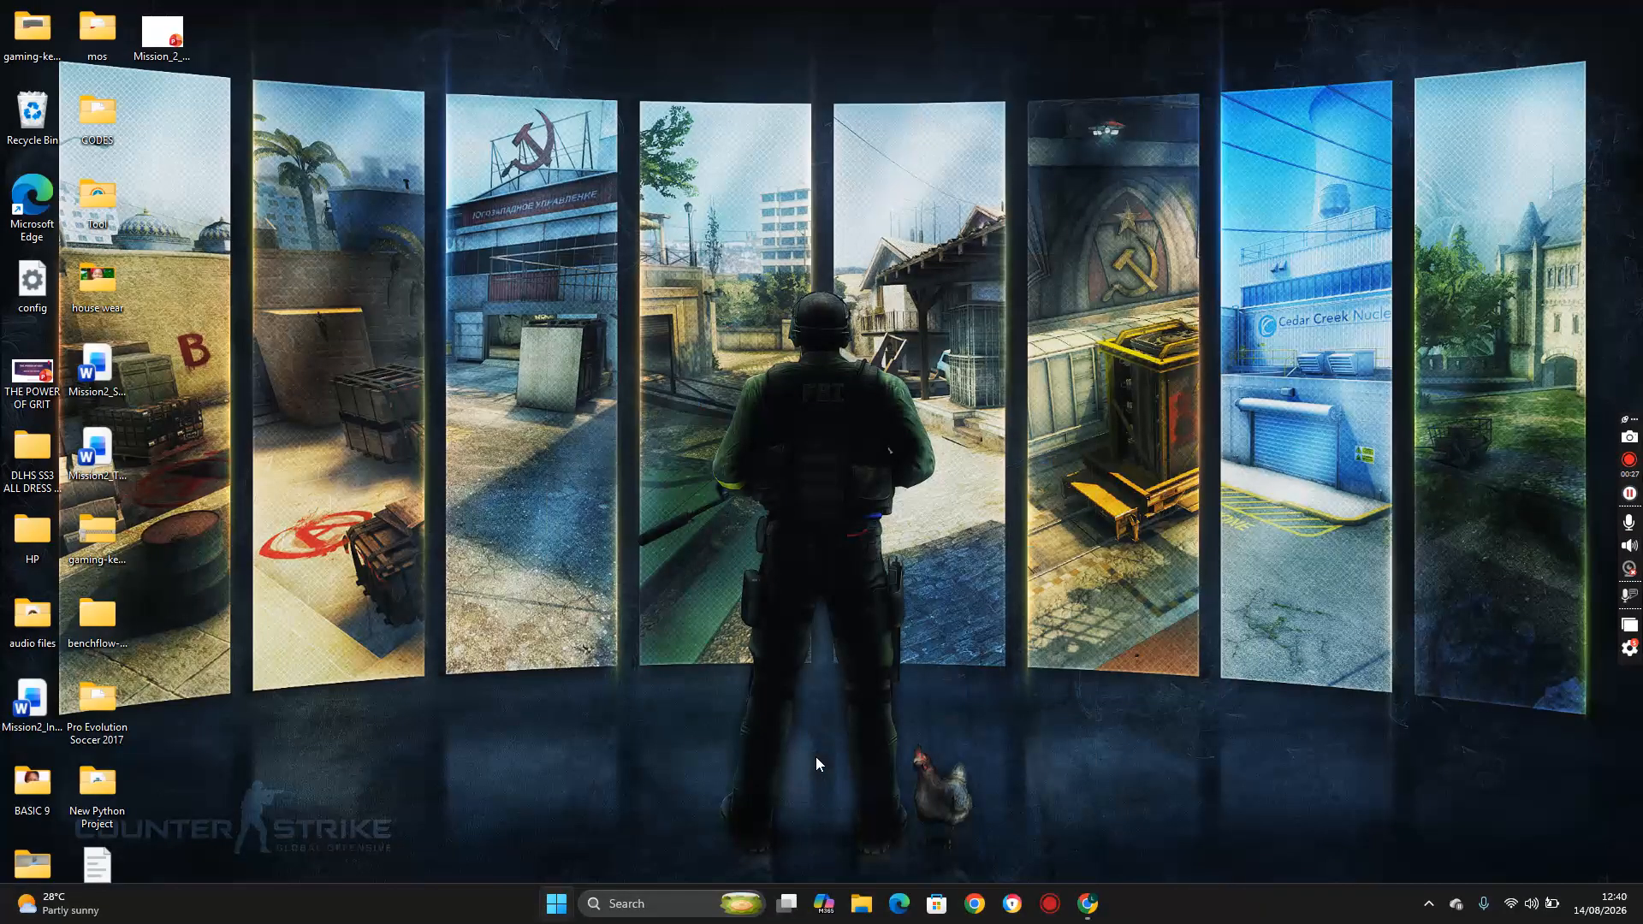
Step: Launch Word, create a blank Document1, and return to the Meet call
{"action": "type", "text": "word"}
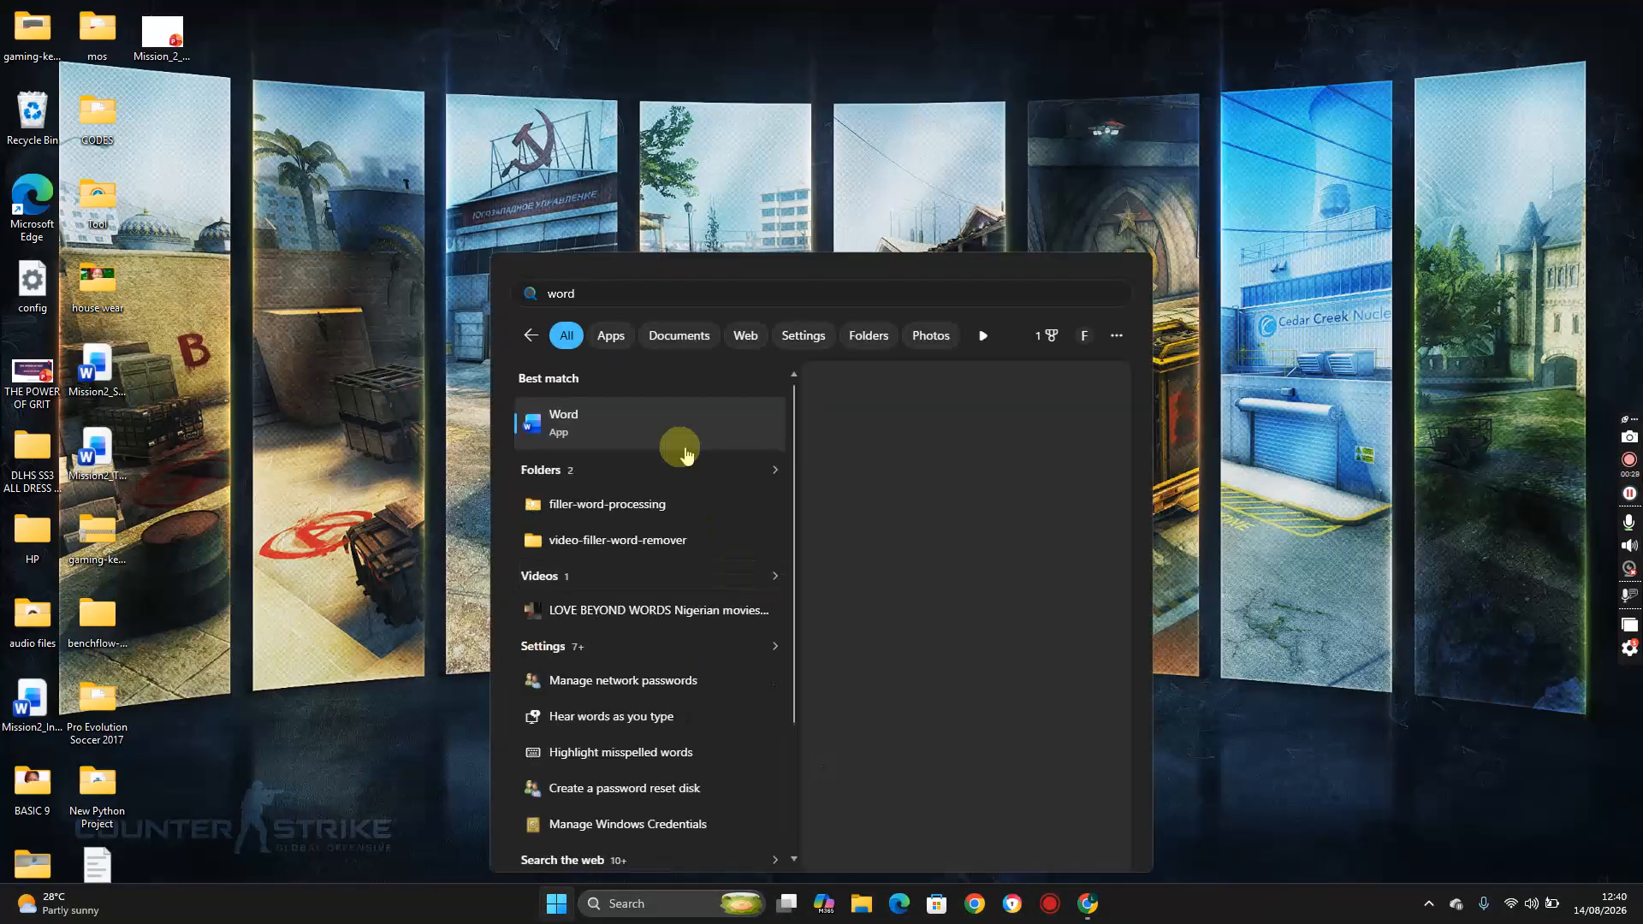
{"action": "left_click", "coordinate": [673, 411]}
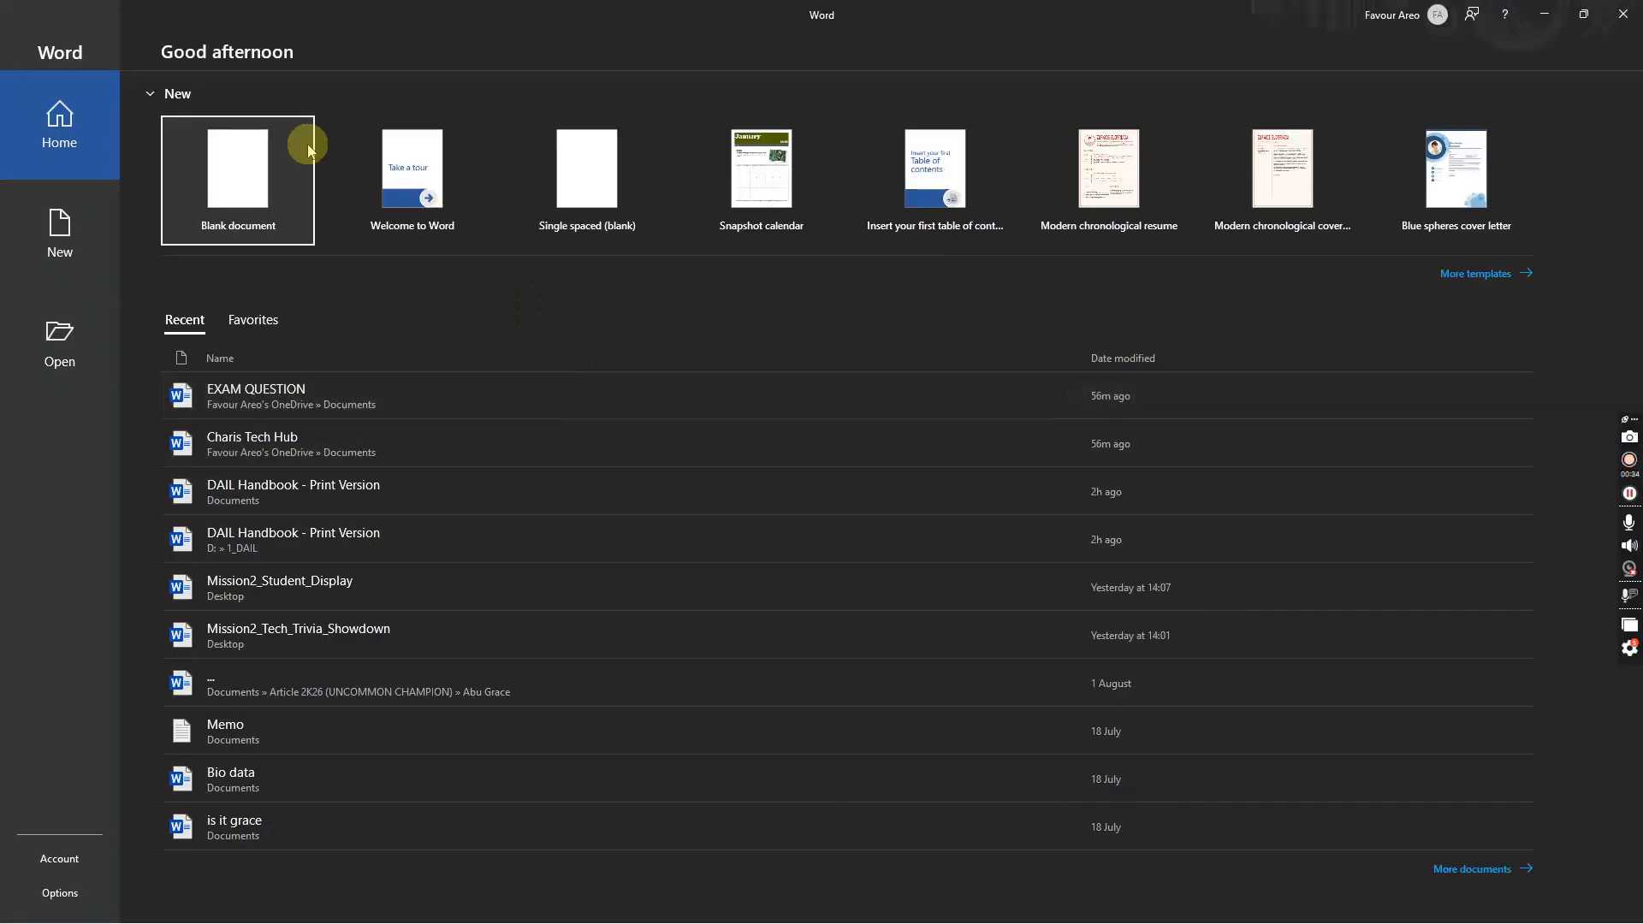
{"action": "left_click", "coordinate": [239, 172]}
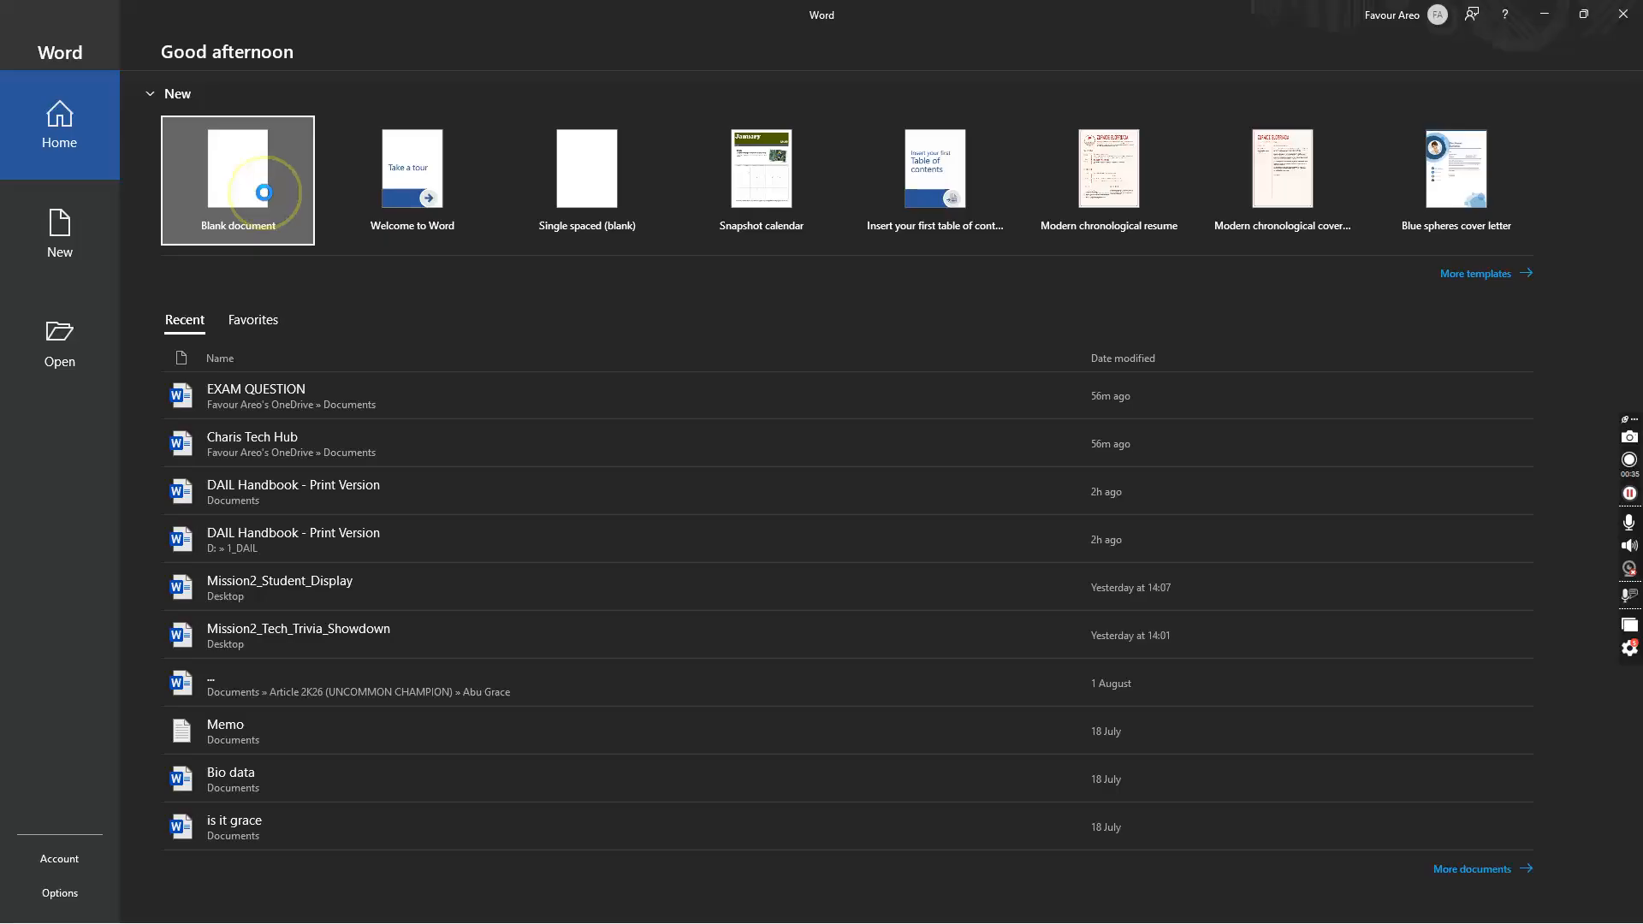
{"action": "key", "text": "alt+Tab"}
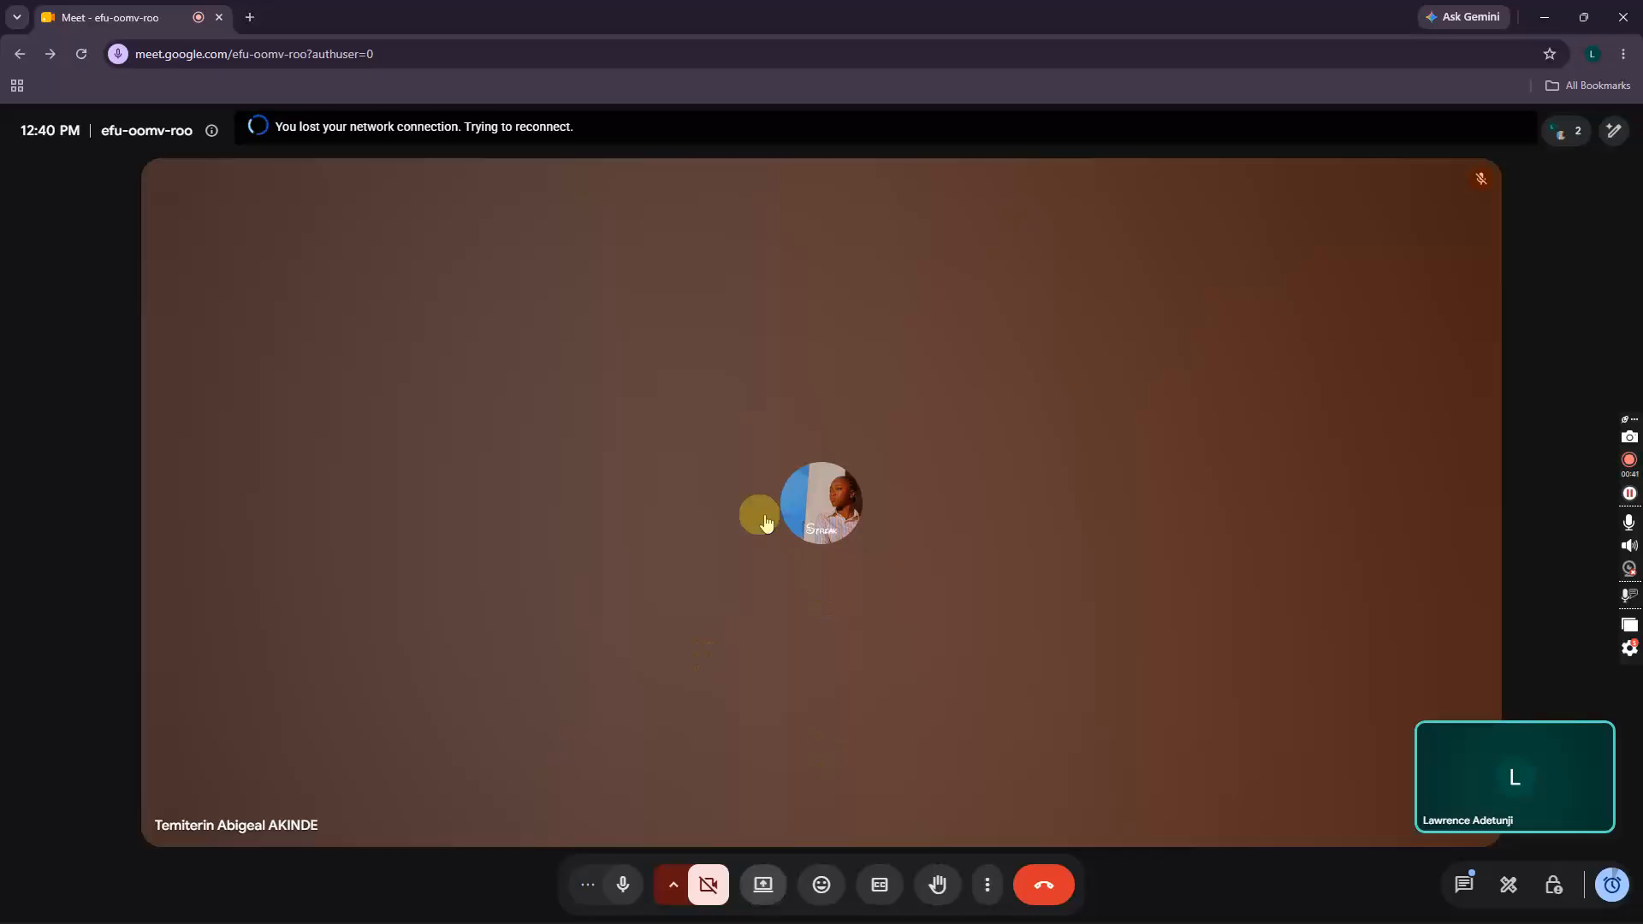
Step: Present the 'Document1 - Word' window in Meet and dismiss the sharing notice bar
{"action": "left_click", "coordinate": [760, 890]}
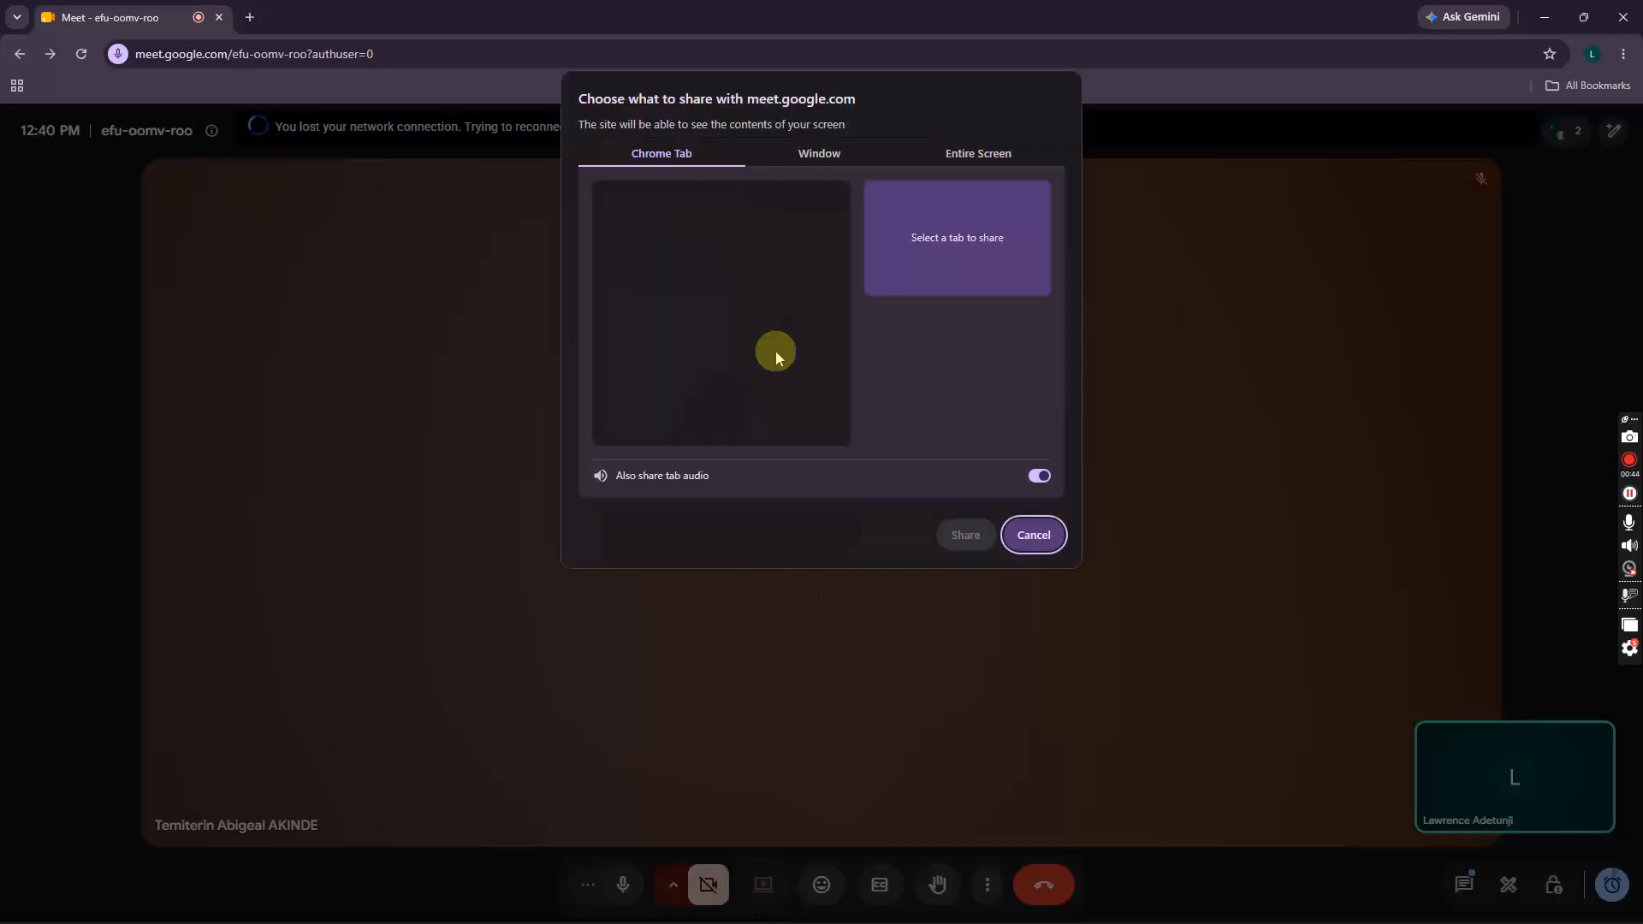
{"action": "left_click", "coordinate": [827, 159]}
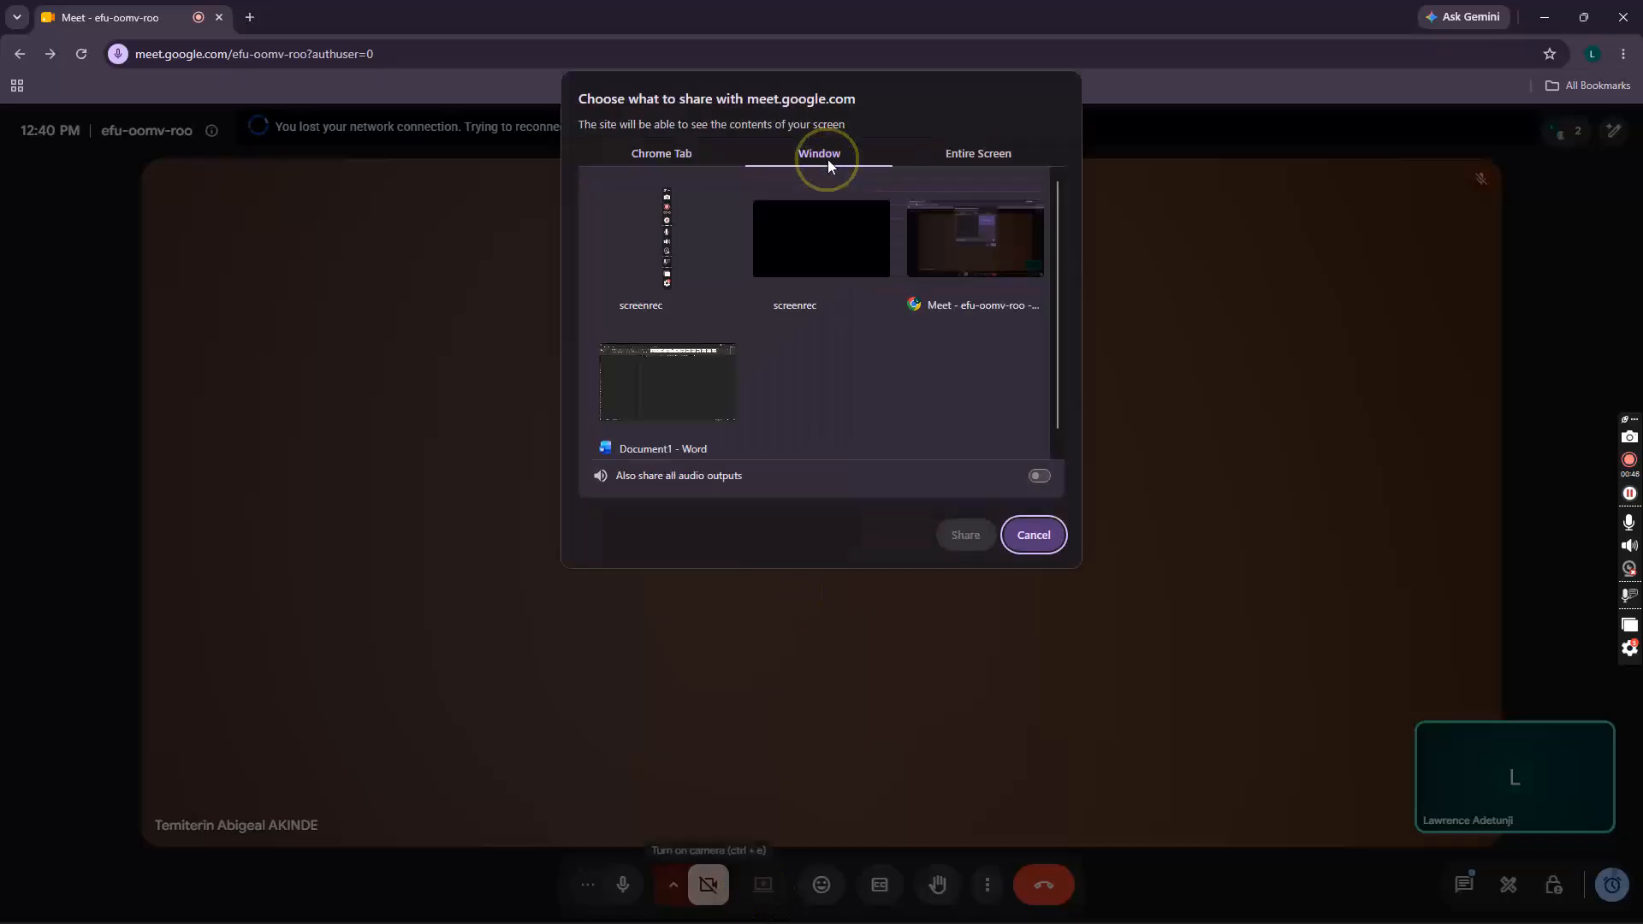
{"action": "left_click", "coordinate": [686, 383]}
{"action": "left_click", "coordinate": [978, 545]}
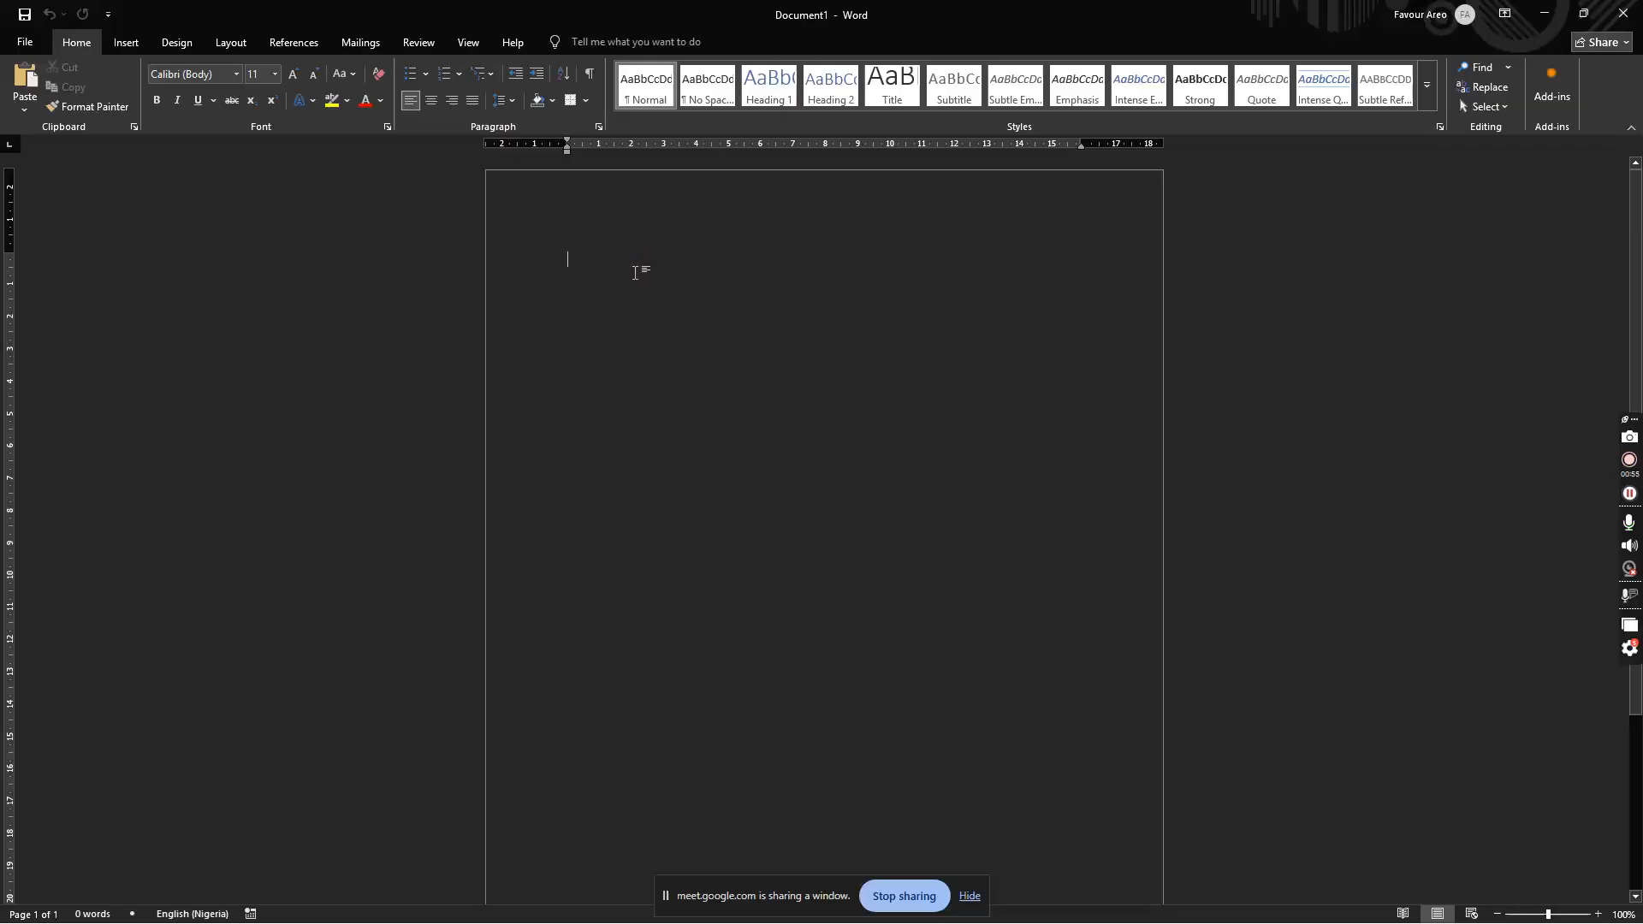
{"action": "key", "text": "alt+Tab"}
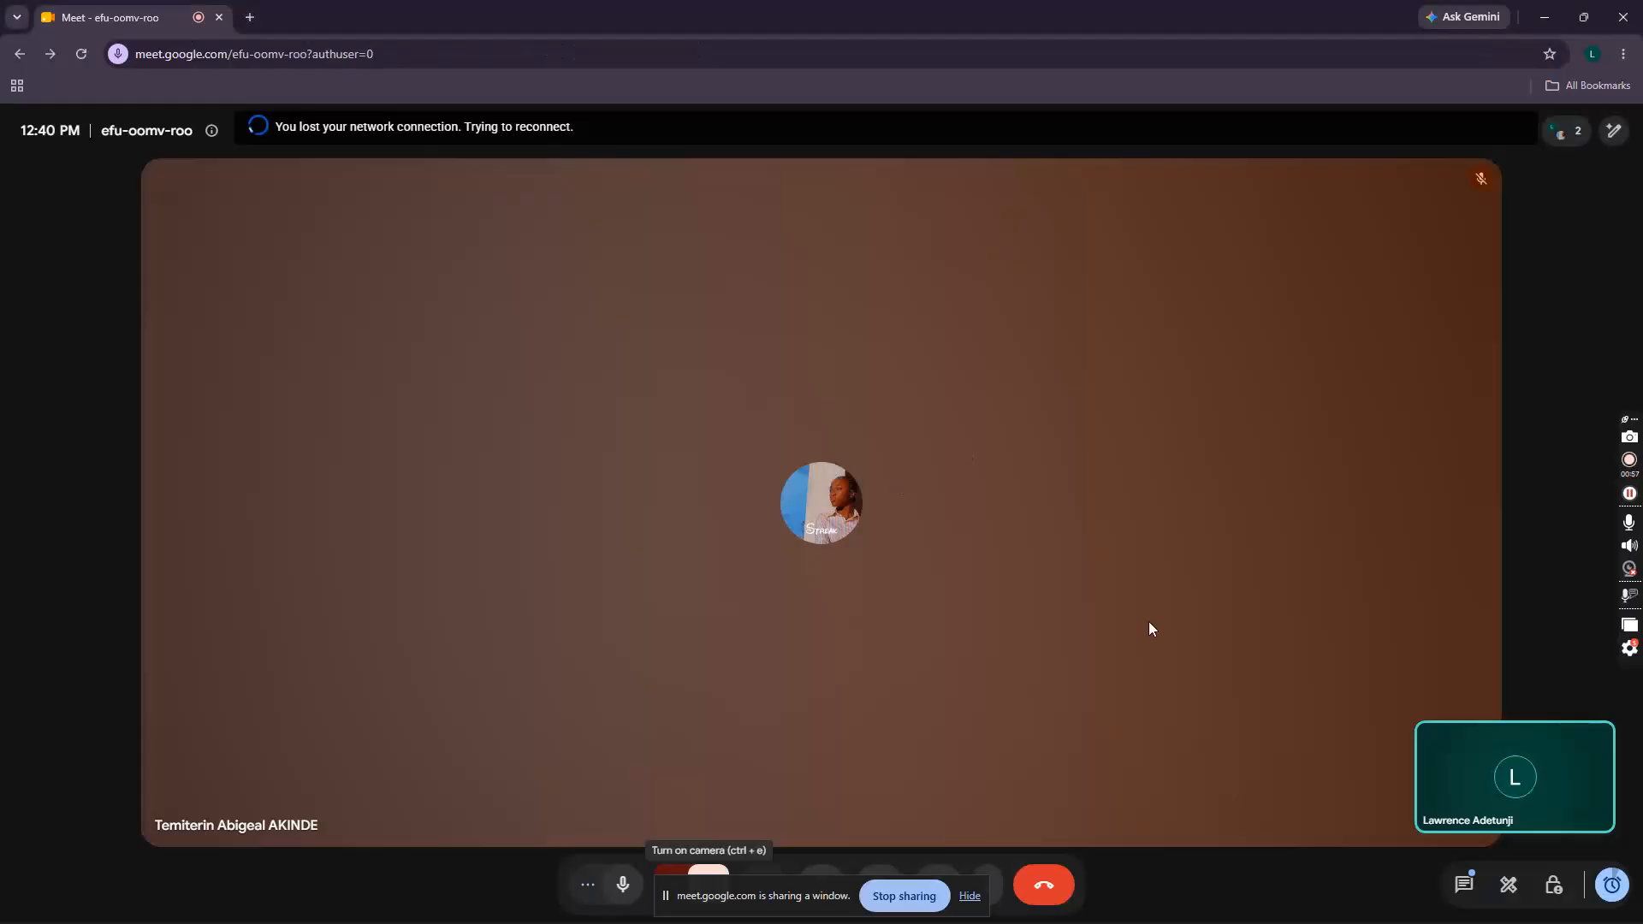
{"action": "left_click", "coordinate": [955, 903]}
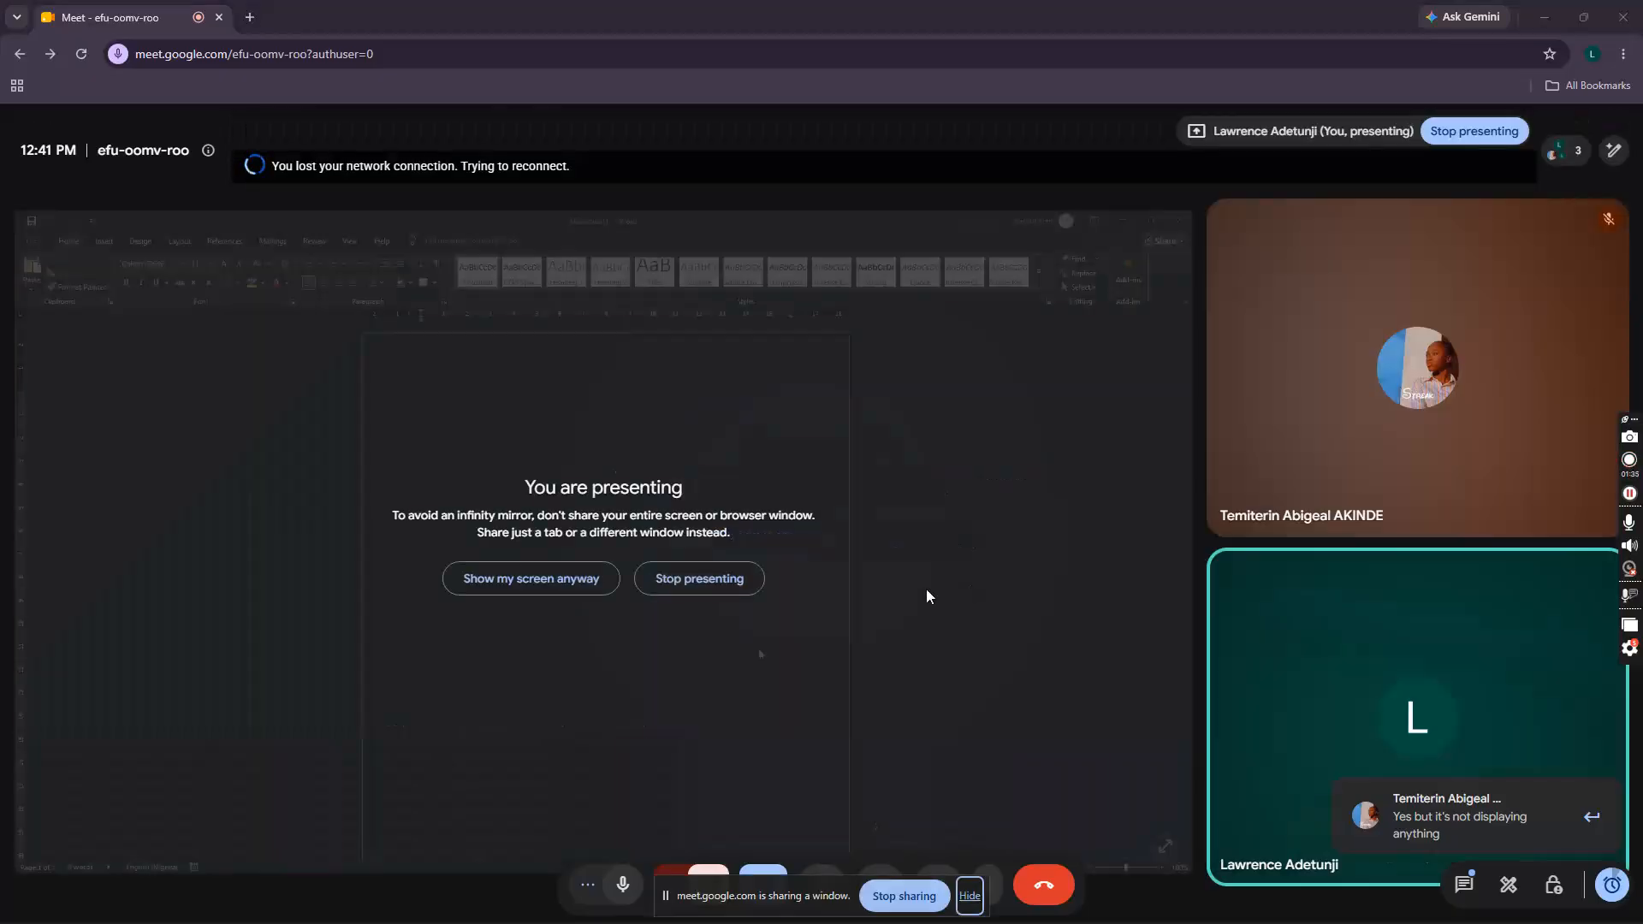
Step: Show the shared Word window despite the mirror warning, hide the sharing bar, and return to Word
{"action": "left_click", "coordinate": [540, 584]}
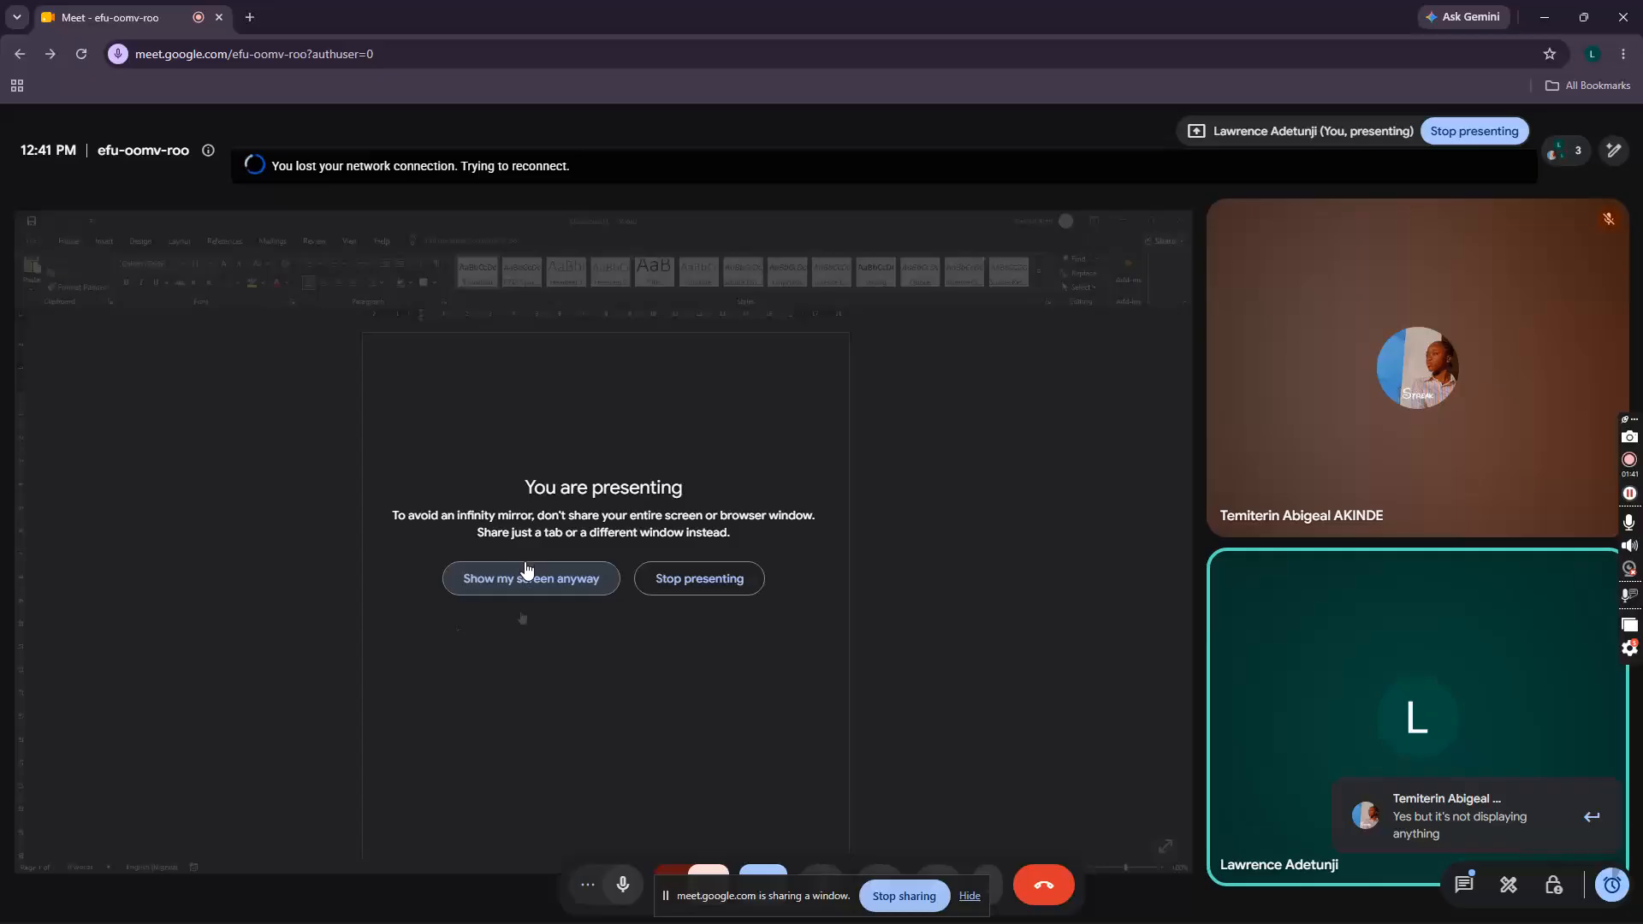
{"action": "left_click", "coordinate": [528, 585]}
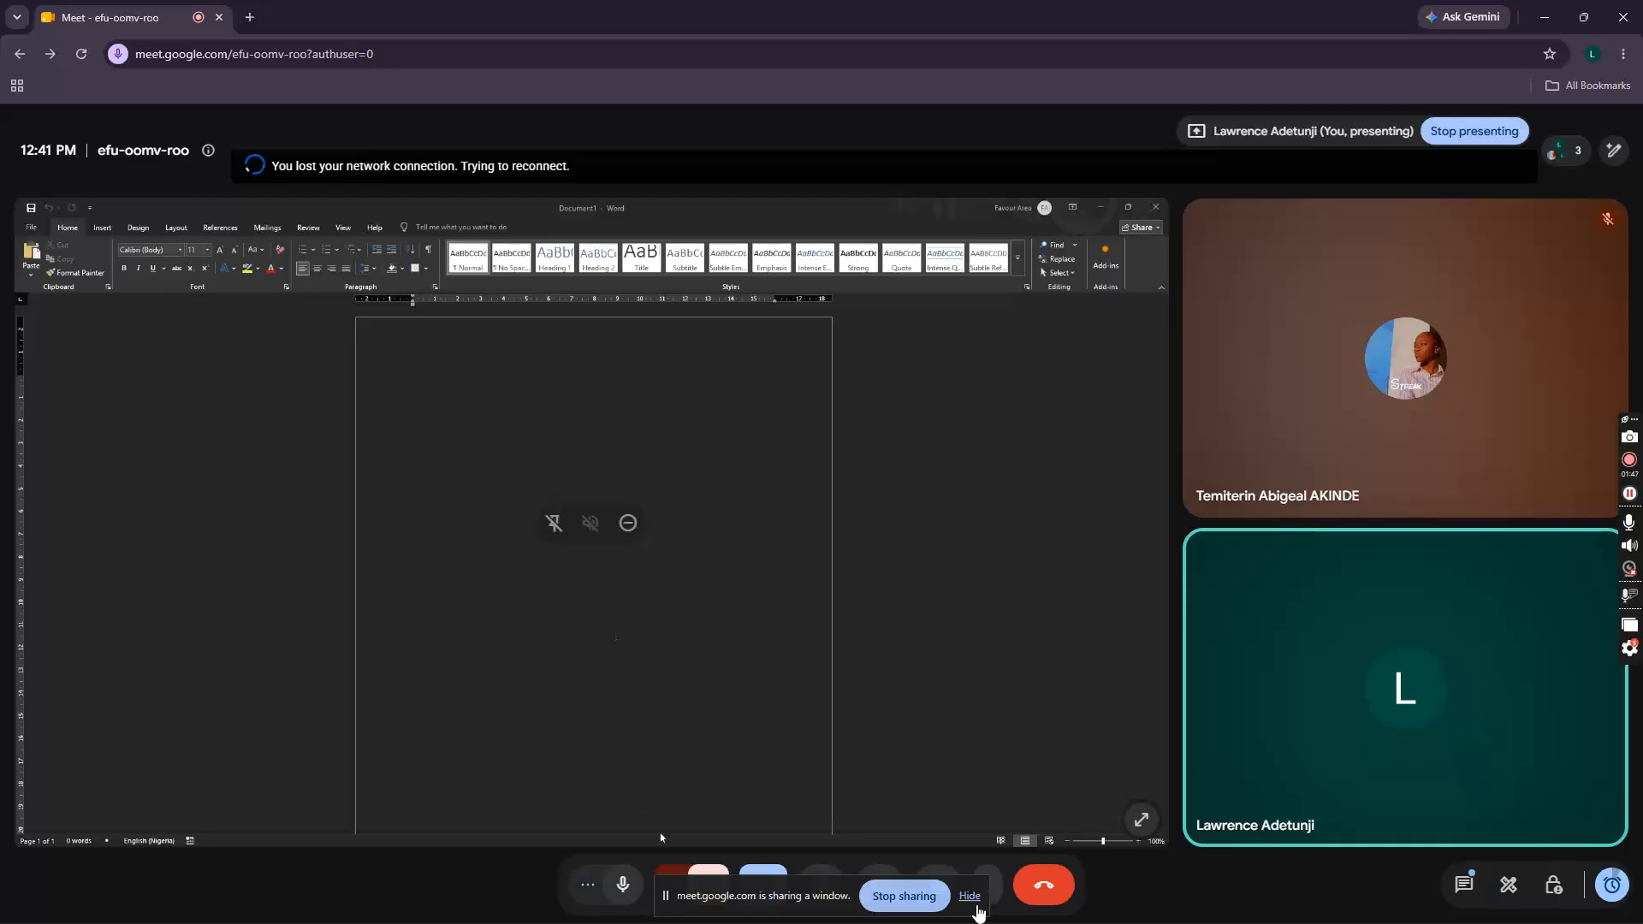
{"action": "left_click", "coordinate": [972, 899]}
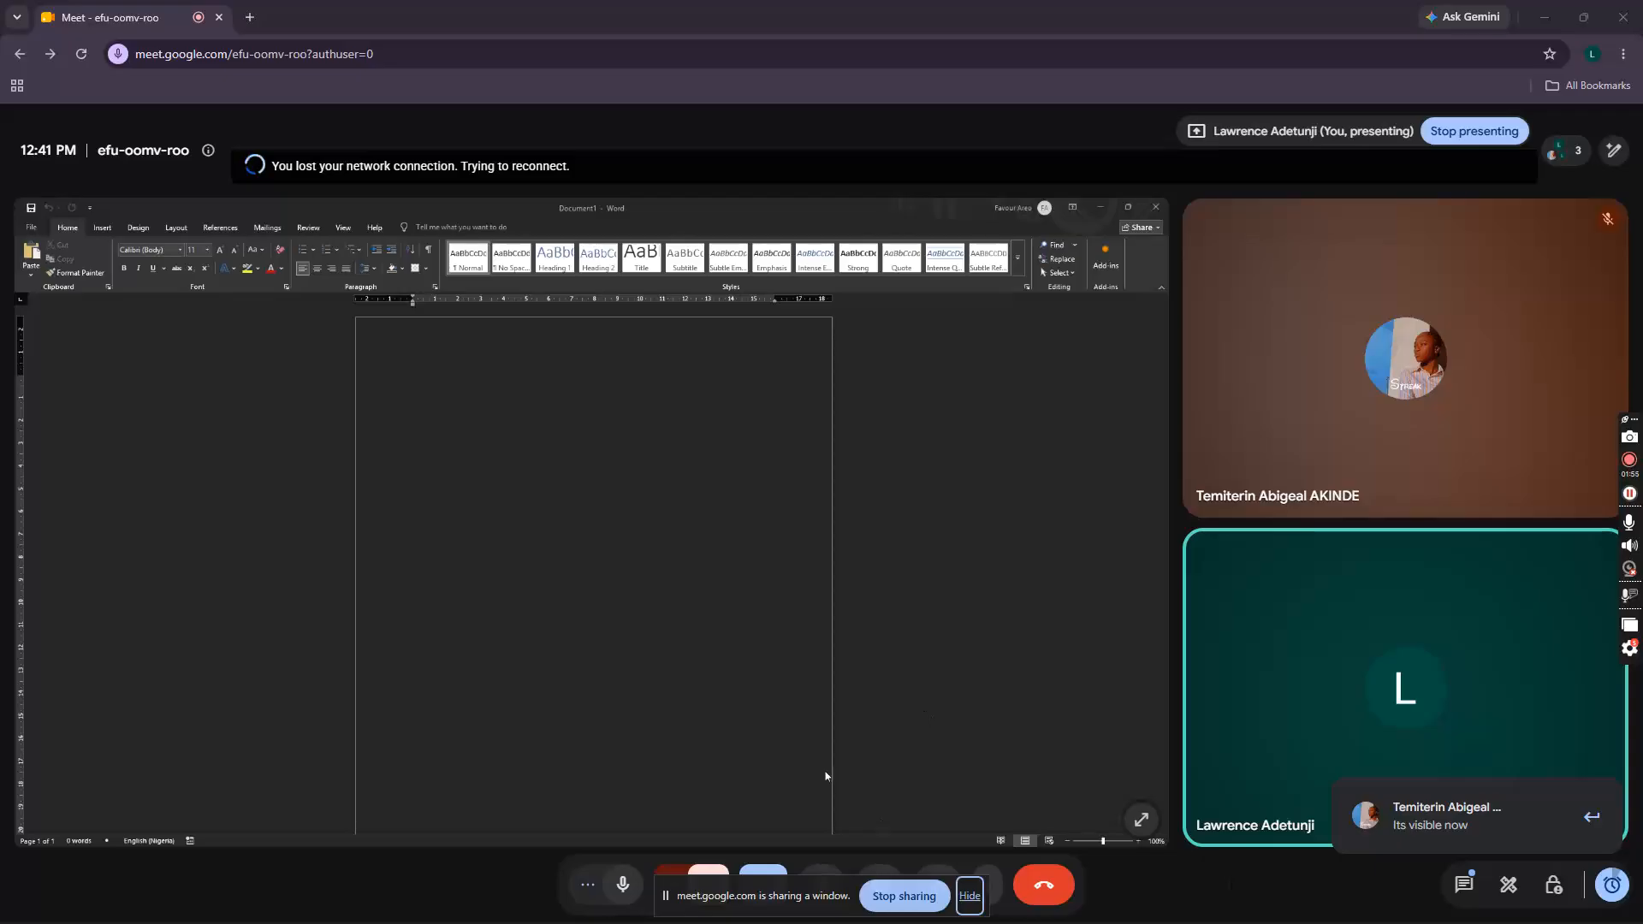
{"action": "key", "text": "alt+Tab"}
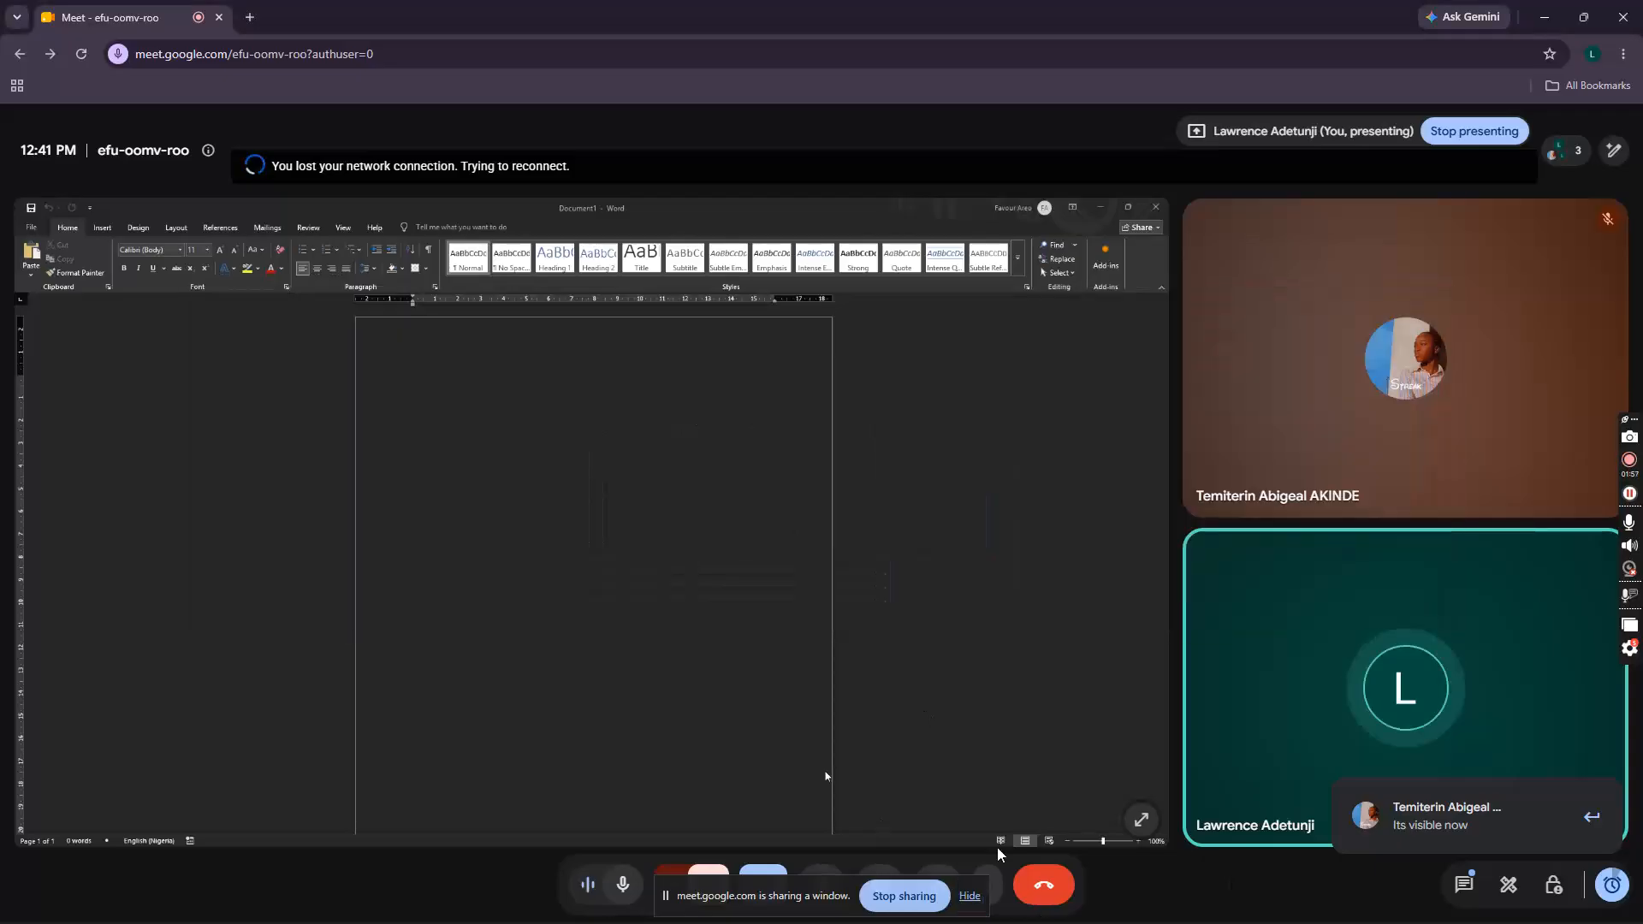
{"action": "key", "text": "alt+Tab"}
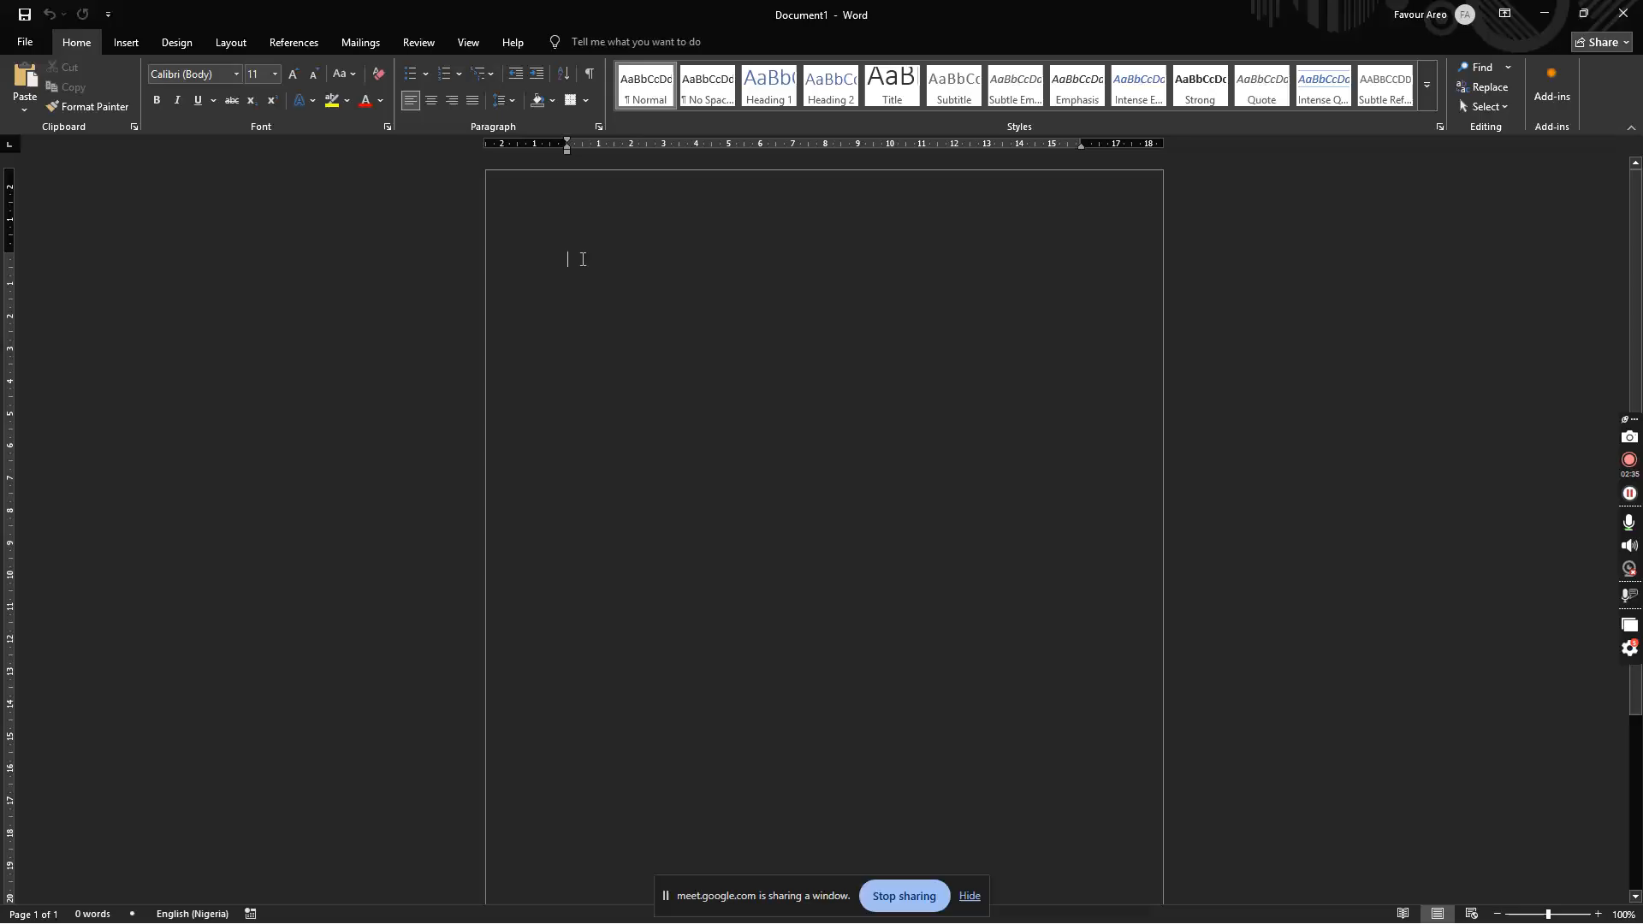
Step: Remove the space after paragraphs from the line spacing options
{"action": "left_click", "coordinate": [511, 101]}
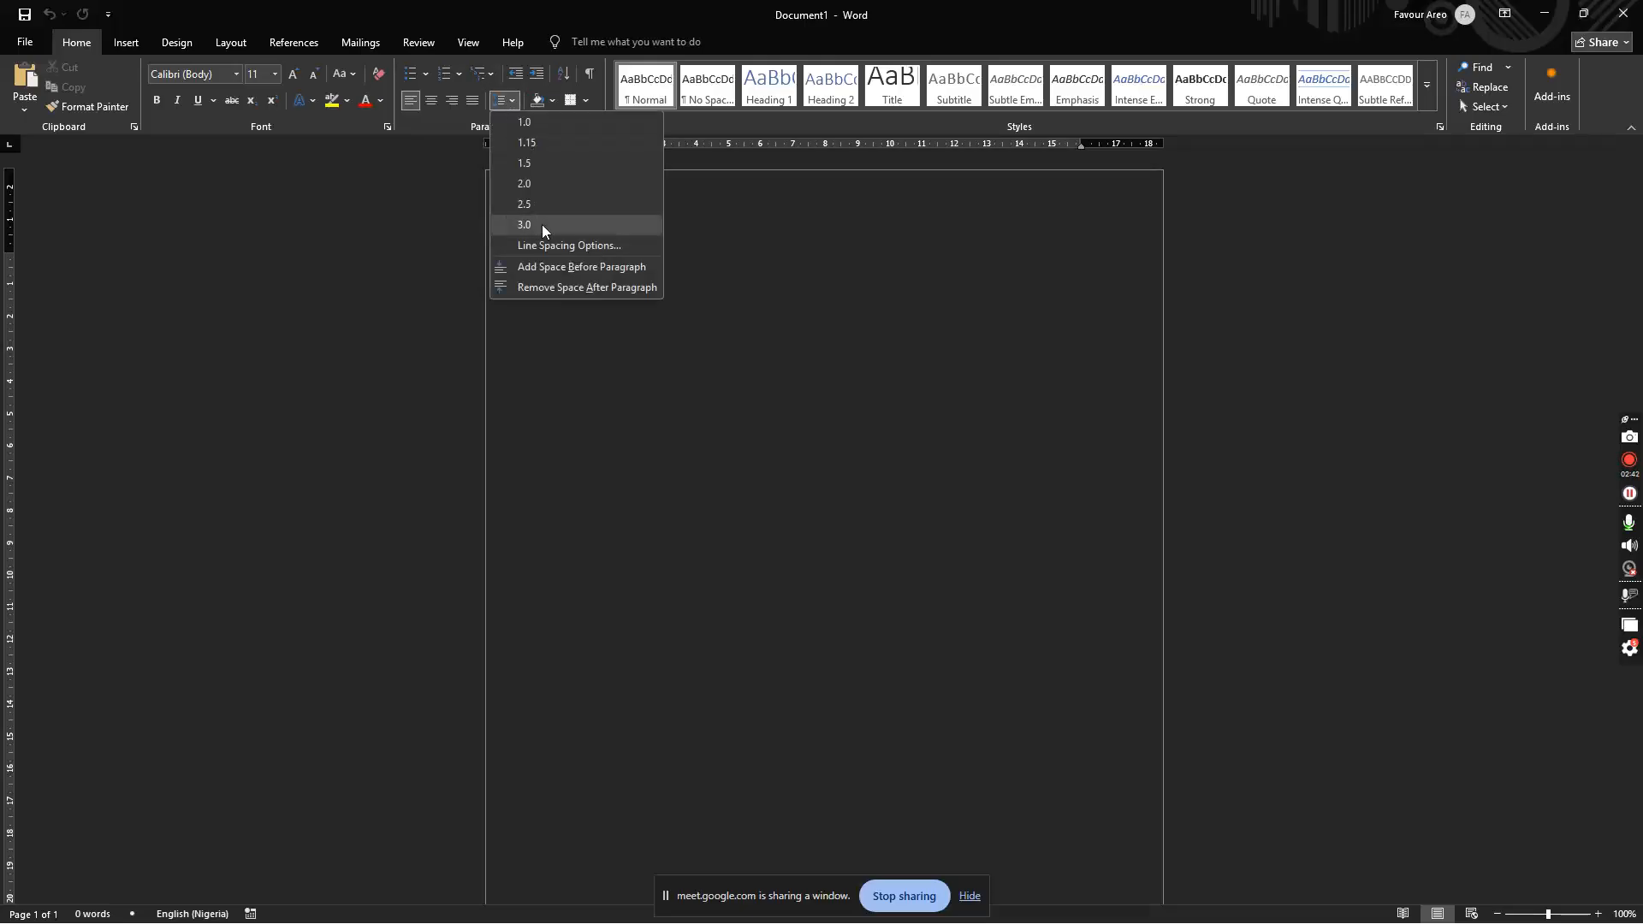
{"action": "left_click", "coordinate": [560, 286]}
{"action": "left_click", "coordinate": [508, 99]}
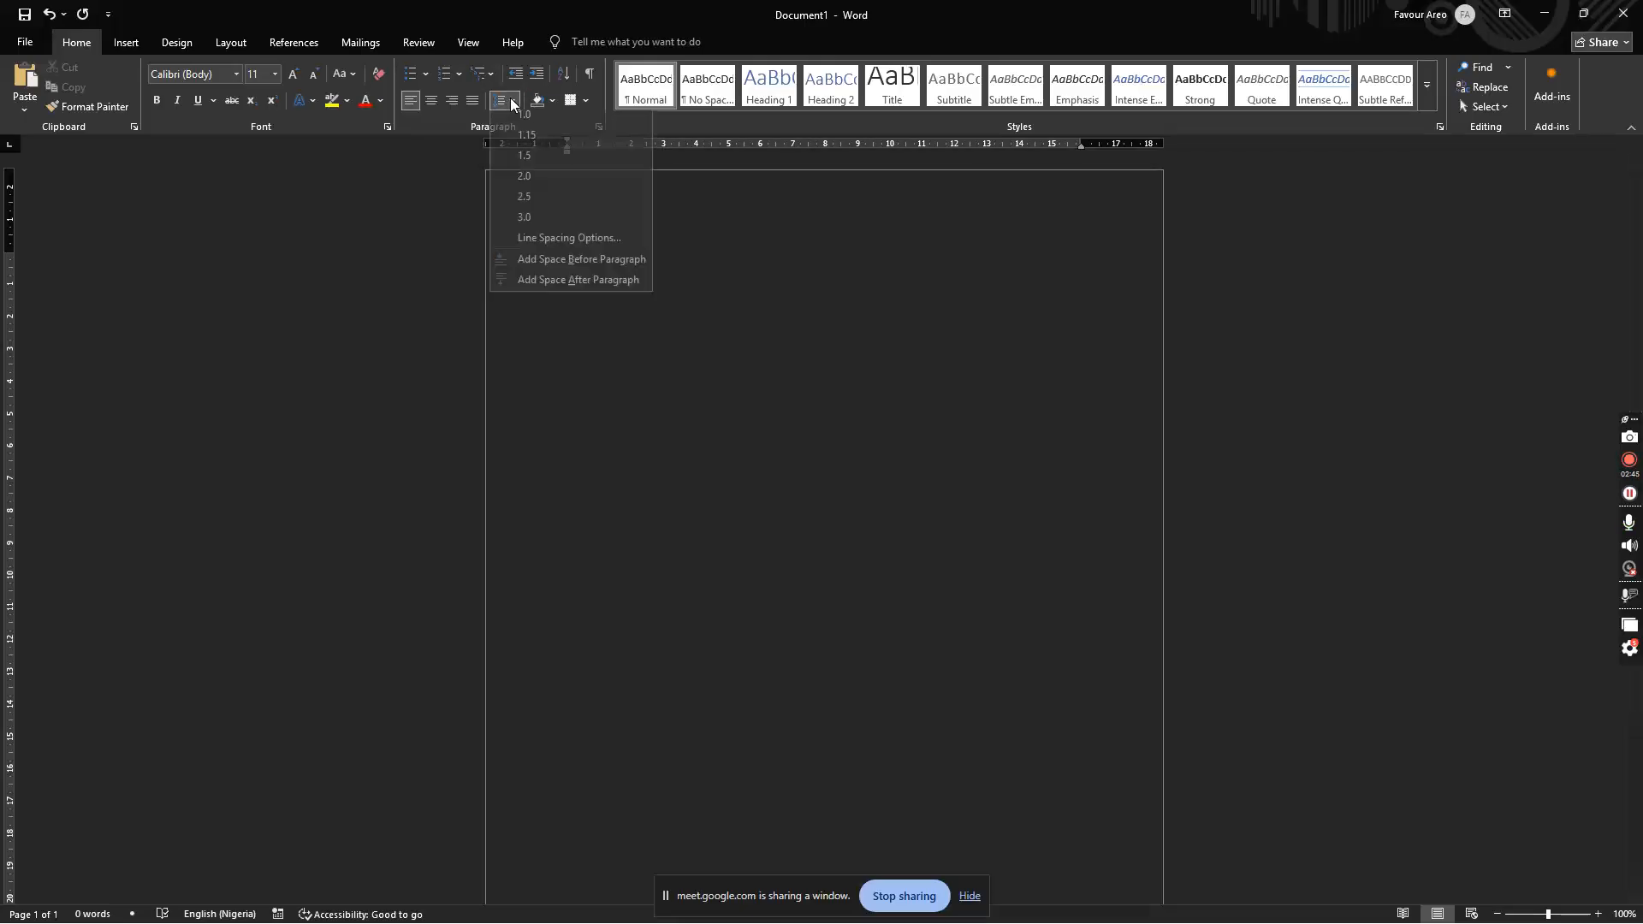
{"action": "left_click", "coordinate": [629, 342]}
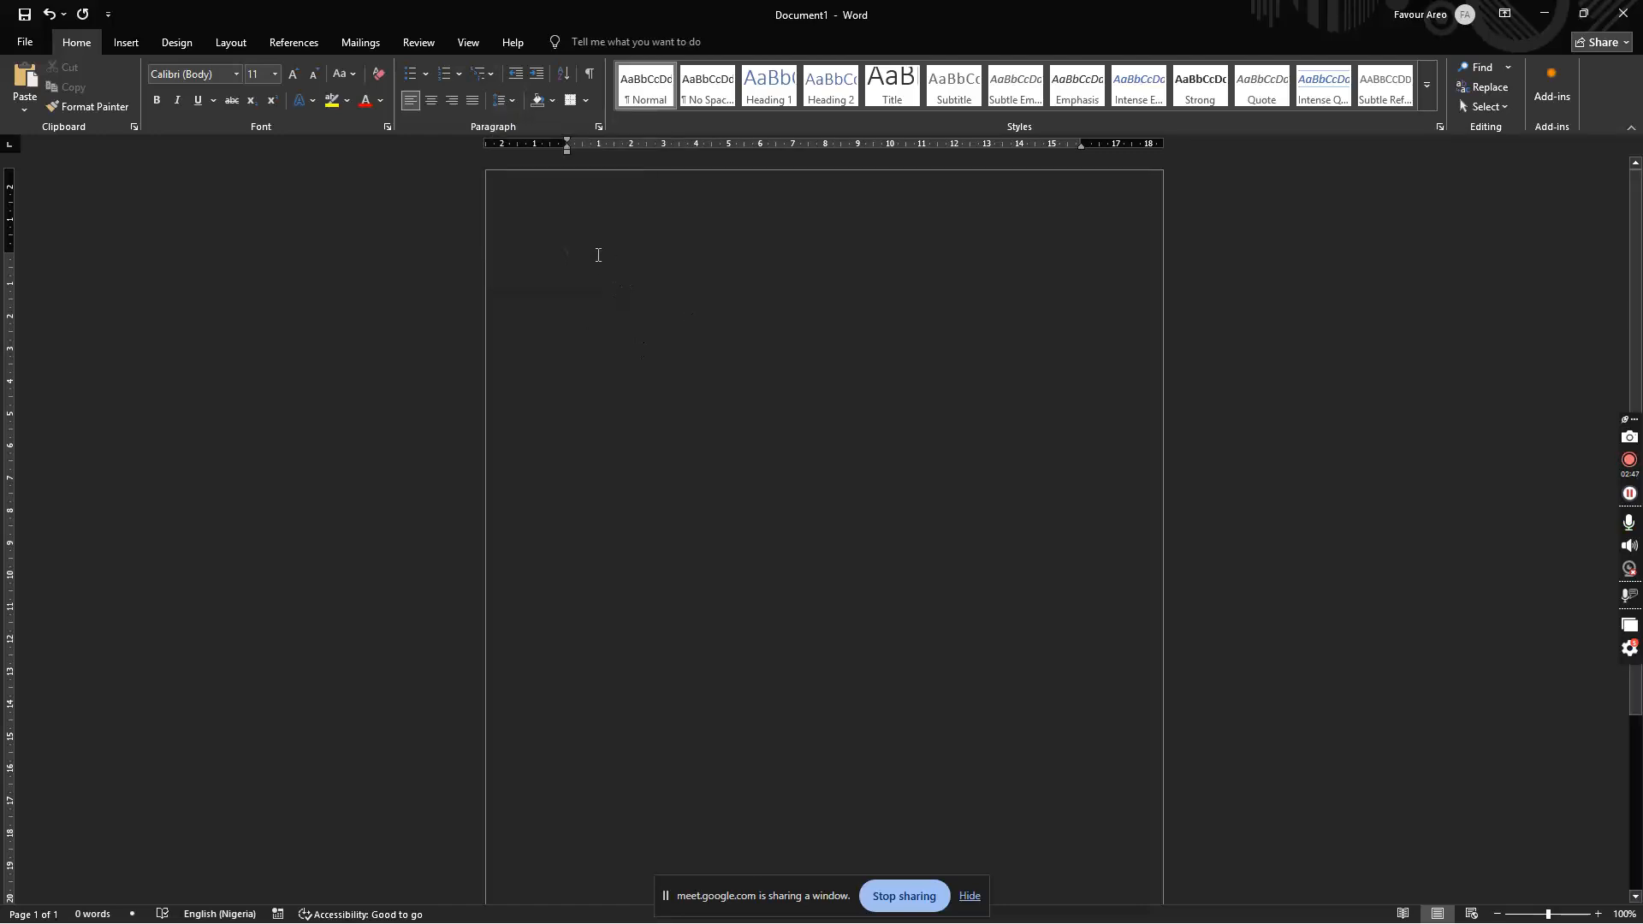
Step: Set the font to Times New Roman at size 12
{"action": "left_click", "coordinate": [202, 74]}
{"action": "type", "text": "Time"}
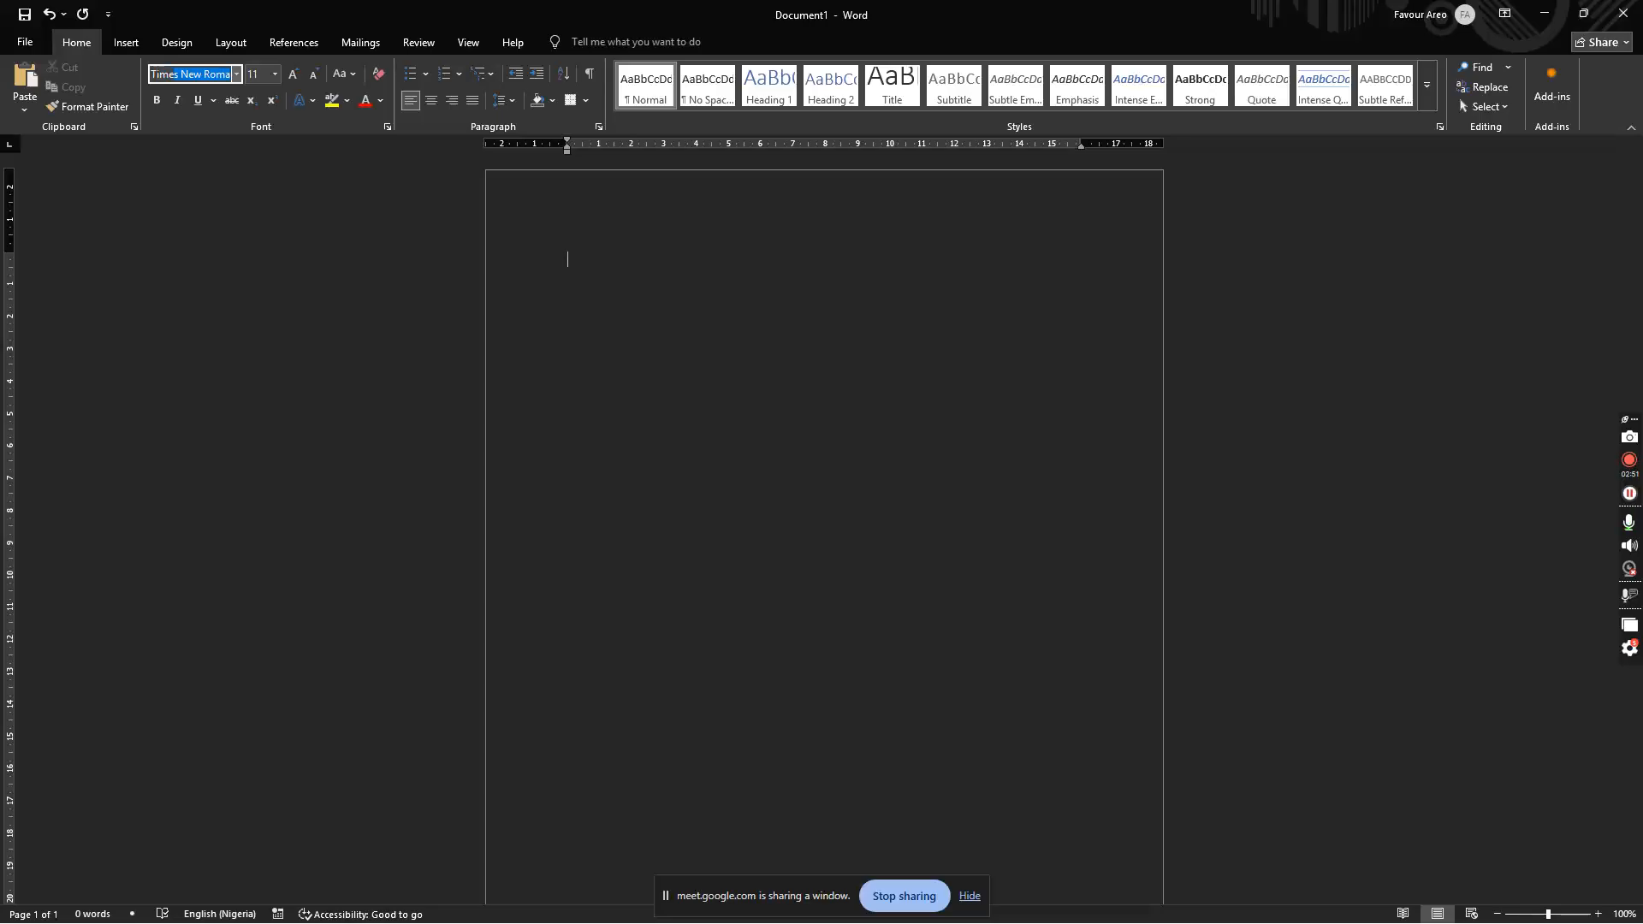
{"action": "type", "text": "s"}
{"action": "key", "text": "Return"}
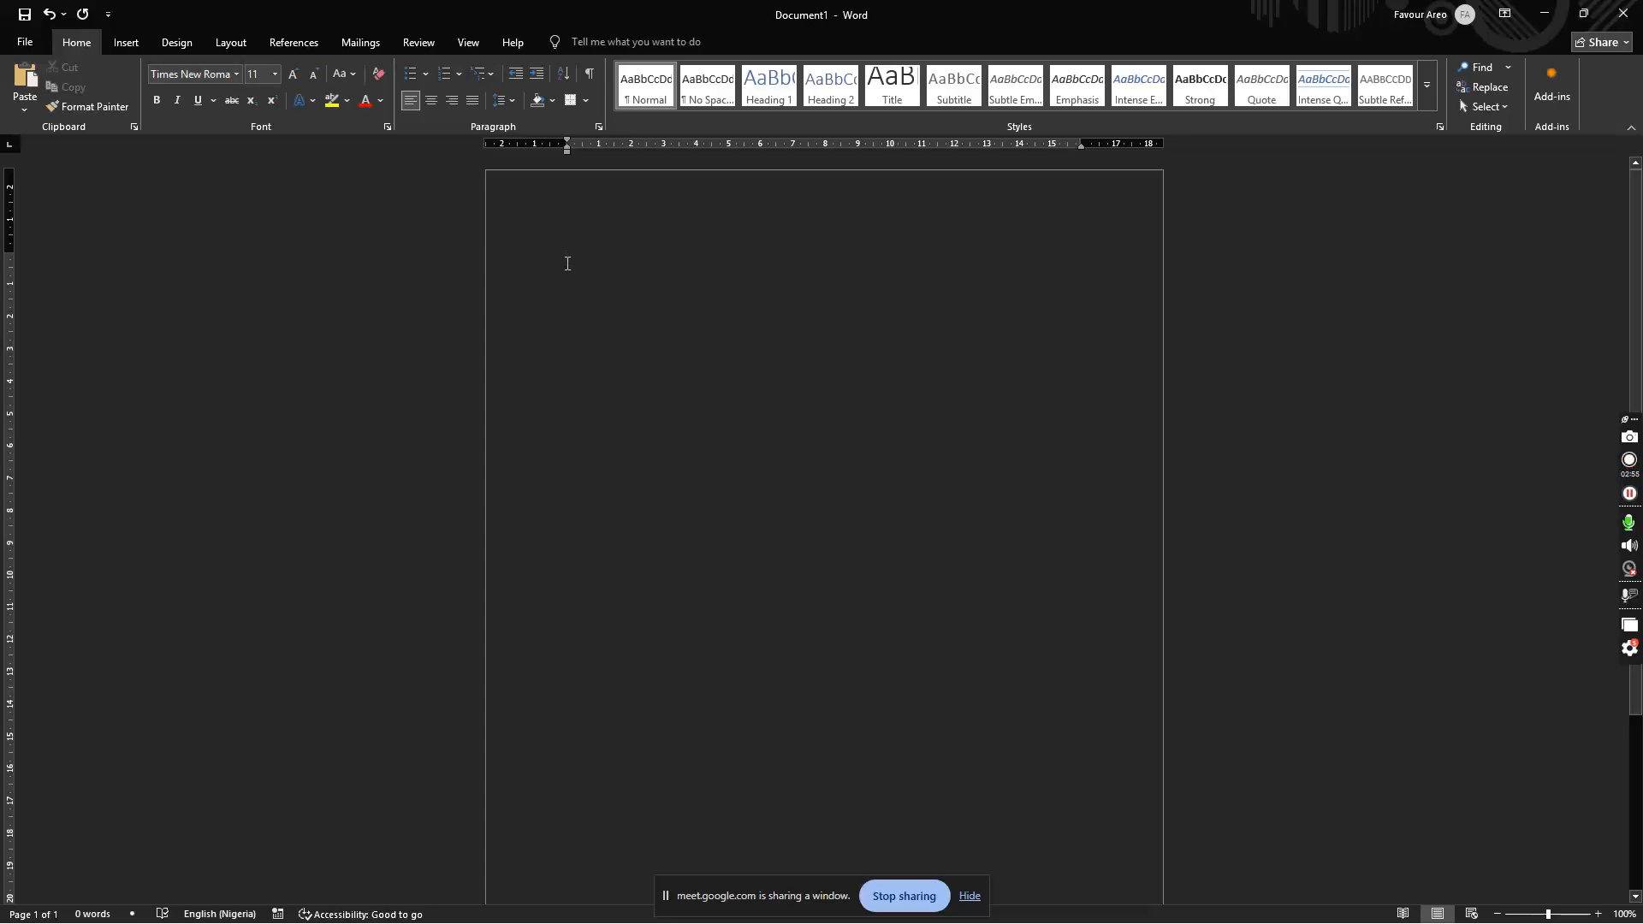
{"action": "left_click", "coordinate": [253, 74]}
{"action": "type", "text": "12"}
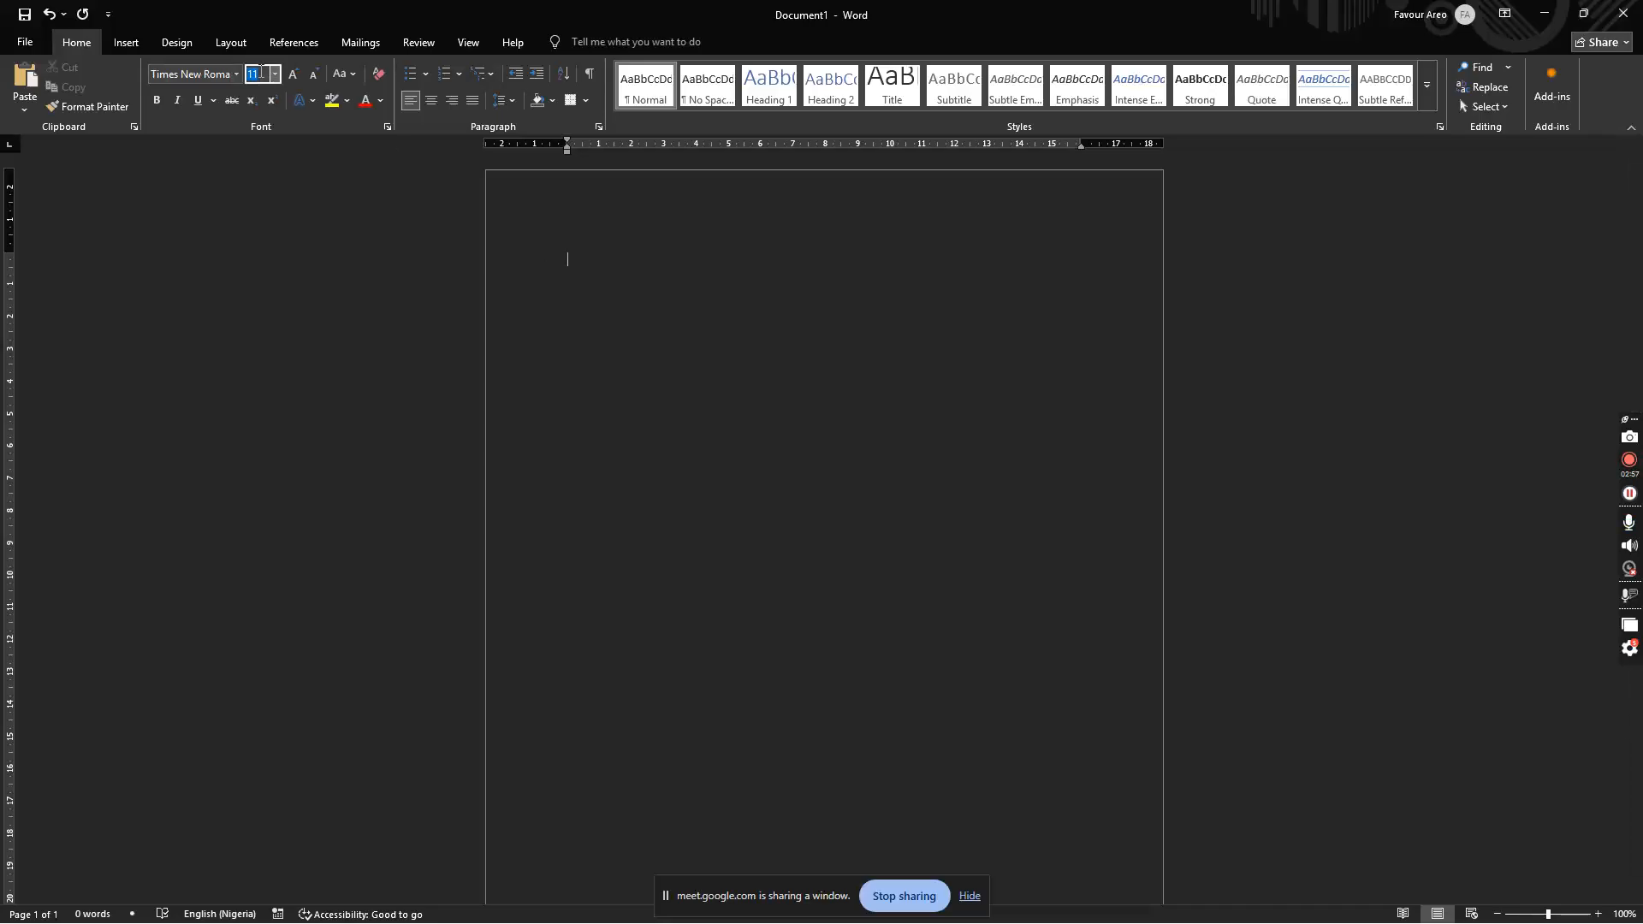
{"action": "key", "text": "Return"}
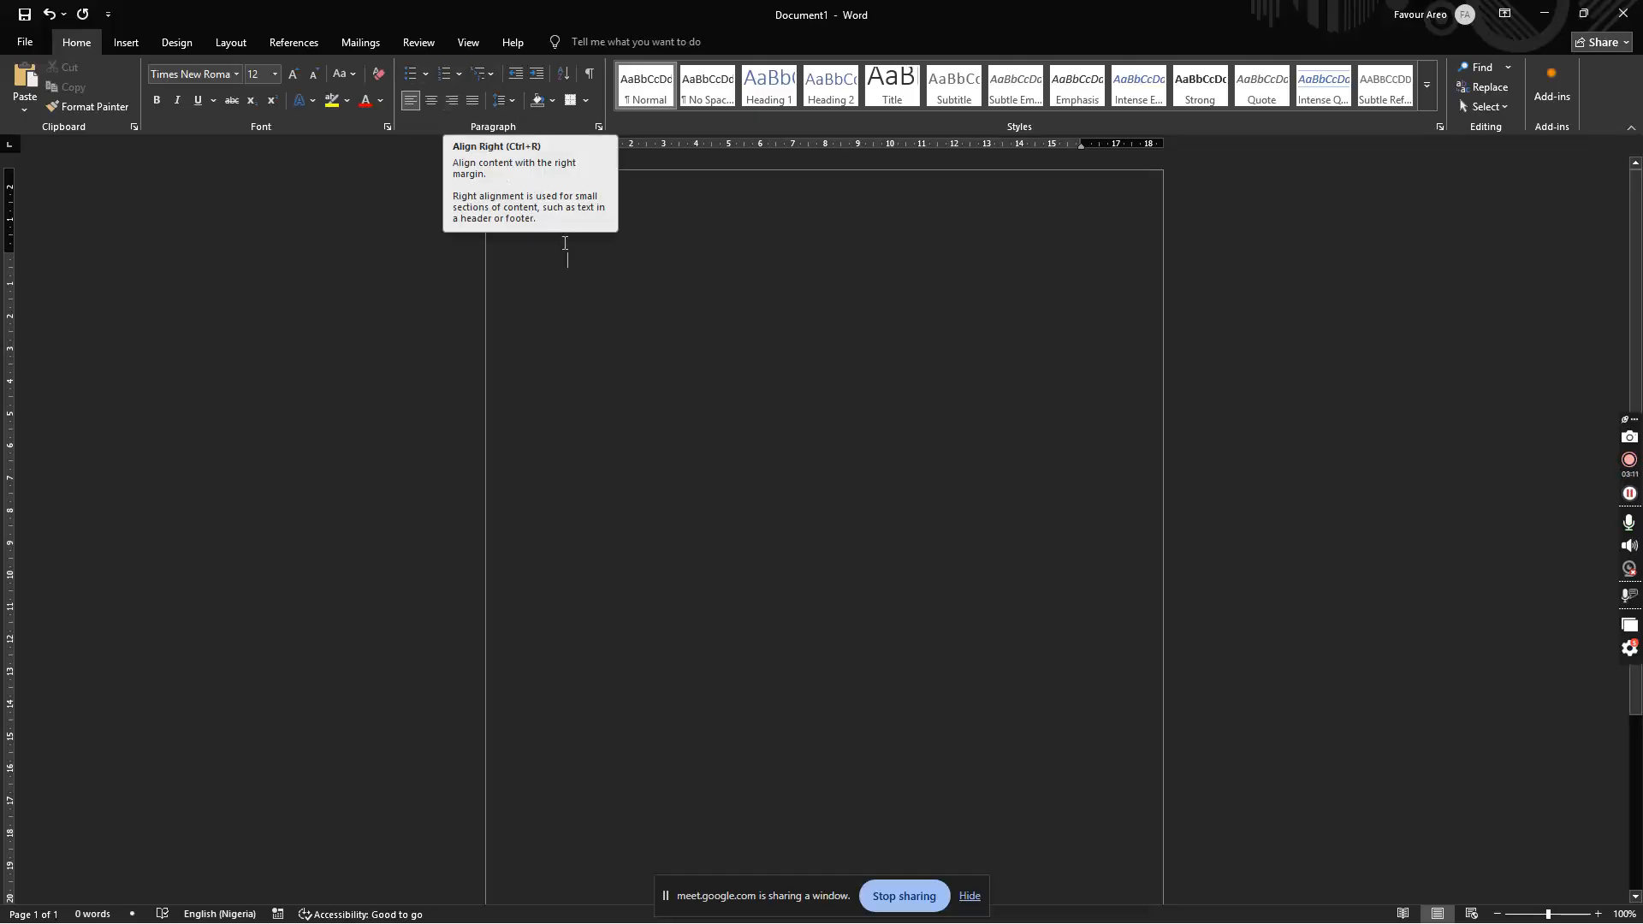
Step: Type the sender's right-aligned street address, ending with 'Ibadan,' and 'Oyo state.'
{"action": "key", "text": "ctrl+r"}
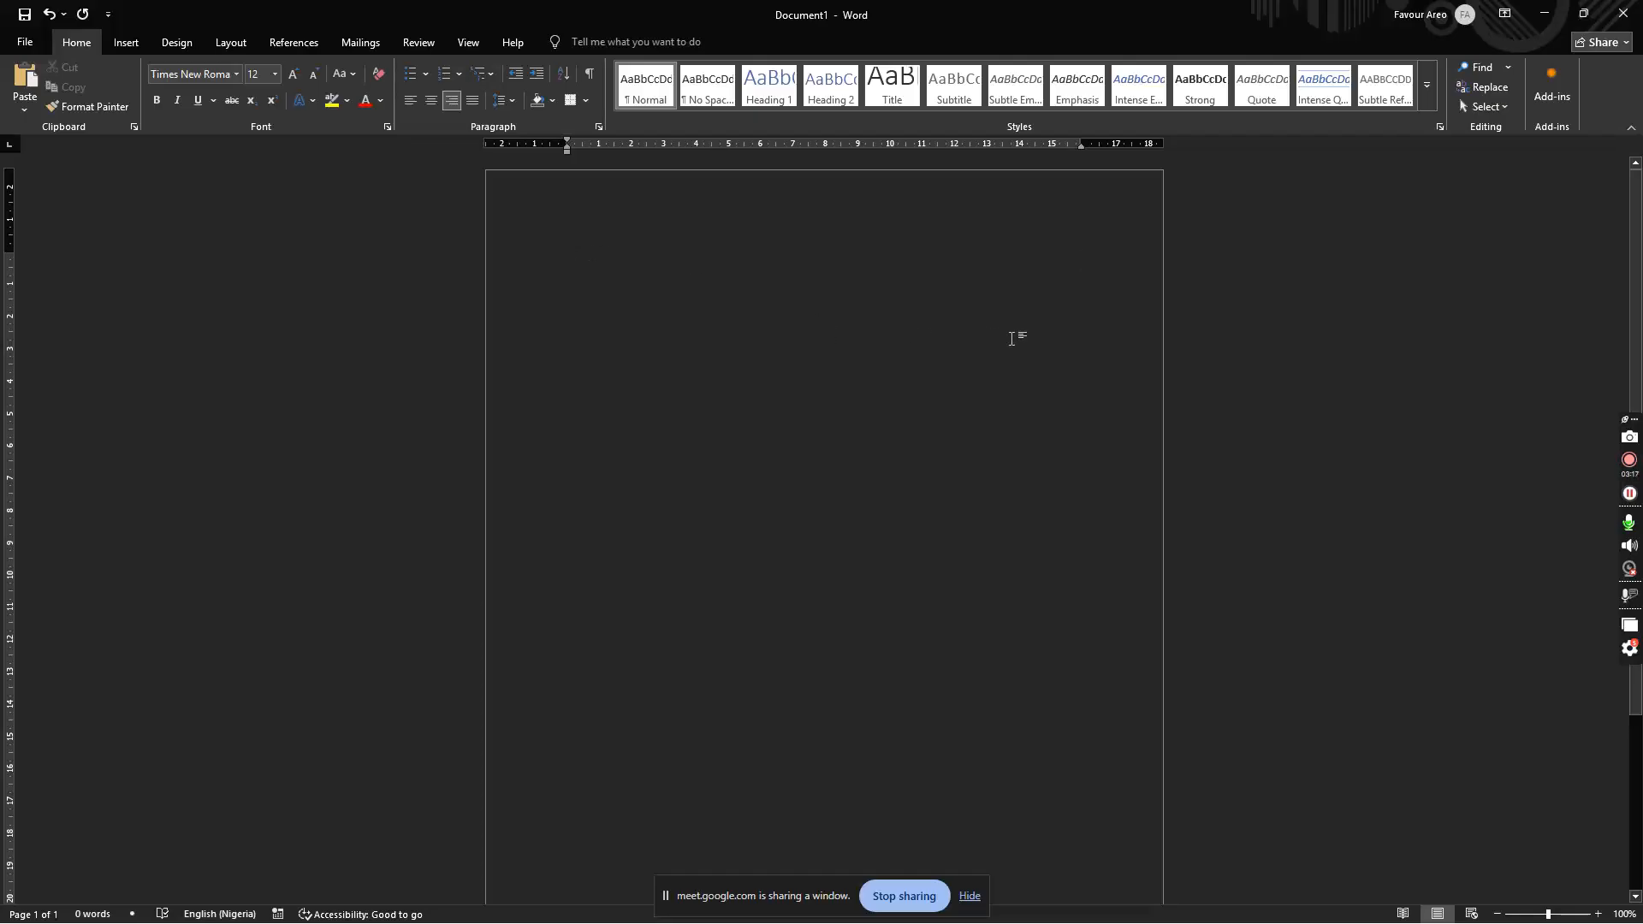
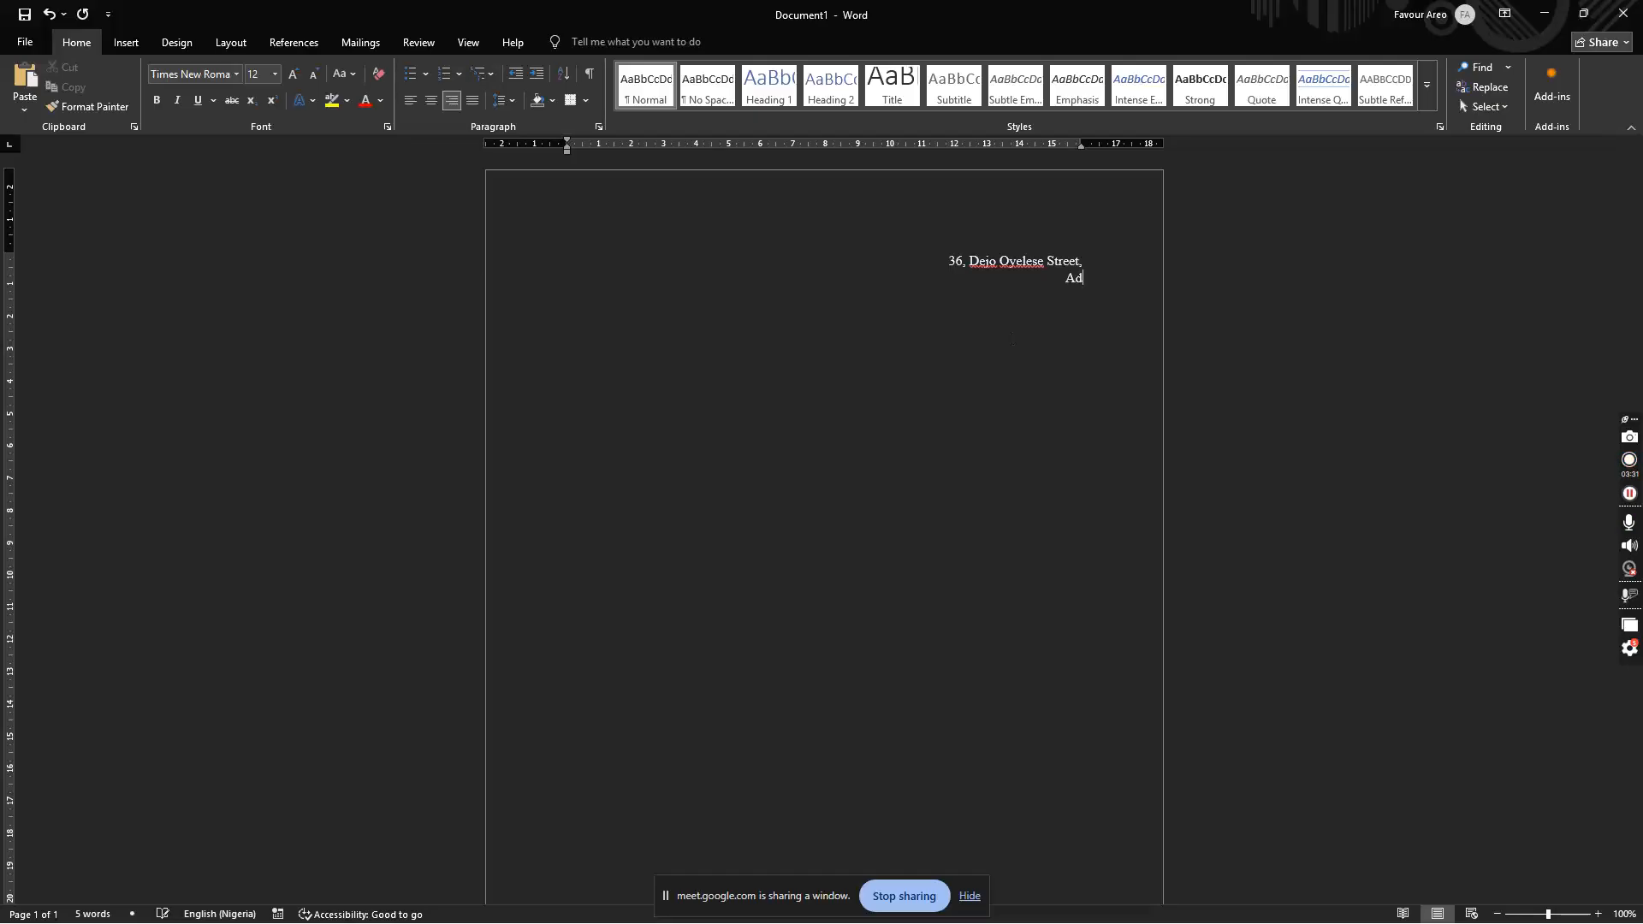
{"action": "key", "text": "Return"}
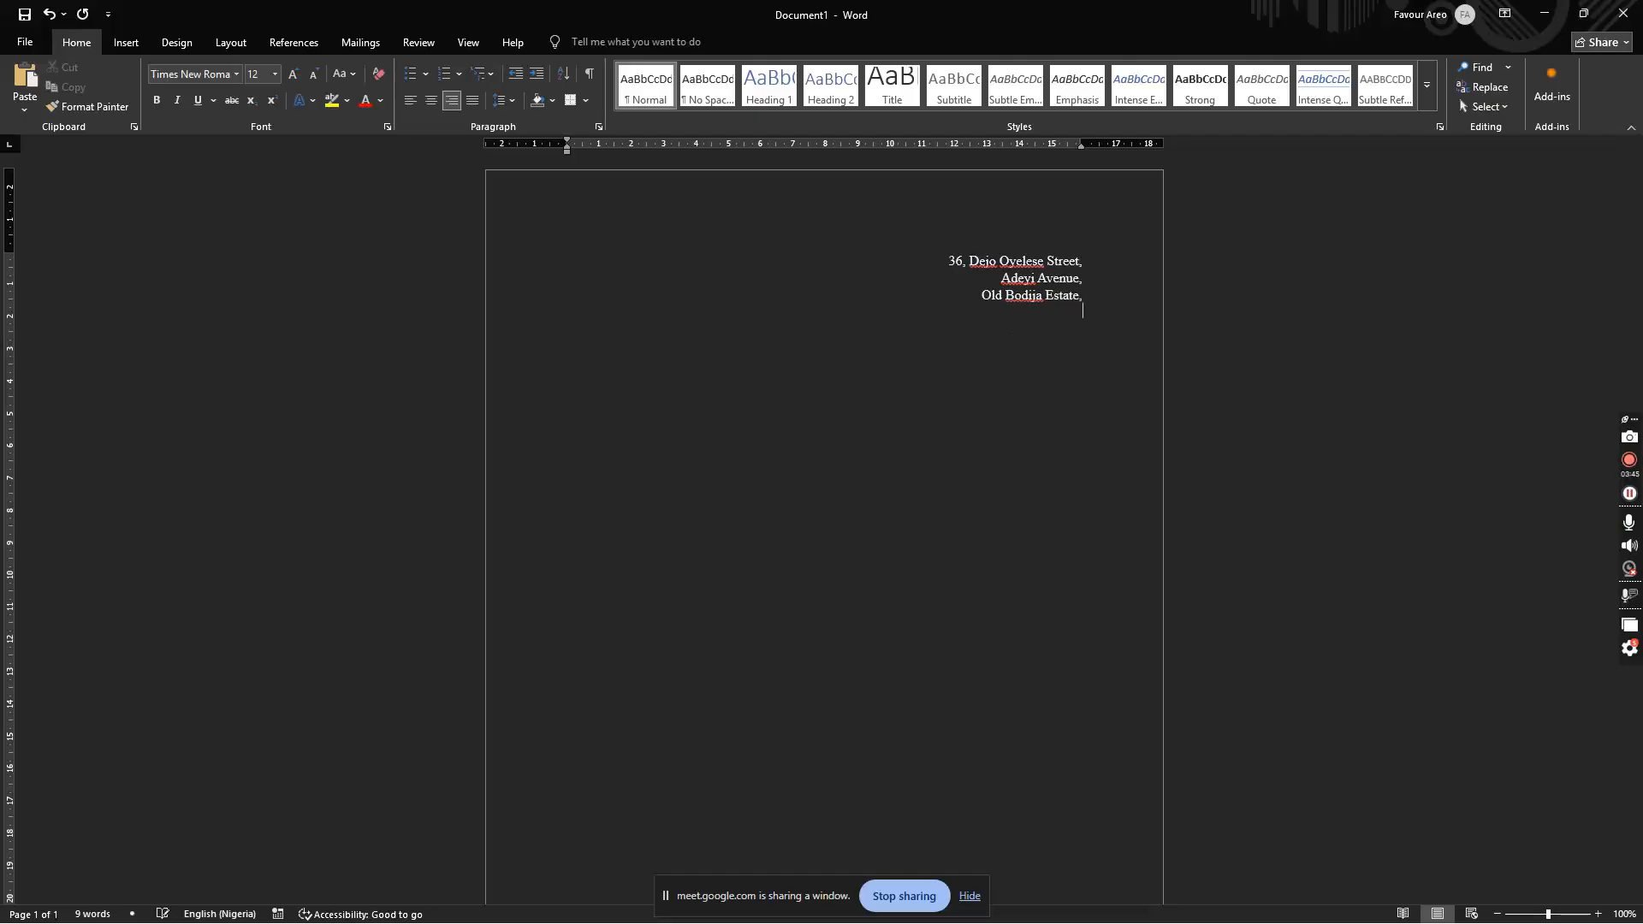
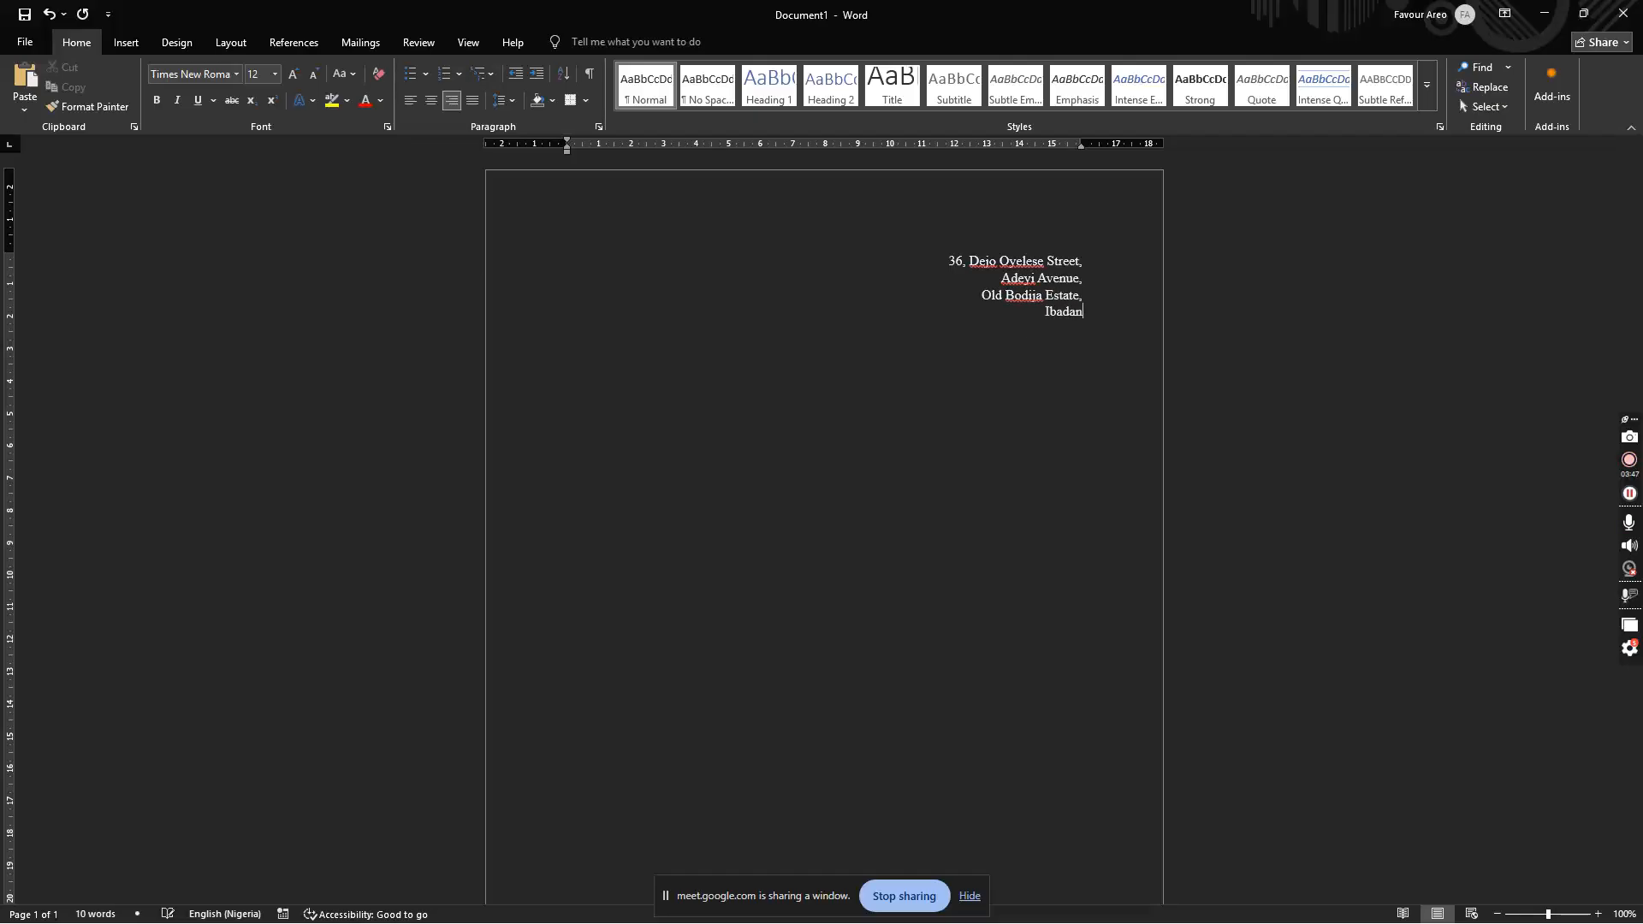
{"action": "key", "text": "Return"}
Step: Add the date '14 August, 2026' and start a new line below it
{"action": "key", "text": "Return"}
{"action": "type", "text": "14 August, 2"}
{"action": "key", "text": "BackSpace"}
{"action": "type", "text": "026"}
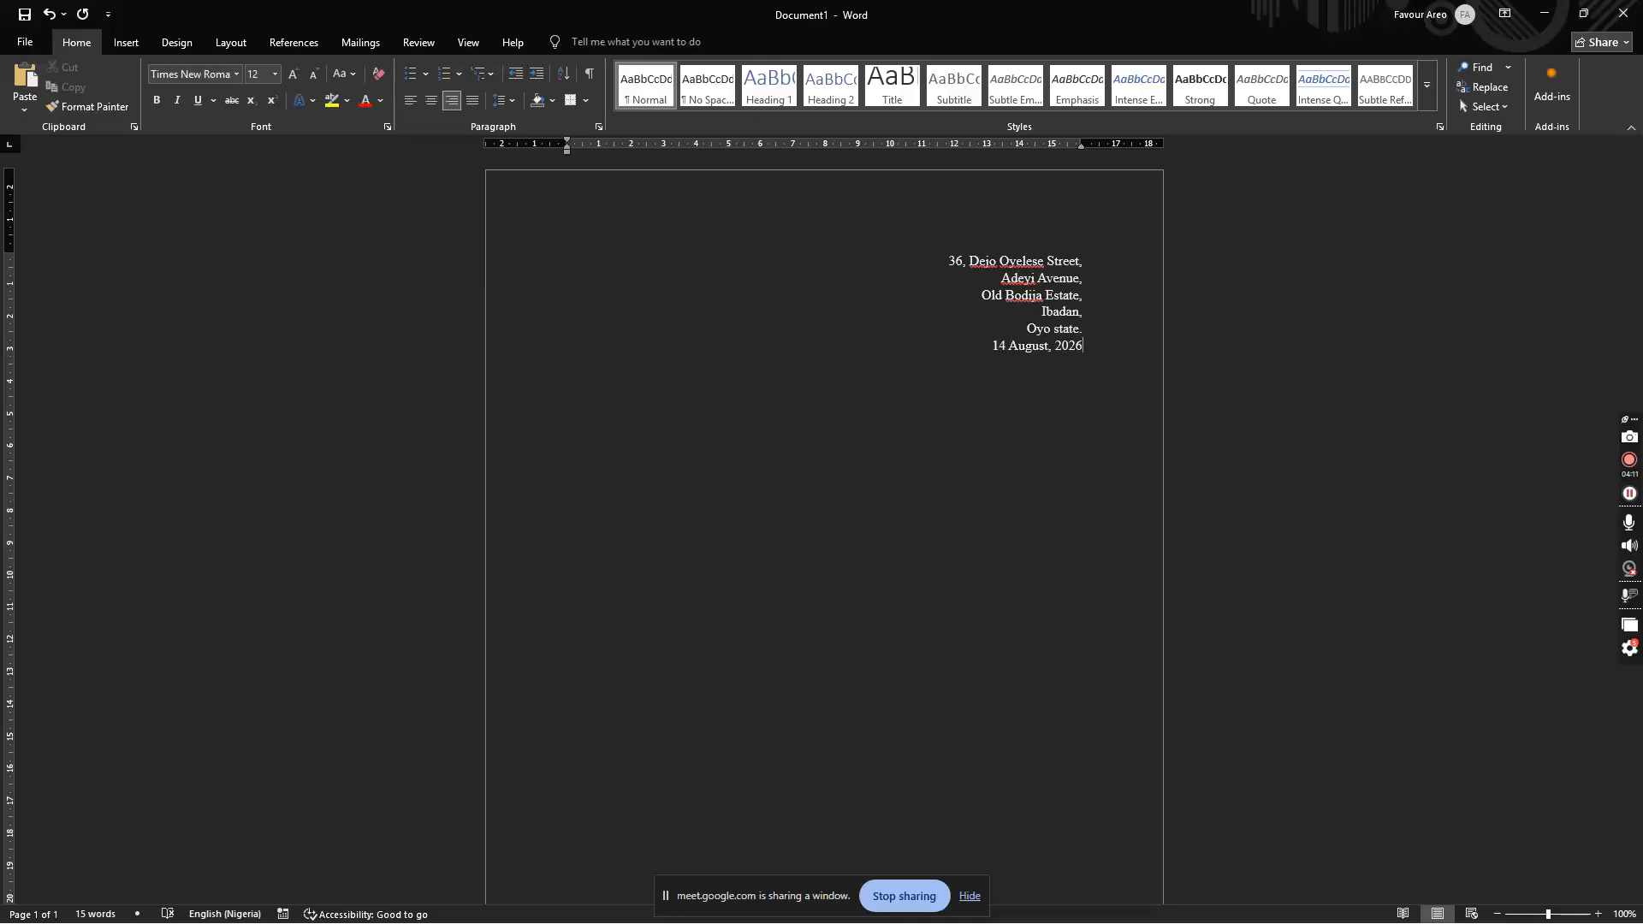
{"action": "key", "text": "Left"}
{"action": "key", "text": "Left"}
{"action": "key", "text": "Left"}
{"action": "key", "text": "Left"}
{"action": "key", "text": "Left"}
{"action": "key", "text": "Left"}
{"action": "key", "text": "Right"}
{"action": "key", "text": "Right"}
{"action": "key", "text": "Right"}
{"action": "key", "text": "Right"}
{"action": "key", "text": "Right"}
{"action": "key", "text": "Right"}
{"action": "key", "text": "Right"}
{"action": "key", "text": "Right"}
{"action": "key", "text": "Right"}
{"action": "key", "text": "Right"}
{"action": "key", "text": "Return"}
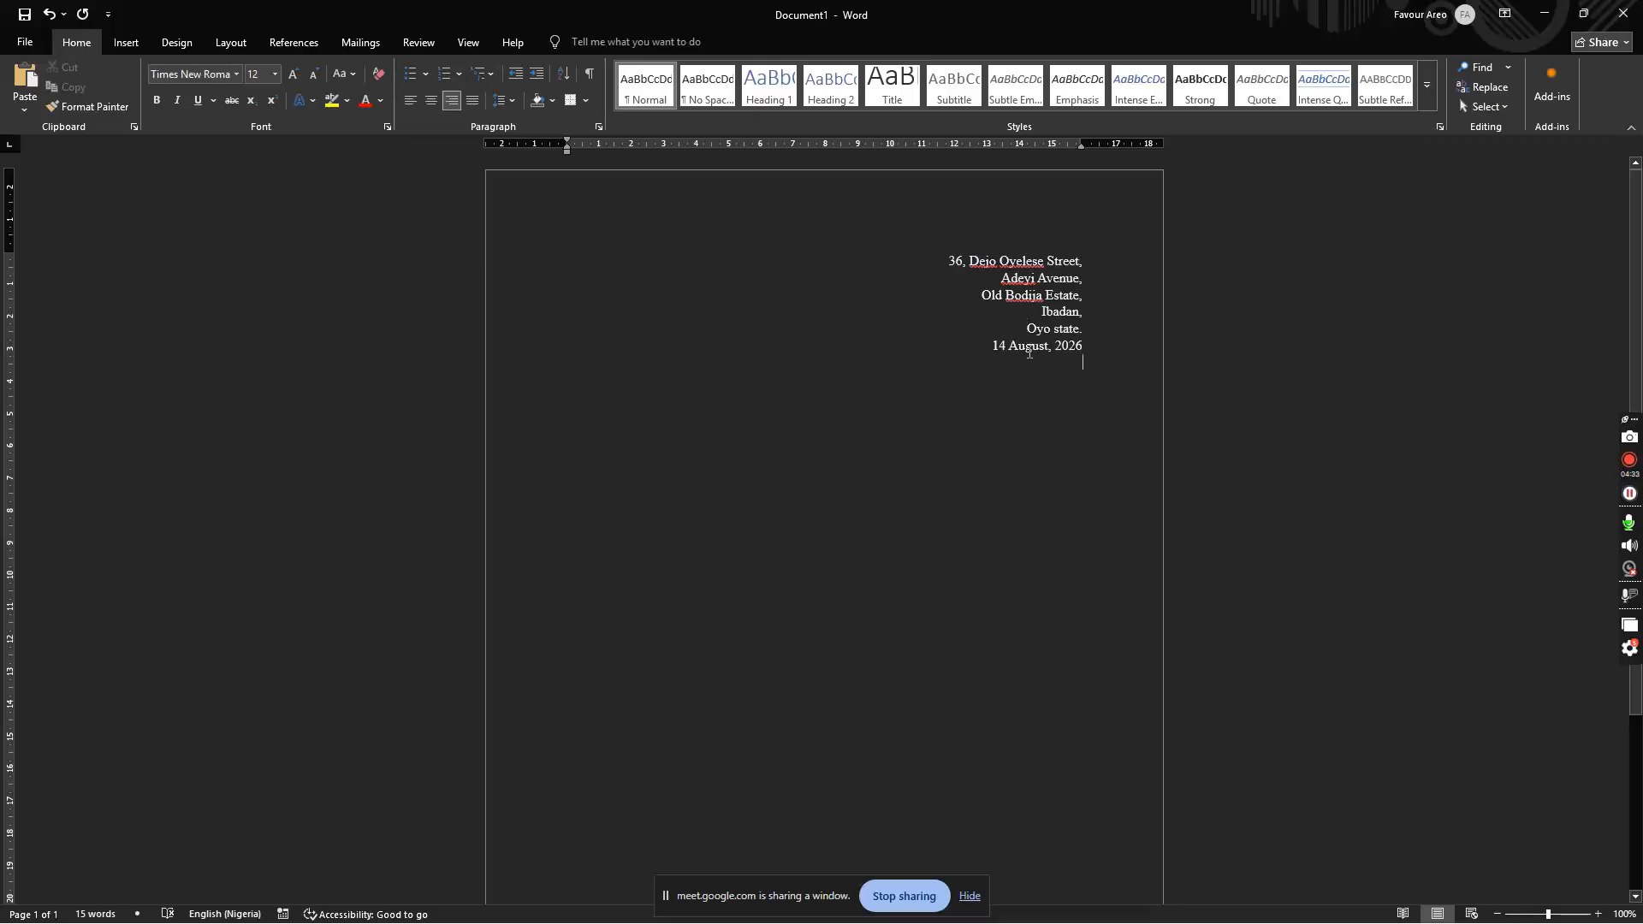
Step: Left-align the new line, type some test gibberish, then delete it
{"action": "key", "text": "ctrl+l"}
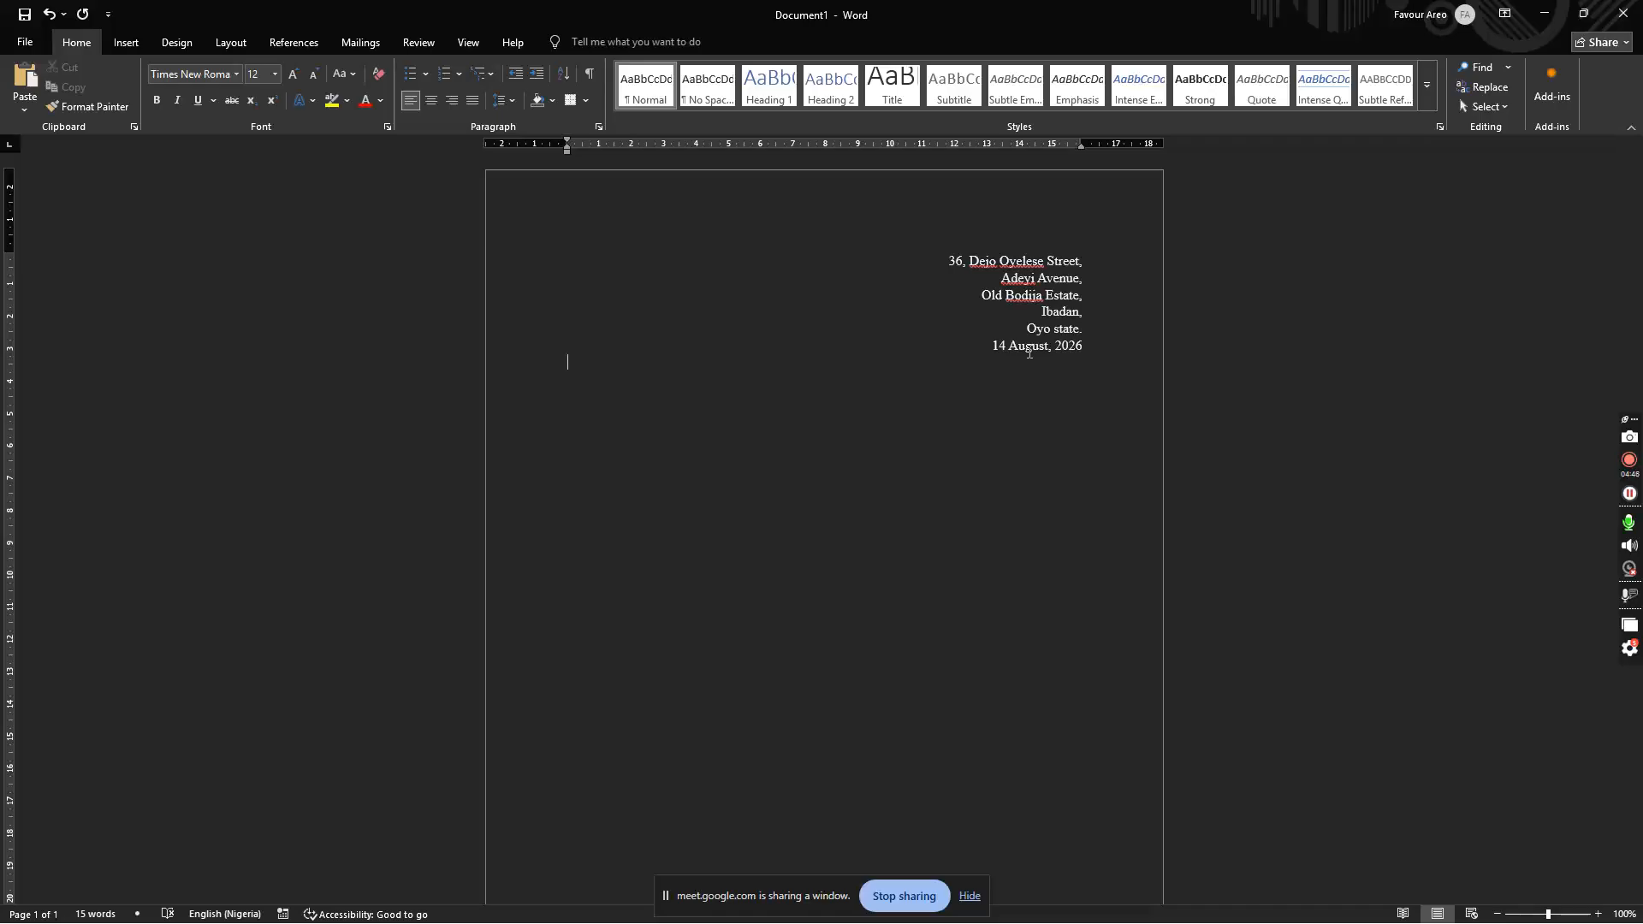
{"action": "type", "text": "sdykzxcklymdxcmb;lmd;flzh,d lbsd;fl. lknmflsdj;lfg';jl;h Gk,'jk"}
{"action": "key", "text": "ctrl+shift+Left"}
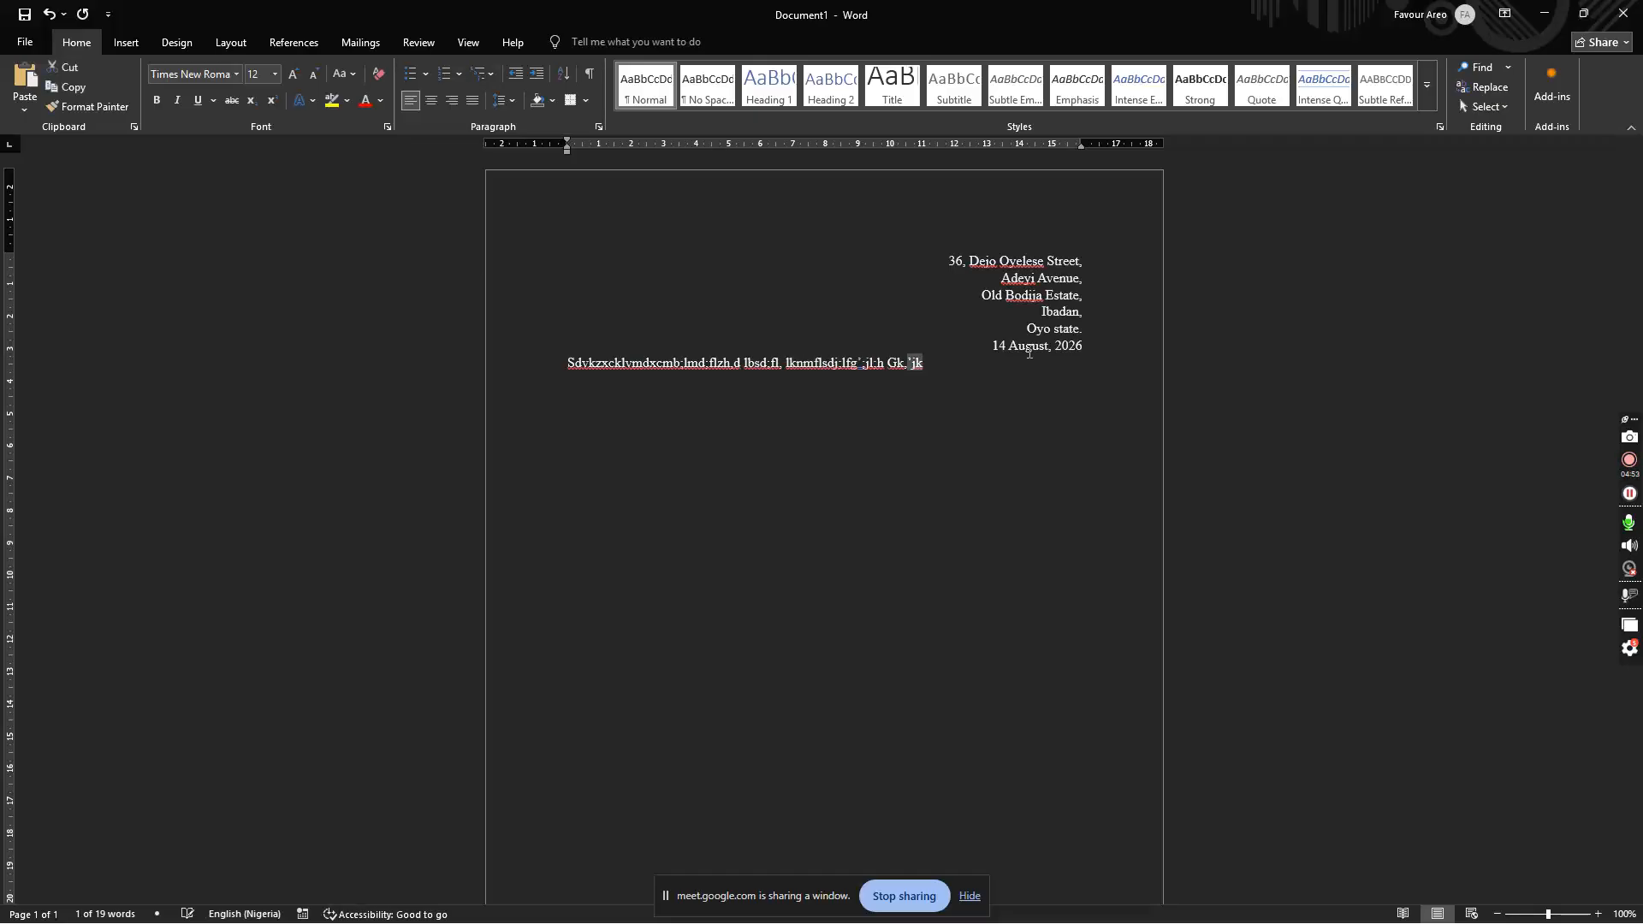
{"action": "key", "text": "ctrl+shift+Right"}
{"action": "key", "text": "ctrl+shift+Up"}
{"action": "key", "text": "BackSpace"}
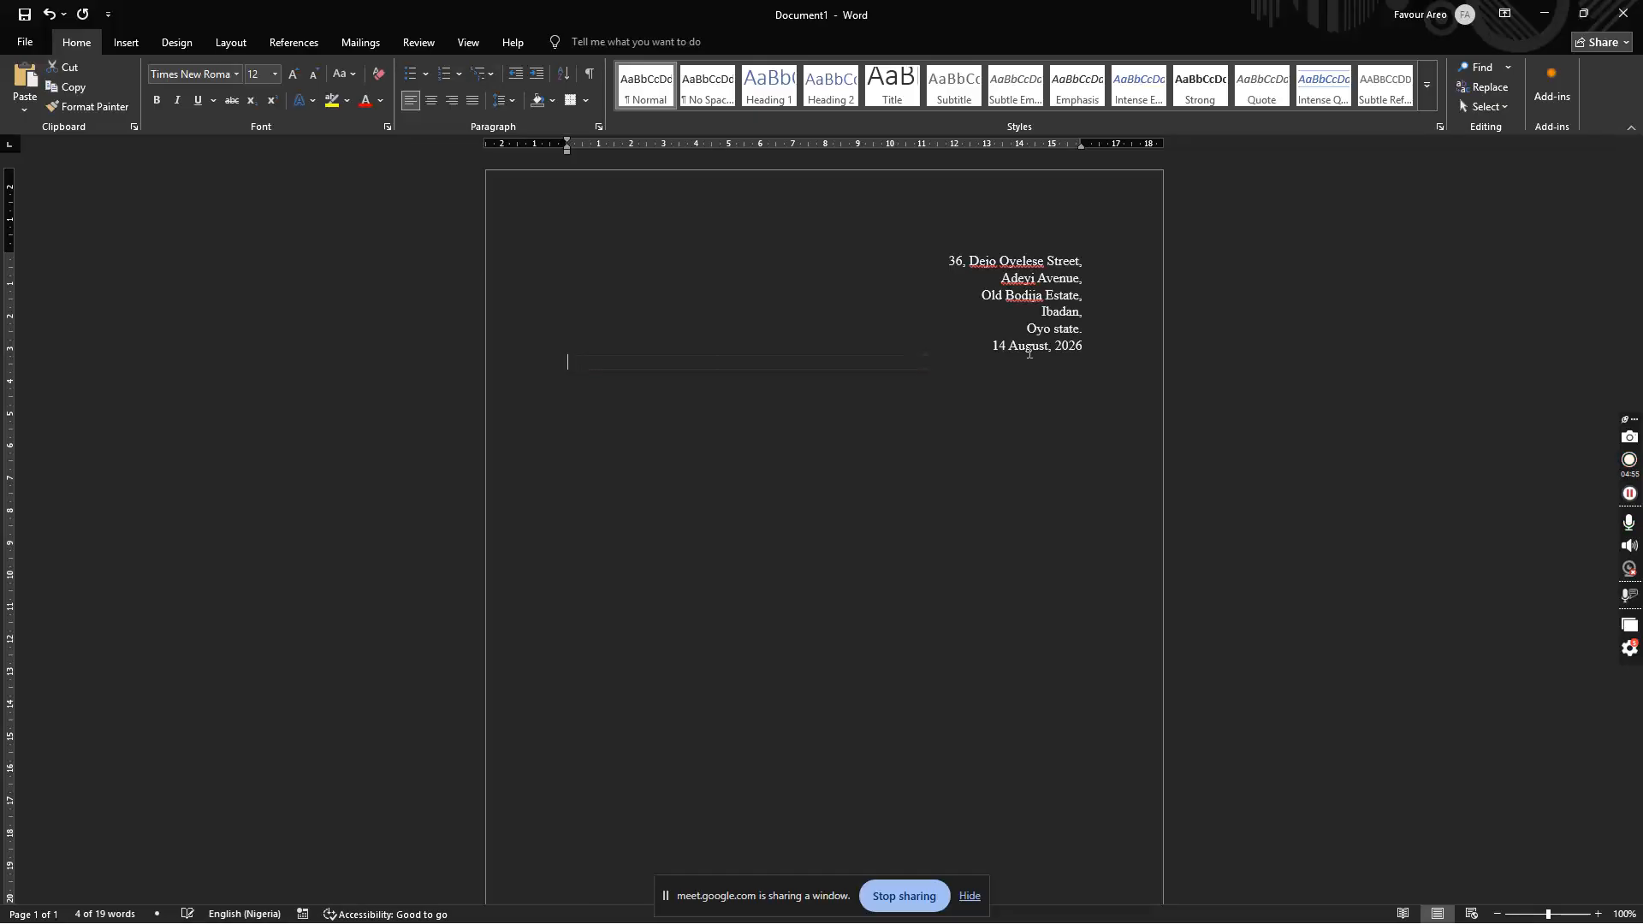
Step: Generate sample filler text with =lorem(12,5)
{"action": "type", "text": "=lorem"}
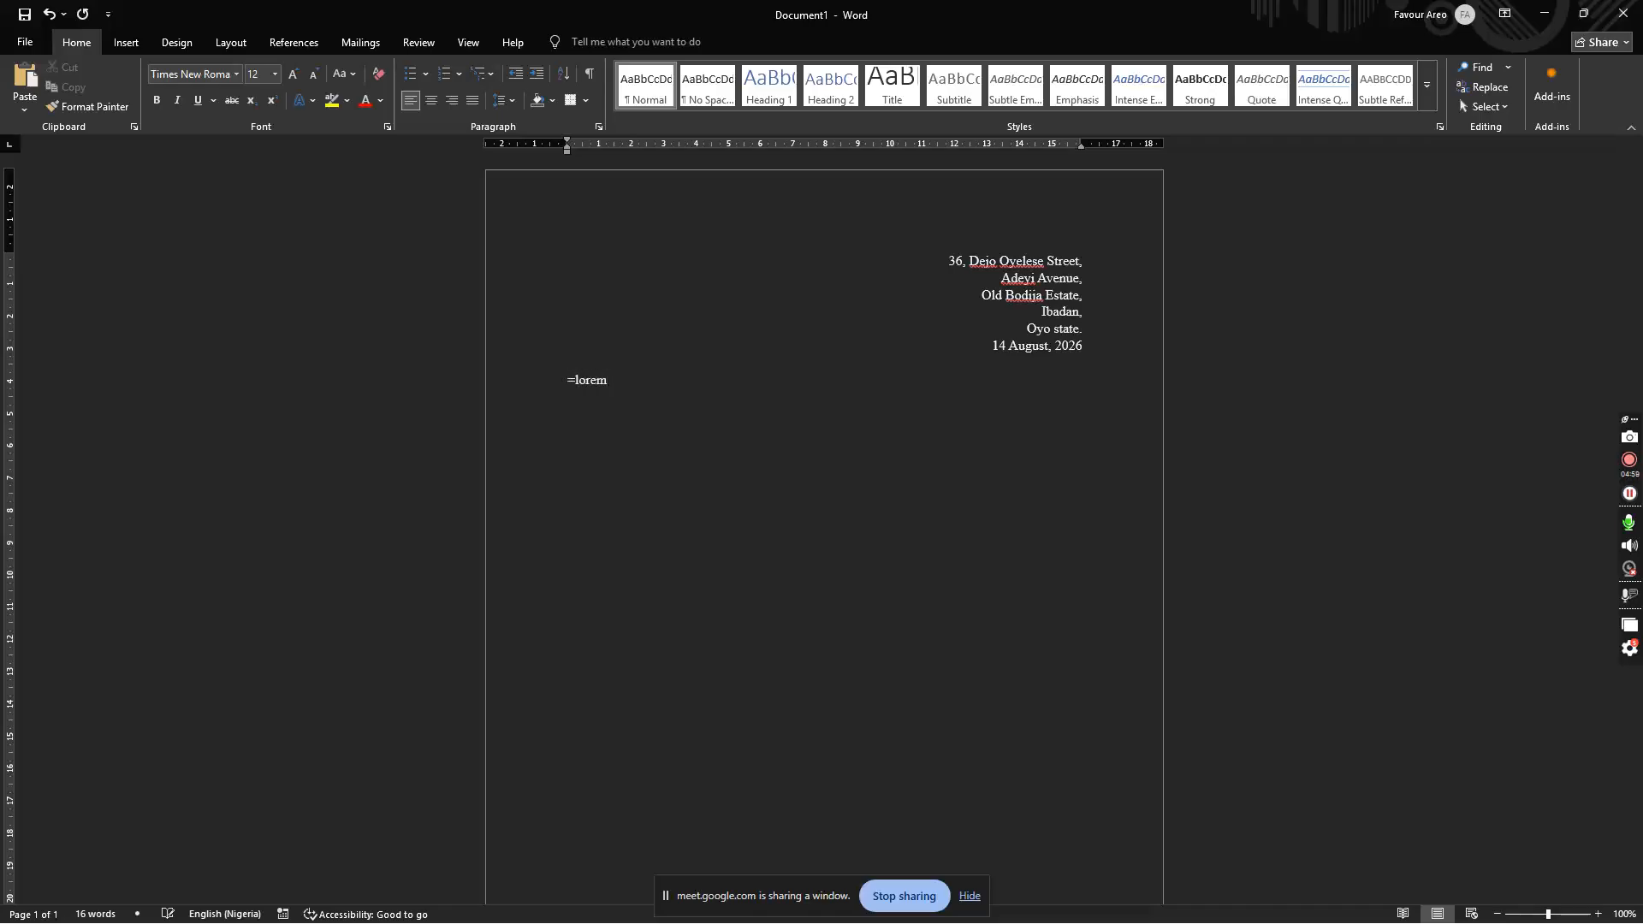
{"action": "type", "text": "()"}
{"action": "key", "text": "Left"}
{"action": "type", "text": "12,5"}
{"action": "key", "text": "Return"}
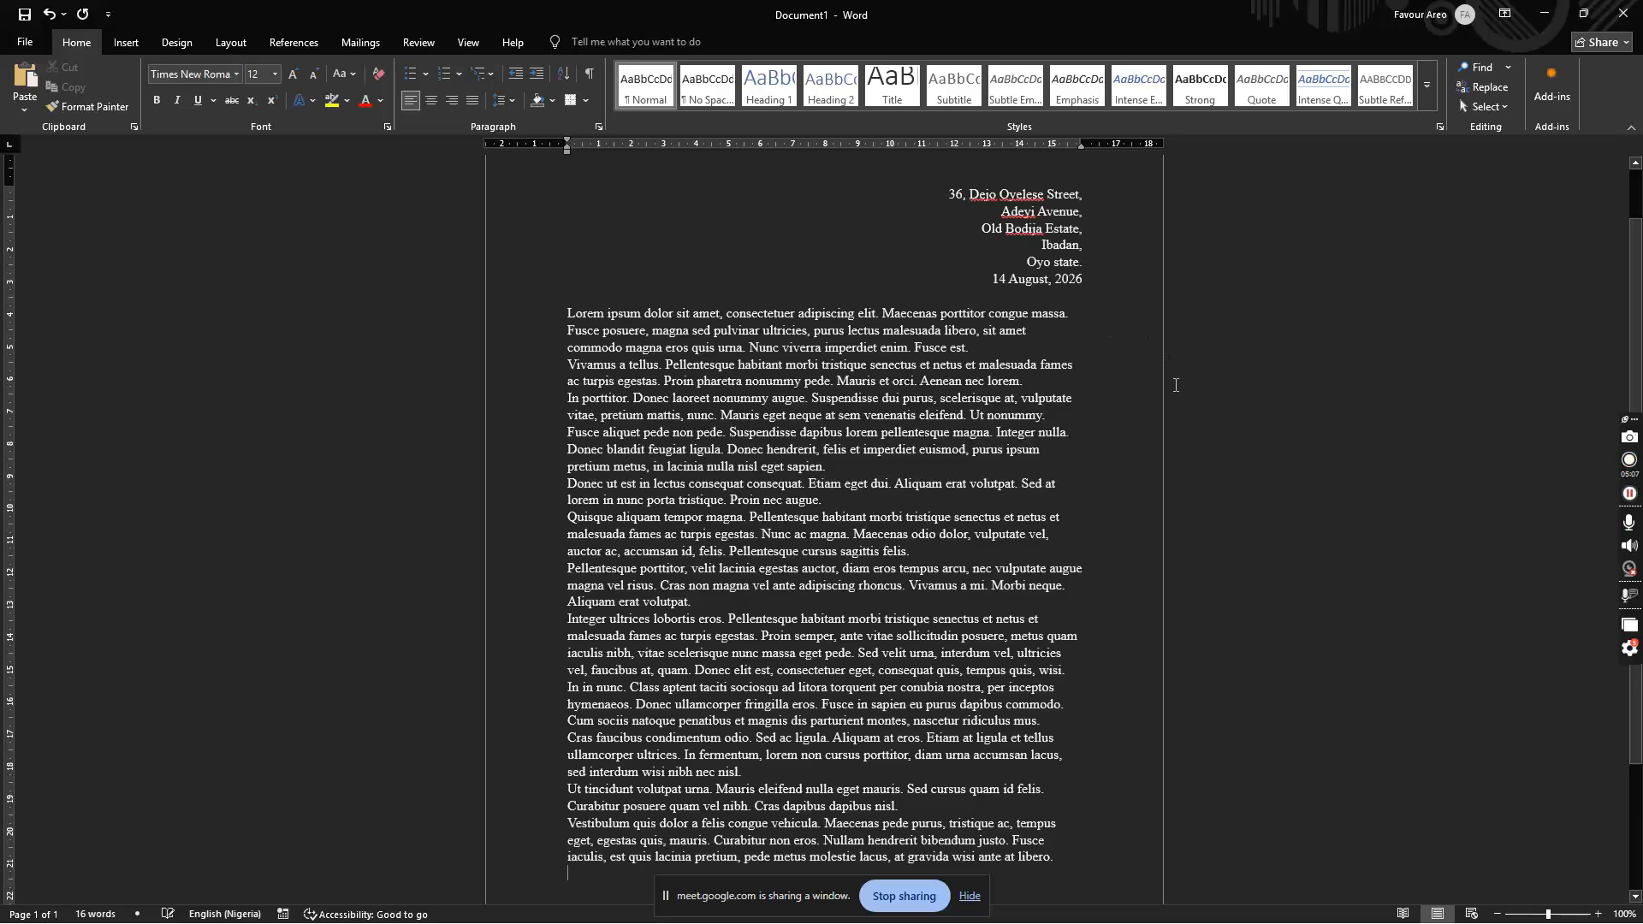
Step: Justify the lorem paragraphs, delete them, and justify the empty line
{"action": "left_click", "coordinate": [1064, 328]}
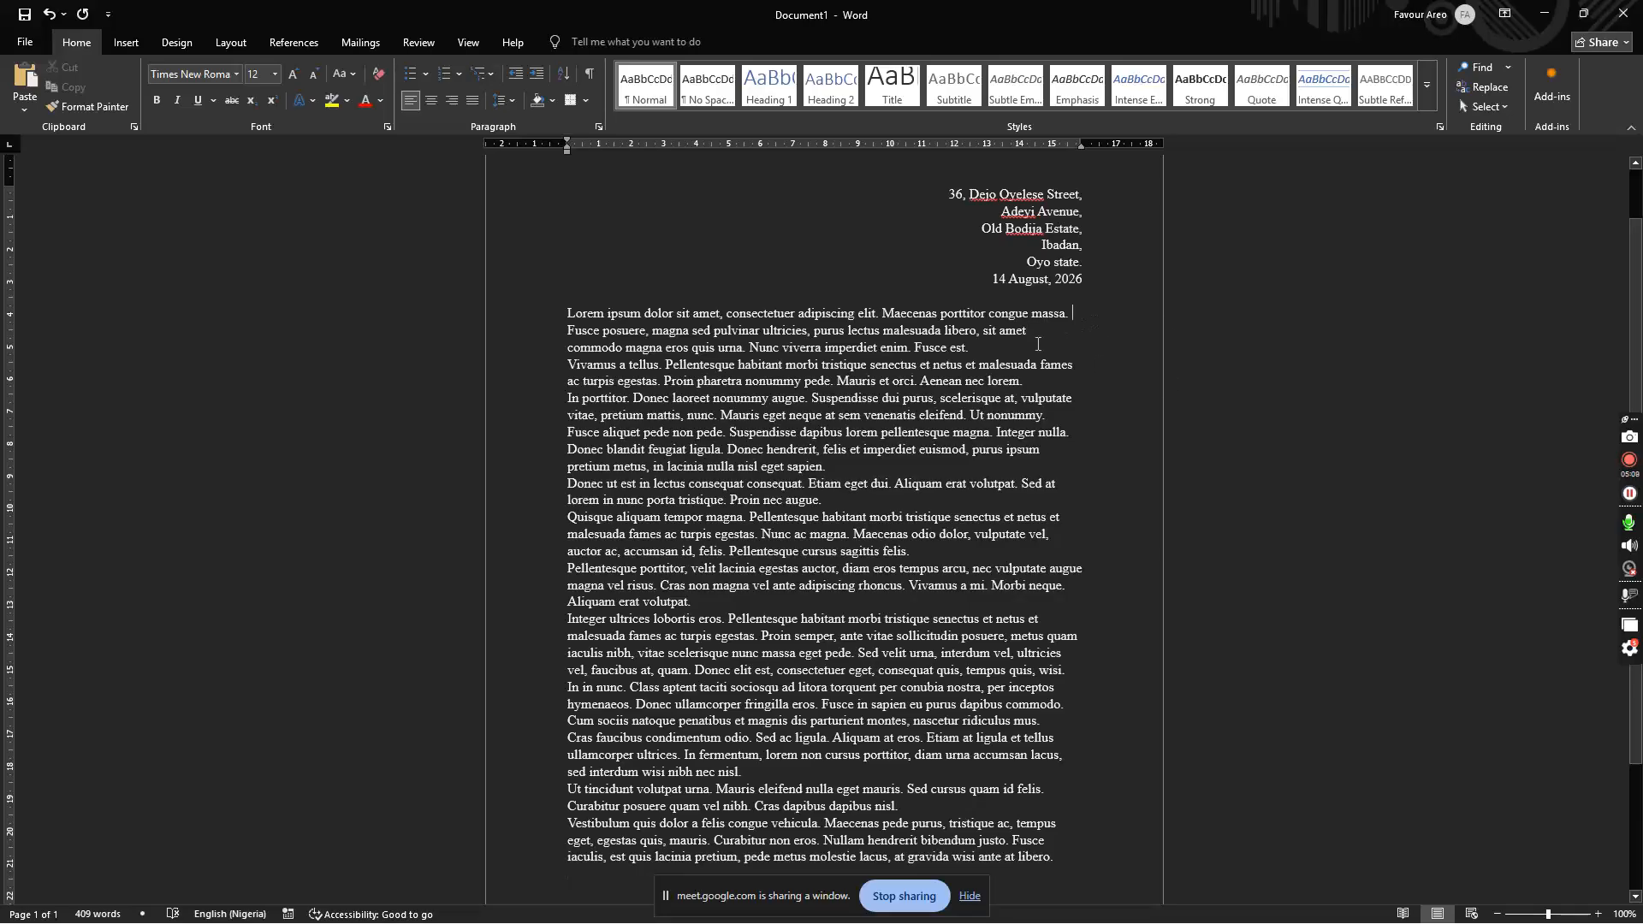
{"action": "left_click", "coordinate": [1053, 385]}
{"action": "left_click_drag", "start_coordinate": [1067, 869], "coordinate": [562, 367]}
{"action": "key", "text": "ctrl+j"}
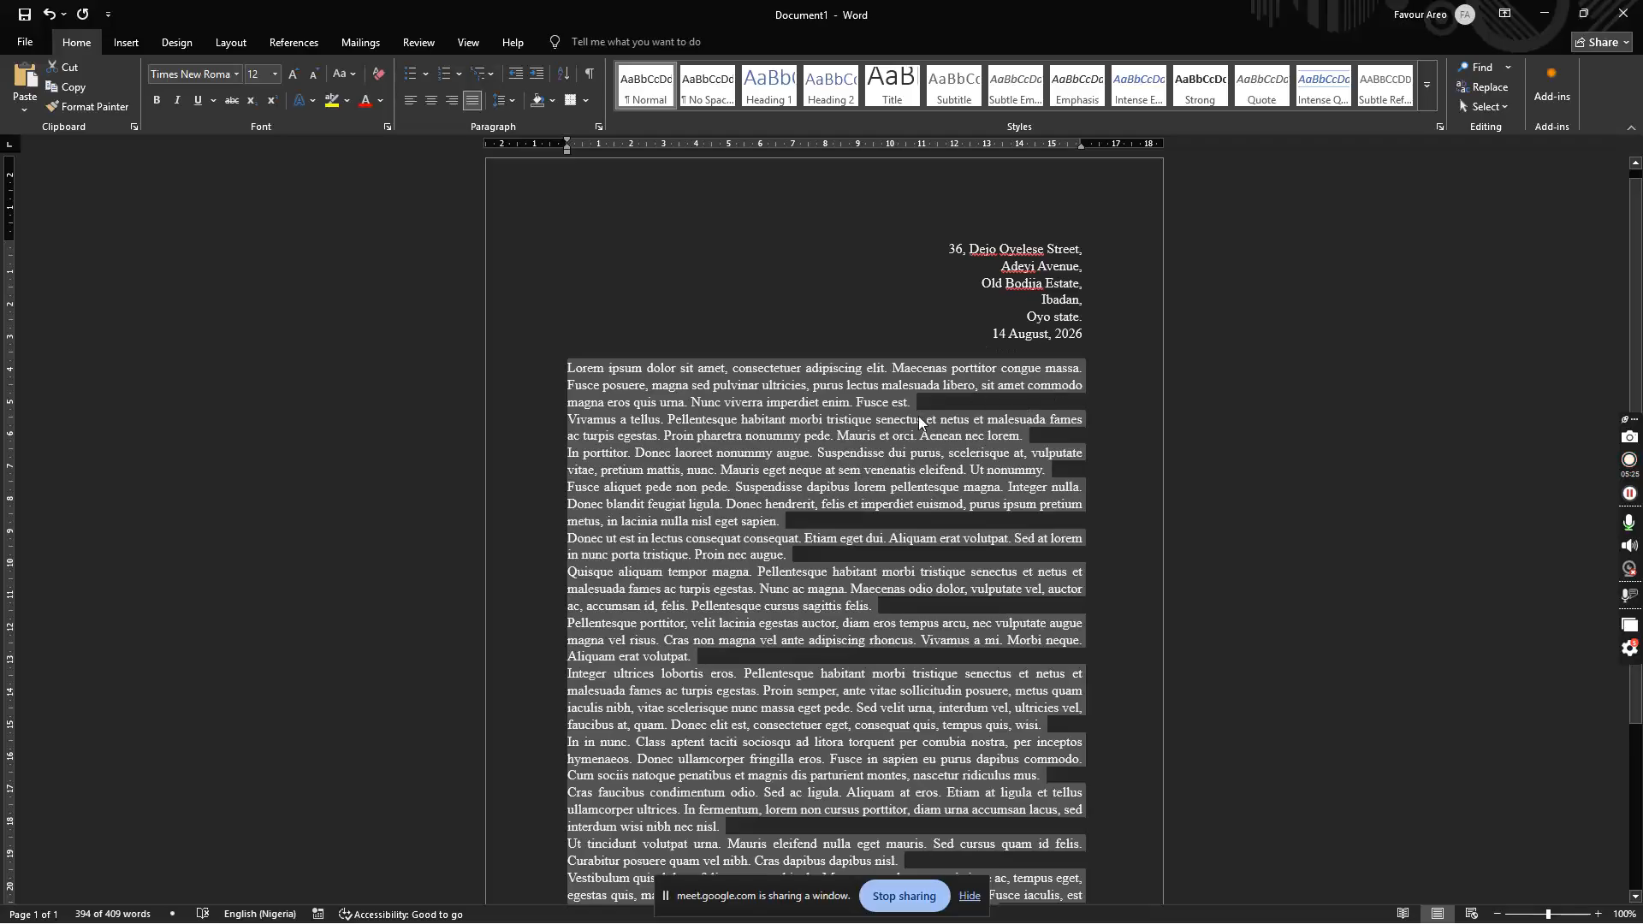
{"action": "key", "text": "Delete"}
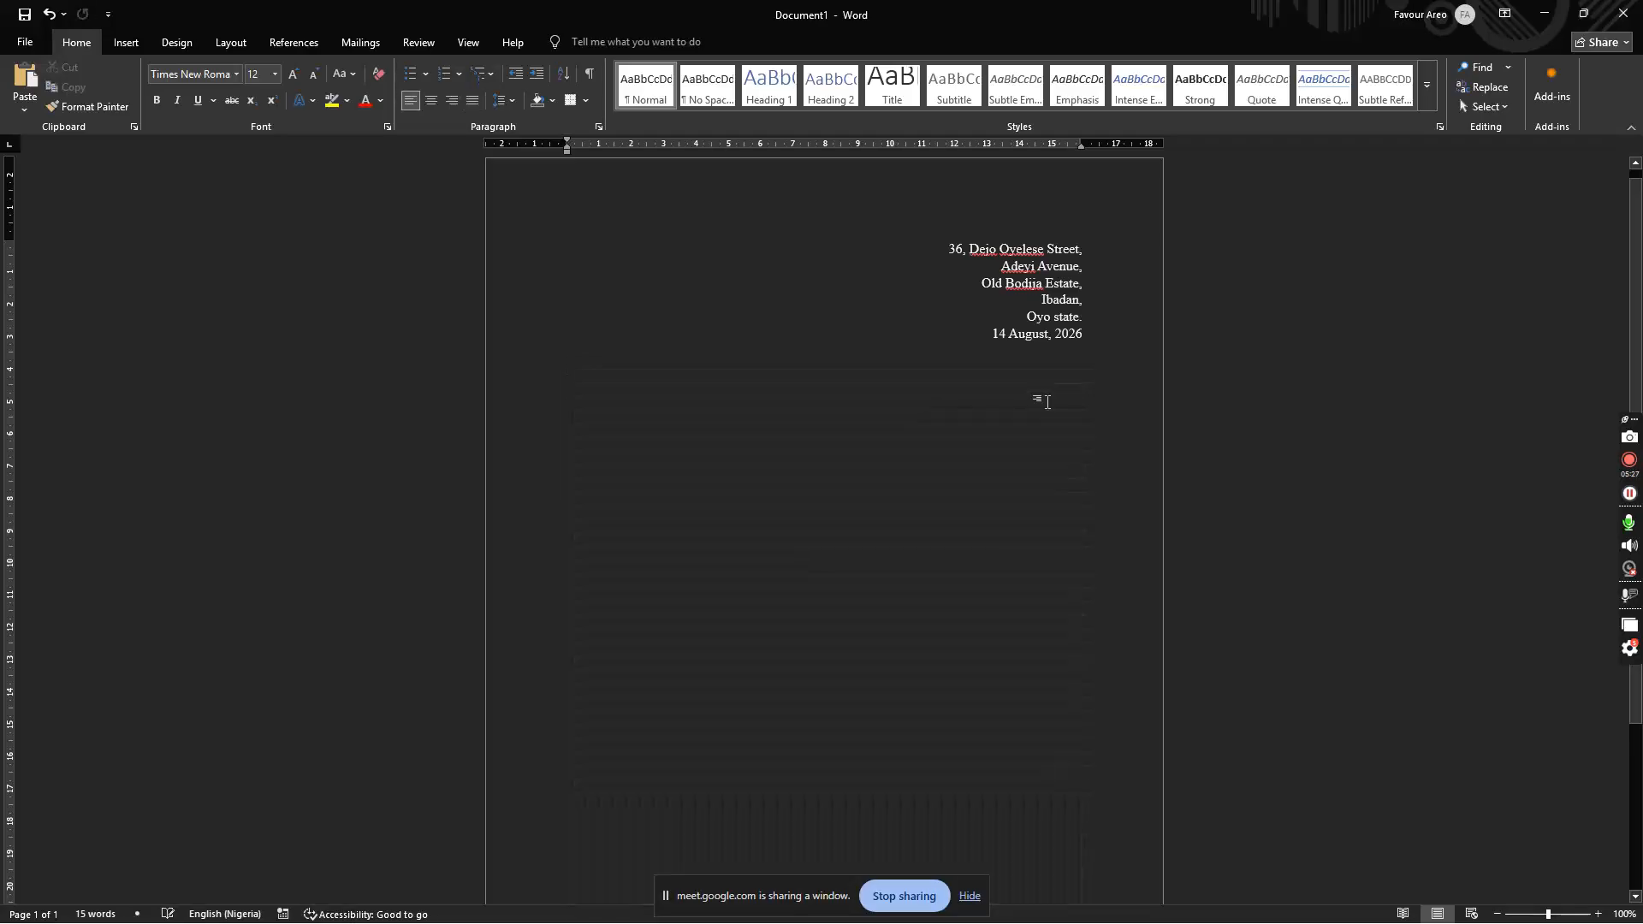
{"action": "key", "text": "ctrl+j"}
Step: Type the salutation 'Dear Uncle'
{"action": "type", "text": "Der"}
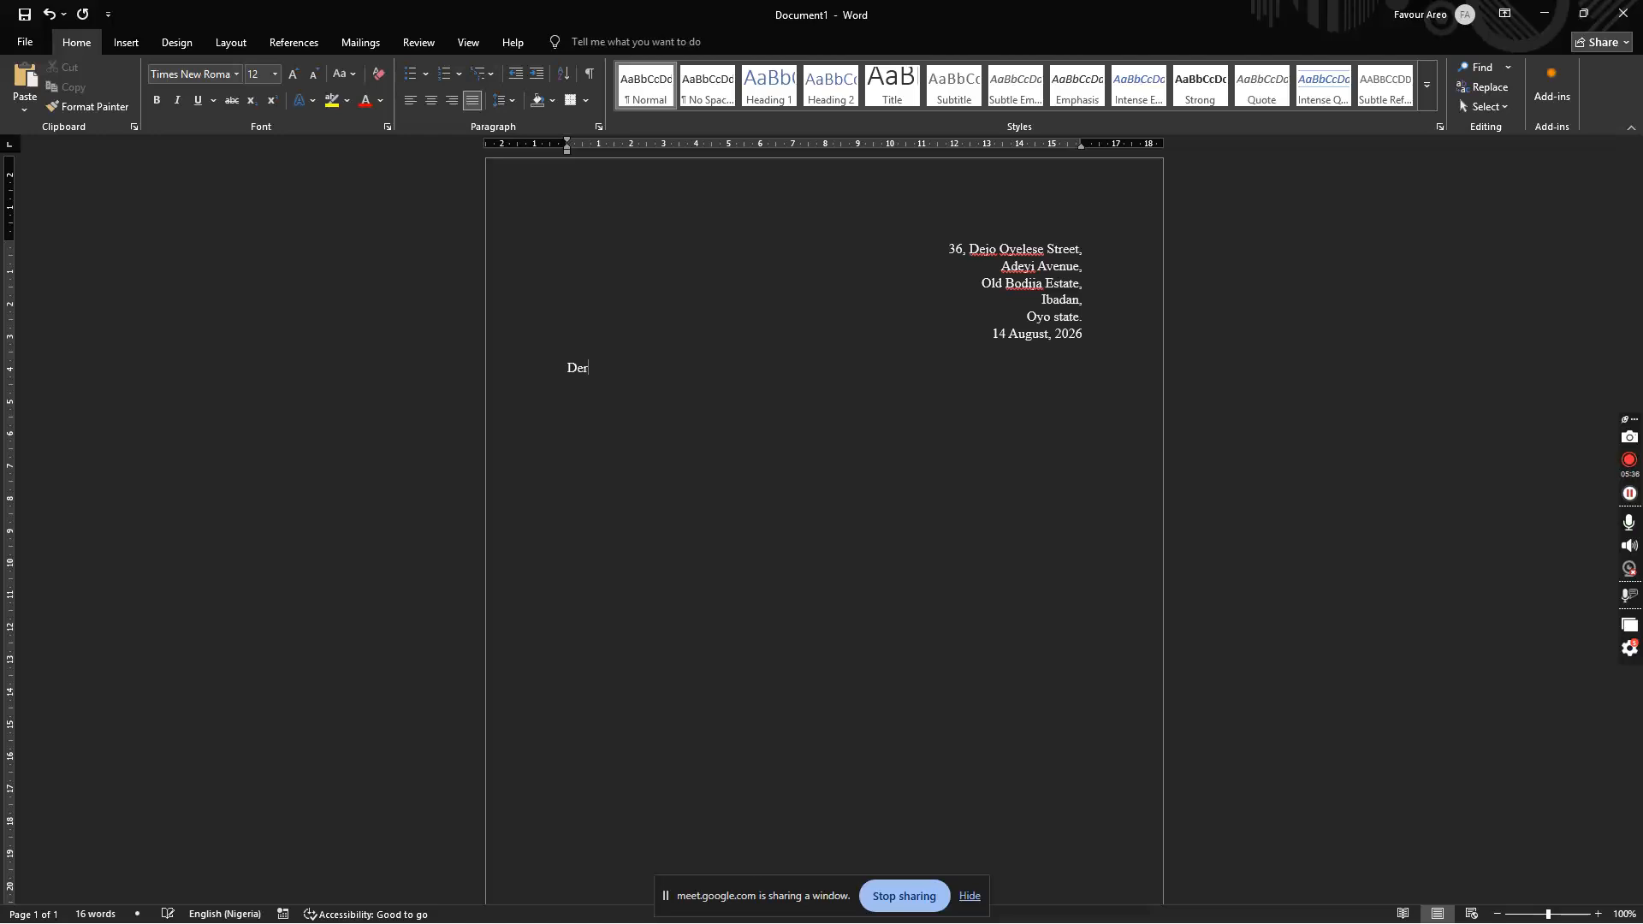
{"action": "key", "text": "BackSpace"}
{"action": "type", "text": "ar"}
{"action": "type", "text": " Uncle"}
Step: Add the indented line 'Hello uncle, I hope you're doing well...' and discard a trial request sentence
{"action": "type", "text": "Hello "}
{"action": "type", "text": "uncle, I"}
{"action": "type", "text": " hope you"}
{"action": "type", "text": "'re doing "}
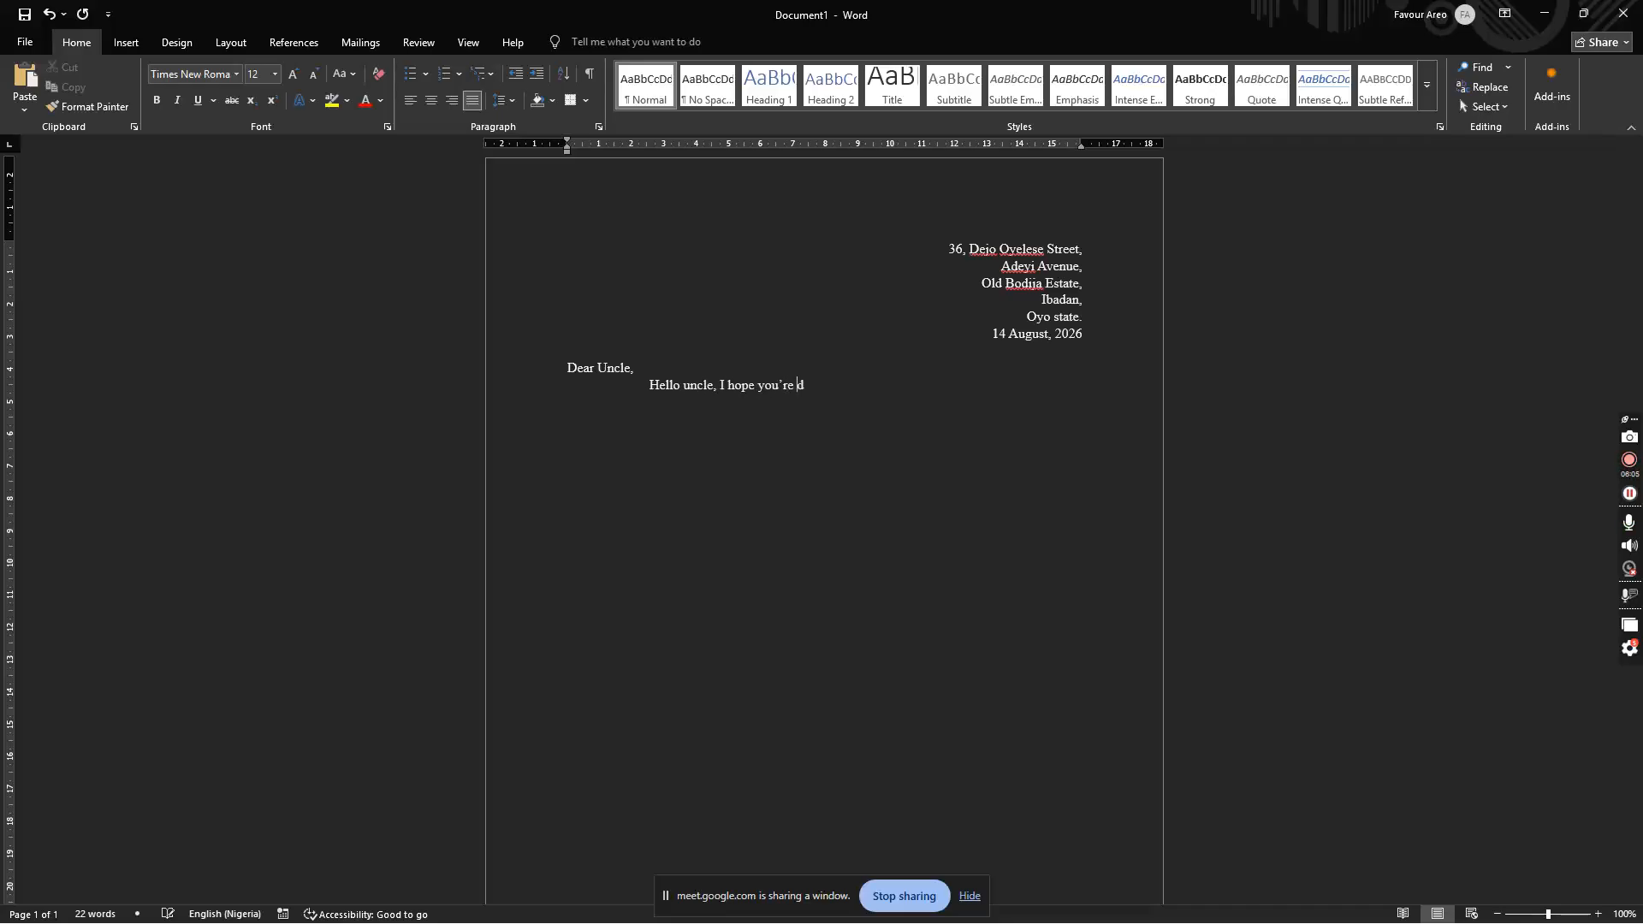
{"action": "type", "text": "well..."}
{"action": "key", "text": "Return"}
{"action": "type", "text": "I am writing this letter to "}
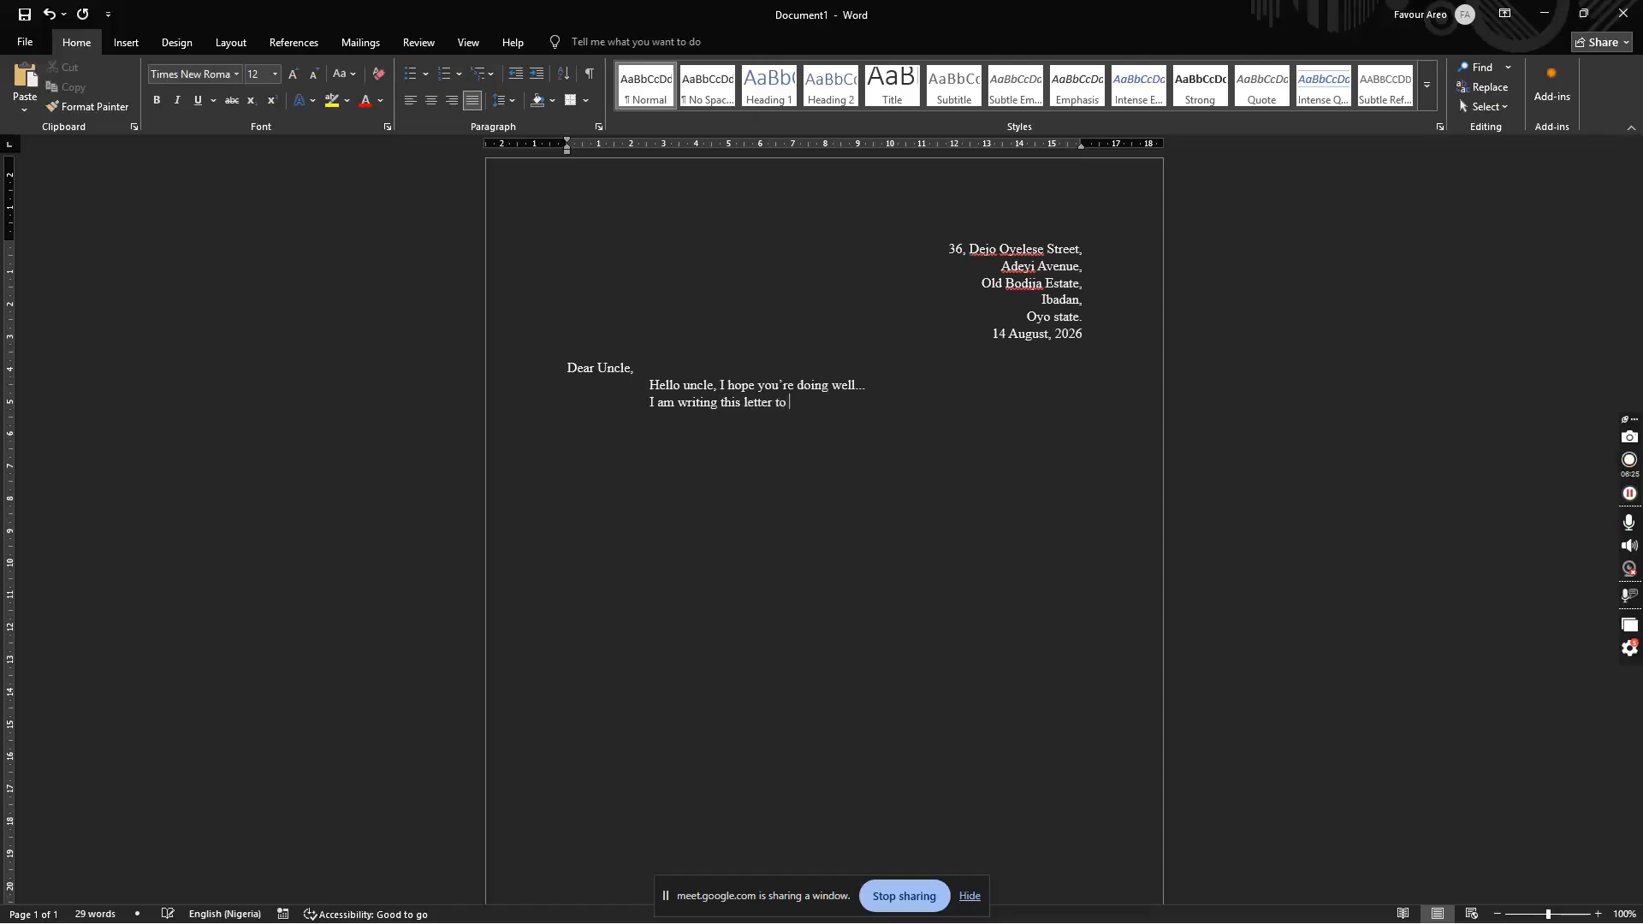
{"action": "type", "text": "make a request"}
{"action": "key", "text": "ctrl+shift+Left"}
{"action": "key", "text": "ctrl+shift+Left"}
{"action": "key", "text": "ctrl+shift+Left"}
{"action": "key", "text": "ctrl+shift+Left"}
{"action": "key", "text": "ctrl+shift+Left"}
{"action": "key", "text": "ctrl+shift+Left"}
{"action": "key", "text": "ctrl+shift+Left"}
{"action": "key", "text": "ctrl+shift+Left"}
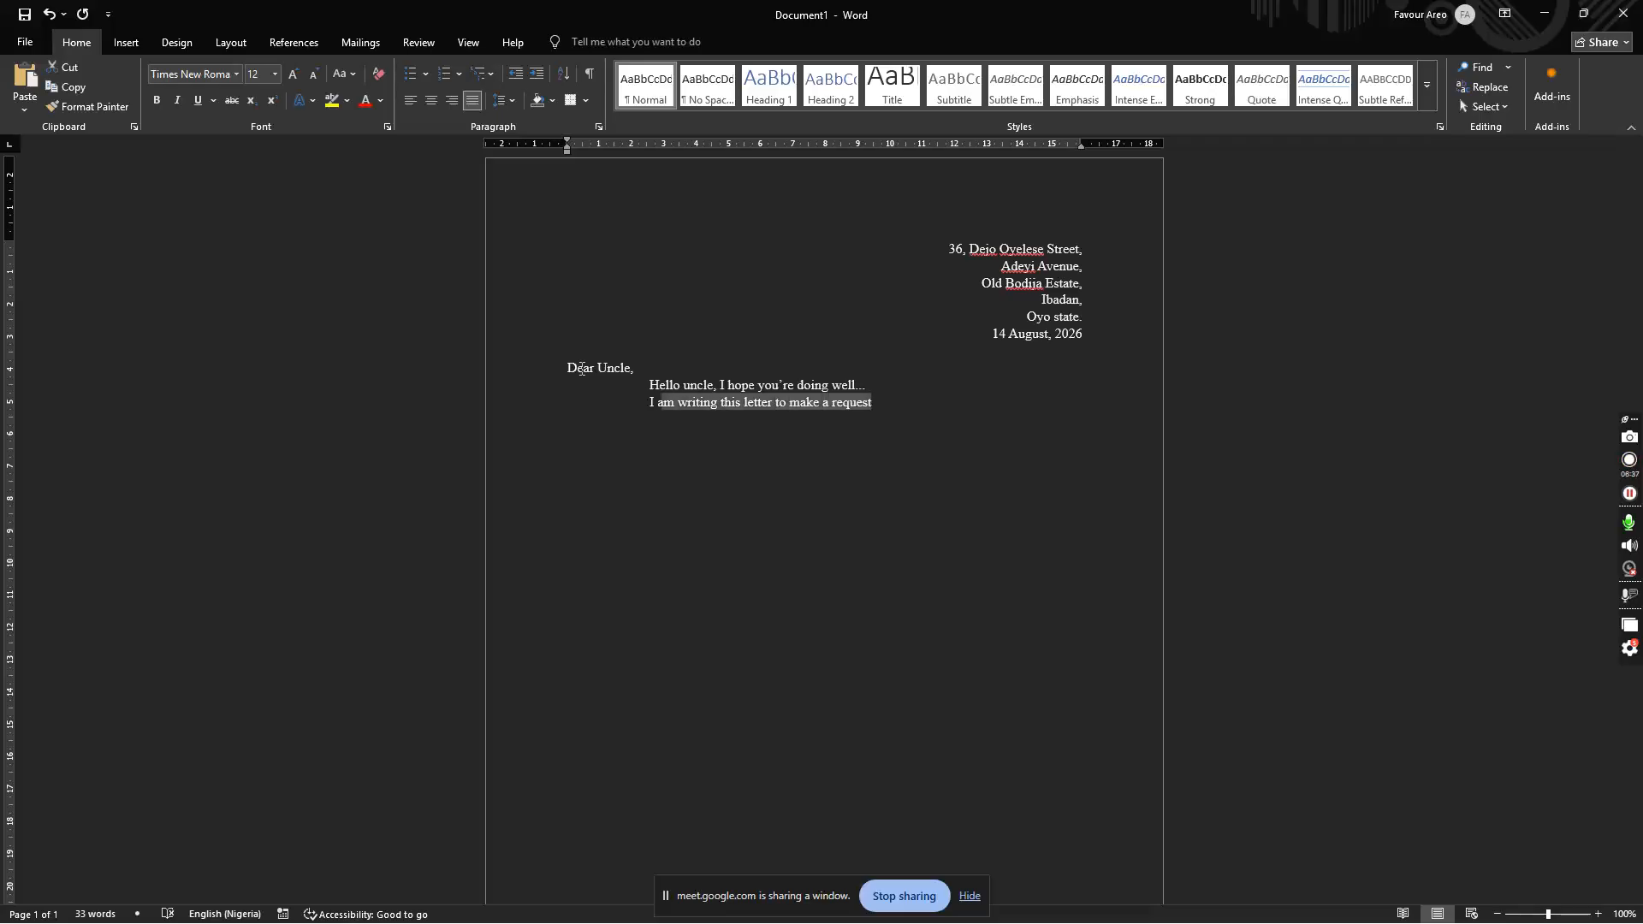
{"action": "key", "text": "ctrl+shift+Left"}
{"action": "key", "text": "BackSpace"}
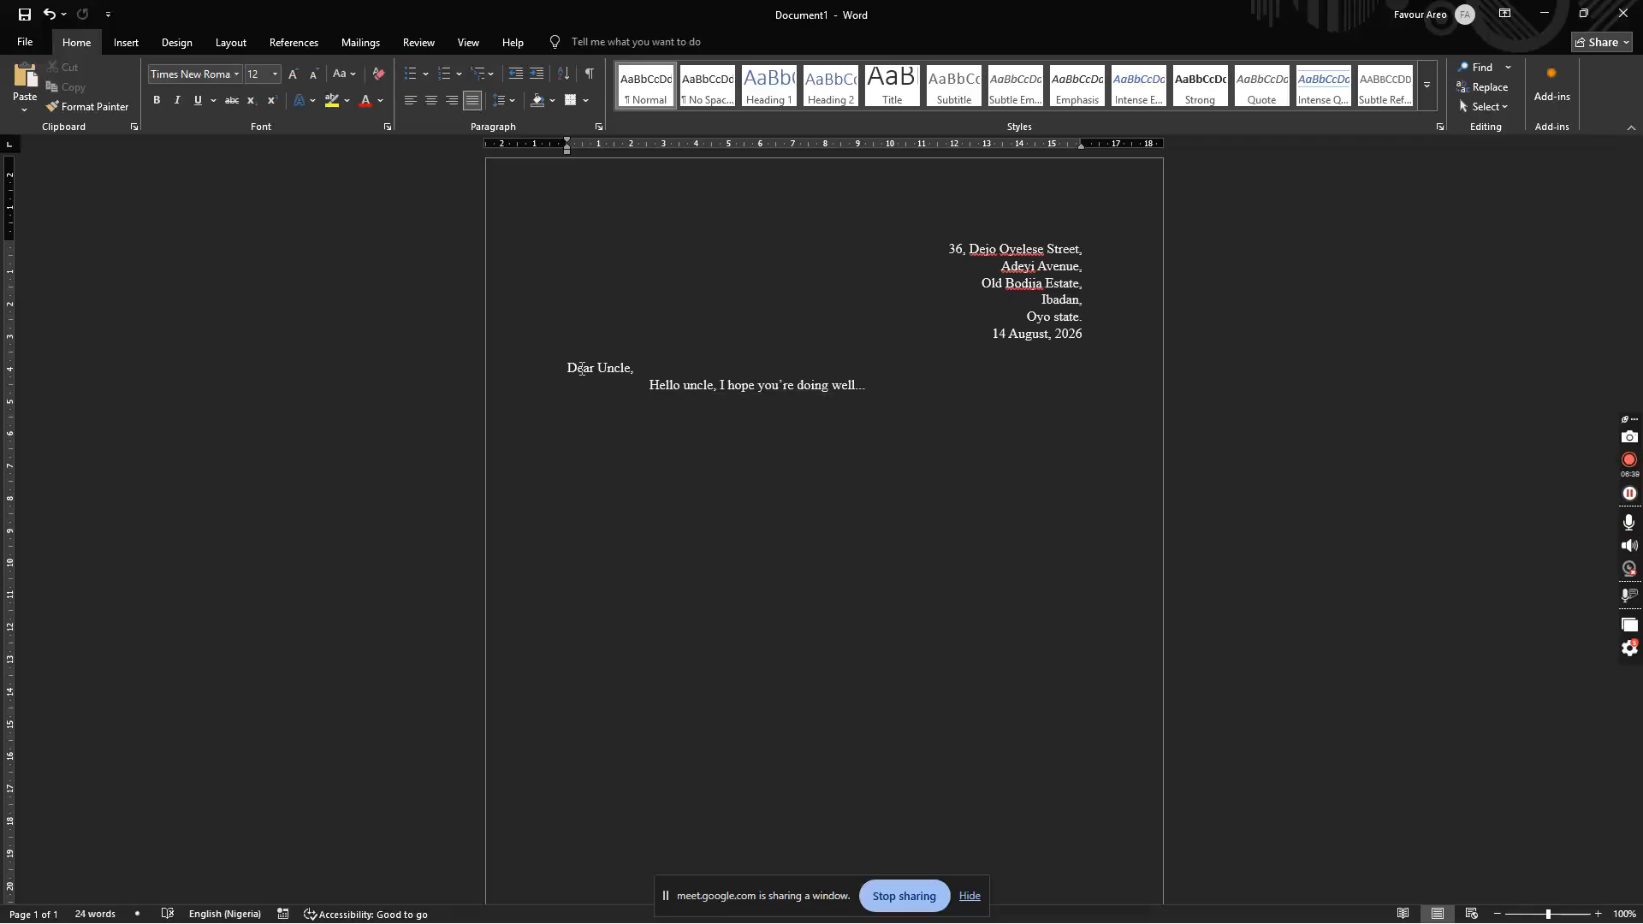
Step: Generate lorem ipsum paragraphs with =lorem(12,3) and select the 'Hello uncle' line
{"action": "type", "text": "=lorem"}
{"action": "key", "text": "BackSpace"}
{"action": "key", "text": "BackSpace"}
{"action": "key", "text": "BackSpace"}
{"action": "key", "text": "BackSpace"}
{"action": "type", "text": "lorem"}
{"action": "type", "text": "()"}
{"action": "type", "text": "2,3"}
{"action": "left_click", "coordinate": [694, 402]}
{"action": "type", "text": "1"}
{"action": "key", "text": "Return"}
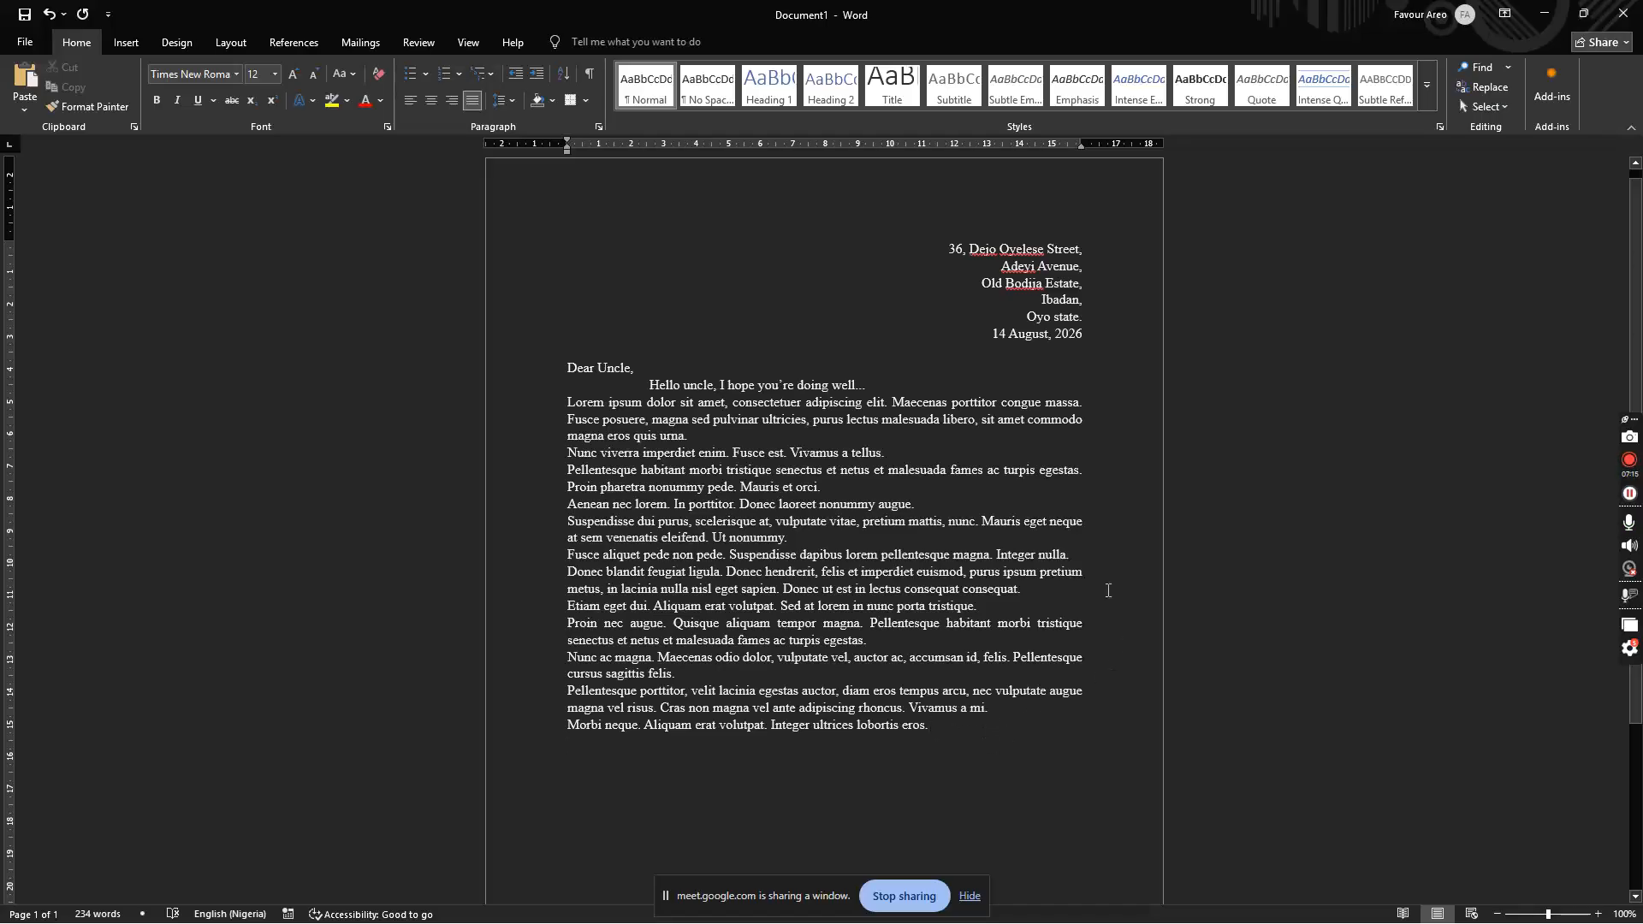
{"action": "left_click_drag", "start_coordinate": [648, 385], "coordinate": [866, 385]}
Step: Delete the Hello line, test Tab indents on the first lorem paragraph, then delete all lorem text
{"action": "key", "text": "BackSpace"}
{"action": "left_click", "coordinate": [567, 403]}
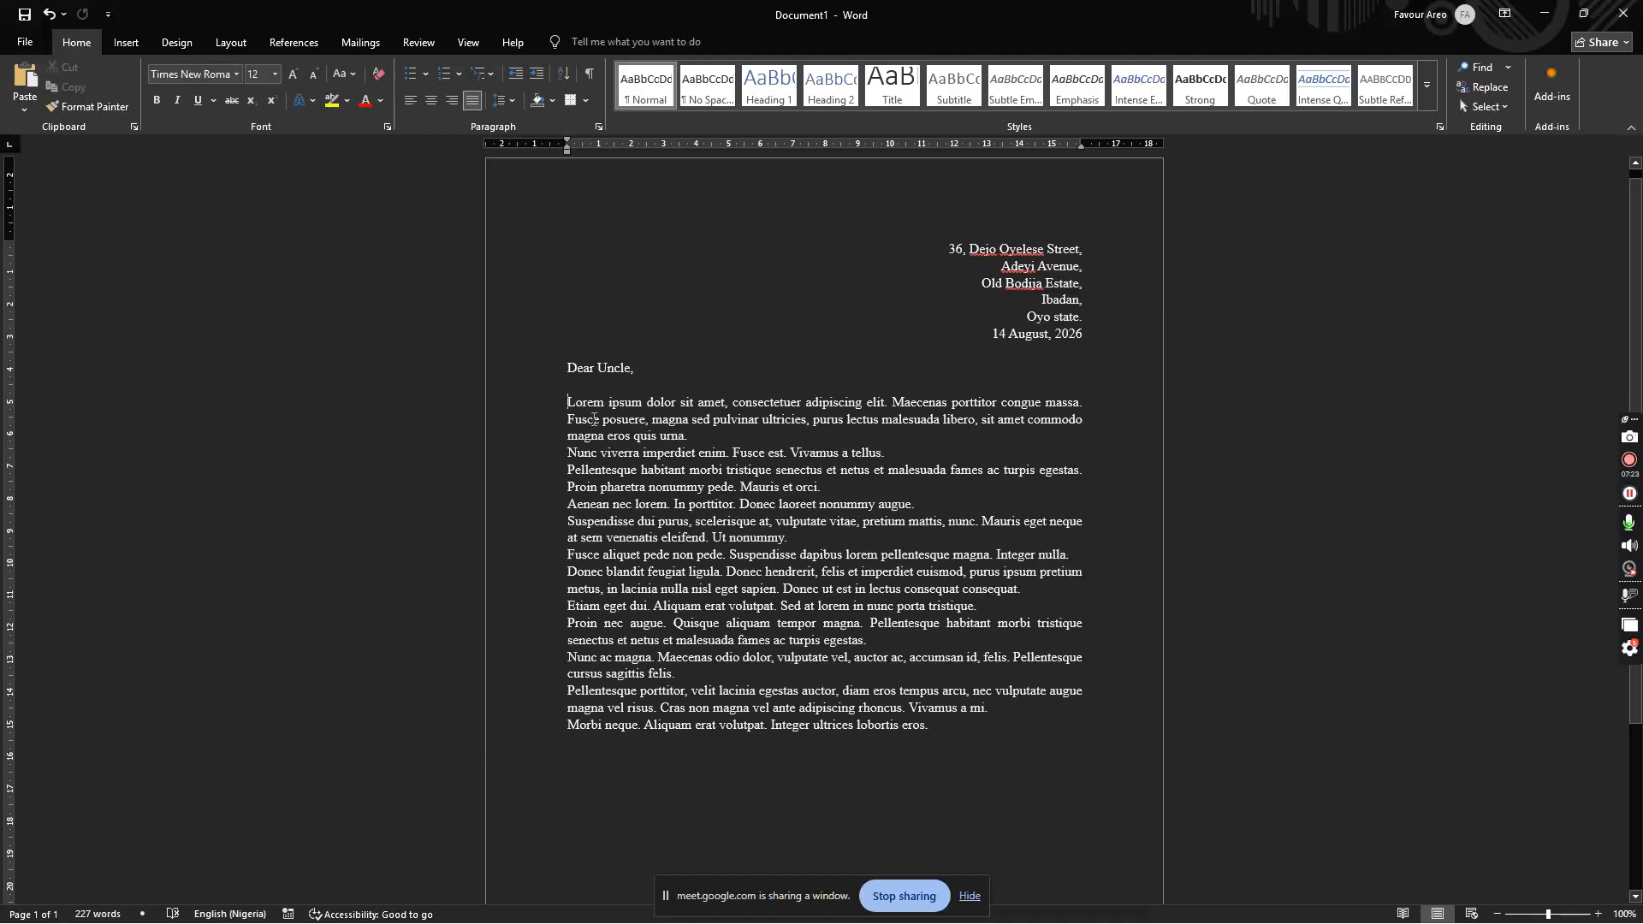
{"action": "key", "text": "Tab"}
{"action": "key", "text": "Tab"}
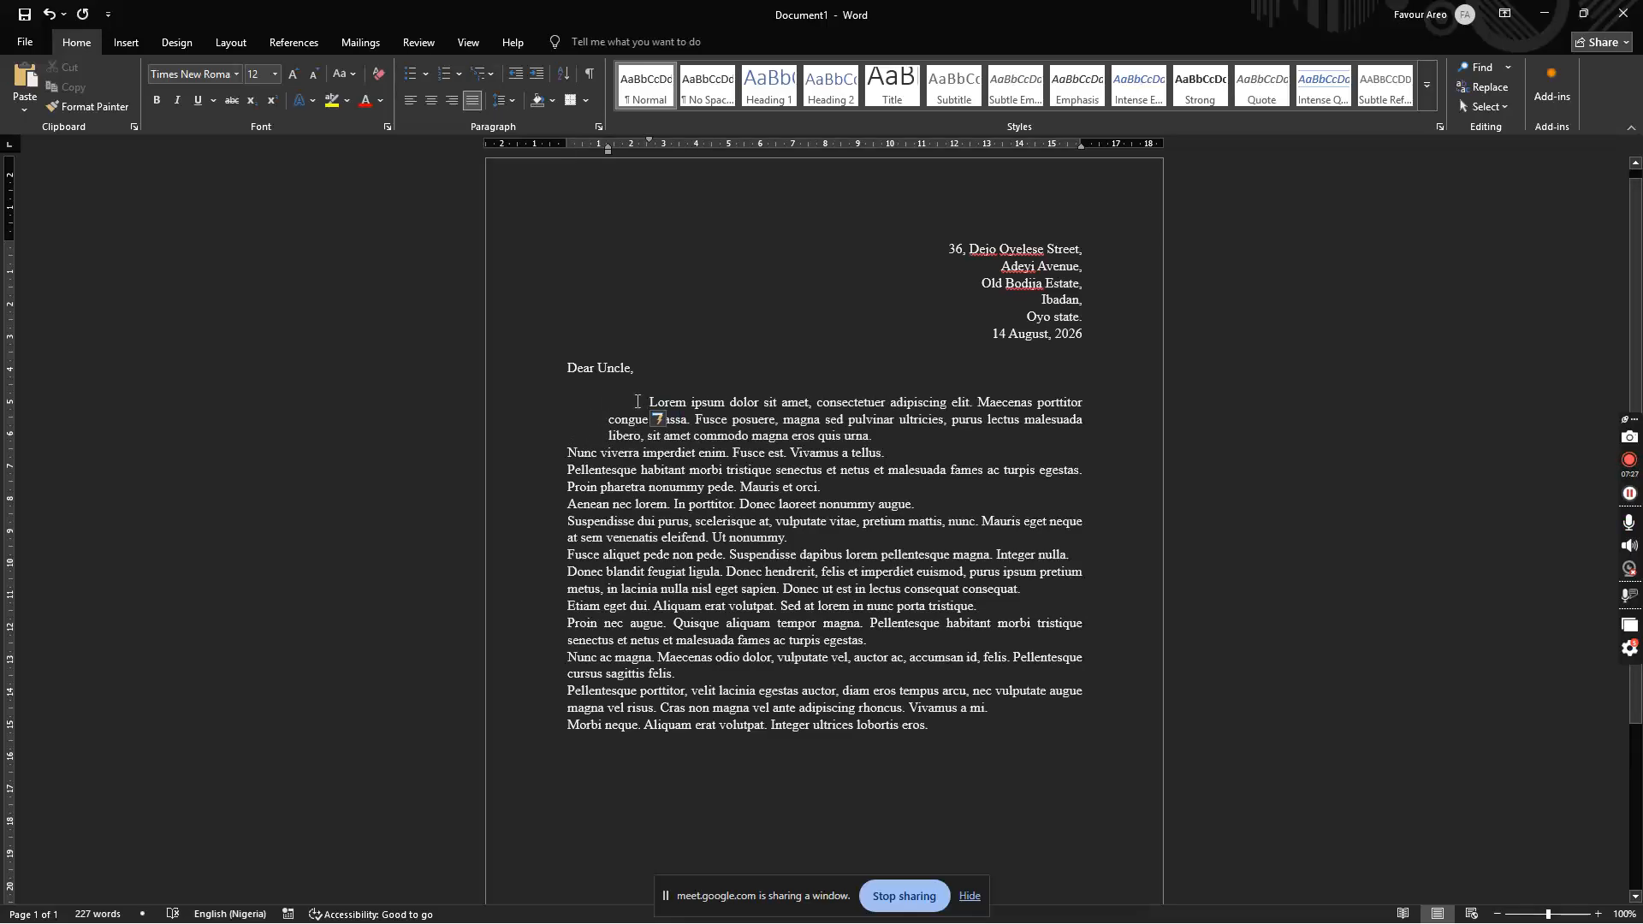
{"action": "left_click", "coordinate": [660, 419]}
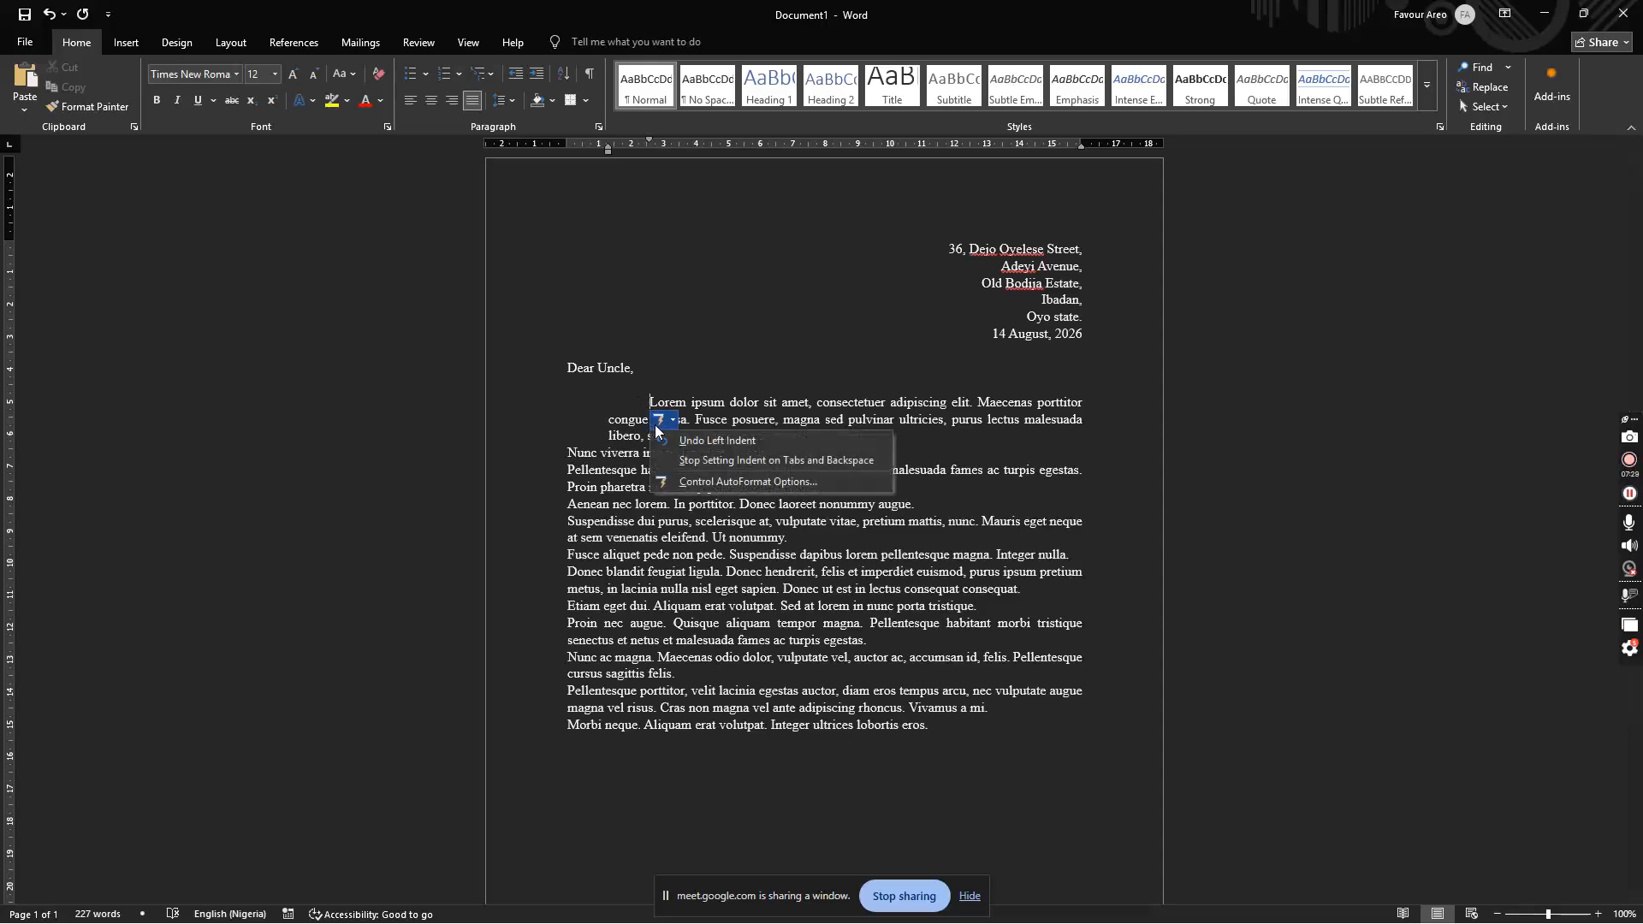
{"action": "left_click", "coordinate": [707, 442]}
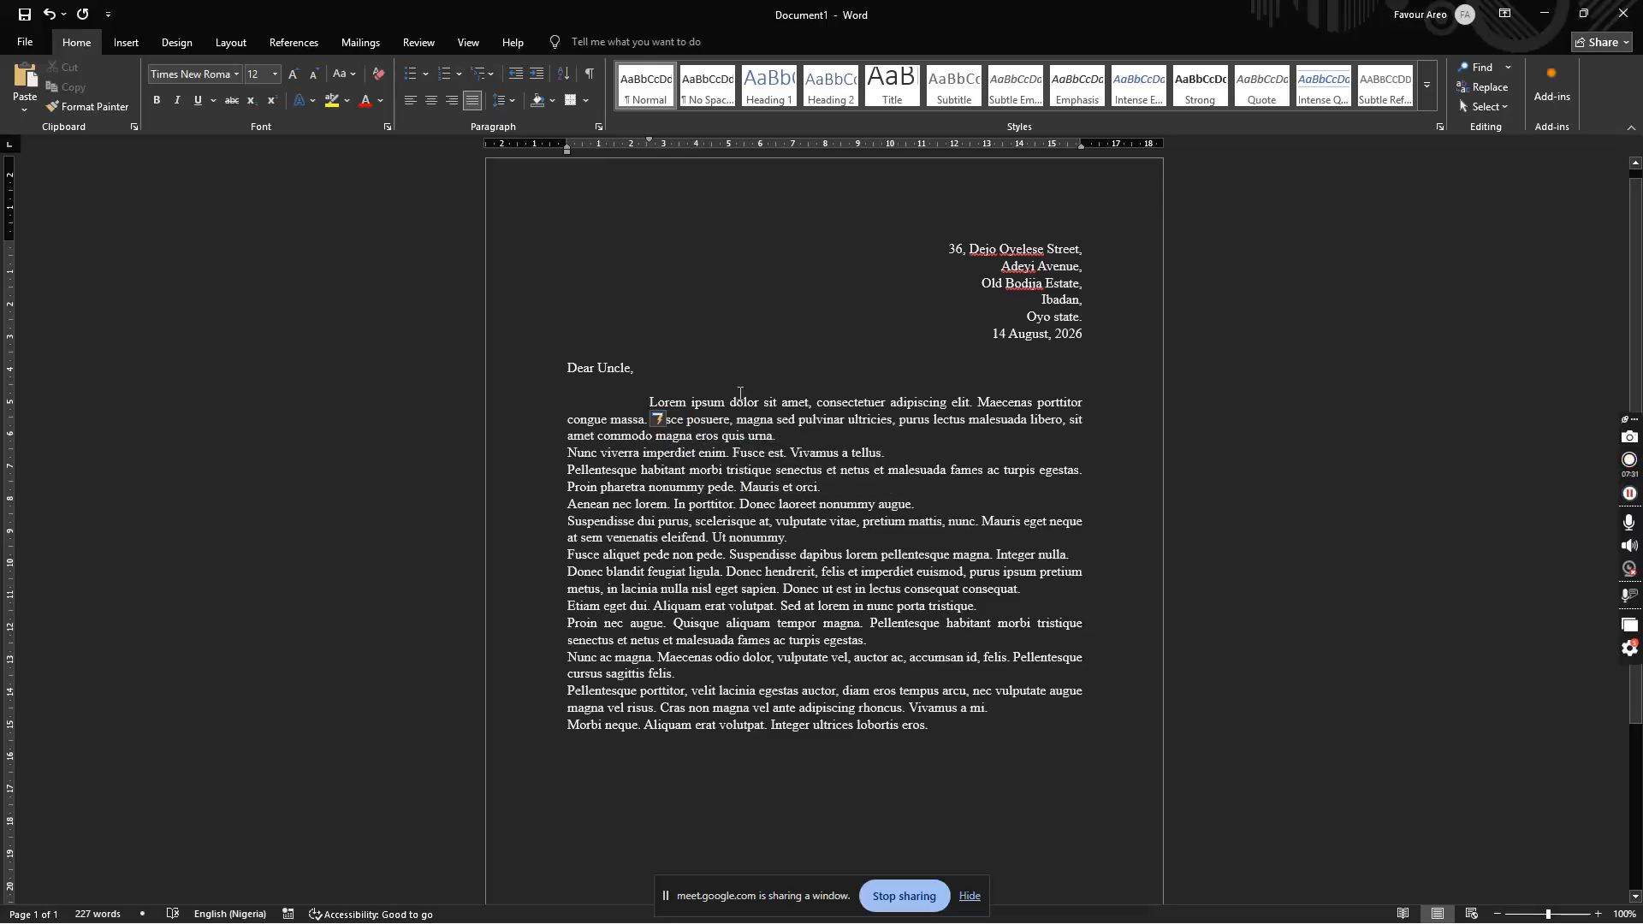
{"action": "key", "text": "ctrl+z"}
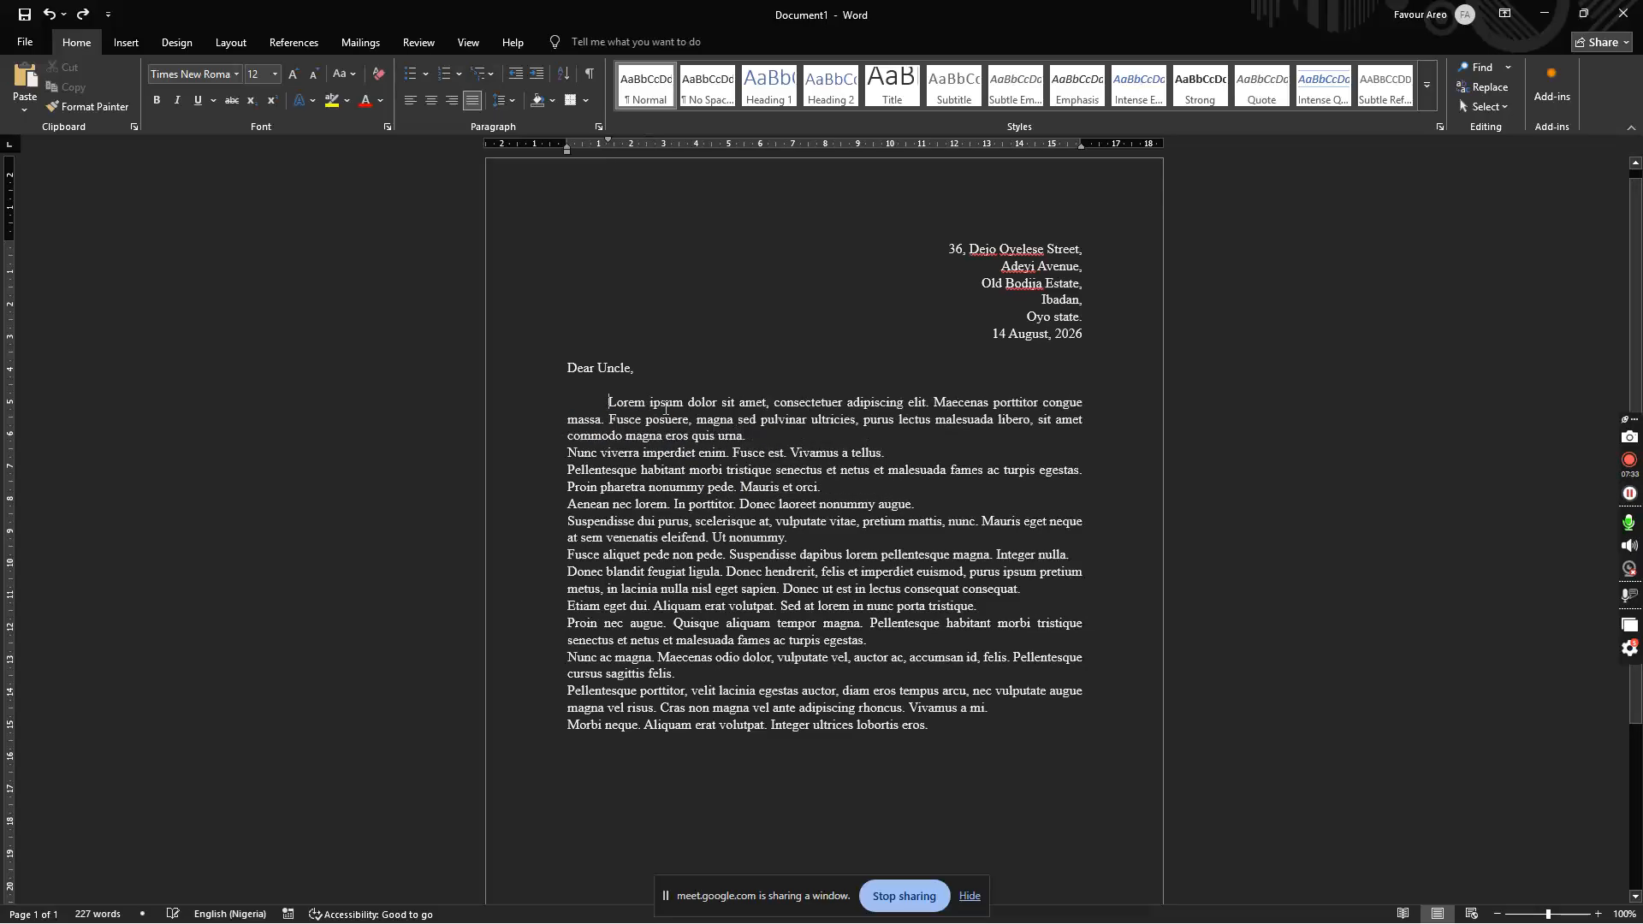
{"action": "key", "text": "BackSpace"}
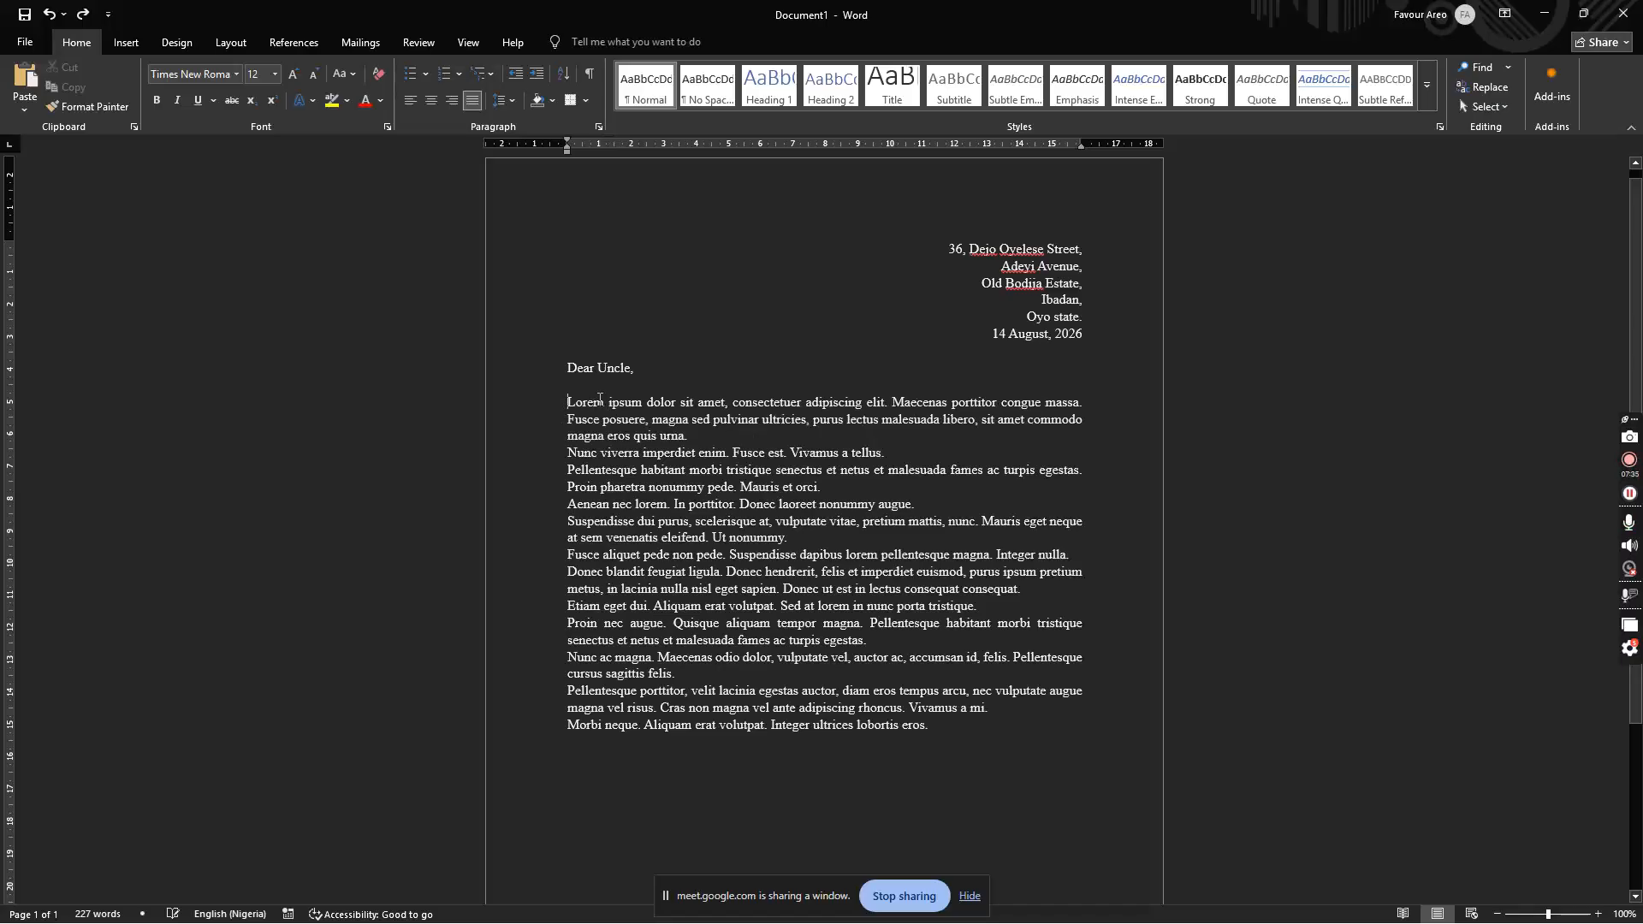
{"action": "key", "text": "Tab"}
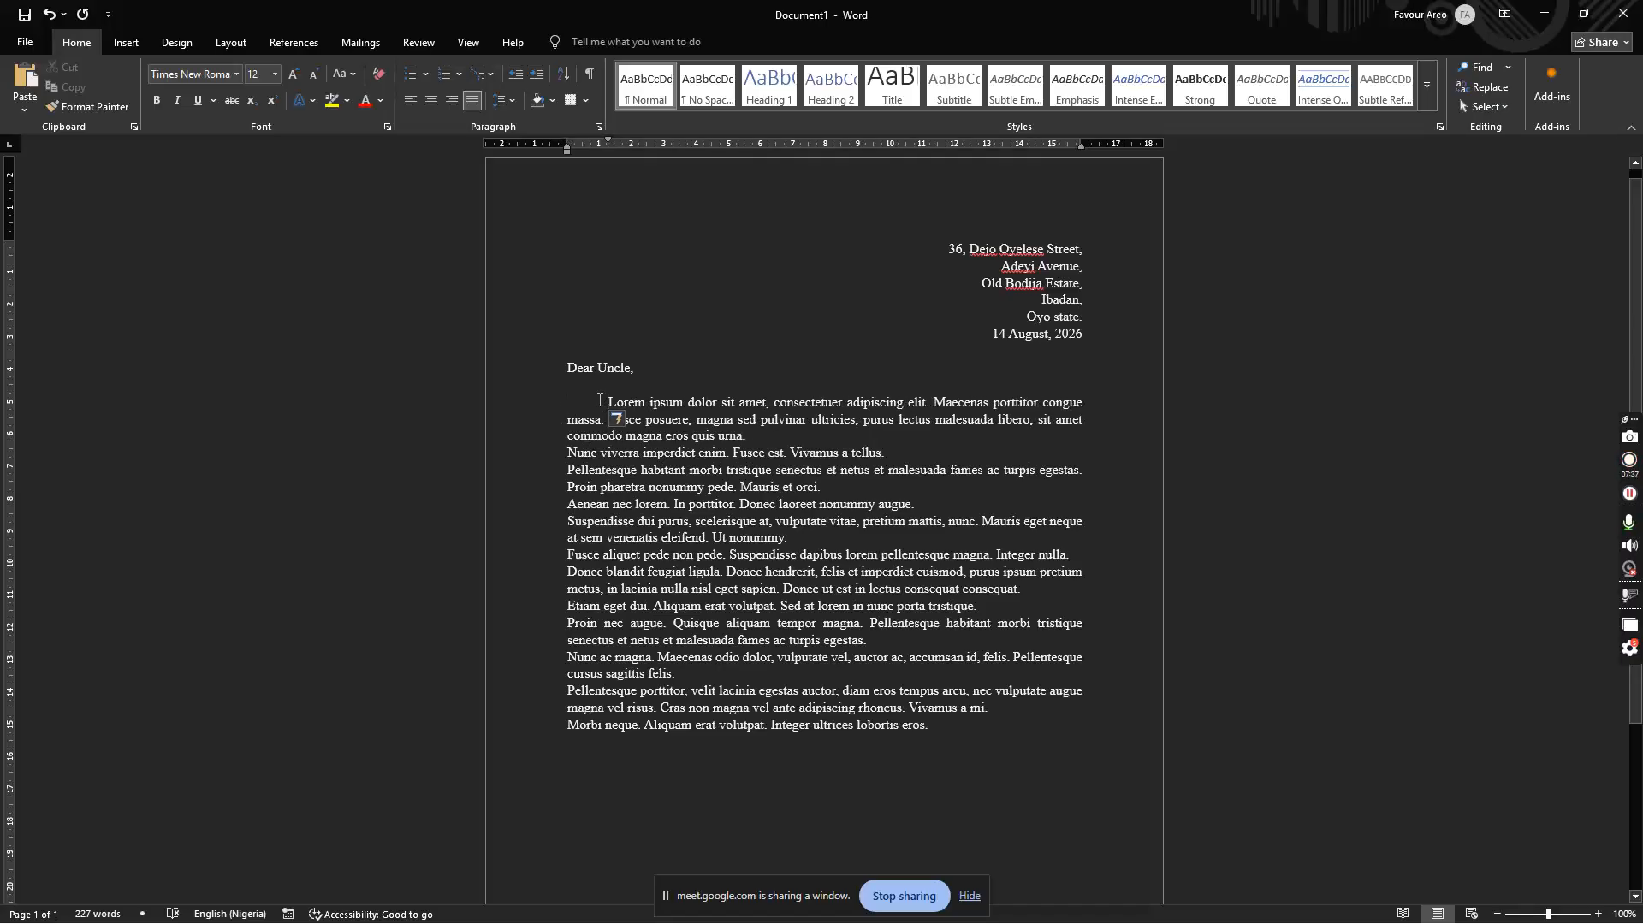
{"action": "left_click", "coordinate": [623, 423]}
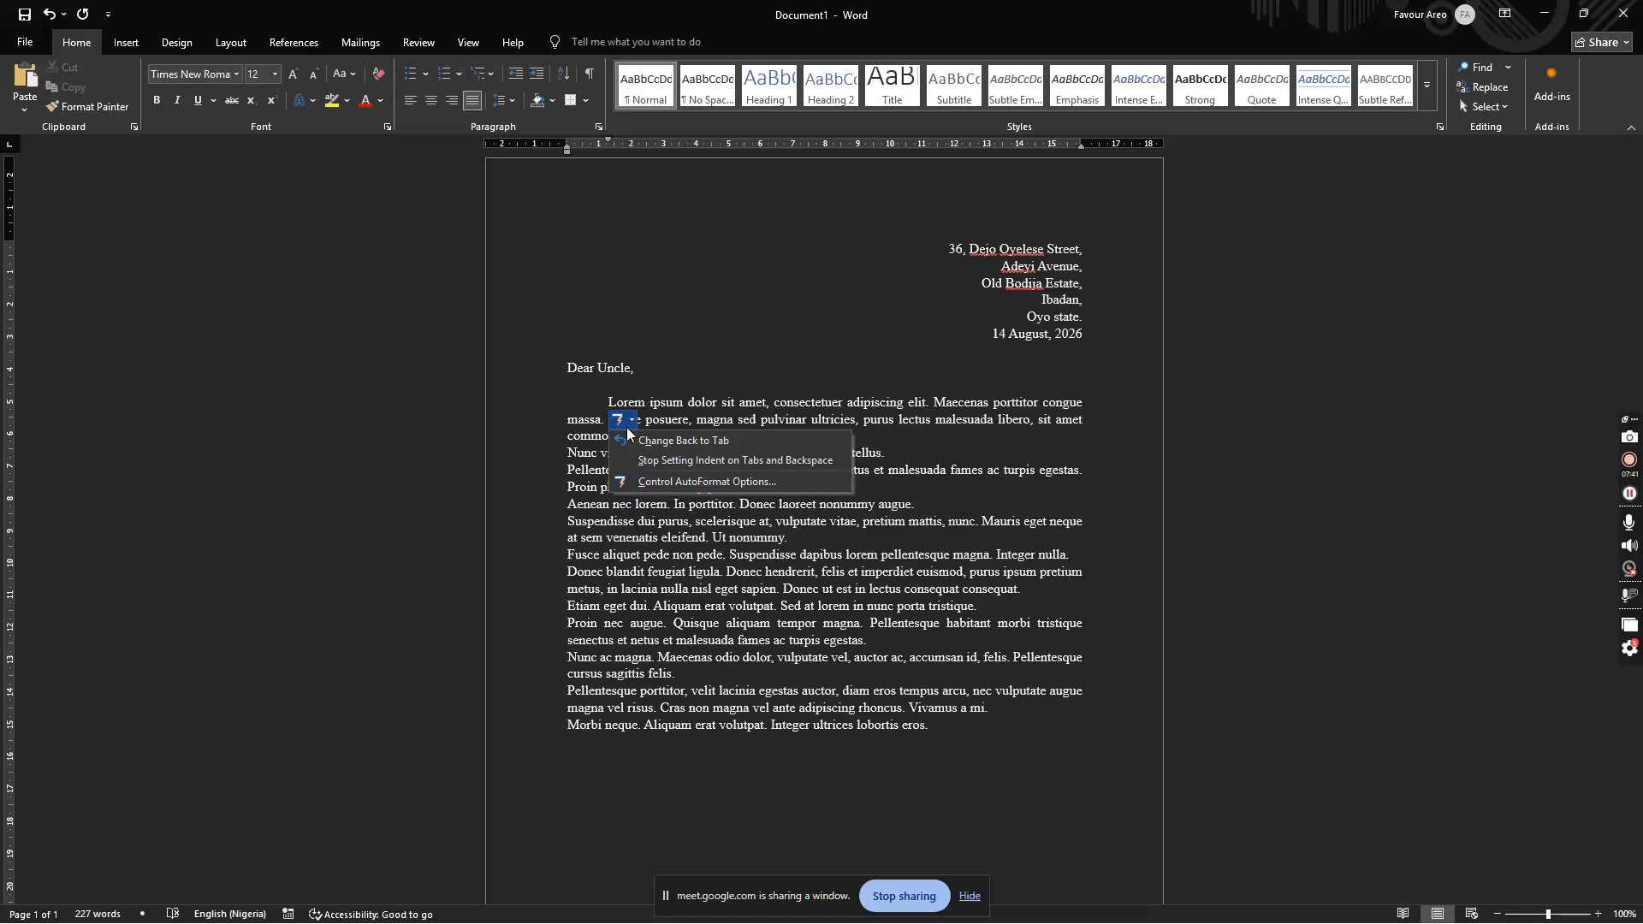
{"action": "left_click_drag", "start_coordinate": [952, 733], "coordinate": [610, 406]}
{"action": "key", "text": "Delete"}
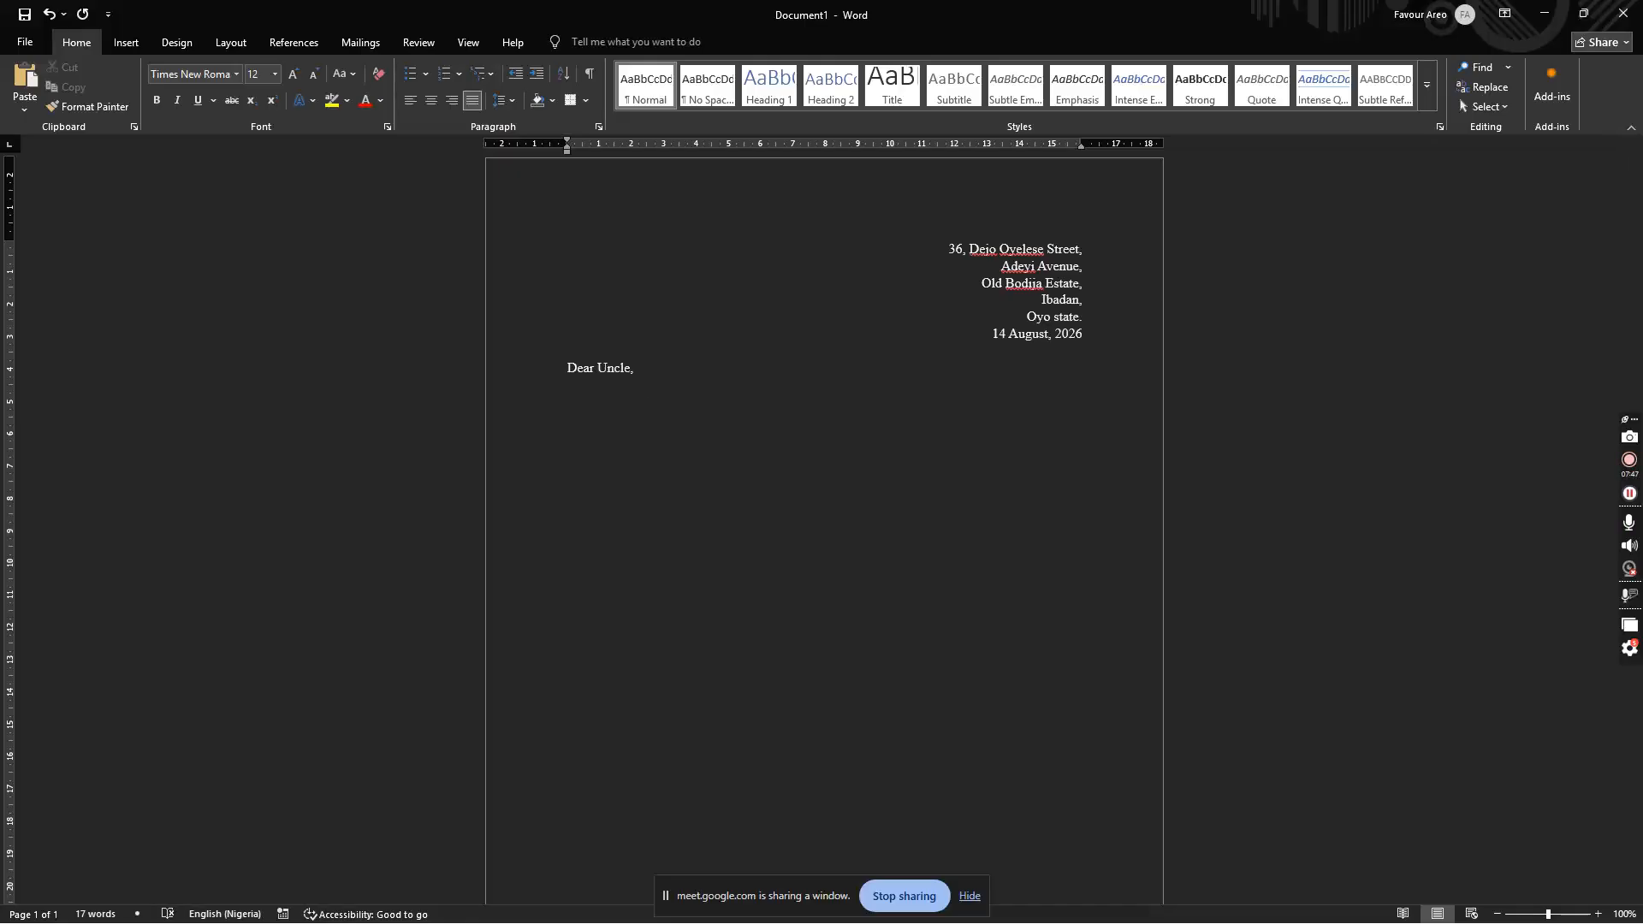
Step: Generate twelve five-sentence lorem ipsum paragraphs with =lorem(12,5)
{"action": "type", "text": "=lorem()"}
{"action": "key", "text": "Left"}
{"action": "type", "text": "12,5"}
{"action": "key", "text": "Return"}
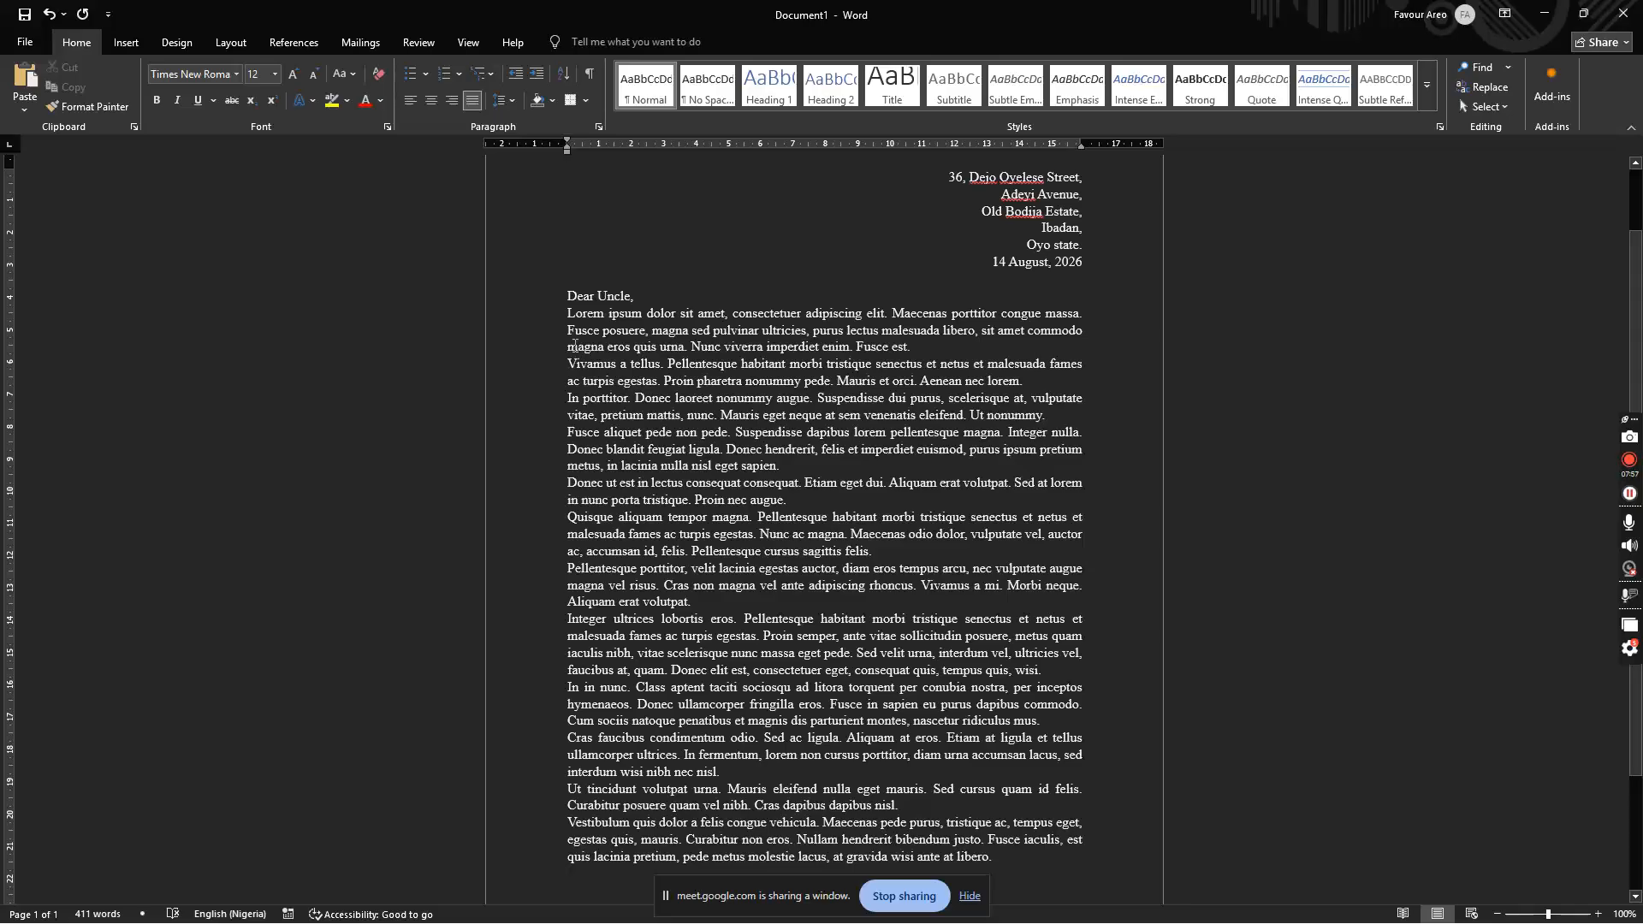
Step: Add a blank line after "Dear Uncle," and indent the first lorem paragraph
{"action": "left_click", "coordinate": [568, 315]}
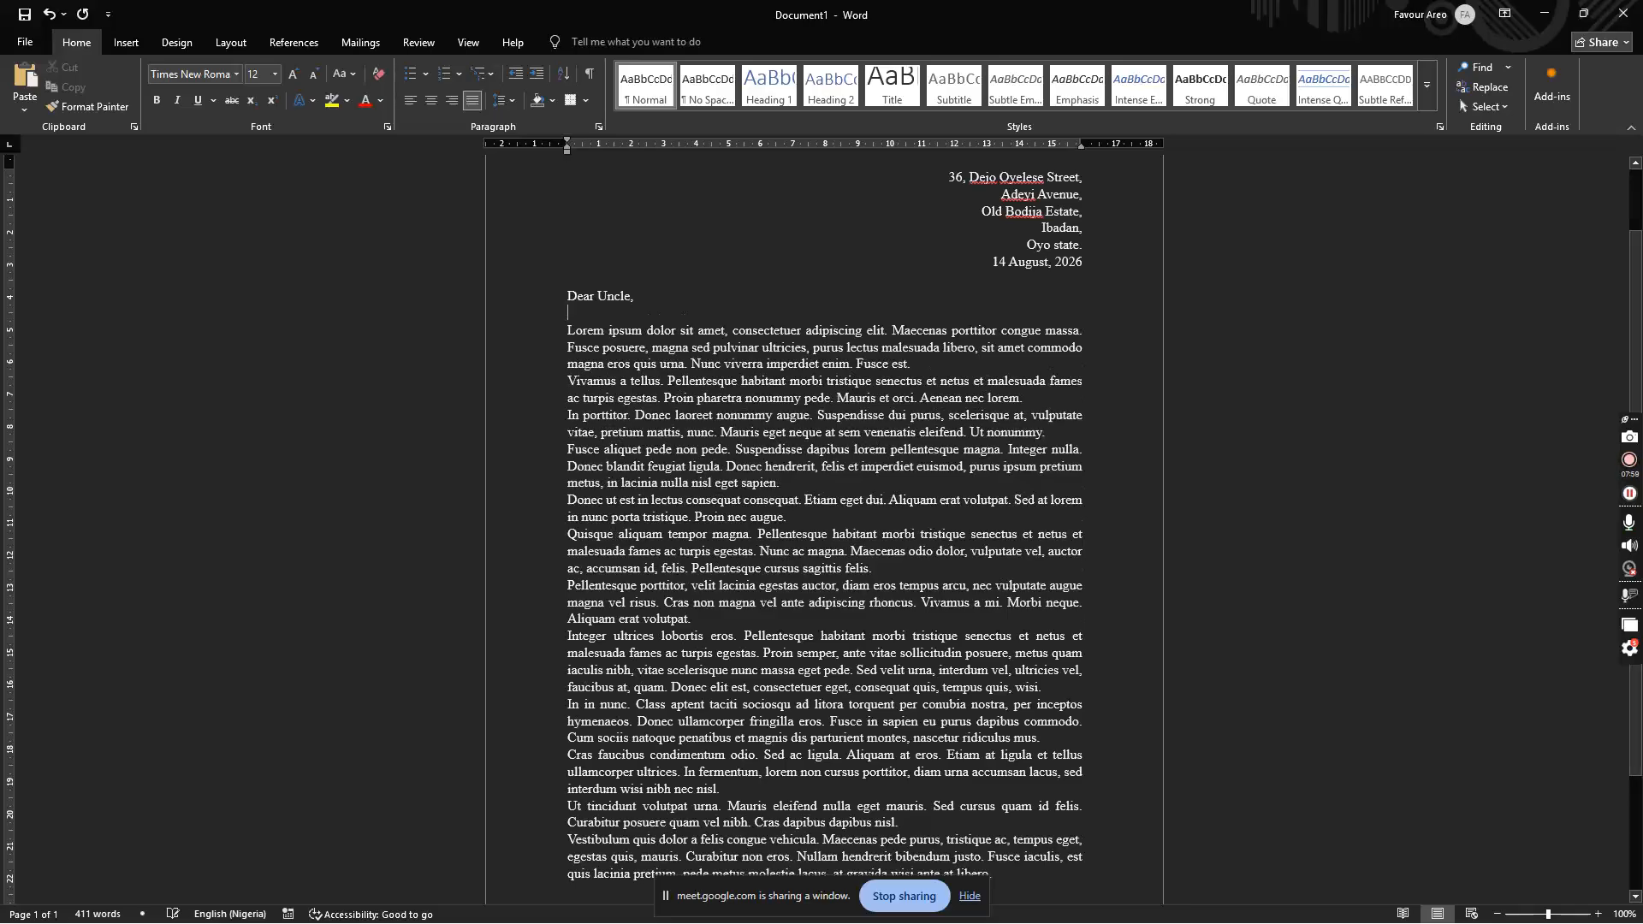
{"action": "key", "text": "Return"}
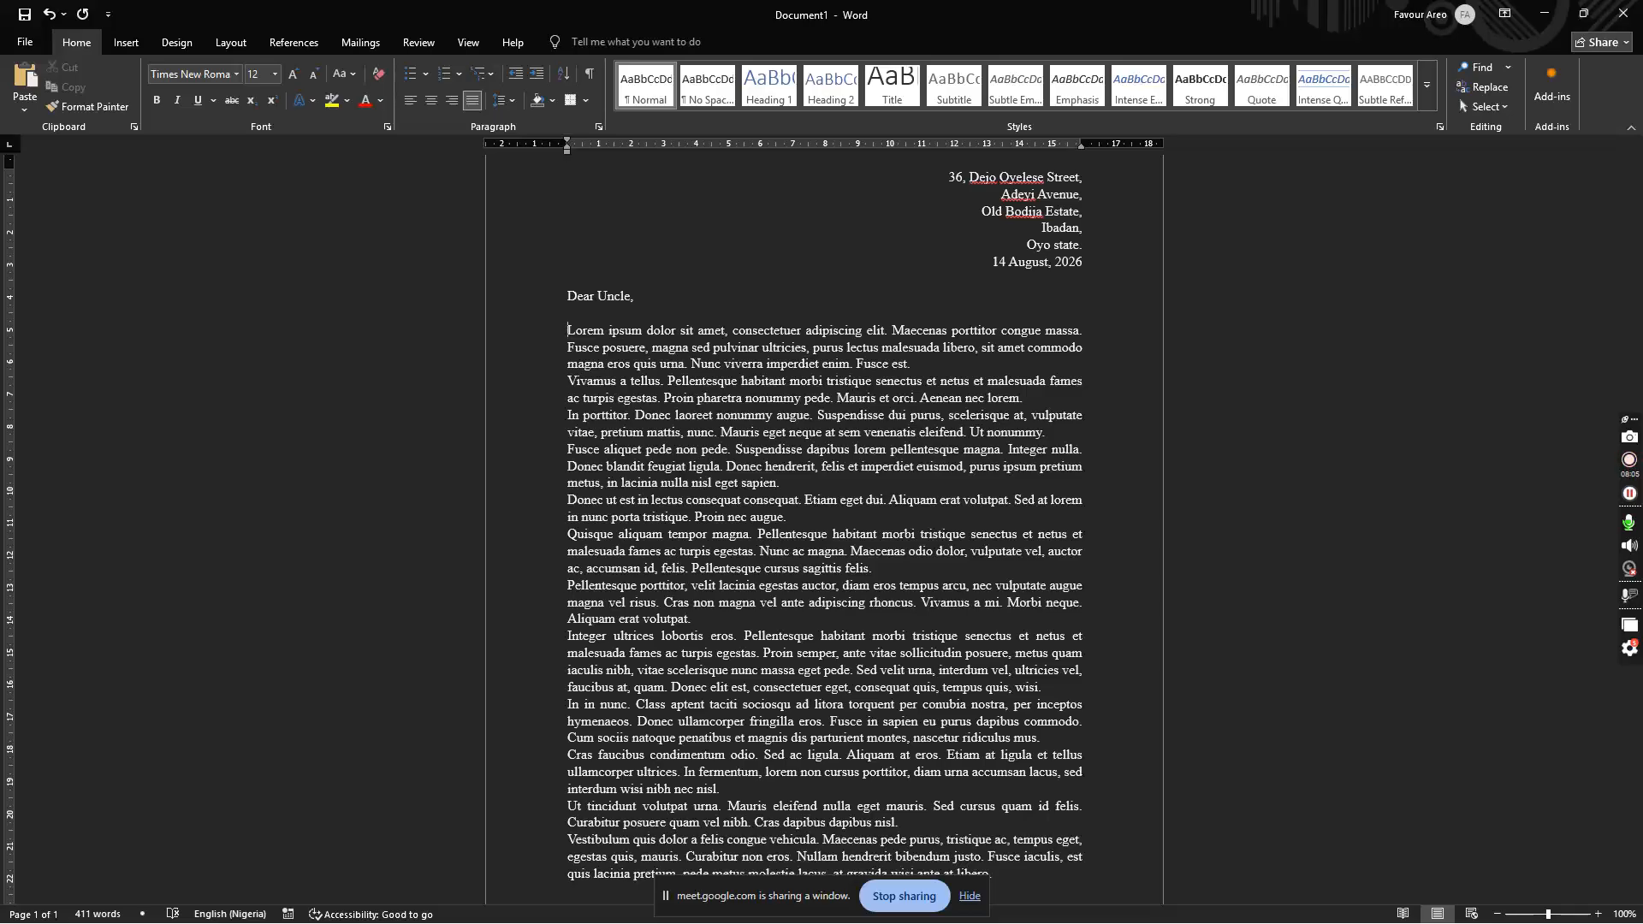
{"action": "key", "text": "Tab"}
{"action": "key", "text": "Tab"}
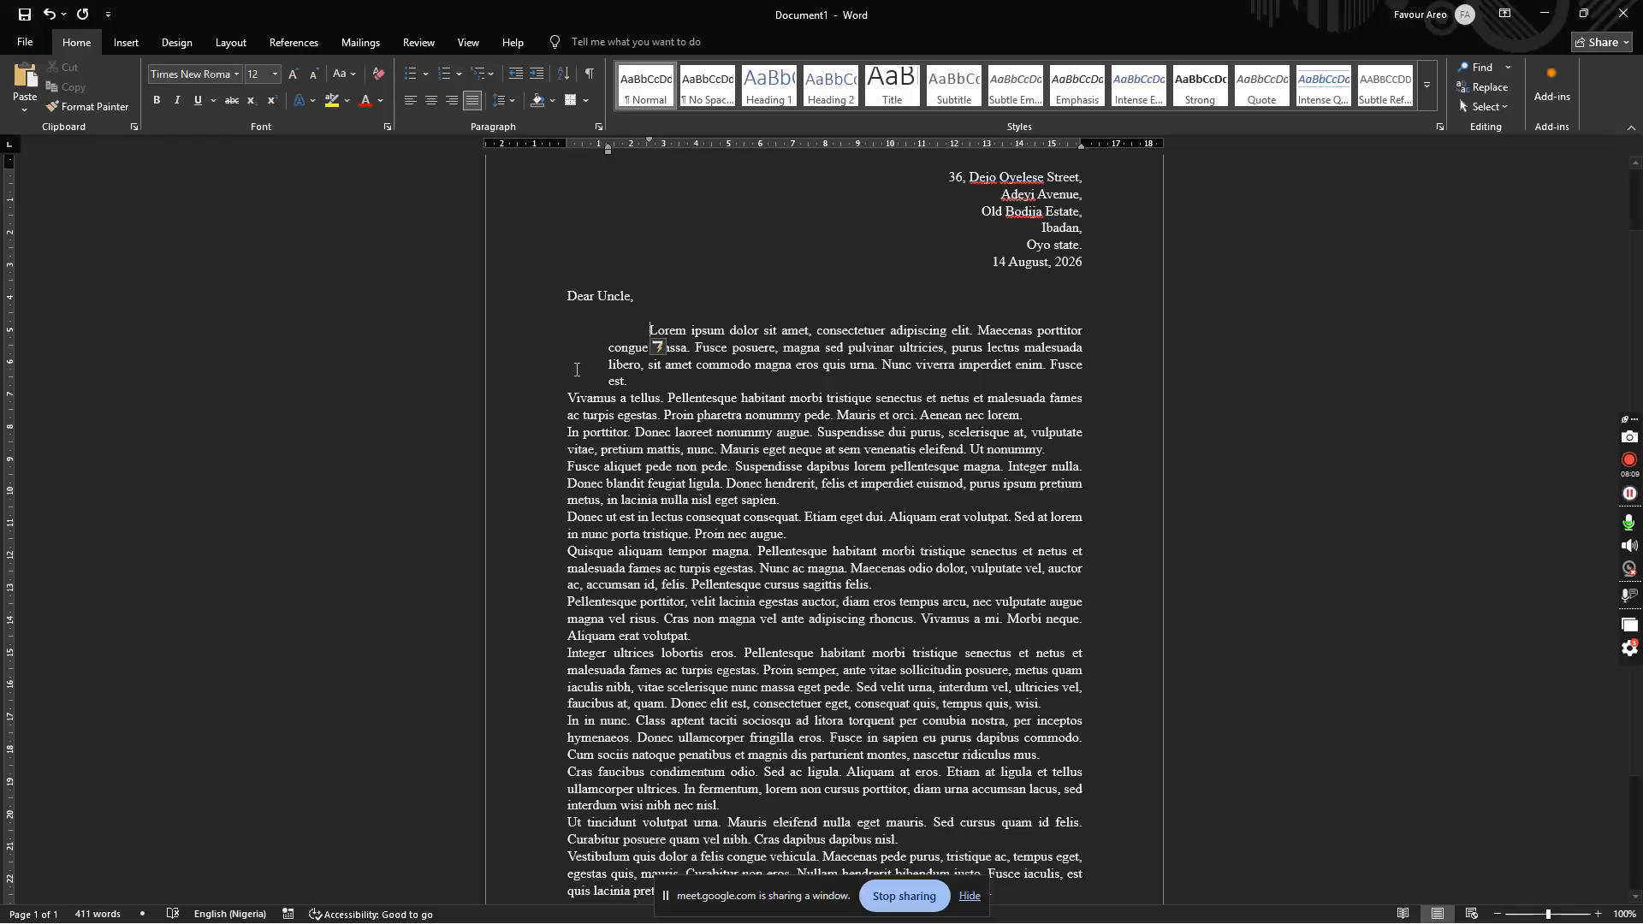
Step: Undo the automatic left indent on the first paragraph, then indent the Vivamus a tellus paragraph
{"action": "left_click_drag", "start_coordinate": [609, 347], "coordinate": [635, 383]}
{"action": "left_click", "coordinate": [629, 374]}
{"action": "left_click", "coordinate": [645, 390]}
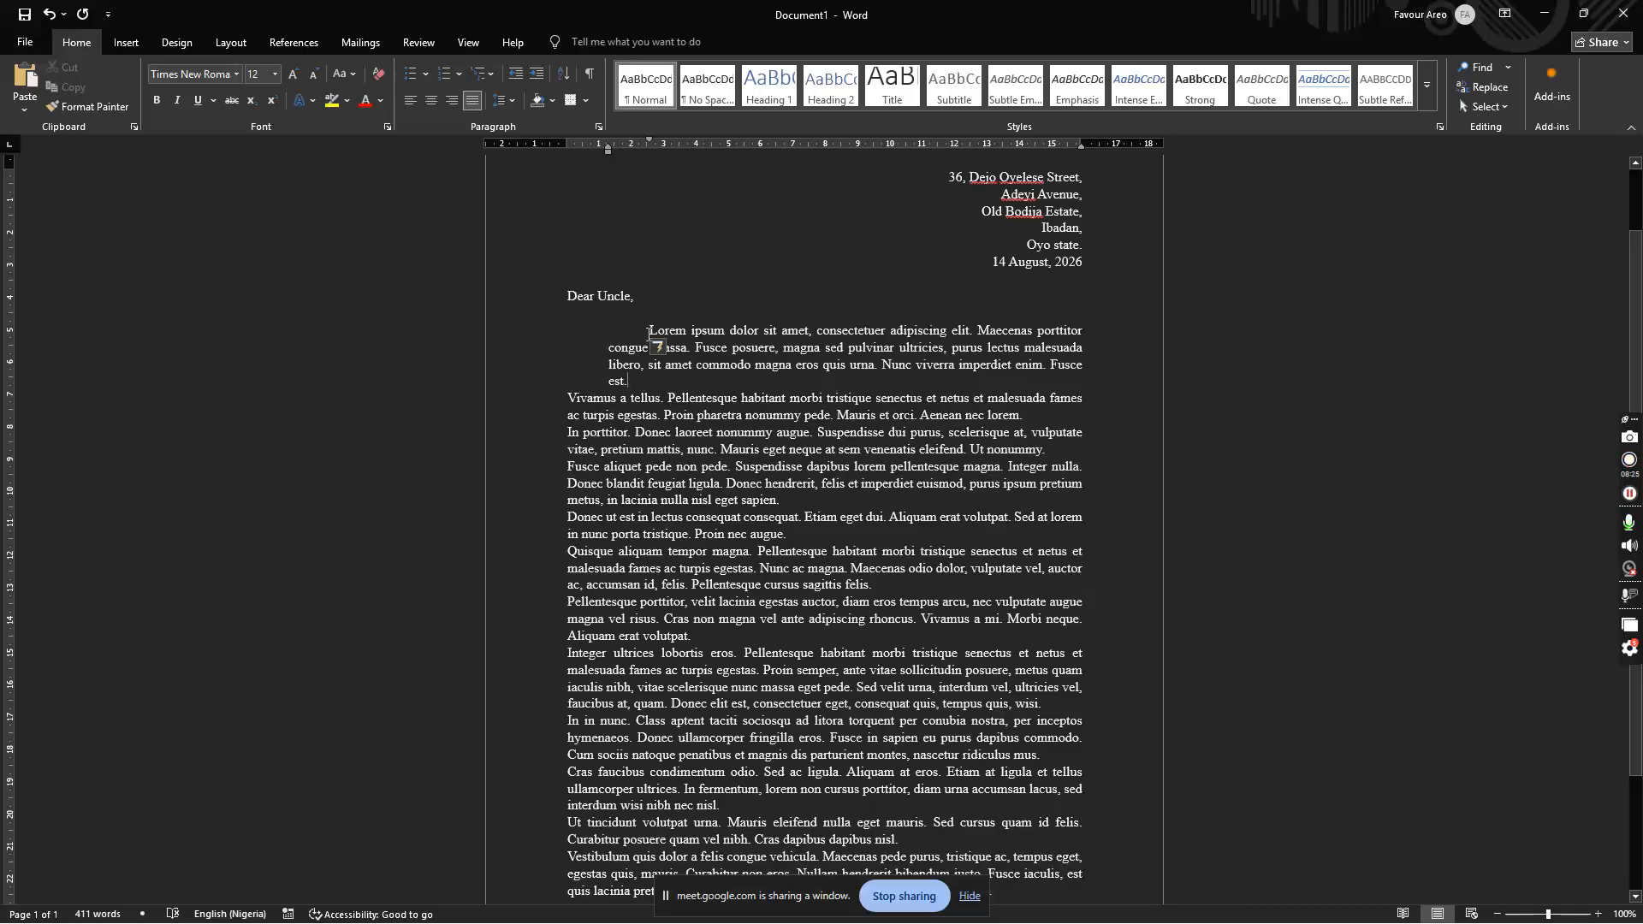
{"action": "left_click", "coordinate": [660, 353]}
{"action": "left_click", "coordinate": [660, 348]}
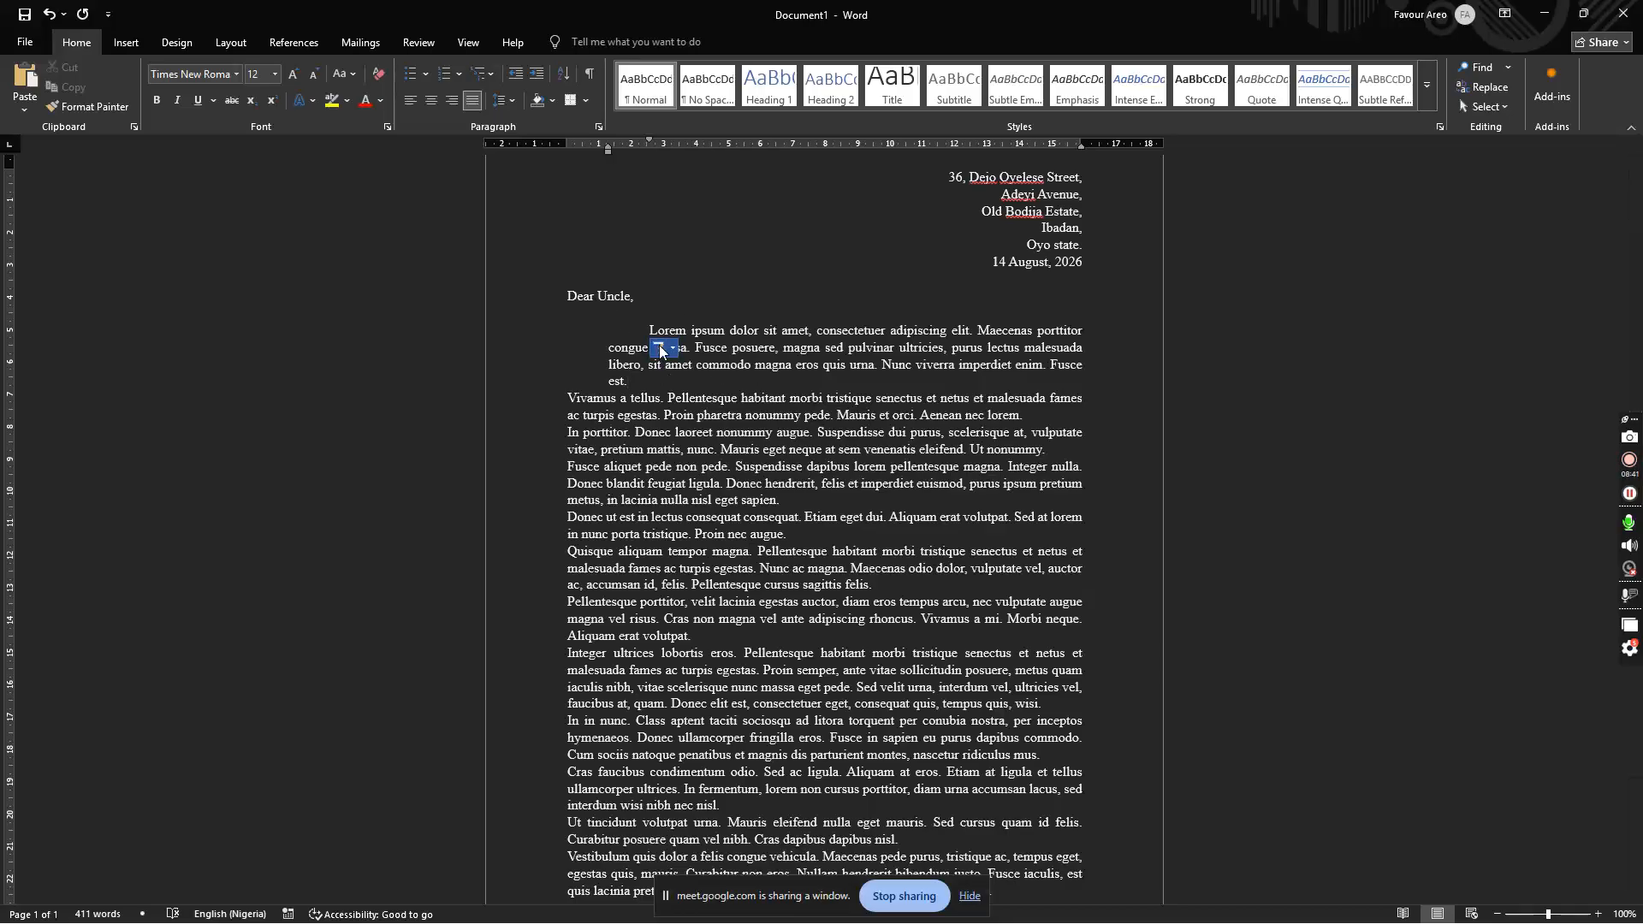
{"action": "left_click", "coordinate": [674, 350]}
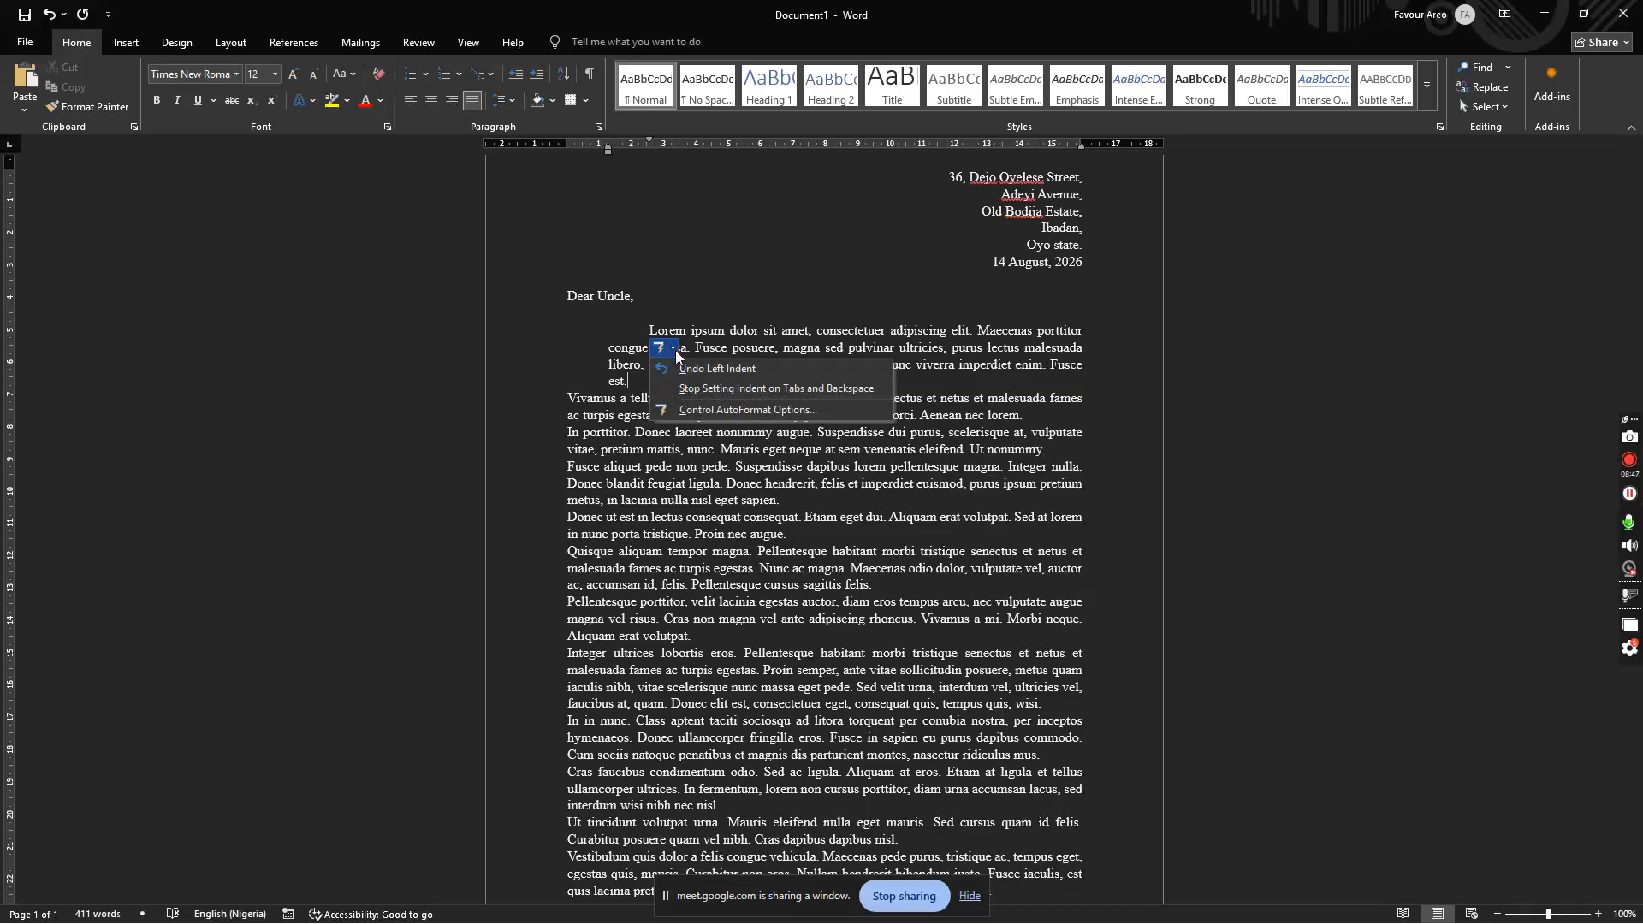
{"action": "left_click", "coordinate": [696, 369]}
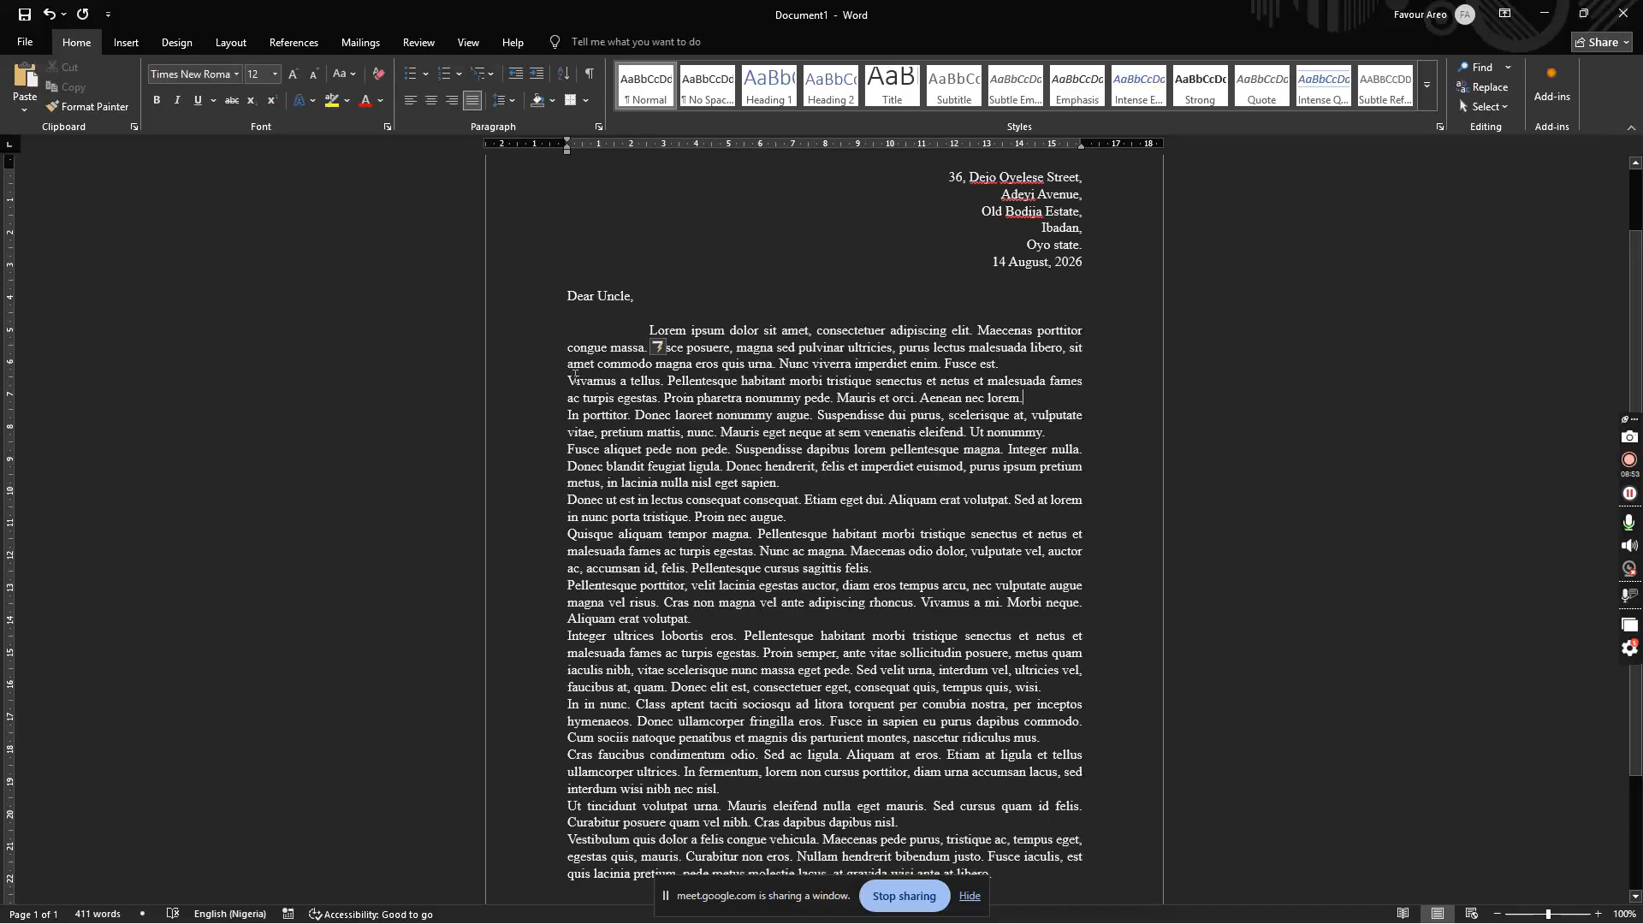
{"action": "key", "text": "Tab"}
{"action": "key", "text": "Tab"}
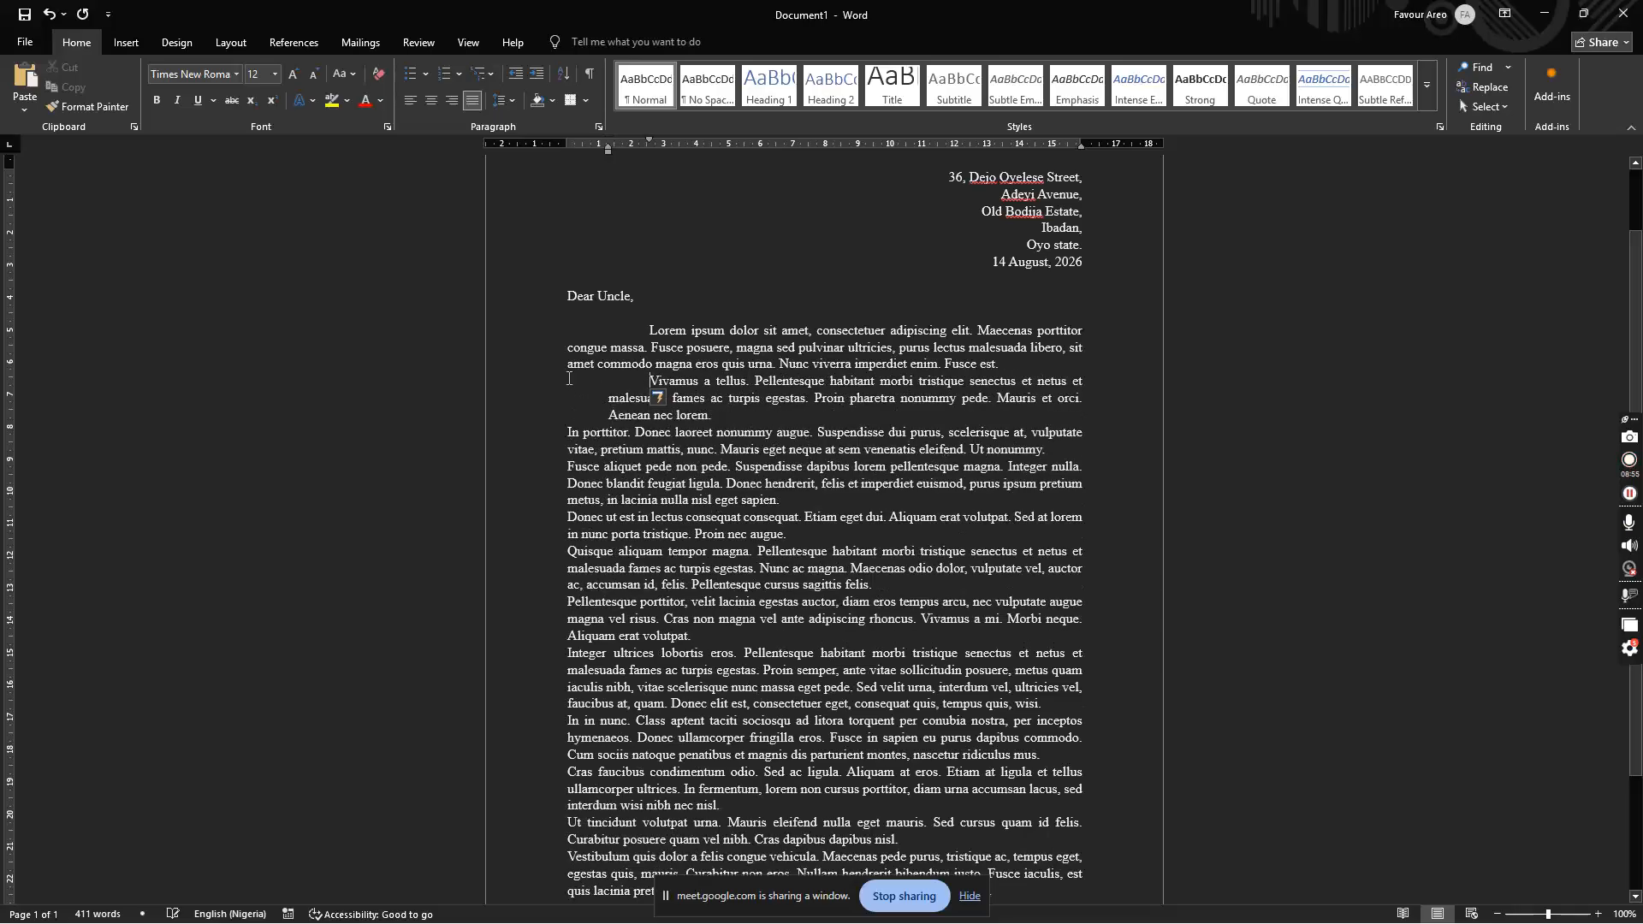
Step: Stop Tab from setting indents automatically and indent the In porttitor paragraph's first line
{"action": "left_click", "coordinate": [674, 398]}
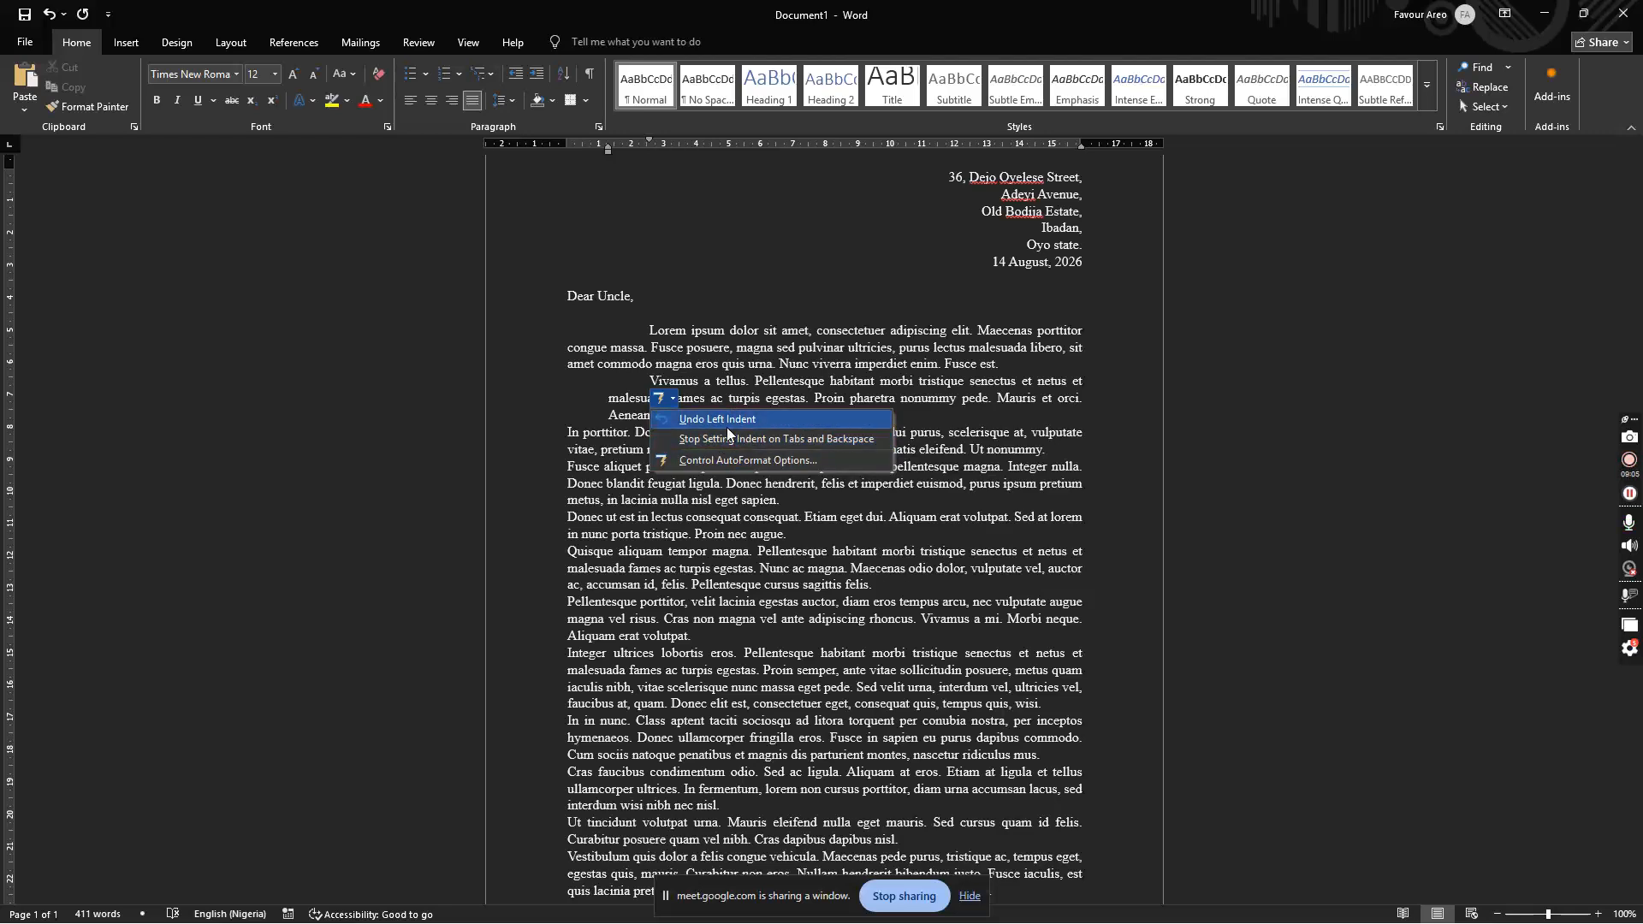
{"action": "left_click", "coordinate": [717, 439]}
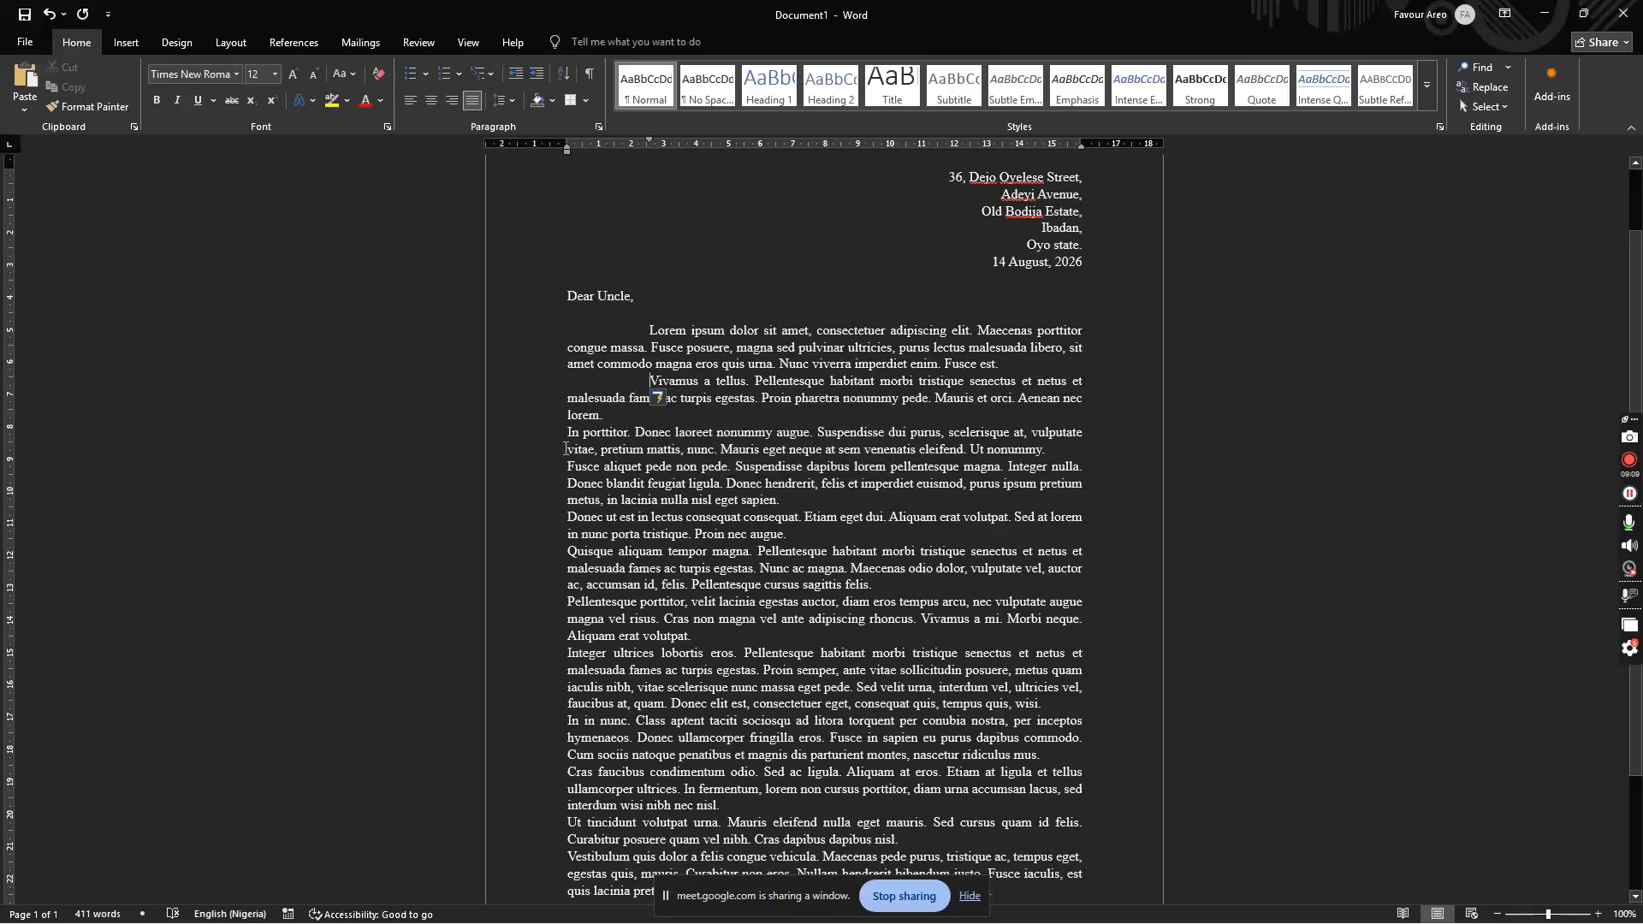
{"action": "key", "text": "Tab"}
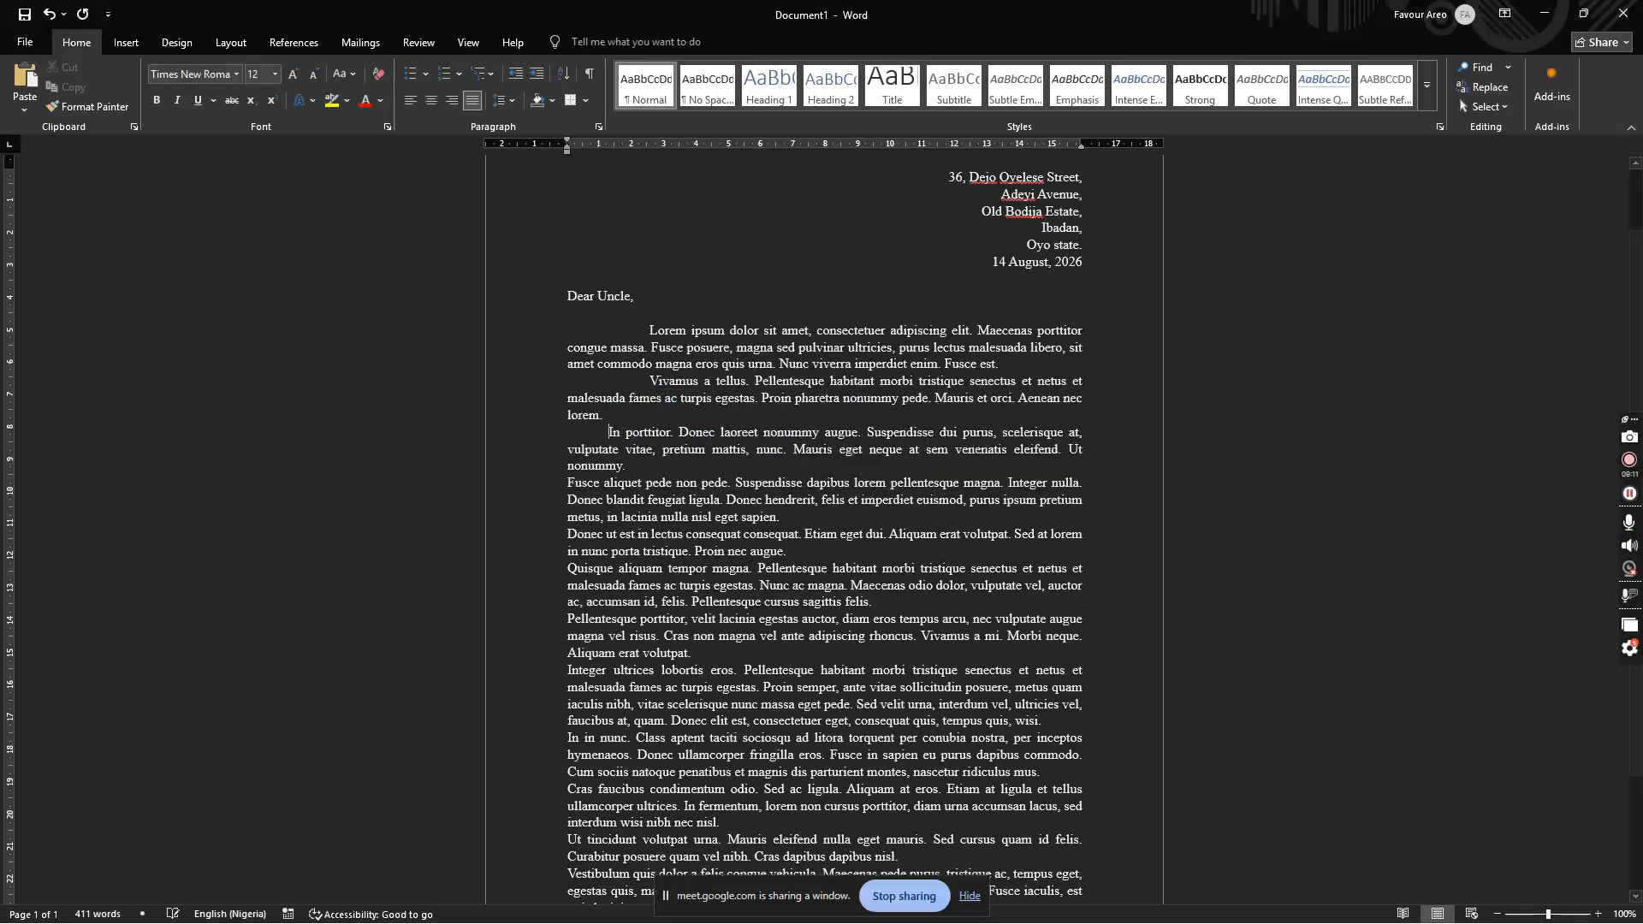
Step: Indent the Fusce aliquet and Quisque aliquam paragraphs, then select the last five paragraphs
{"action": "left_click", "coordinate": [569, 483]}
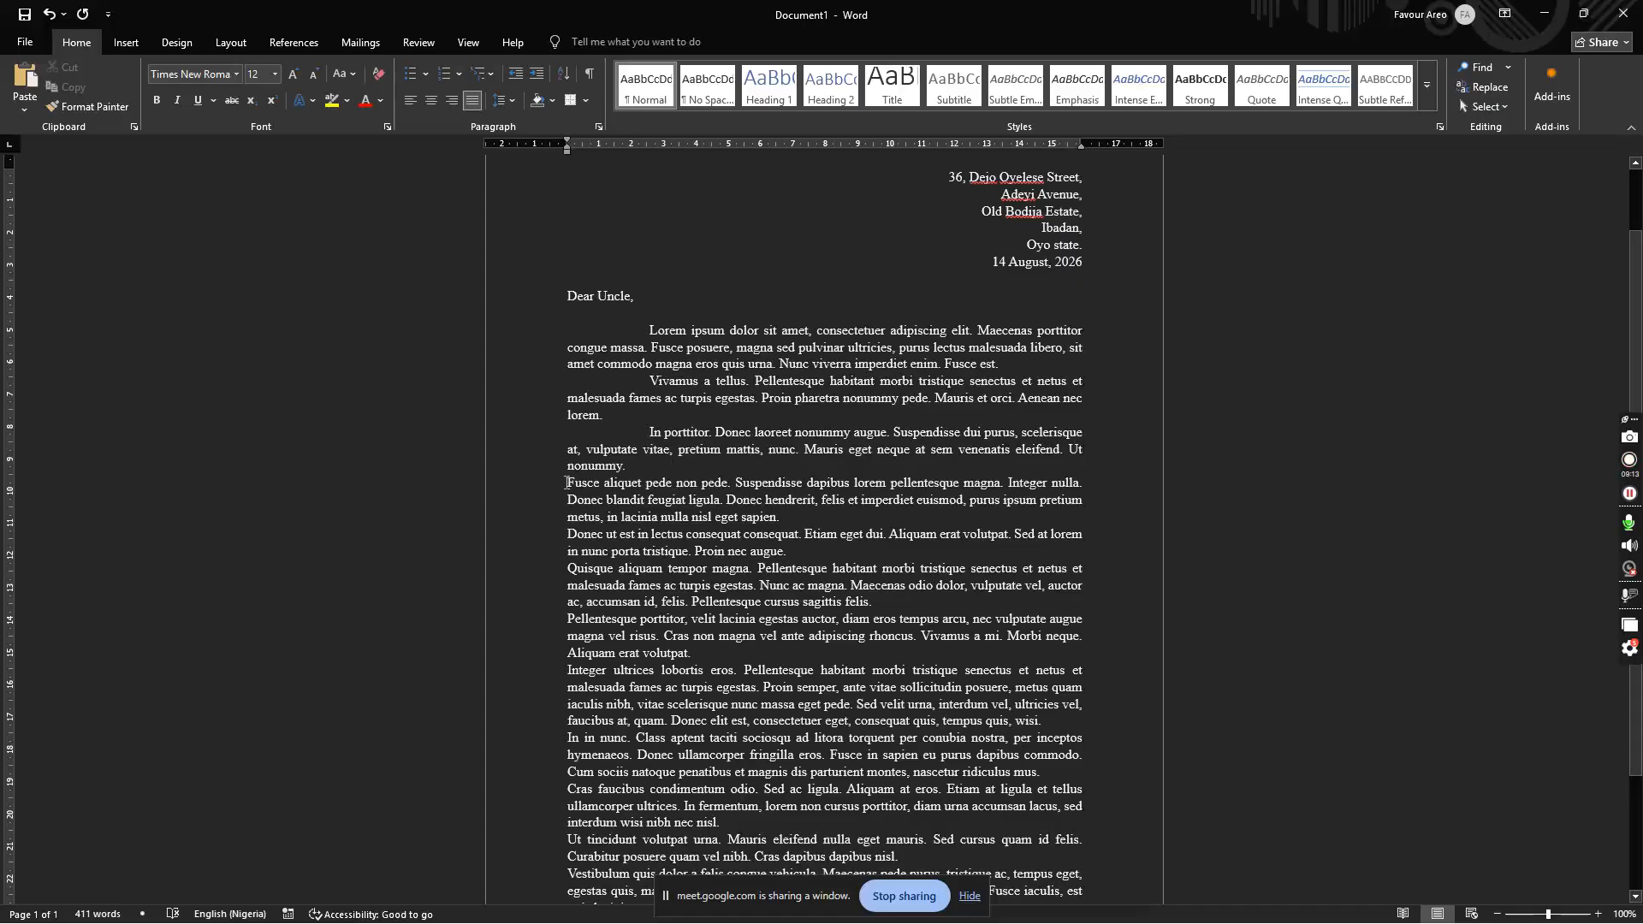
{"action": "key", "text": "Tab"}
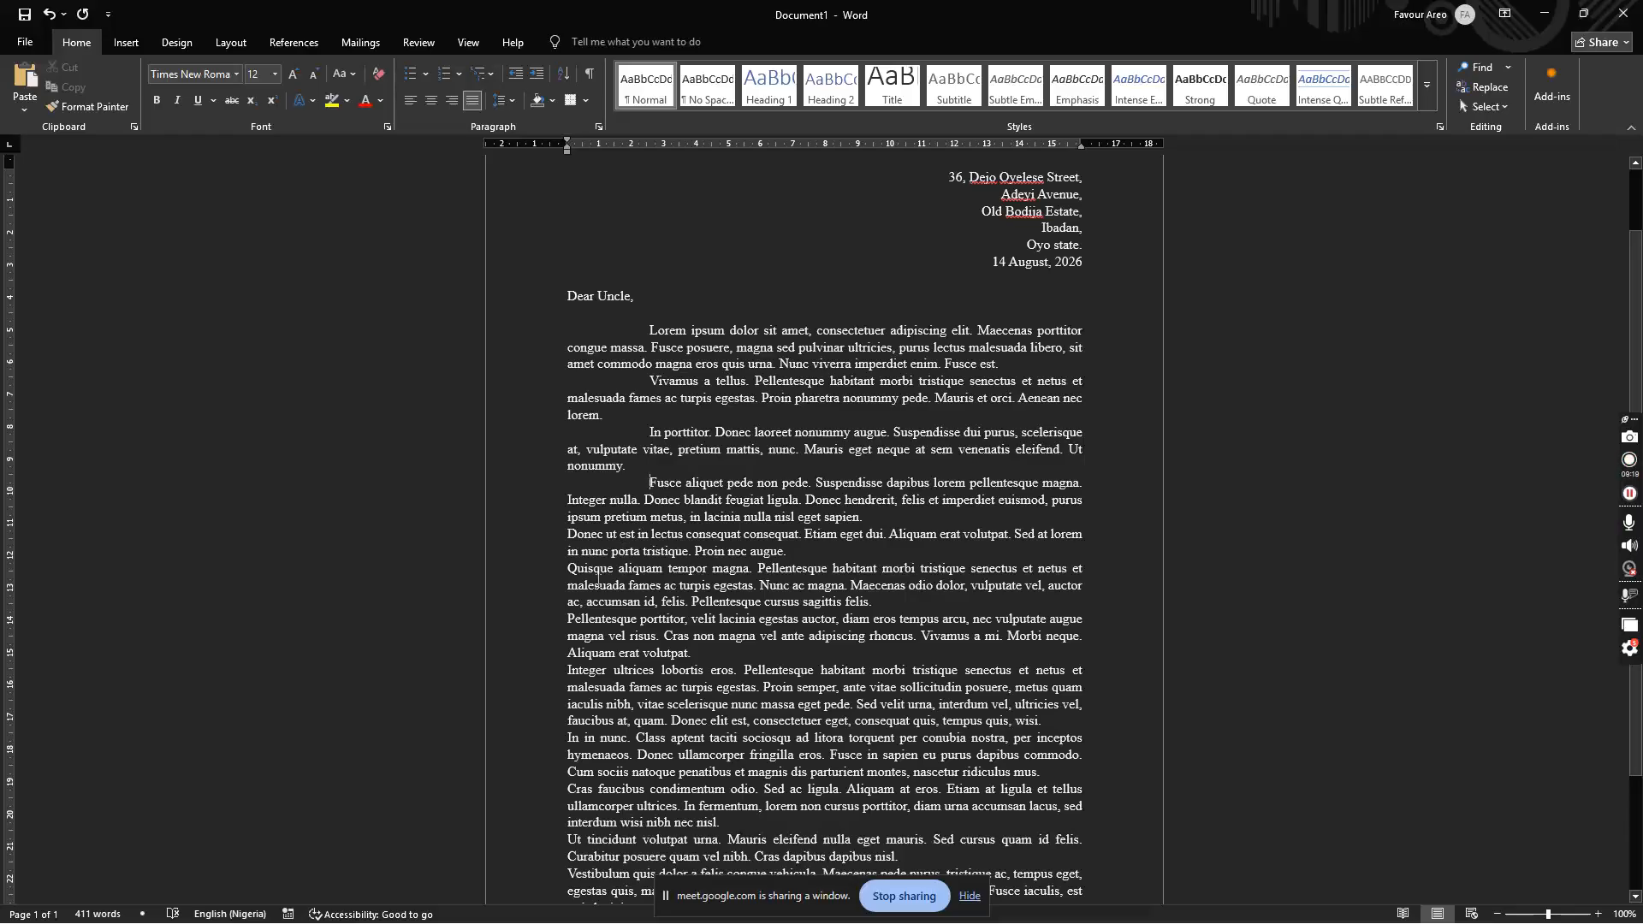
{"action": "left_click", "coordinate": [564, 573]}
{"action": "key", "text": "Tab"}
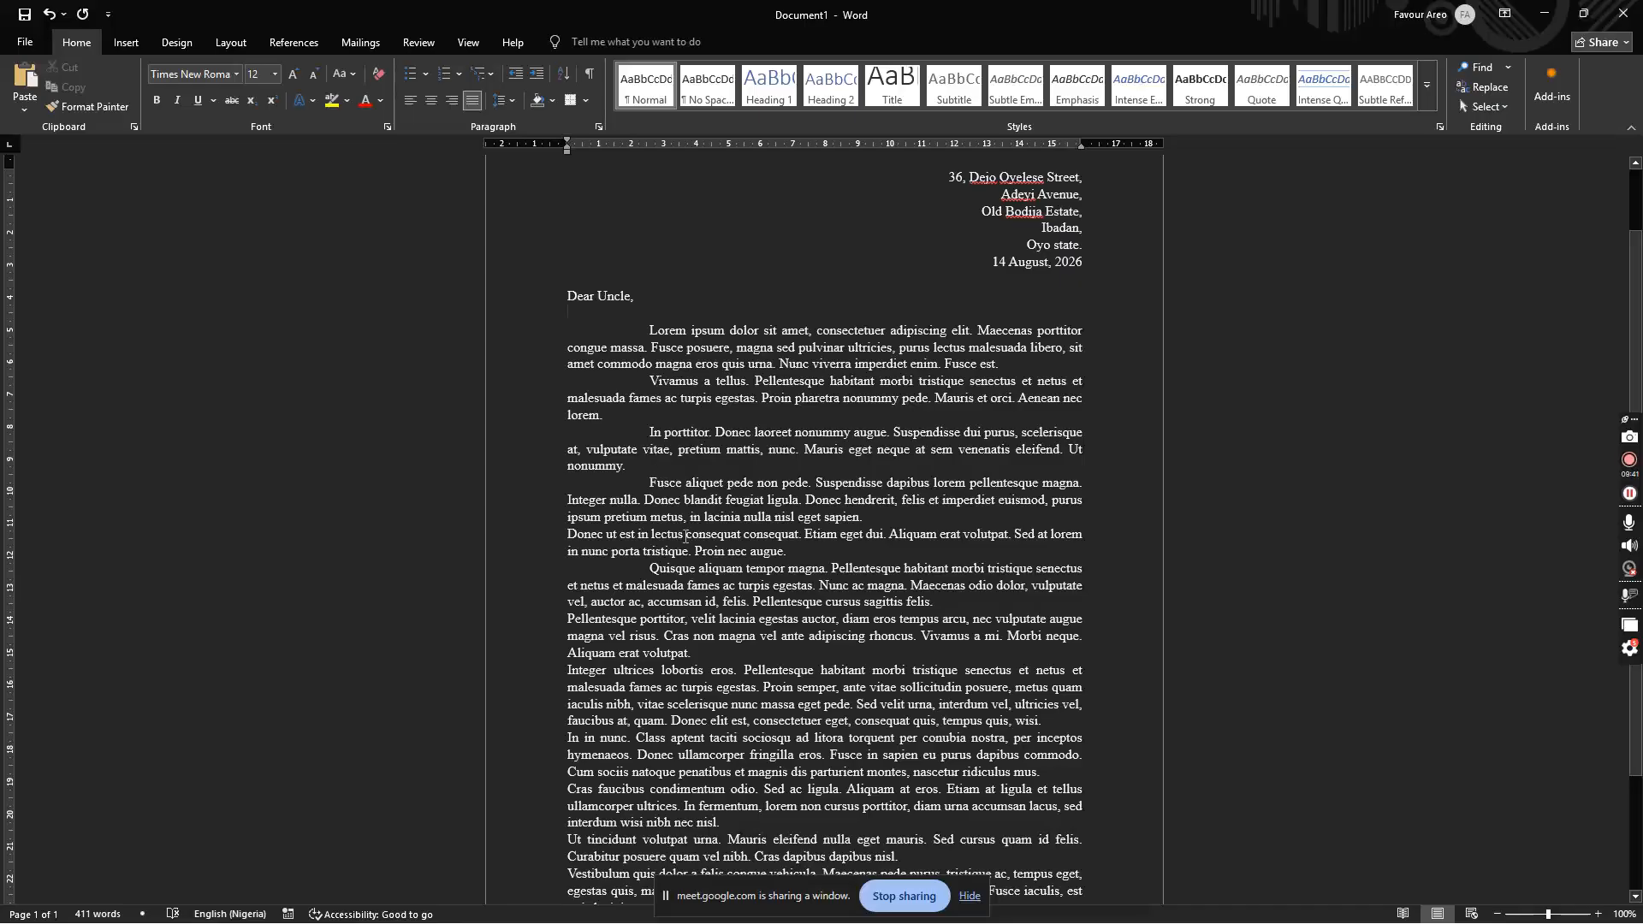
{"action": "left_click_drag", "start_coordinate": [573, 672], "coordinate": [968, 821]}
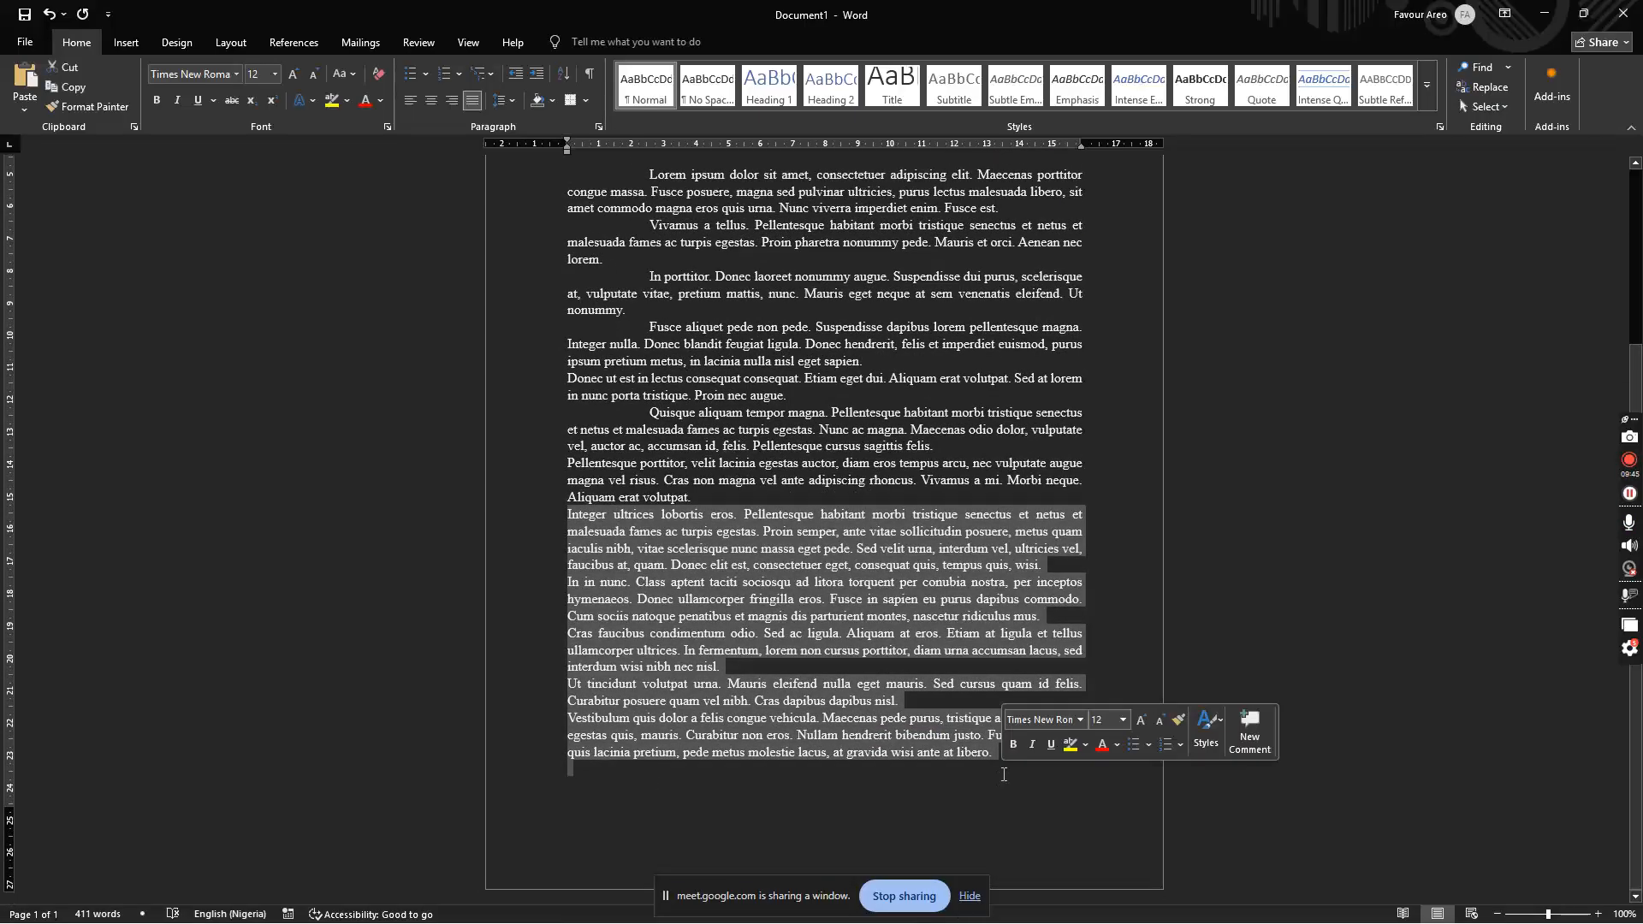
Step: Delete the last five paragraphs and right-align the empty final line
{"action": "key", "text": "Delete"}
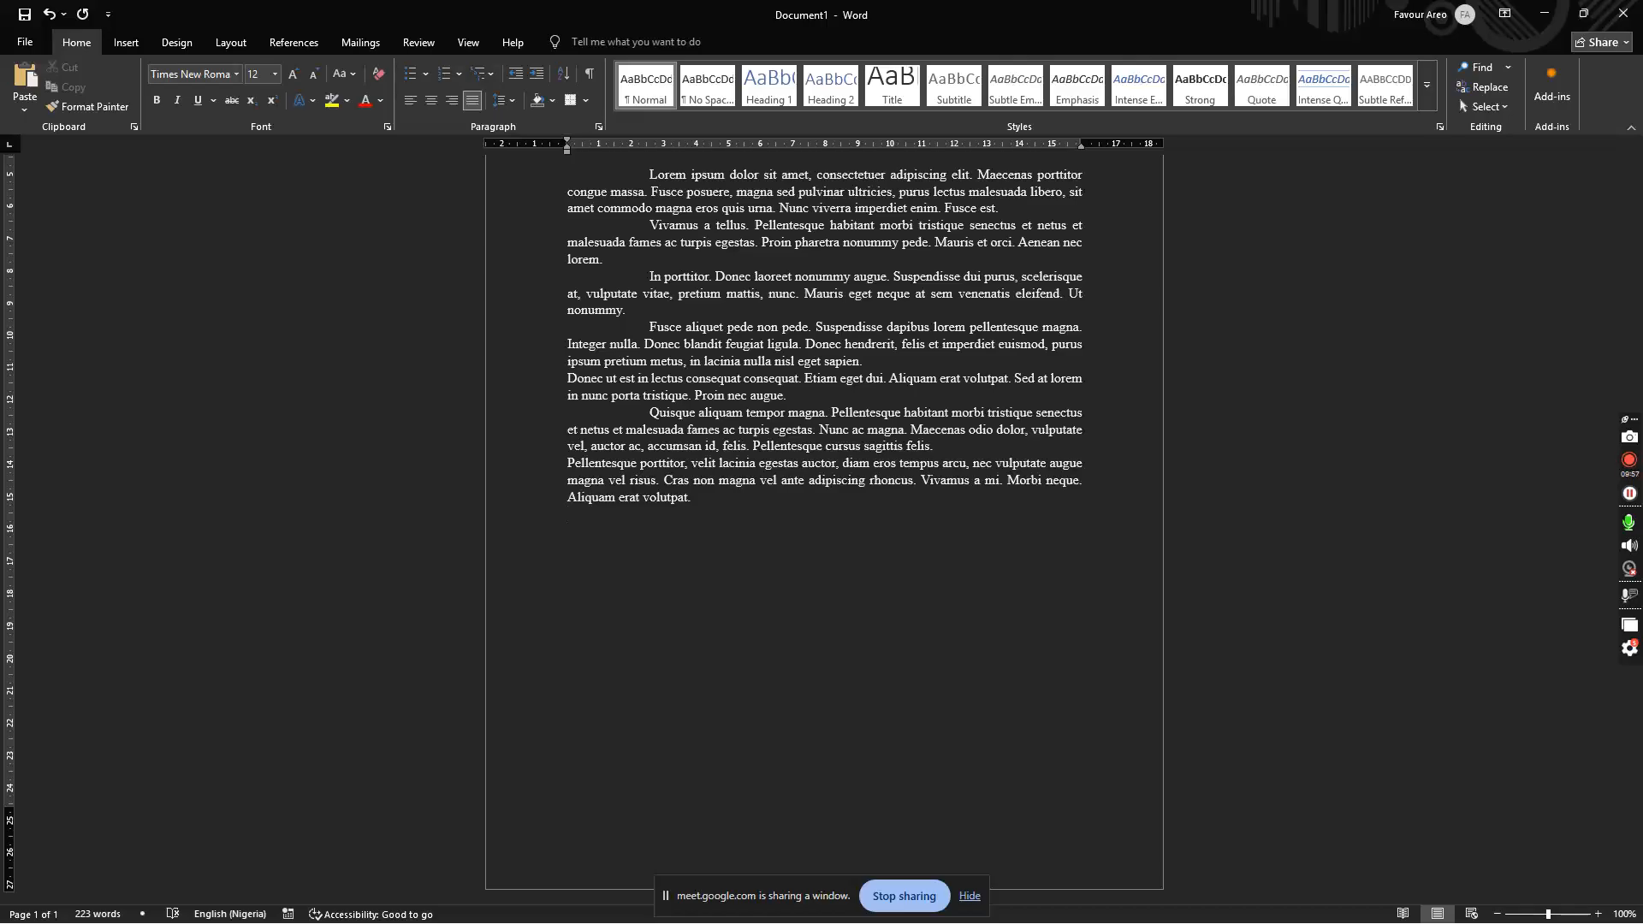
{"action": "key", "text": "ctrl+r"}
Step: Type the closing 'Yours sincerely,' with the sender's name on the line below
{"action": "type", "text": "Yours sincerely,"}
{"action": "key", "text": "Return"}
{"action": "type", "text": "Law"}
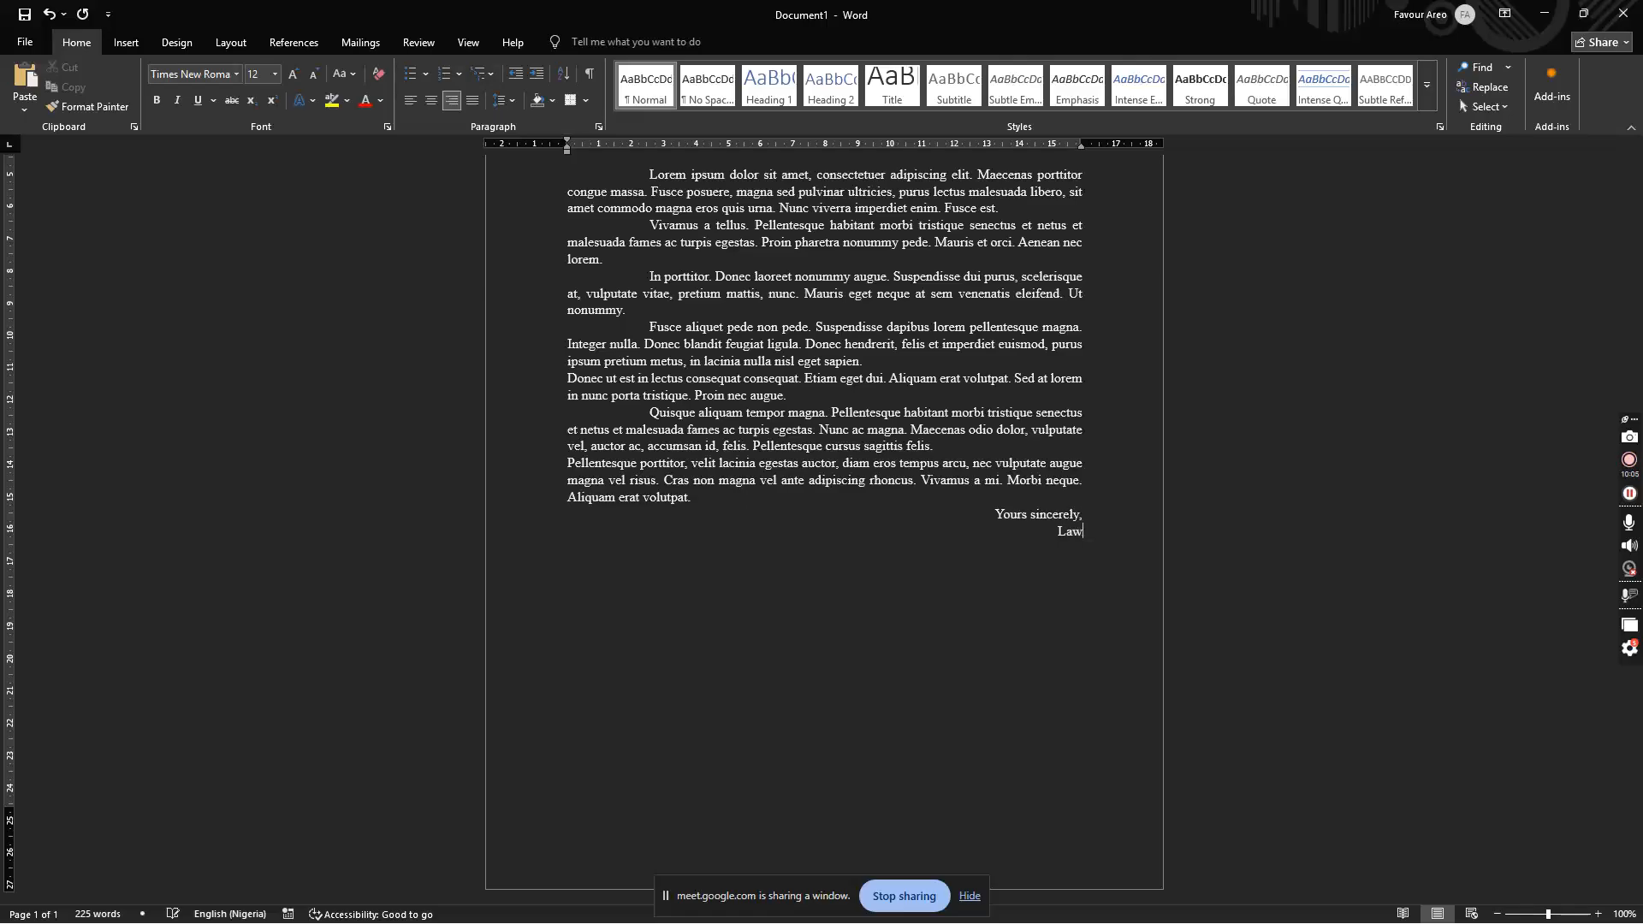
{"action": "type", "text": "rence."}
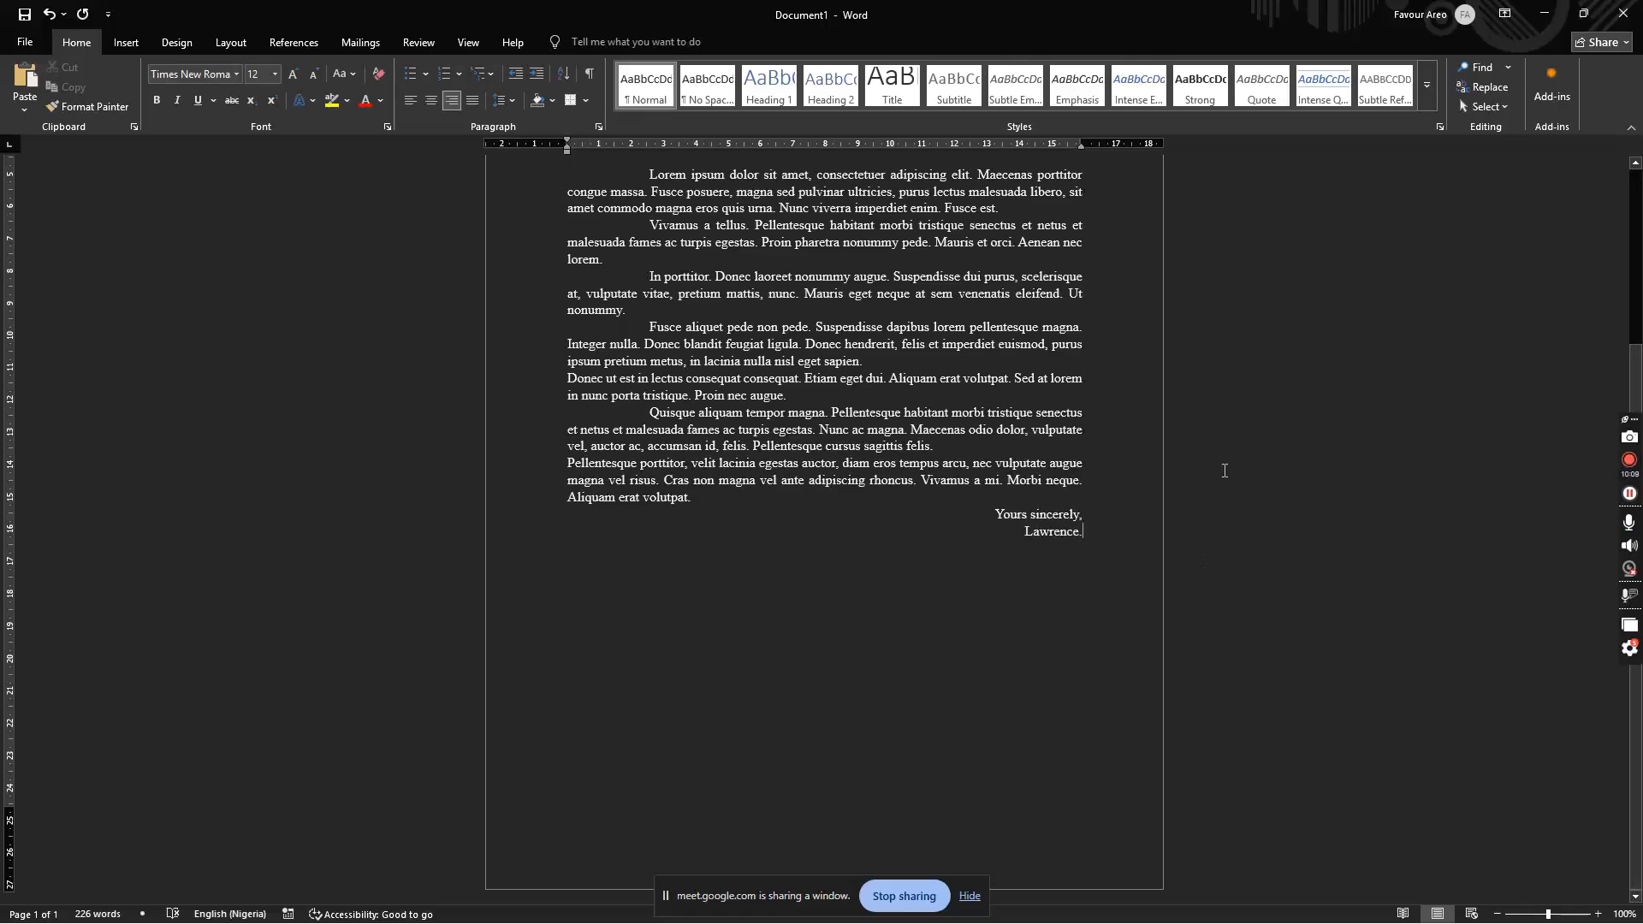
{"action": "scroll", "coordinate": [1637, 271], "scroll_direction": "up", "scroll_amount": 2}
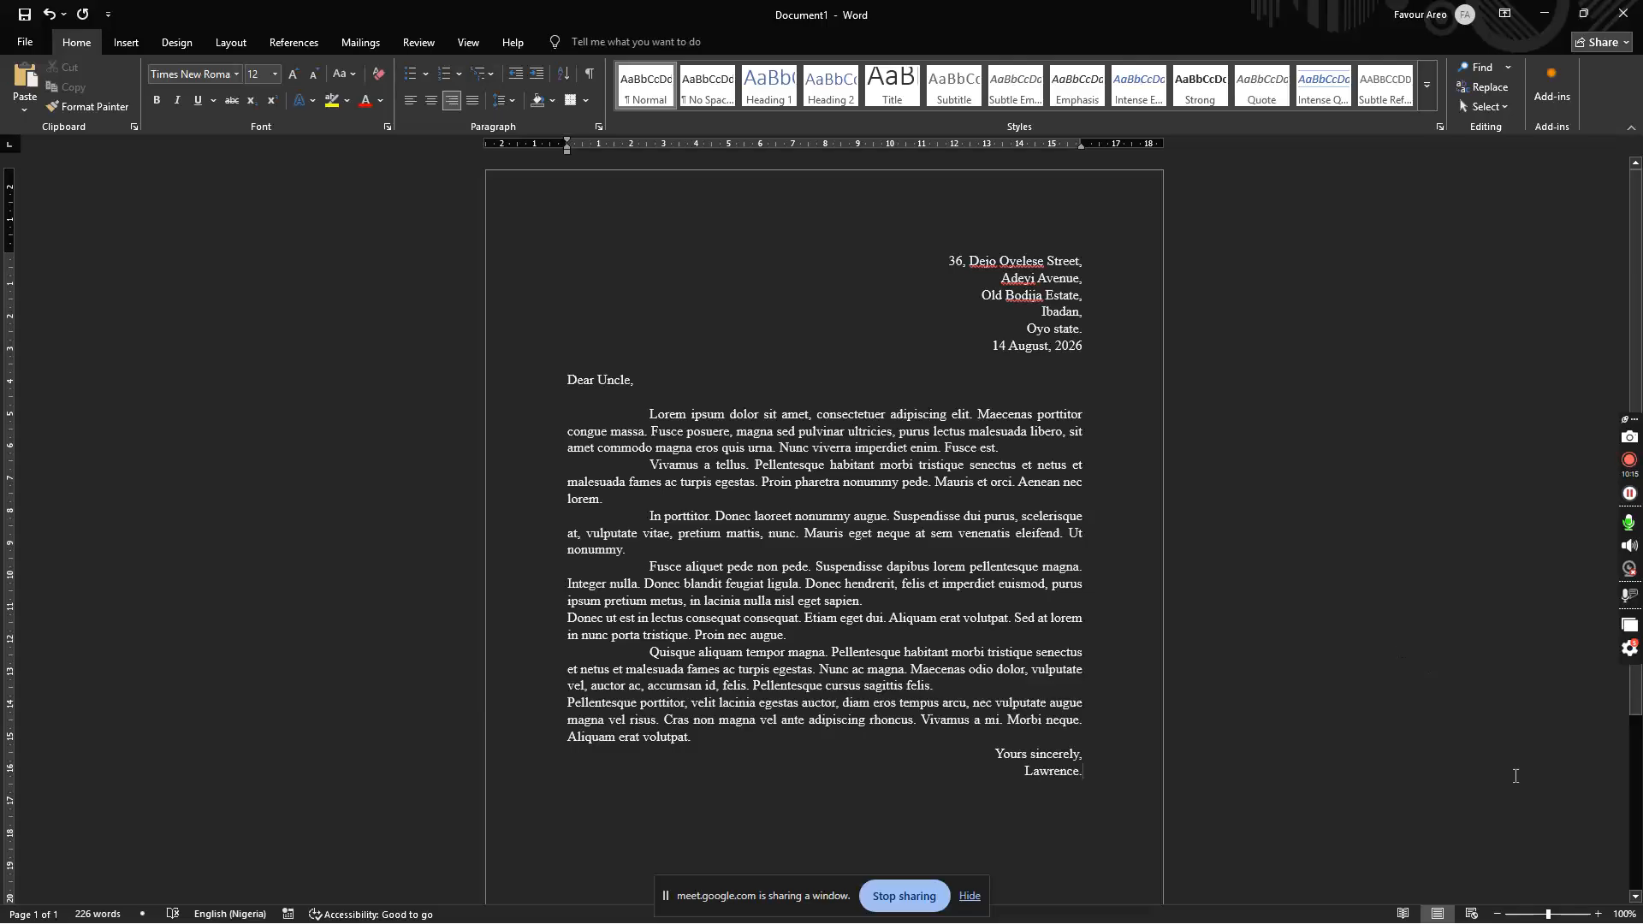
Step: Zoom to 120%, check the address block, and add an empty line after the signature
{"action": "left_click", "coordinate": [1597, 911]}
{"action": "left_click", "coordinate": [1597, 910]}
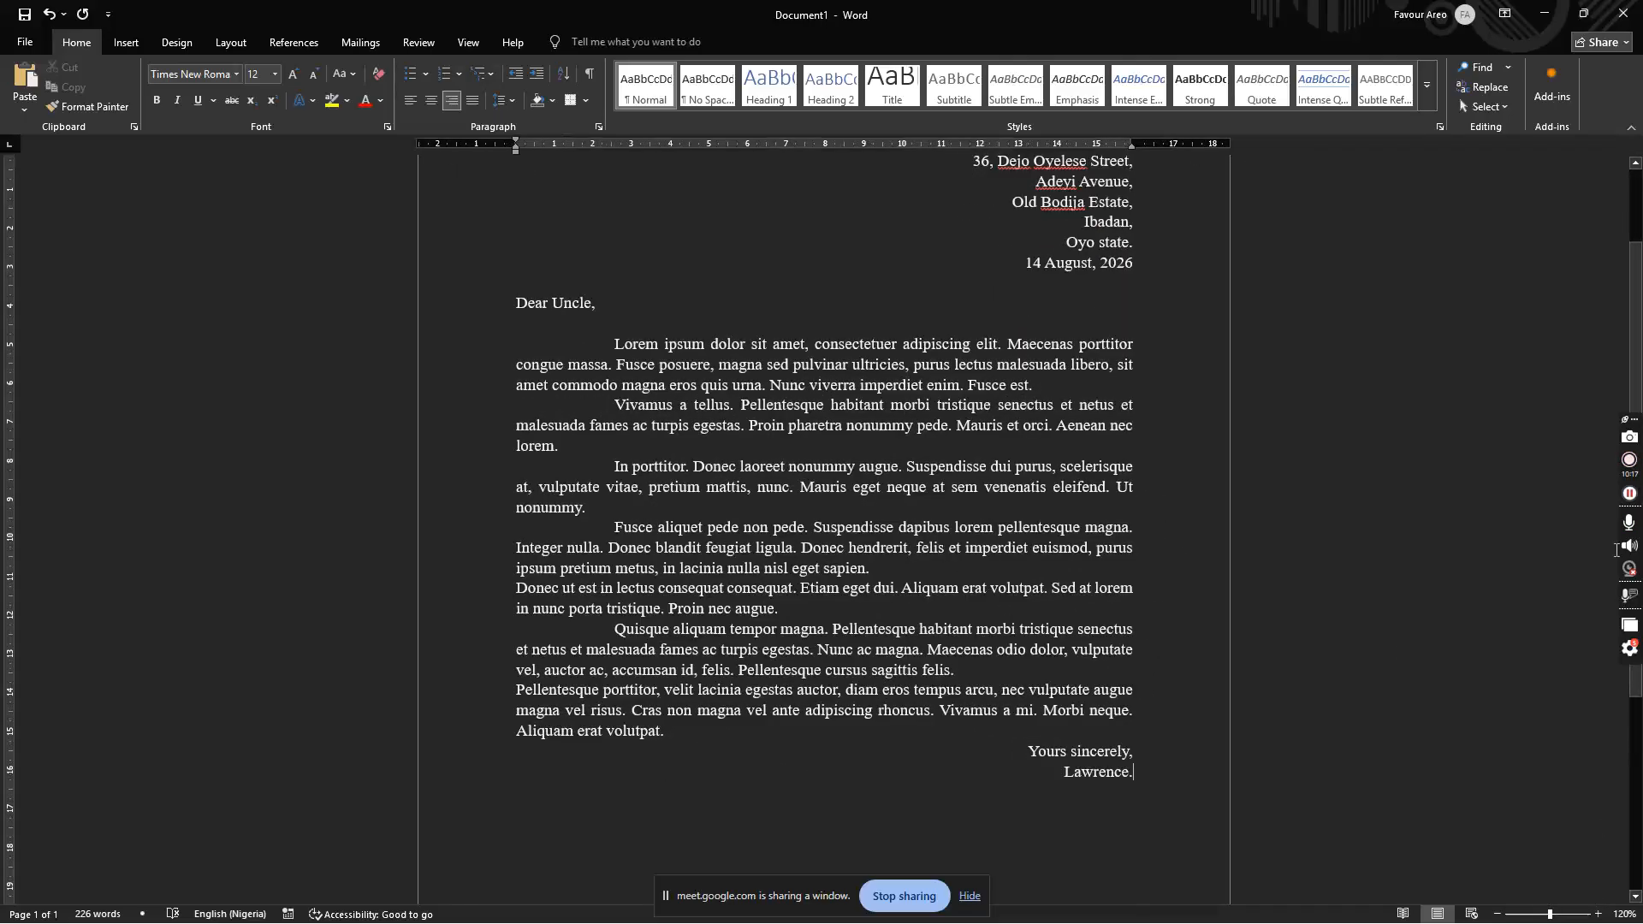
{"action": "scroll", "coordinate": [1394, 267], "scroll_direction": "up", "scroll_amount": 3}
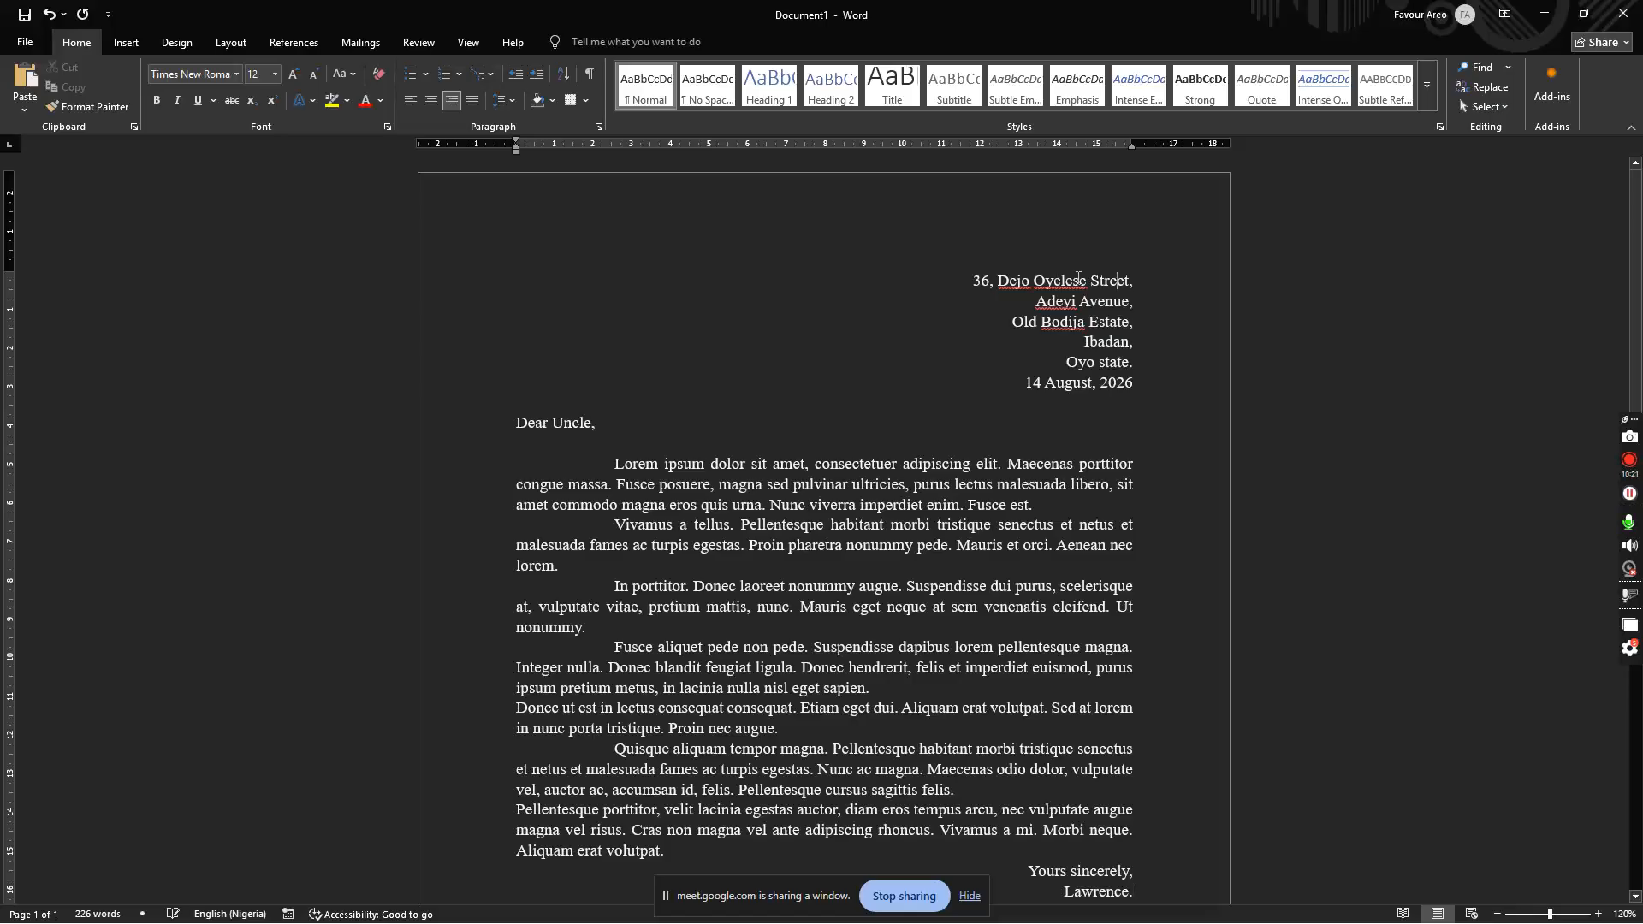
{"action": "left_click", "coordinate": [1052, 284]}
{"action": "double_click", "coordinate": [1045, 284]}
{"action": "left_click", "coordinate": [1155, 288]}
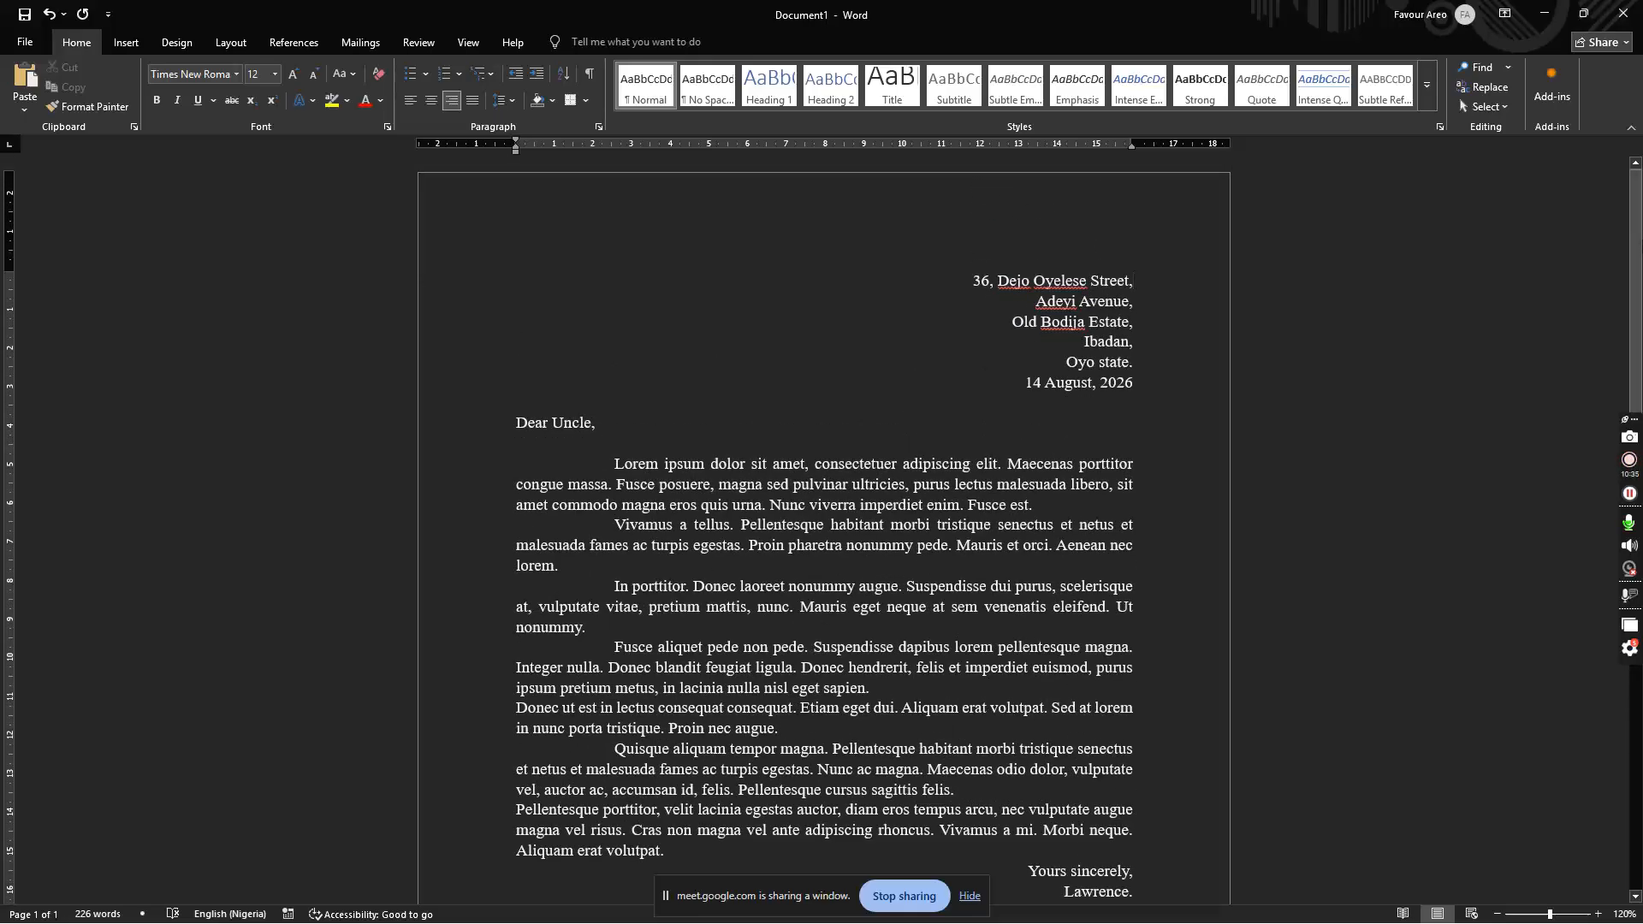
{"action": "scroll", "coordinate": [1161, 553], "scroll_direction": "down", "scroll_amount": 3}
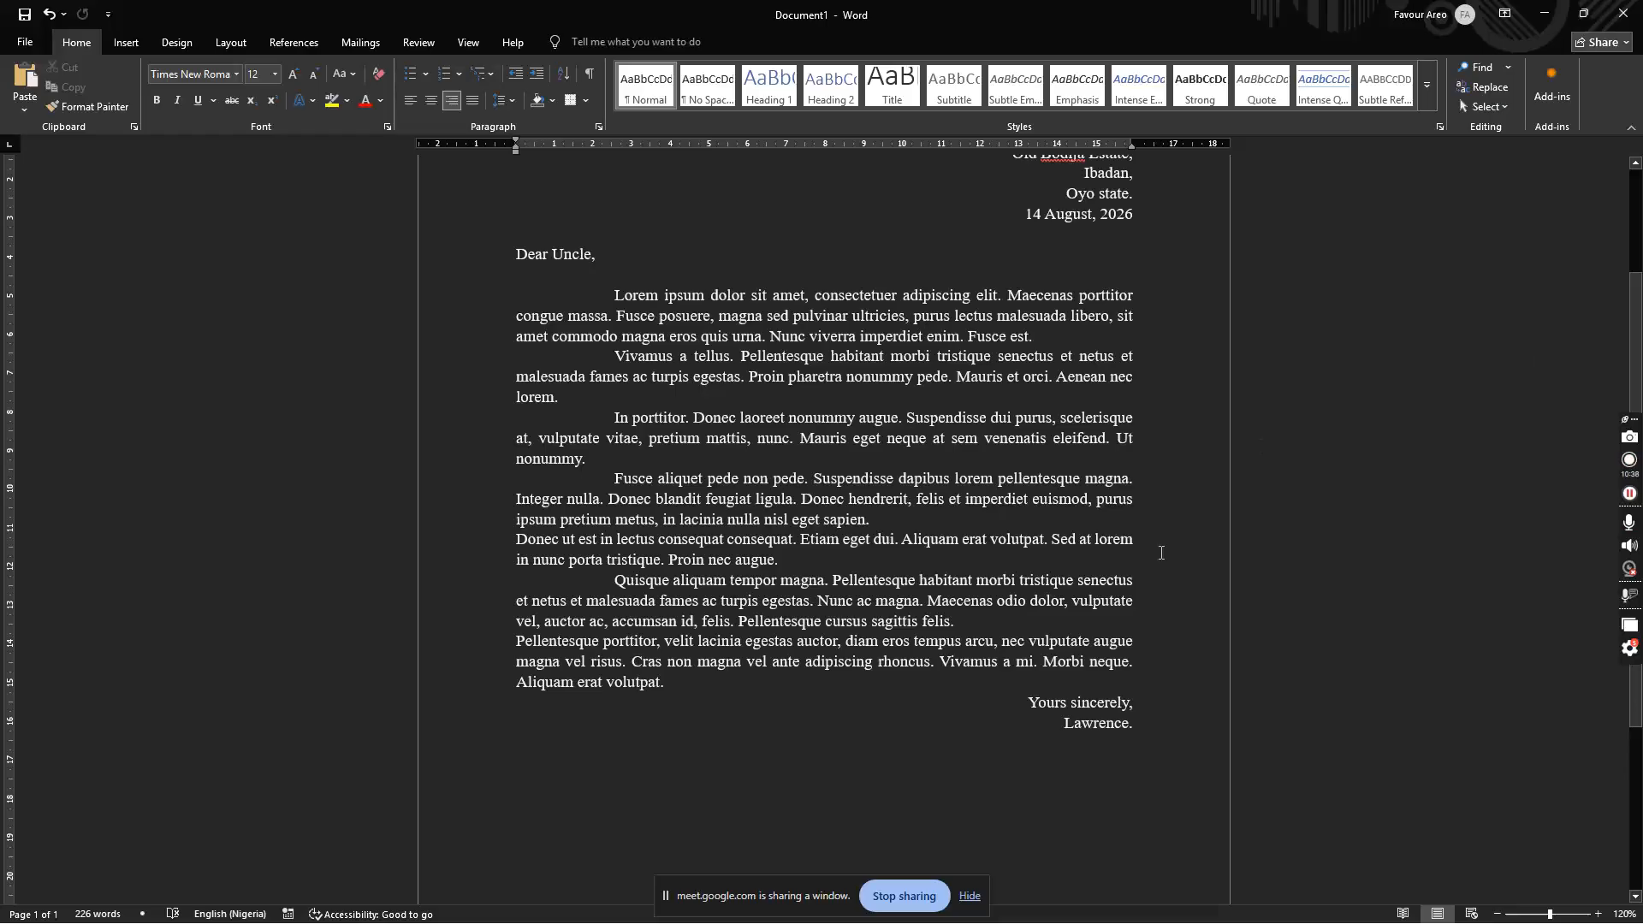
{"action": "key", "text": "Return"}
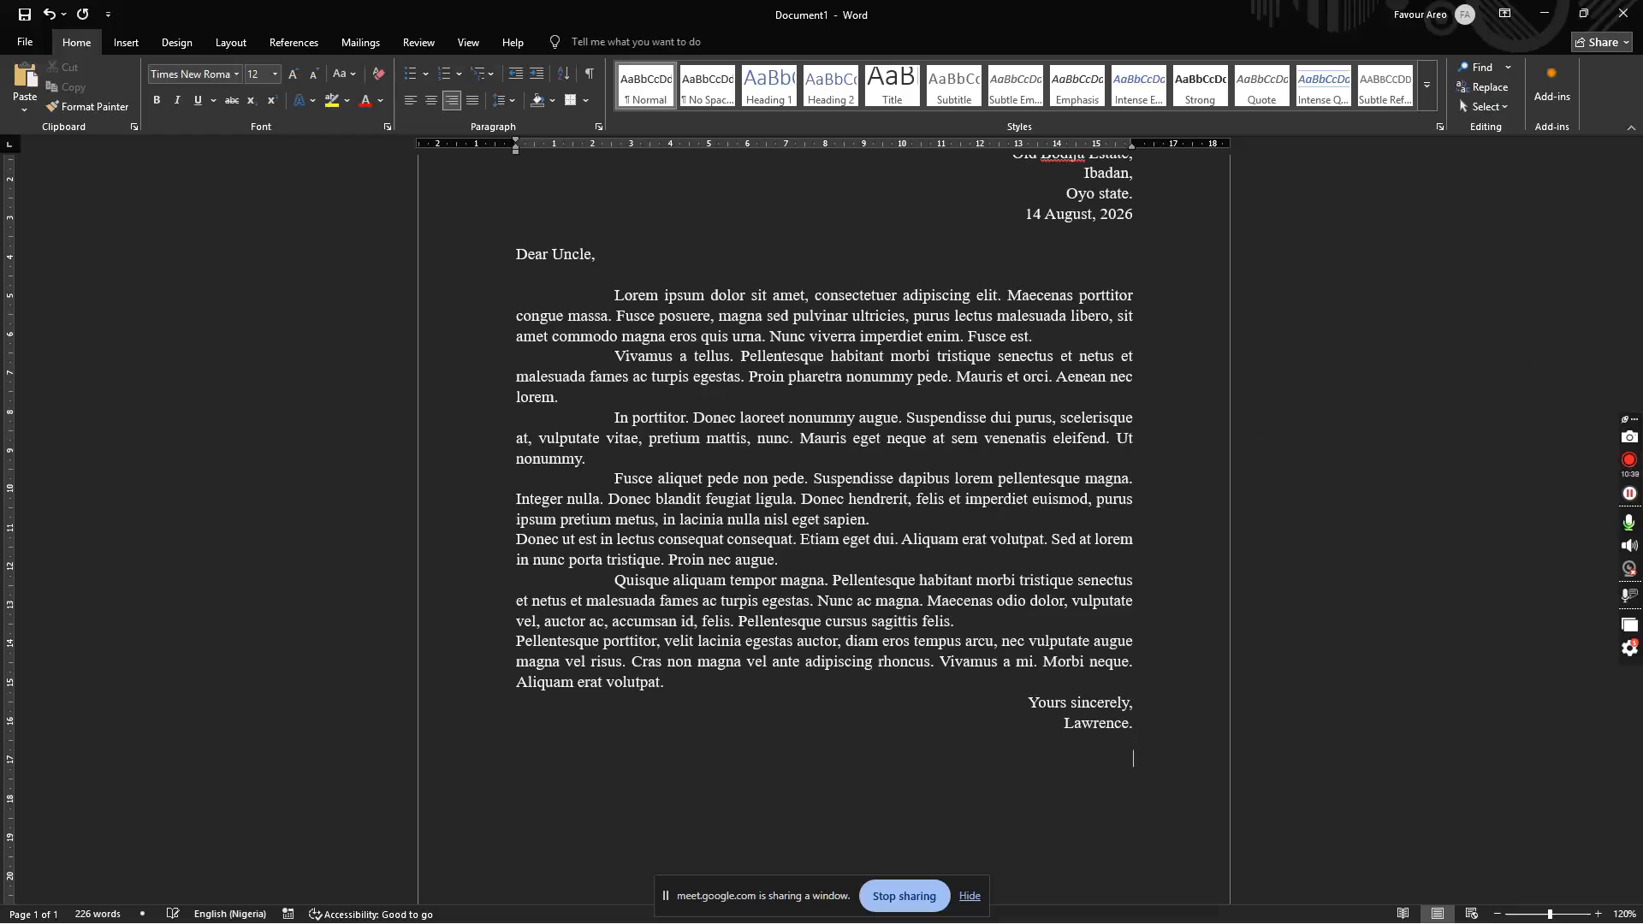
{"action": "type", "text": "comunio"}
{"action": "key", "text": "BackSpace"}
{"action": "type", "text": "cation"}
{"action": "key", "text": "ctrl+z"}
{"action": "type", "text": "gjdgfj"}
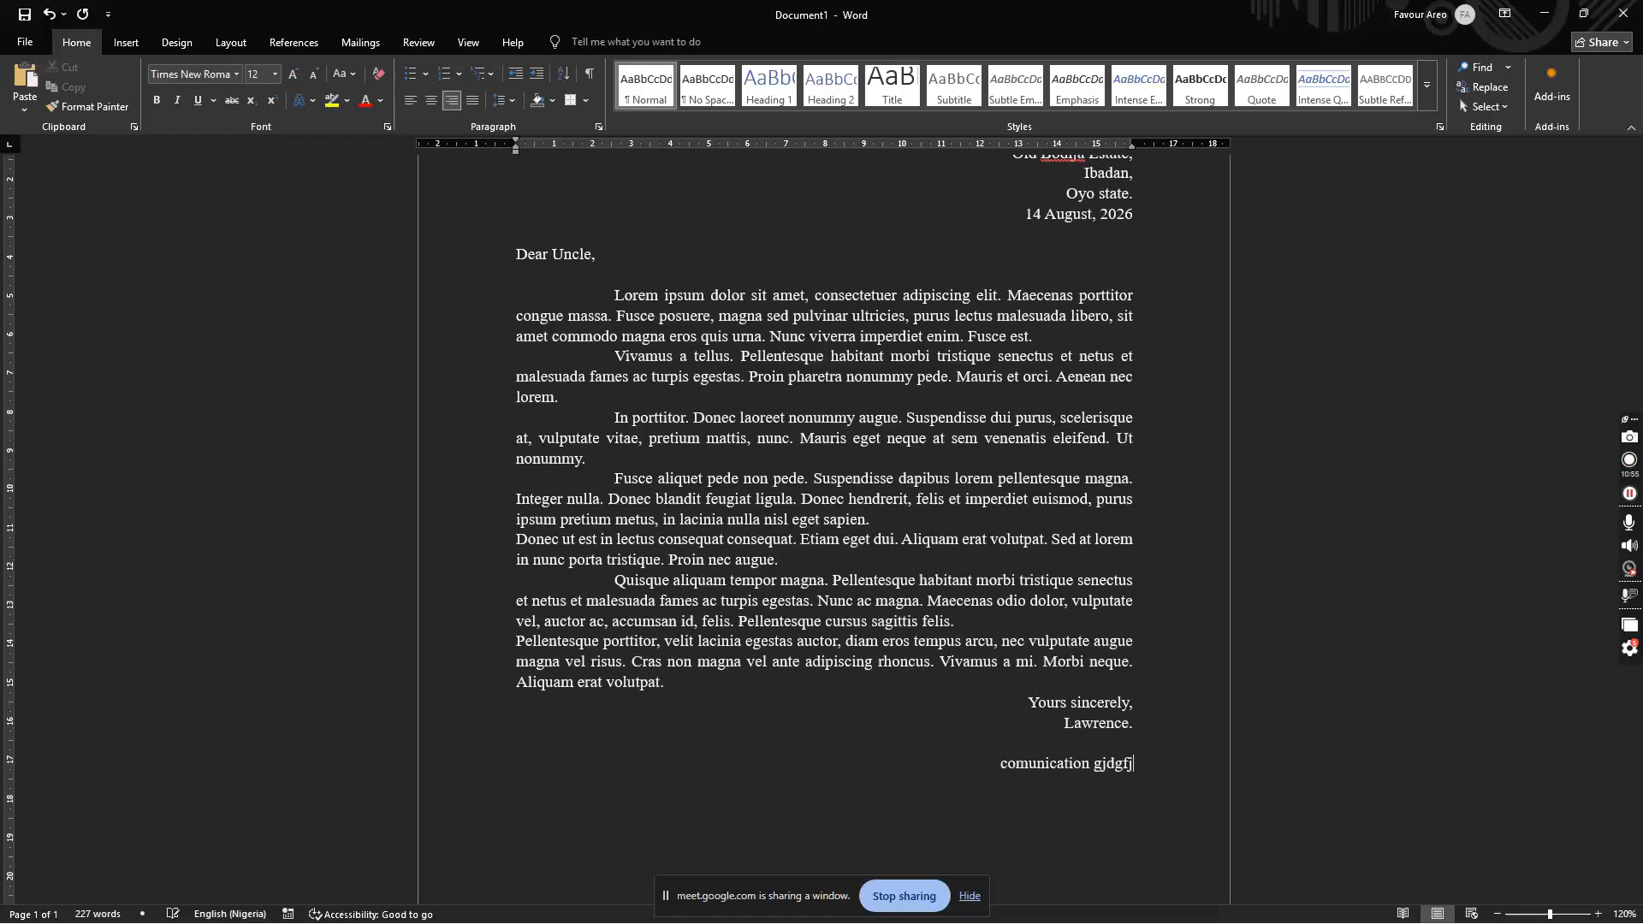
{"action": "key", "text": "BackSpace"}
{"action": "key", "text": "BackSpace"}
{"action": "key", "text": "BackSpace"}
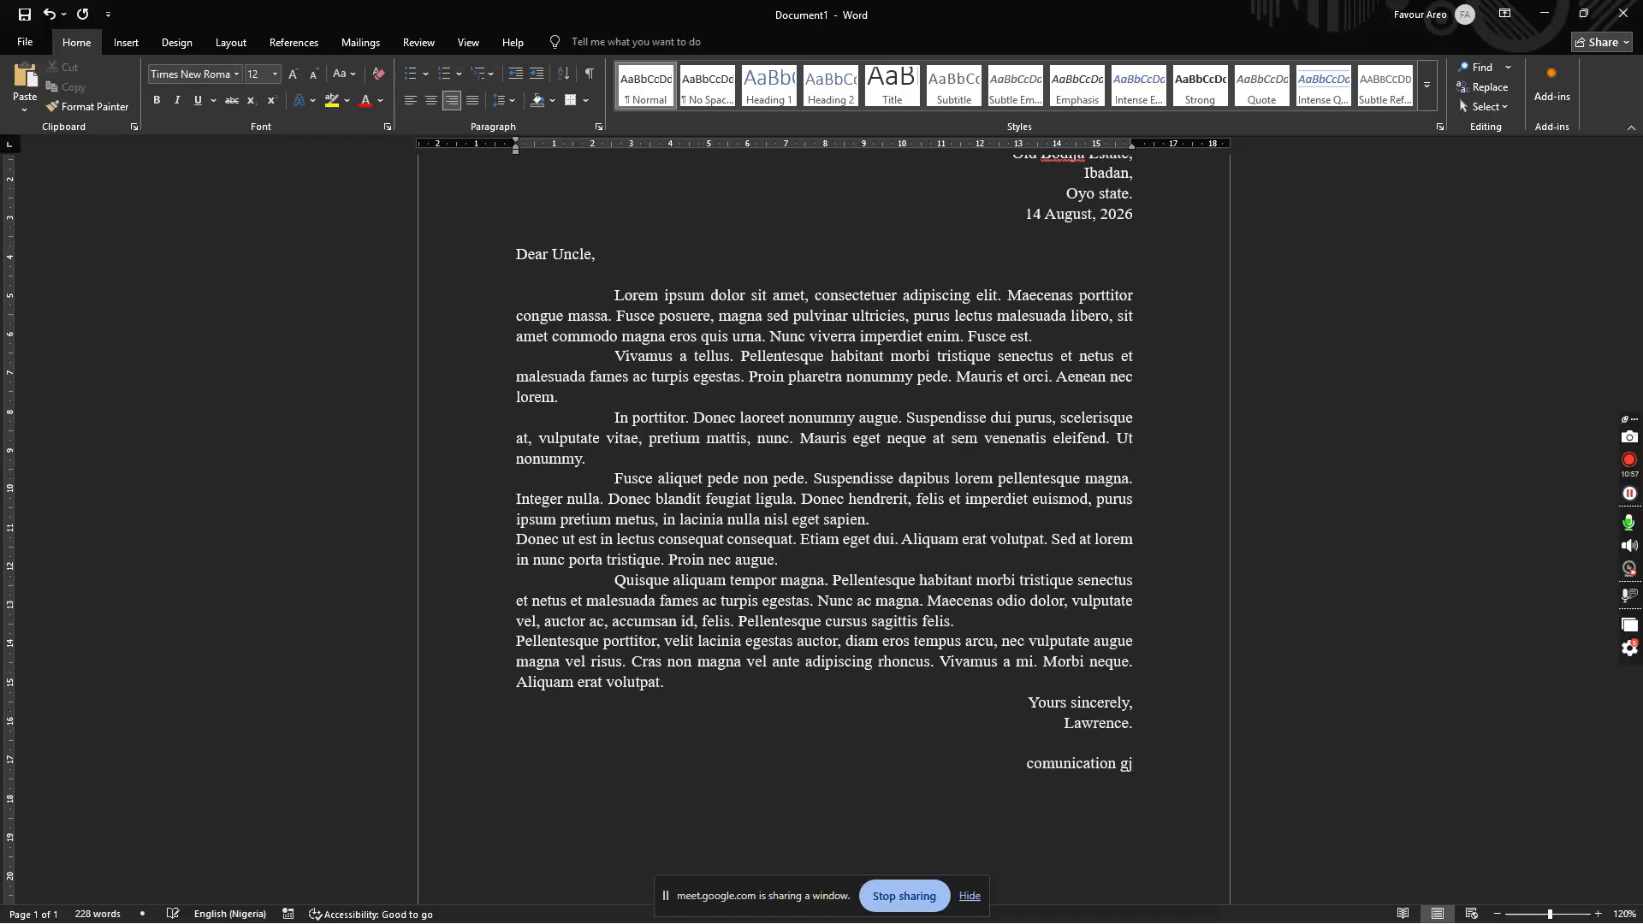
{"action": "key", "text": "ctrl+shift+Left"}
{"action": "key", "text": "ctrl+shift+Left"}
{"action": "key", "text": "Home"}
{"action": "key", "text": "ctrl+shift+Right"}
{"action": "key", "text": "ctrl+shift+Right"}
{"action": "key", "text": "BackSpace"}
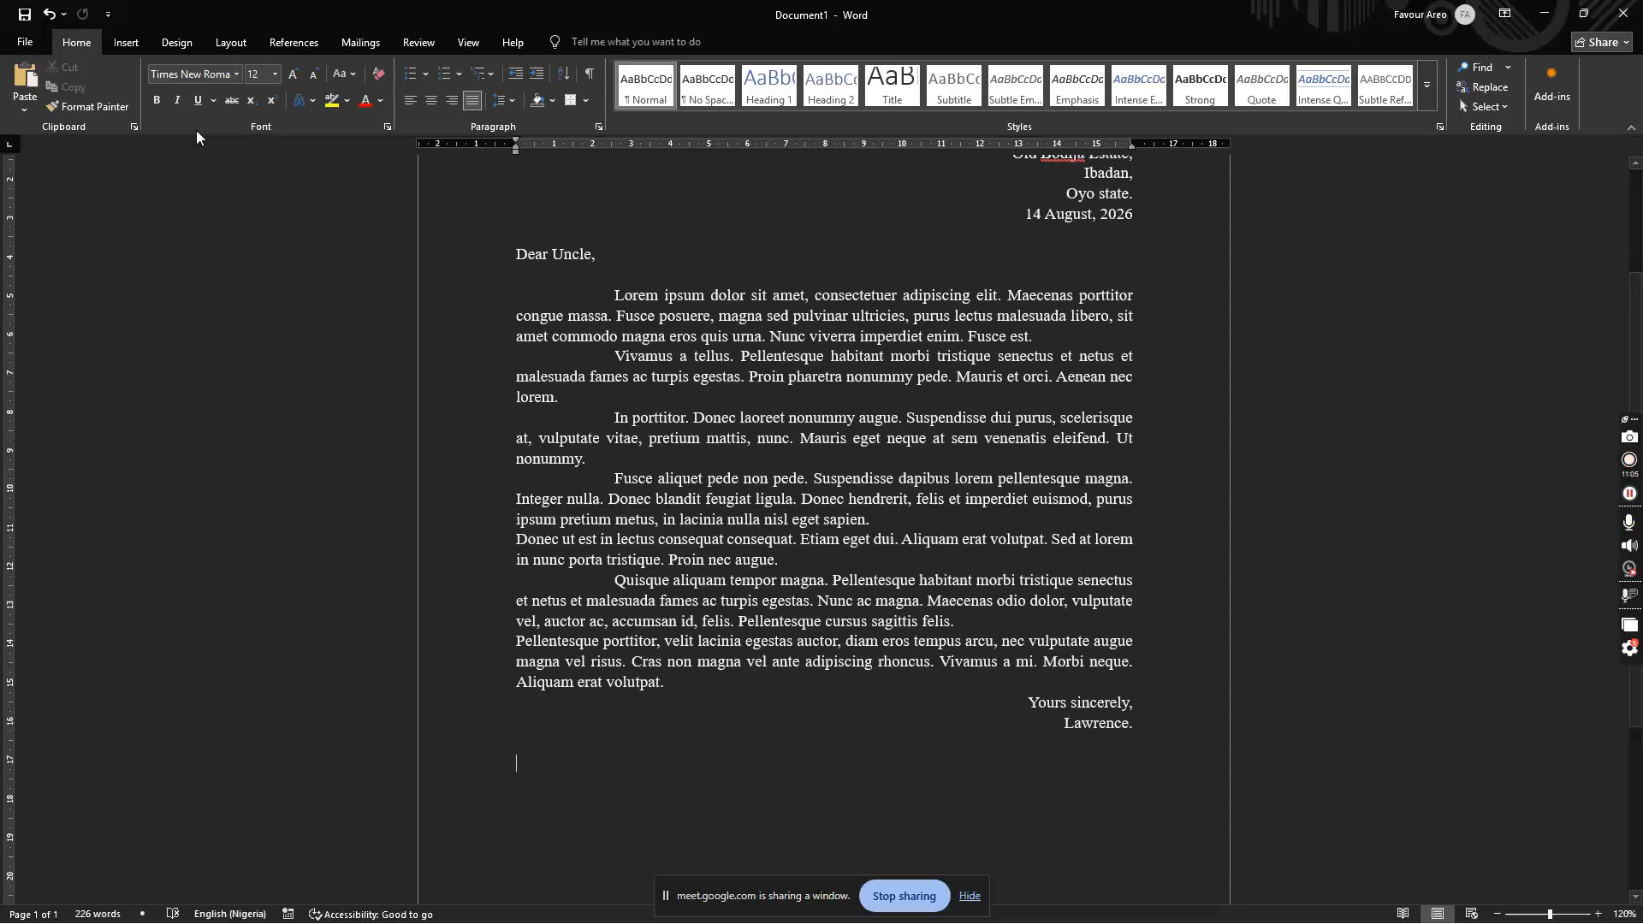
{"action": "left_click", "coordinate": [27, 45]}
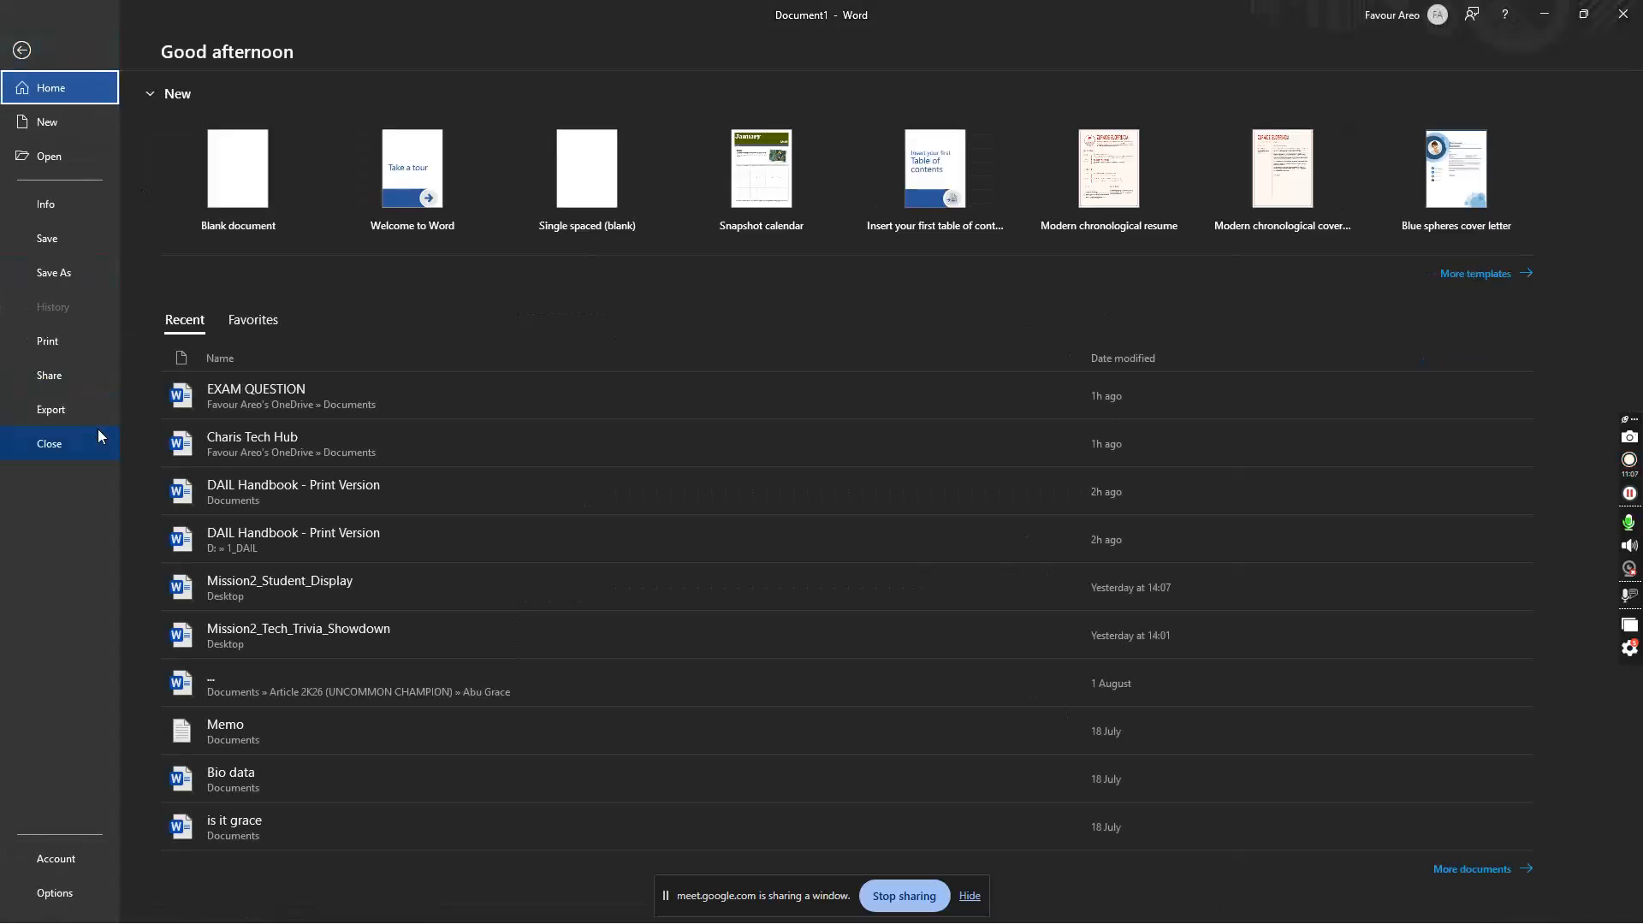
{"action": "left_click", "coordinate": [21, 49]}
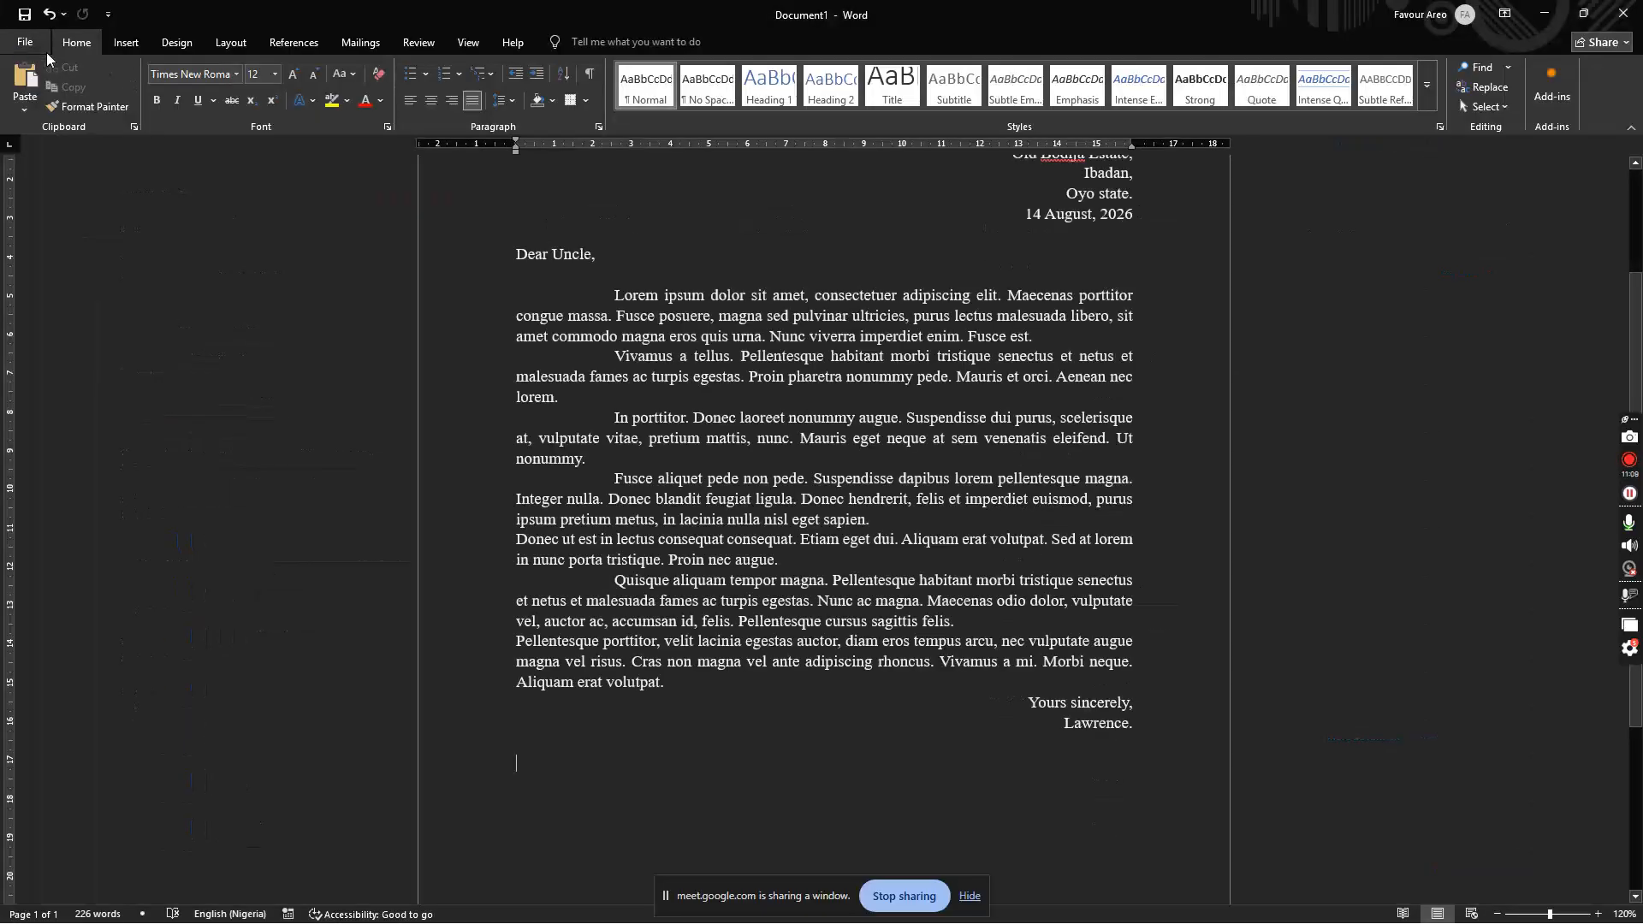
{"action": "left_click", "coordinate": [36, 40]}
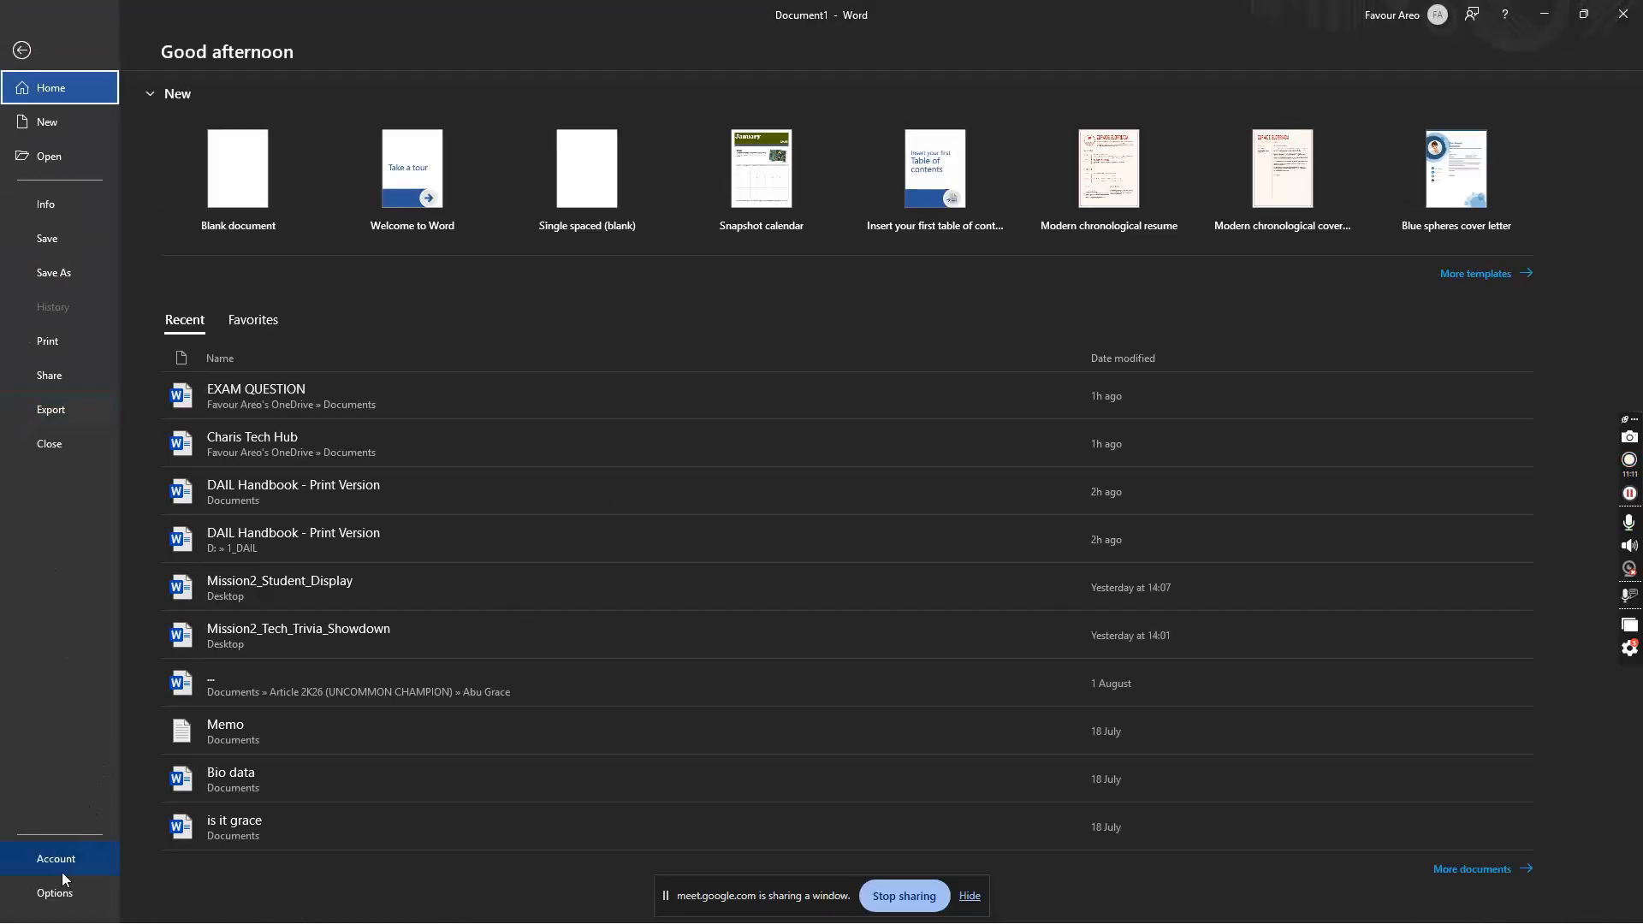
{"action": "left_click", "coordinate": [47, 895]}
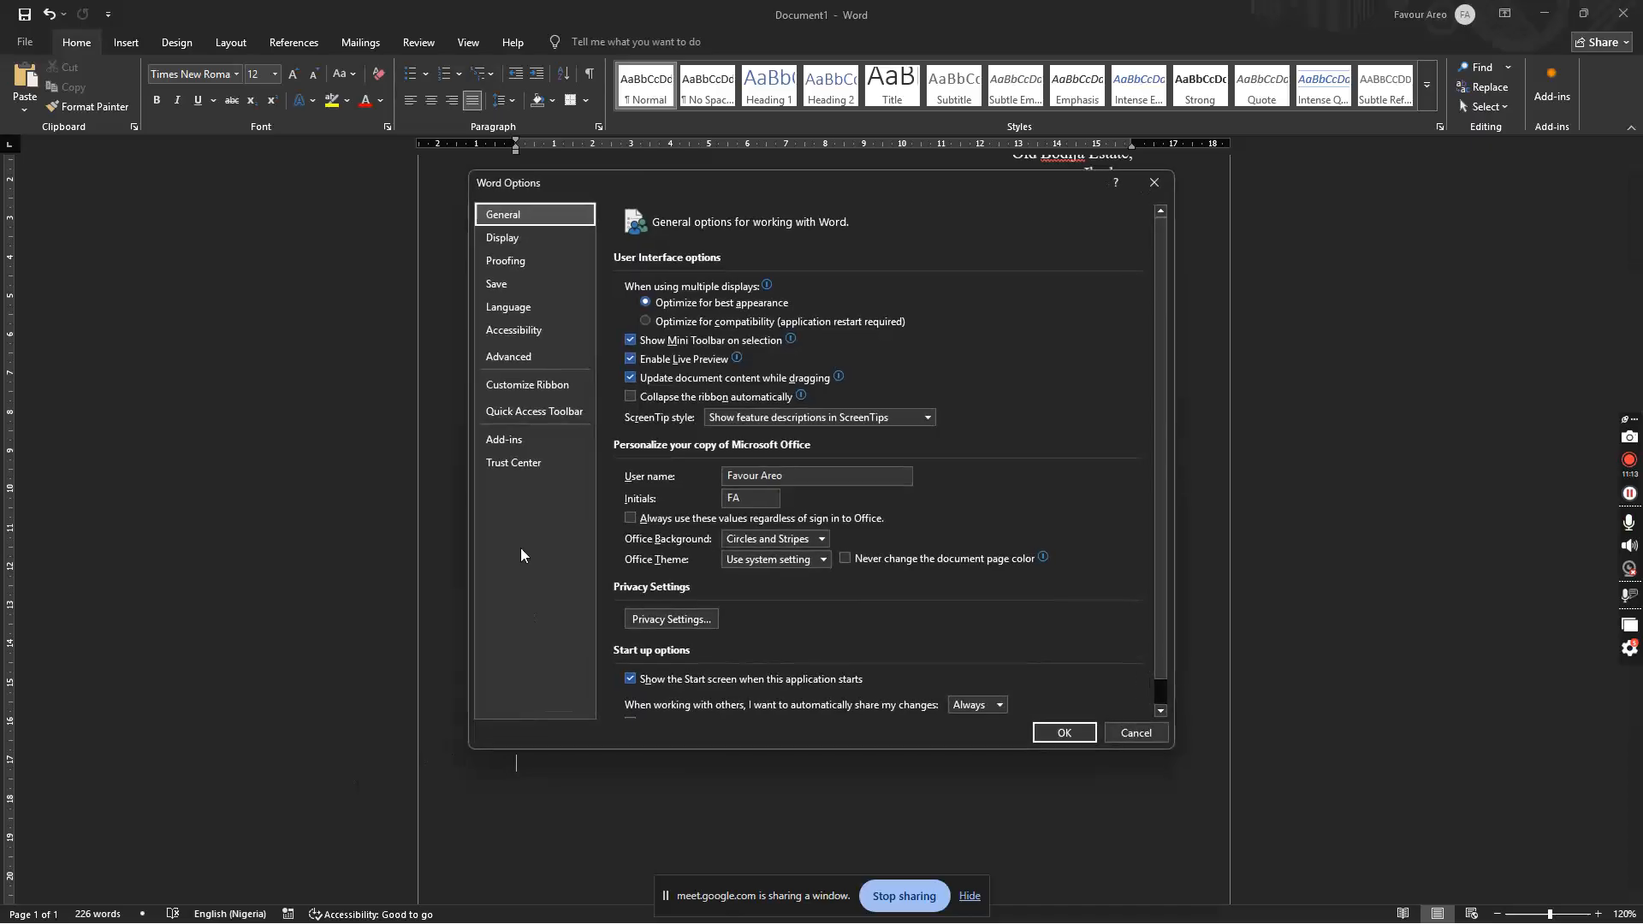
{"action": "left_click", "coordinate": [512, 261]}
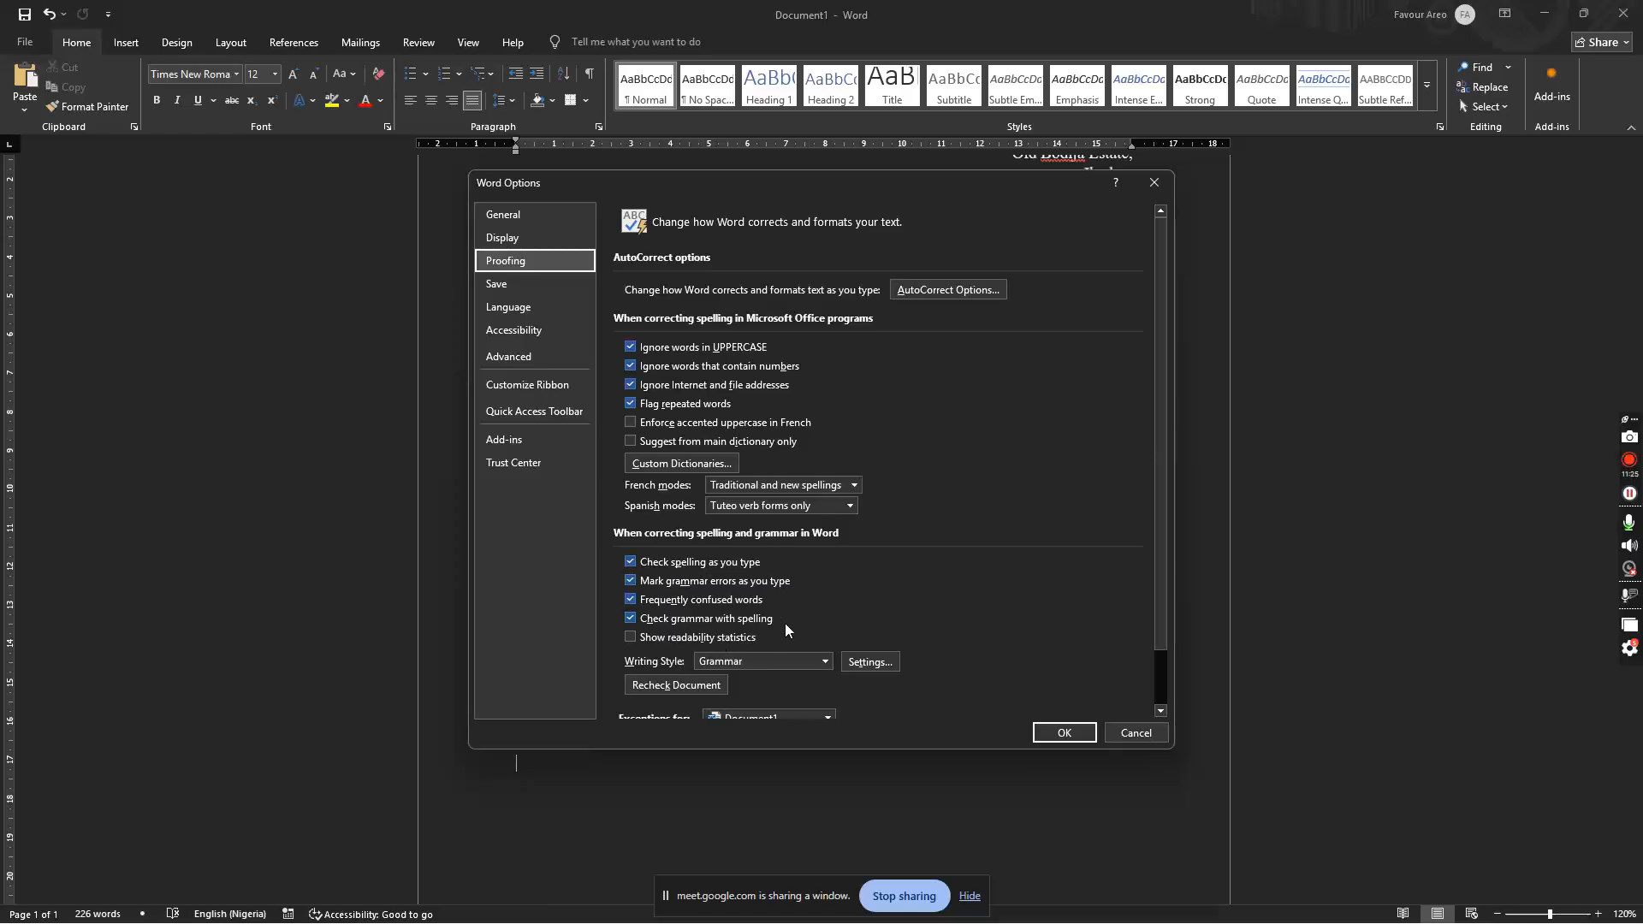
{"action": "left_click", "coordinate": [1153, 182]}
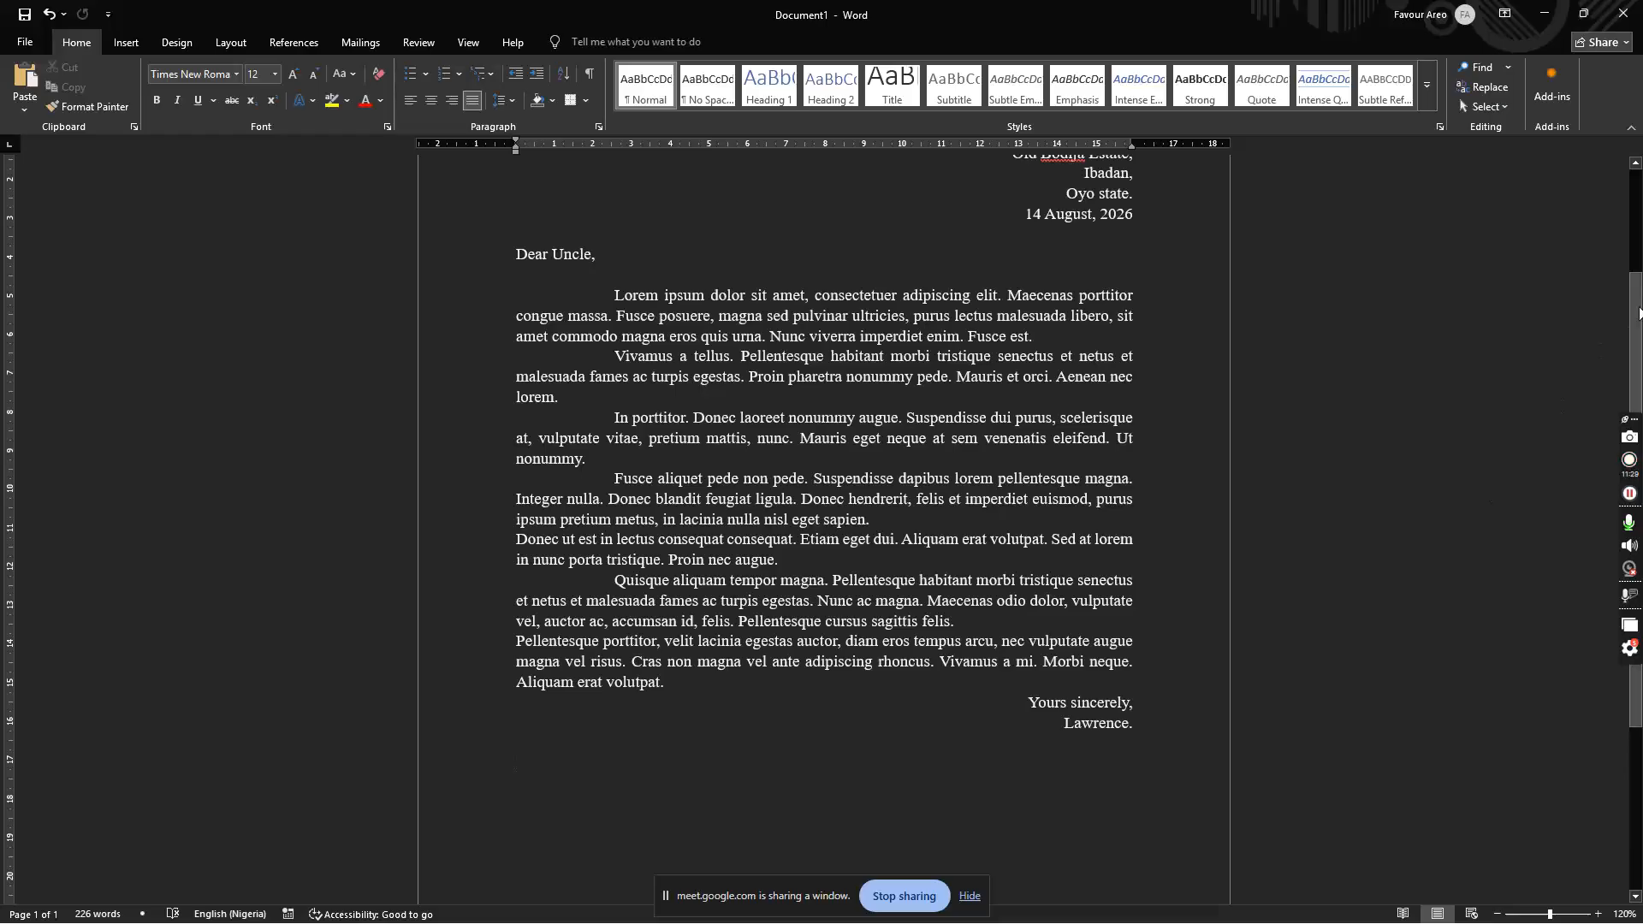
{"action": "scroll", "coordinate": [1418, 559], "scroll_direction": "up", "scroll_amount": 3}
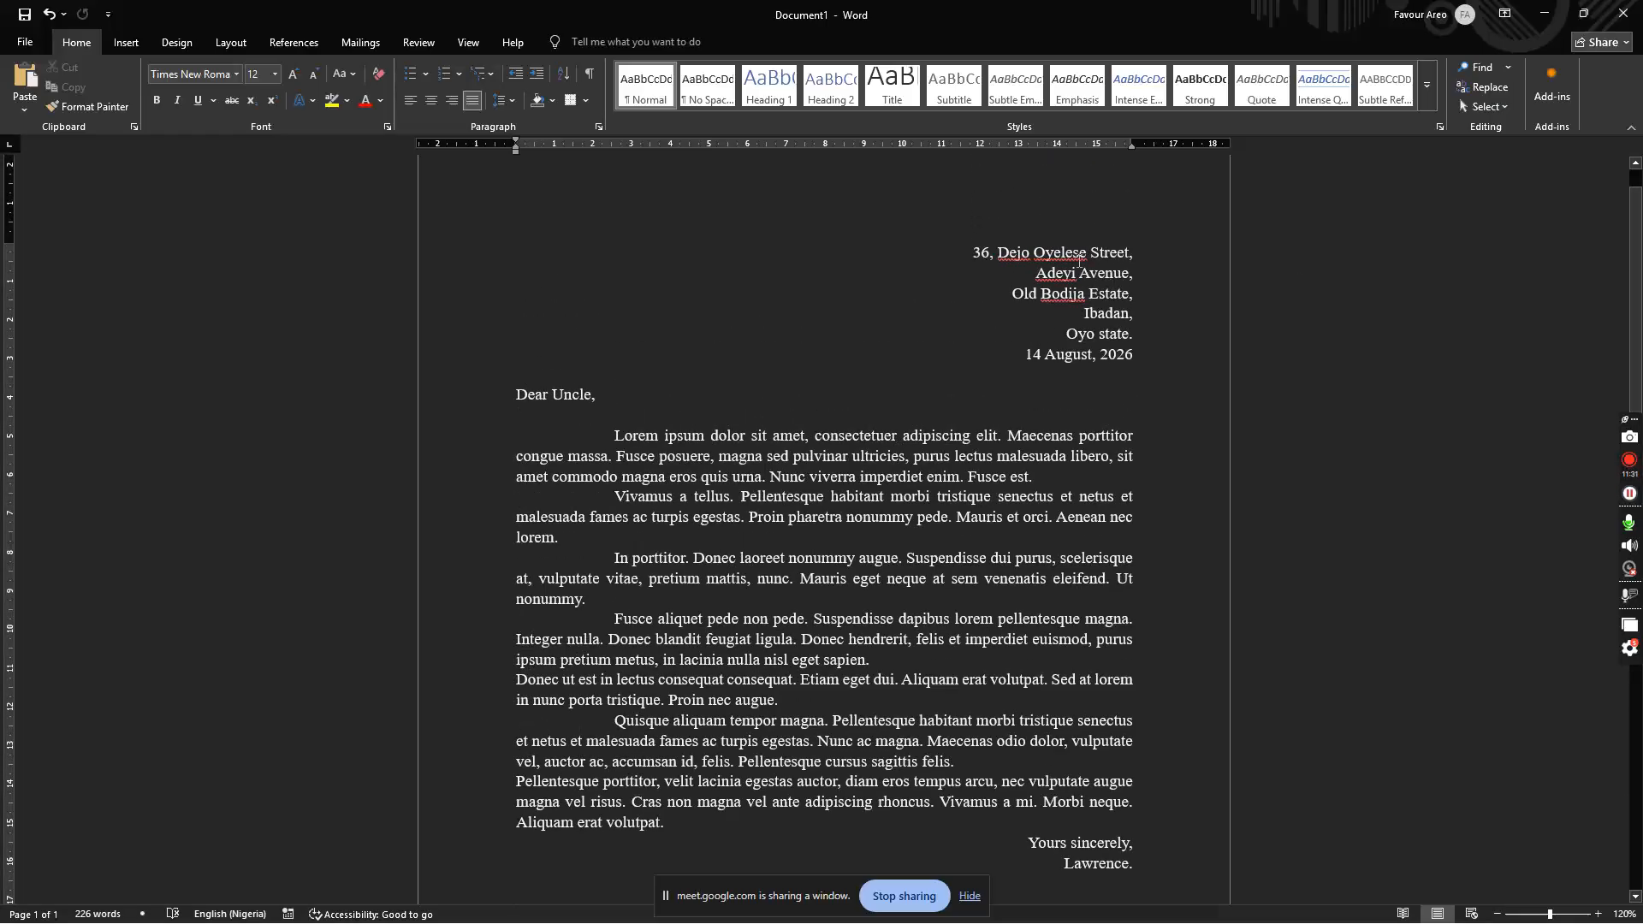
{"action": "left_click", "coordinate": [1135, 253]}
{"action": "scroll", "coordinate": [1618, 358], "scroll_direction": "down", "scroll_amount": 2}
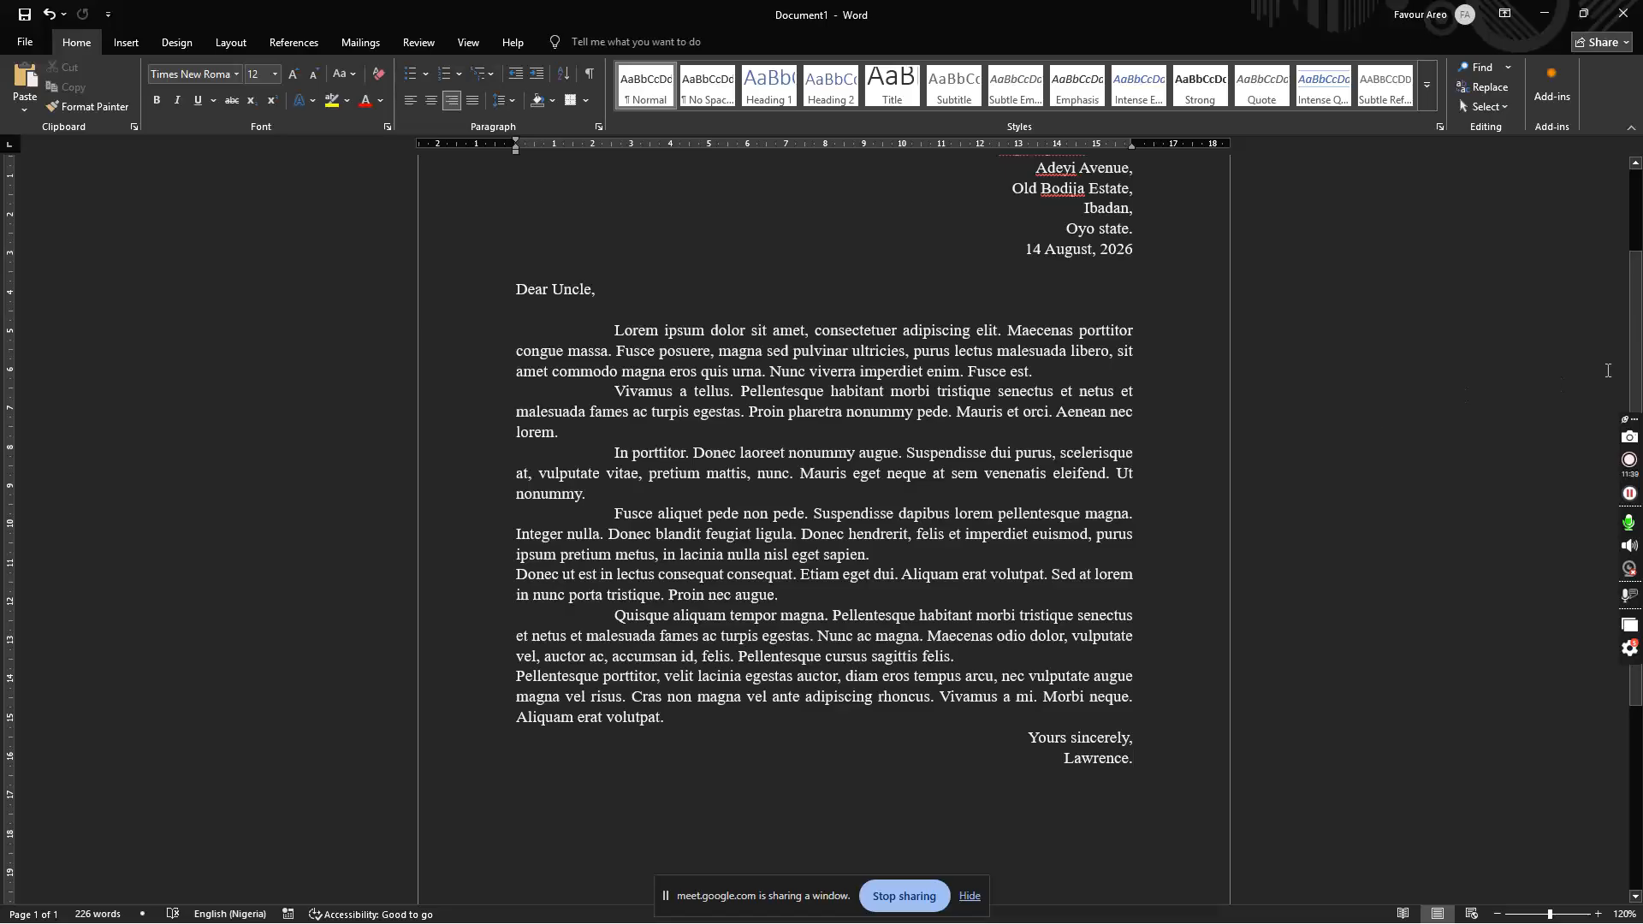
{"action": "scroll", "coordinate": [1607, 369], "scroll_direction": "up", "scroll_amount": 3}
{"action": "left_click", "coordinate": [1105, 301]}
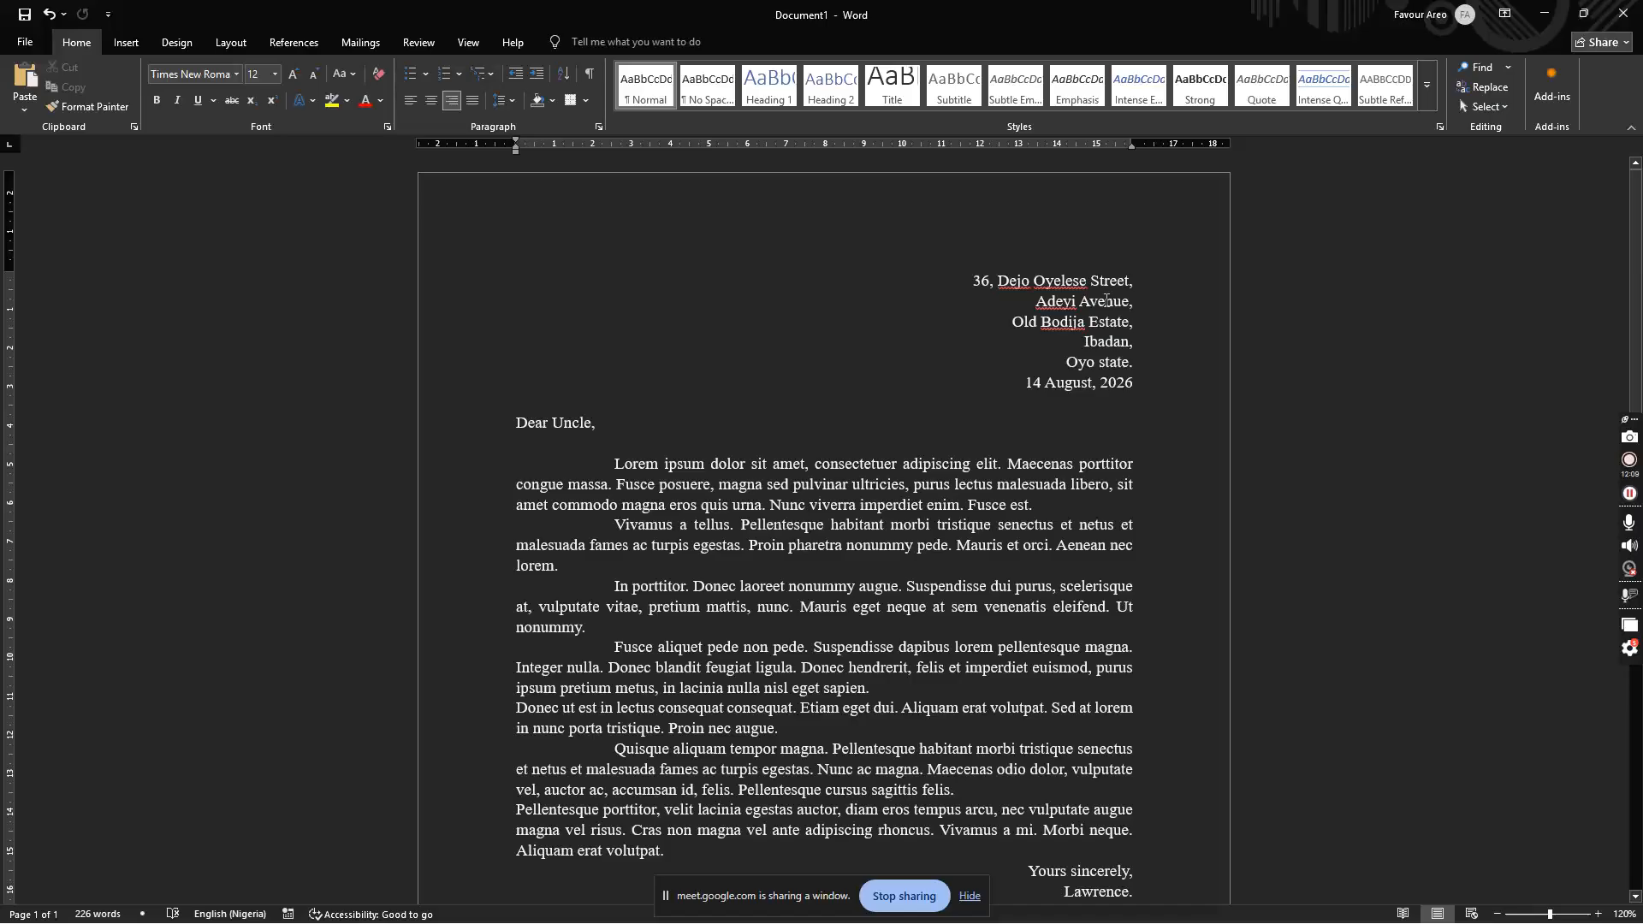
{"action": "scroll", "coordinate": [1633, 249], "scroll_direction": "down", "scroll_amount": 3}
{"action": "scroll", "coordinate": [1633, 250], "scroll_direction": "up", "scroll_amount": 3}
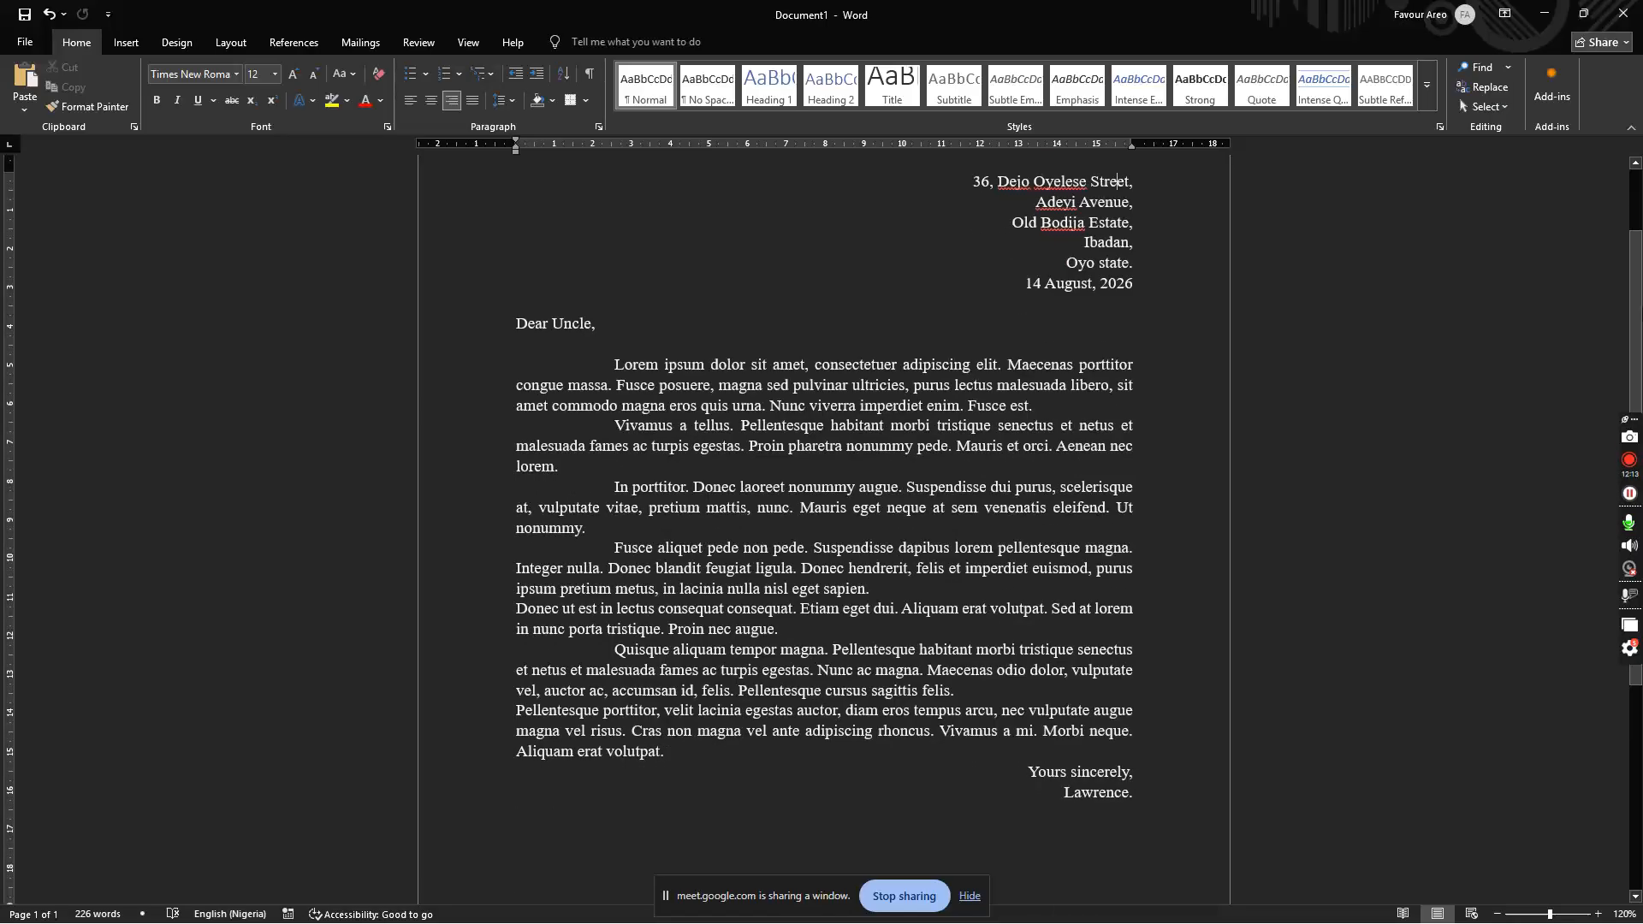
{"action": "left_click", "coordinate": [1149, 569]}
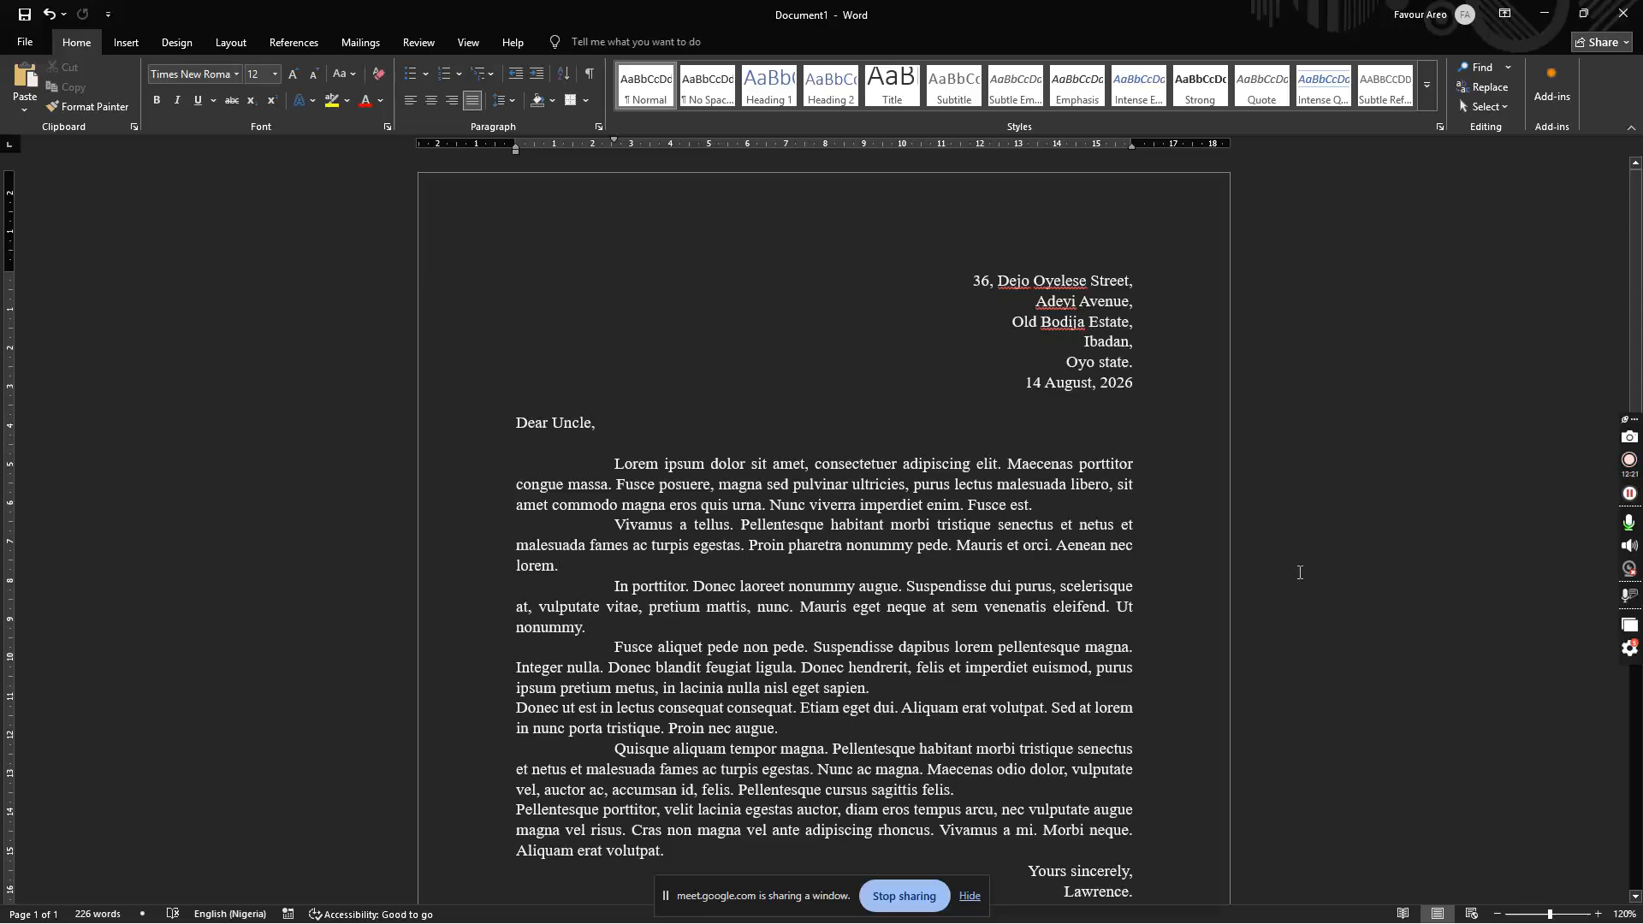
Step: Use Save As (F12) to save the letter to Downloads as 'Letter' with PDF file type
{"action": "key", "text": "F12"}
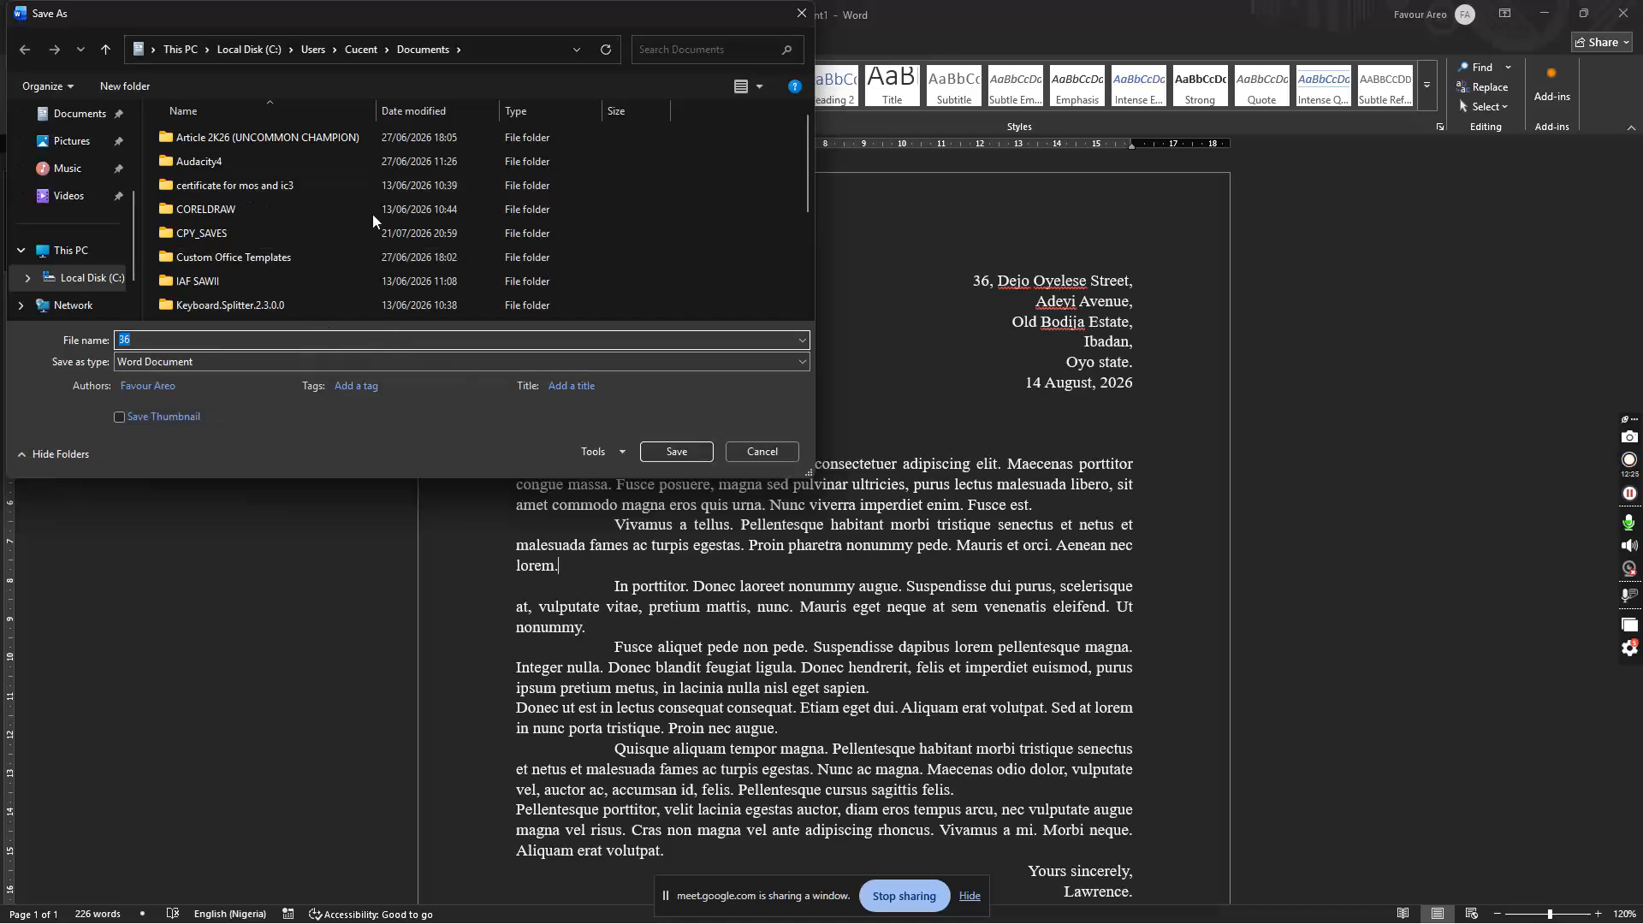
{"action": "left_click", "coordinate": [89, 120]}
{"action": "scroll", "coordinate": [123, 146], "scroll_direction": "up", "scroll_amount": 2}
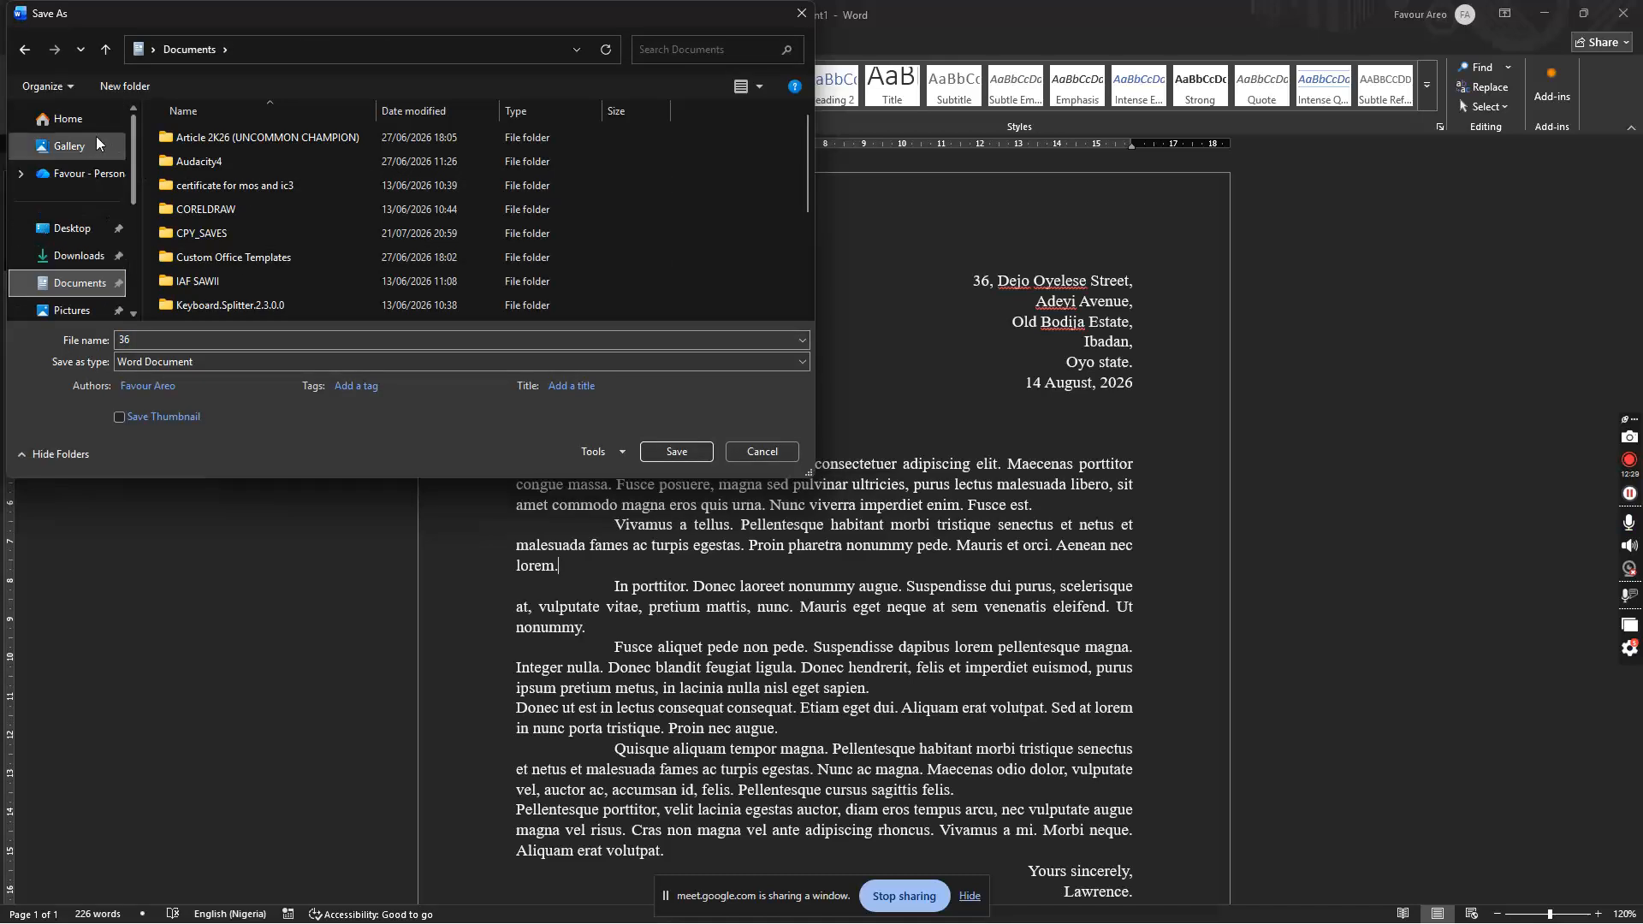
{"action": "left_click", "coordinate": [79, 255]}
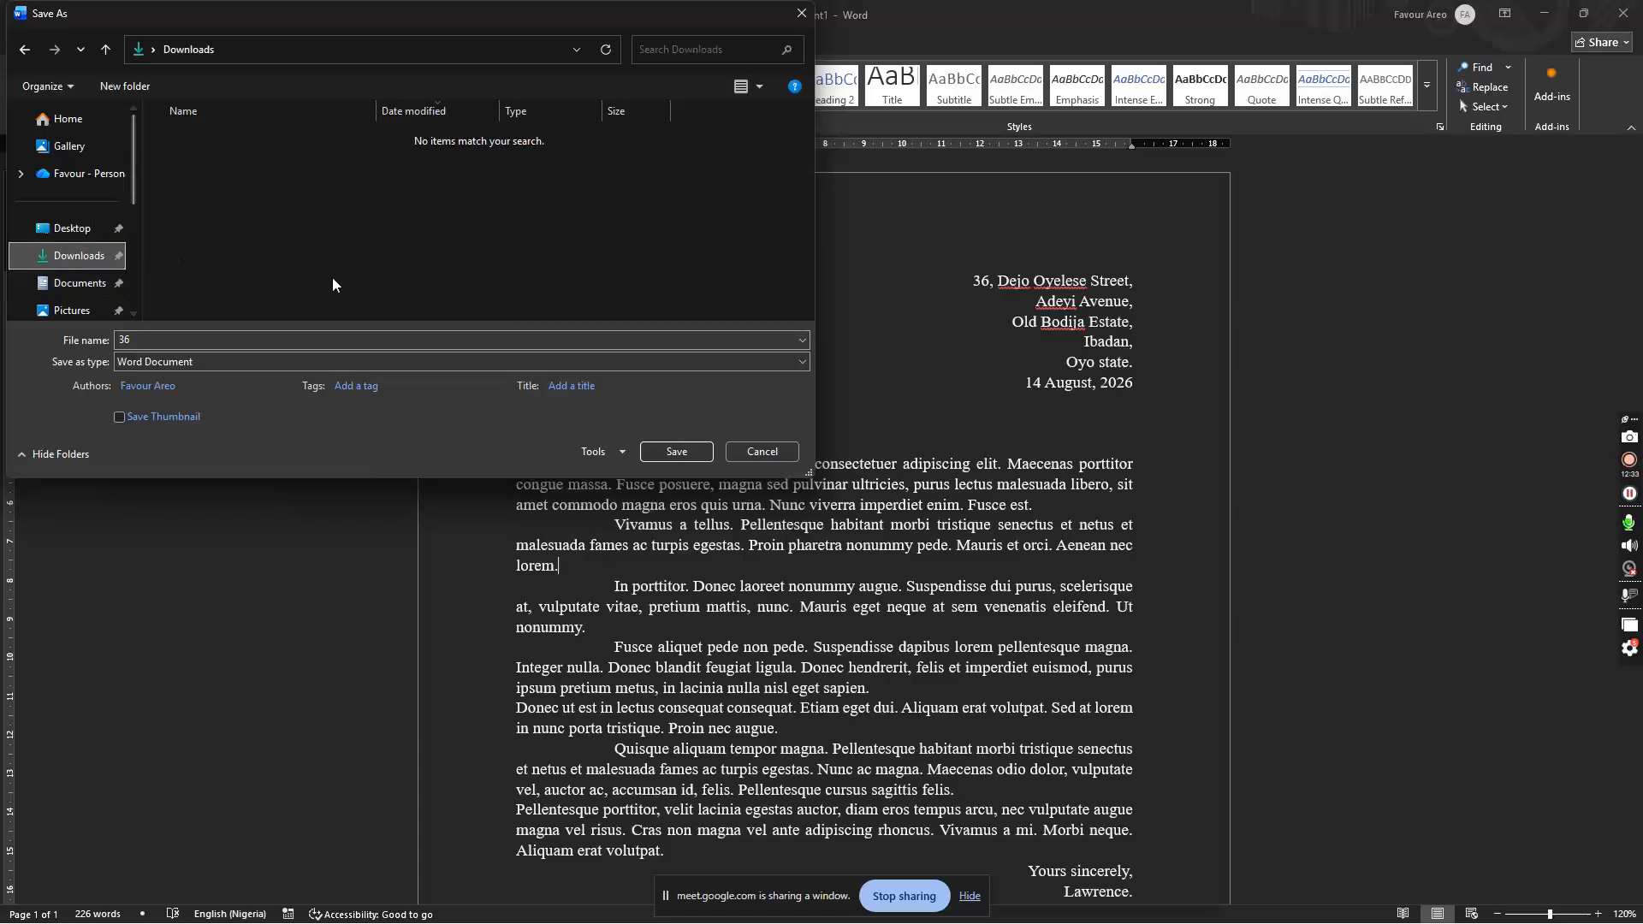
{"action": "left_click", "coordinate": [190, 342]}
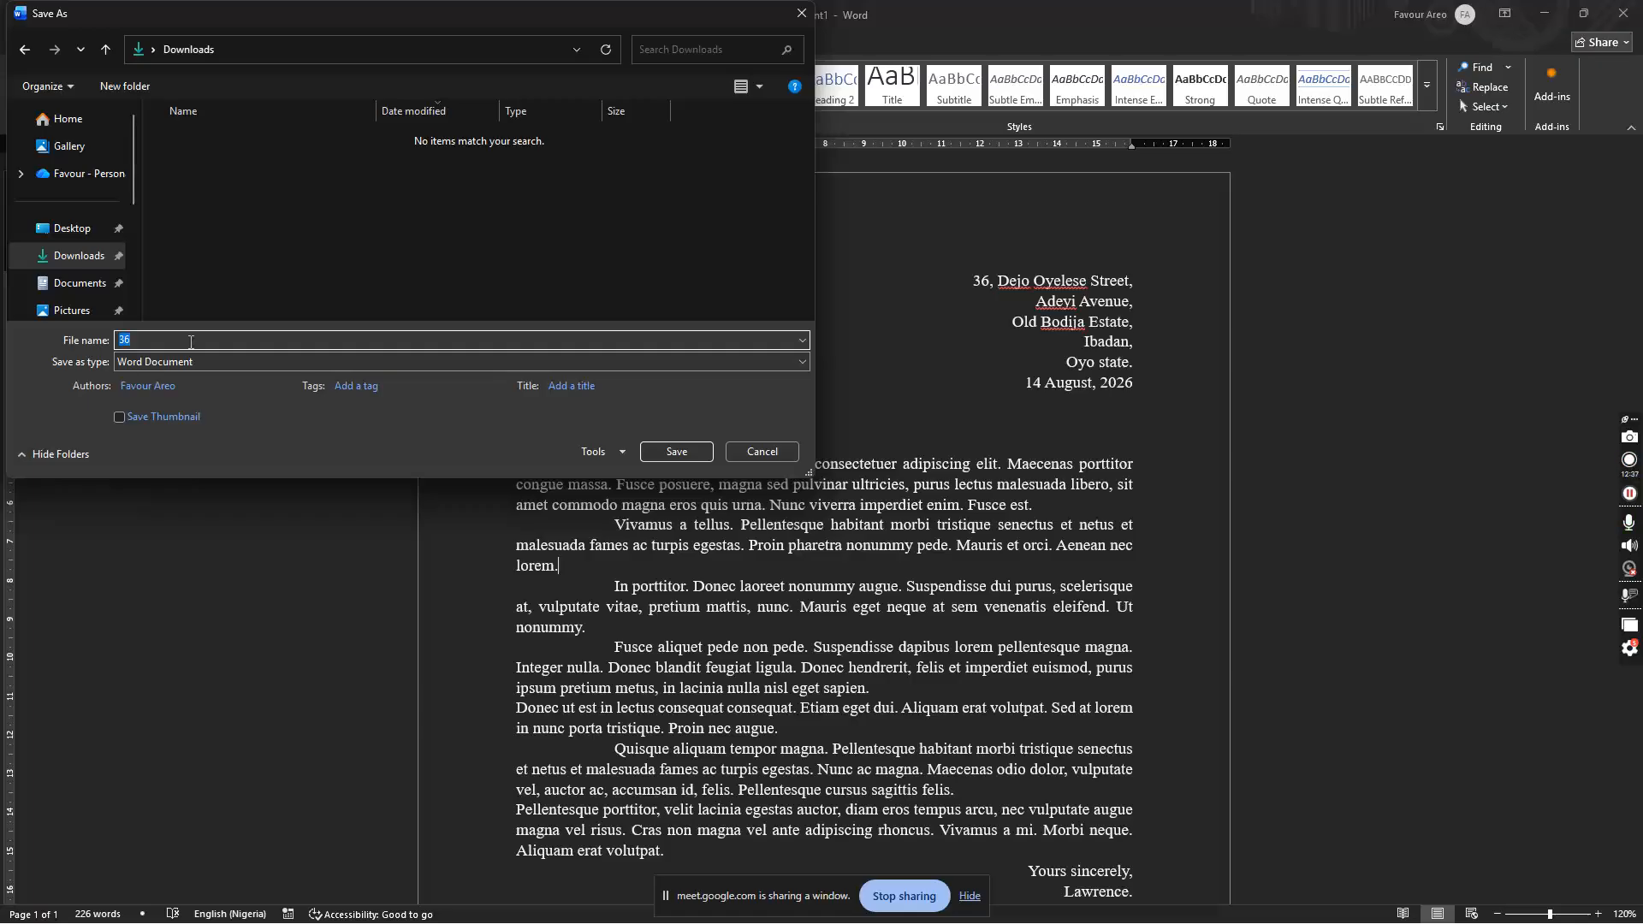
{"action": "type", "text": "Lette"}
{"action": "left_click", "coordinate": [204, 359]}
{"action": "left_click", "coordinate": [200, 356]}
{"action": "left_click", "coordinate": [202, 356]}
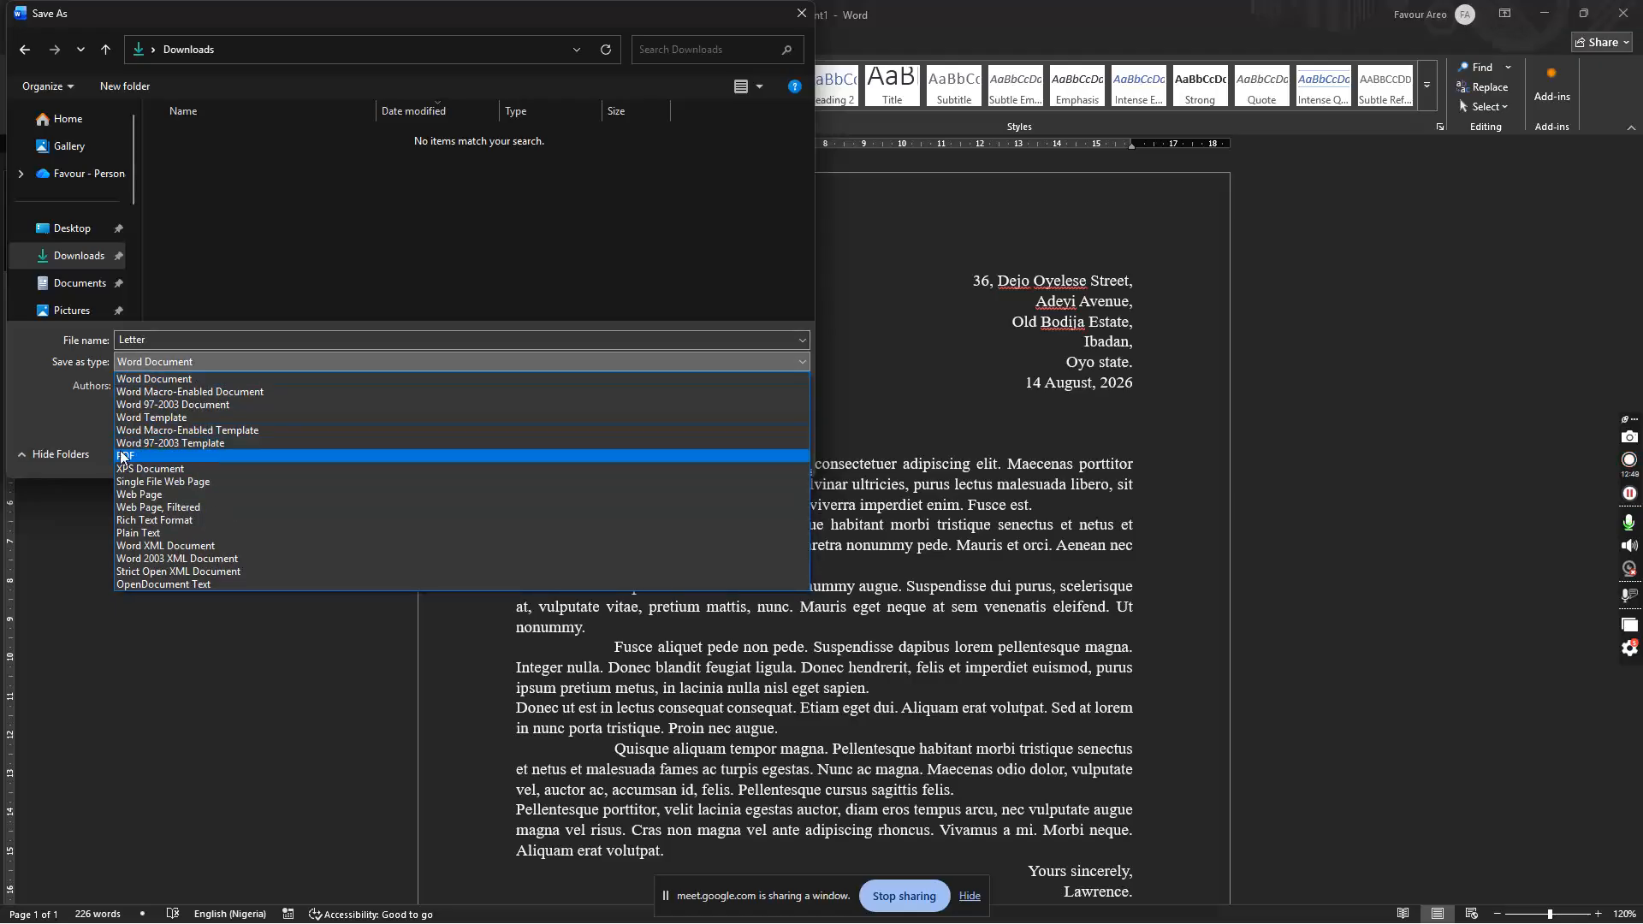
{"action": "left_click", "coordinate": [167, 455]}
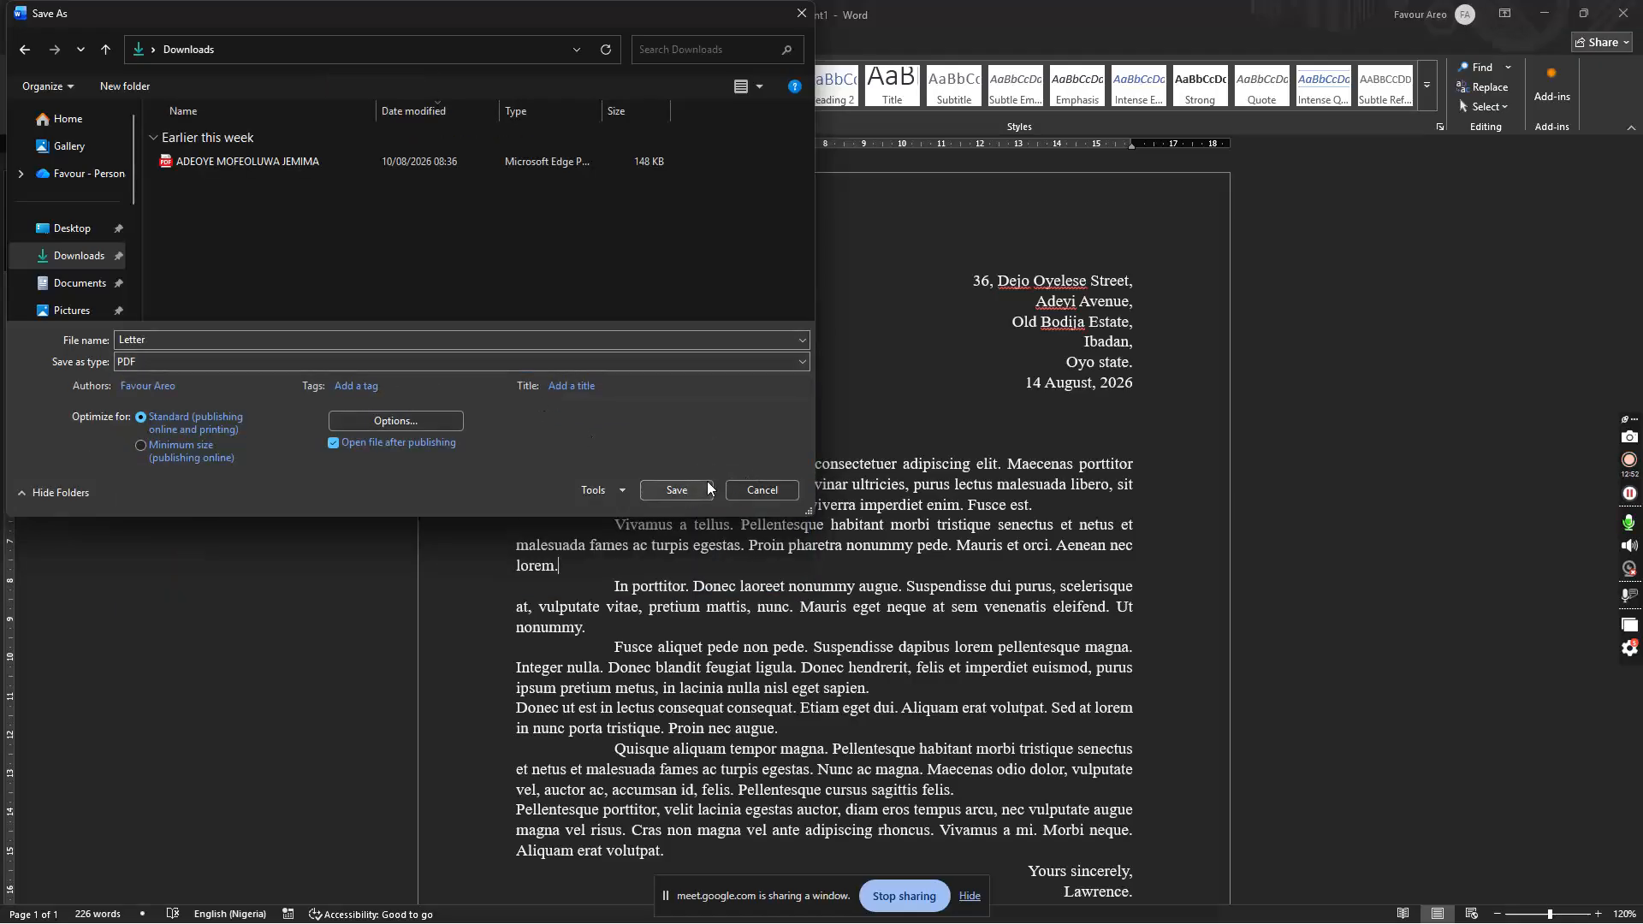
{"action": "left_click", "coordinate": [677, 490]}
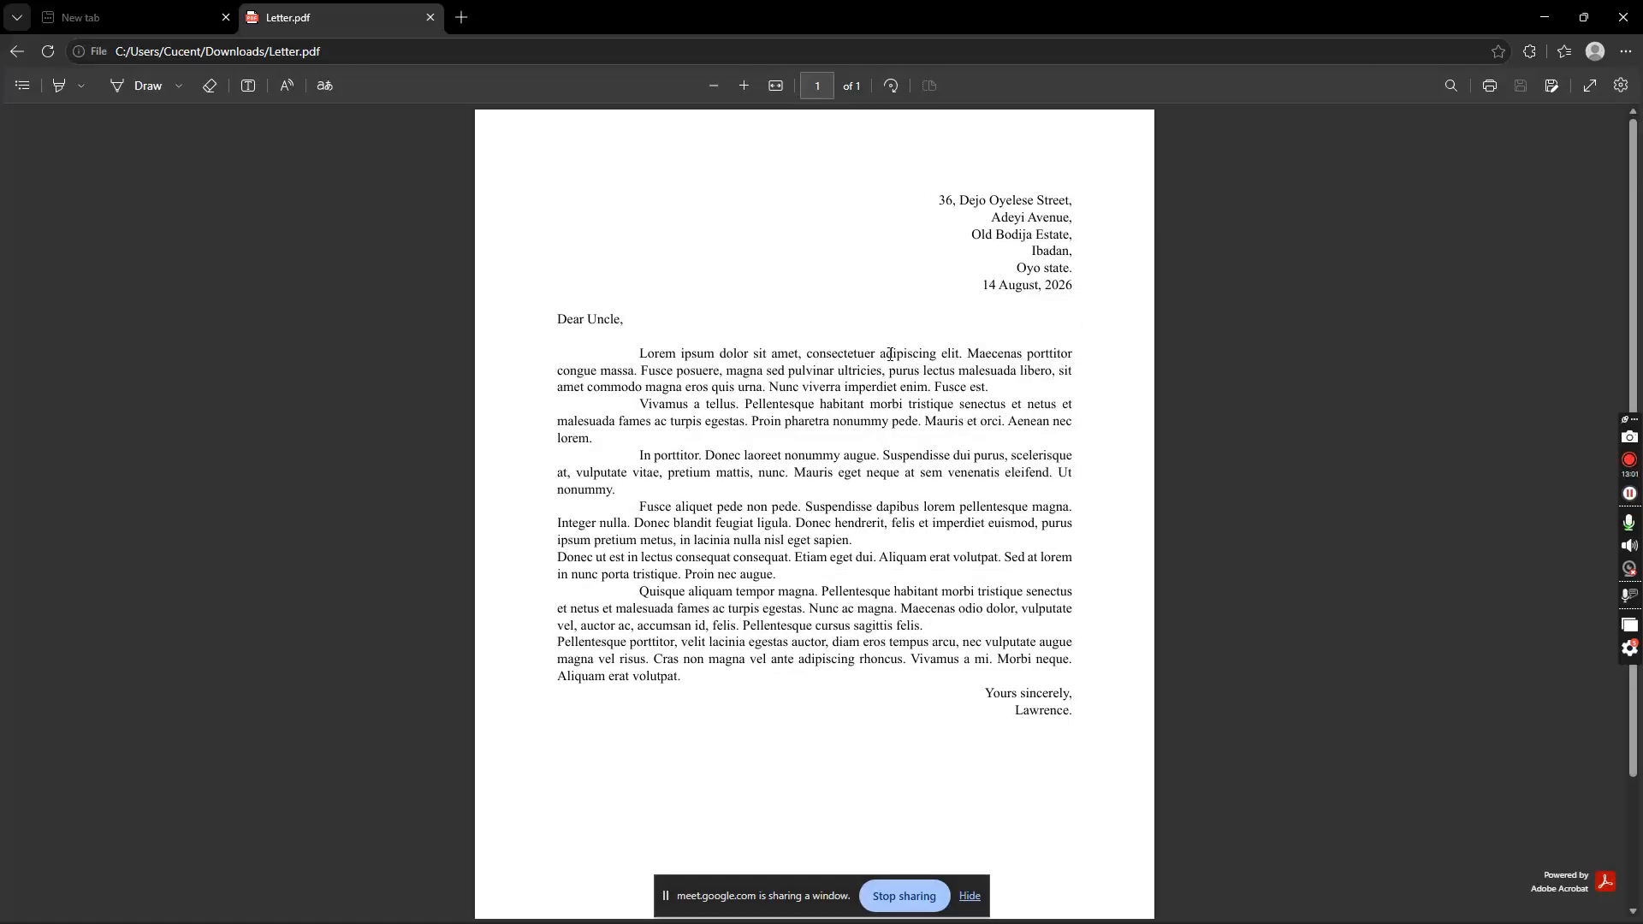
Step: Select text in the Letter.pdf preview in Edge, then close the tab and browser
{"action": "left_click_drag", "start_coordinate": [958, 200], "coordinate": [866, 390]}
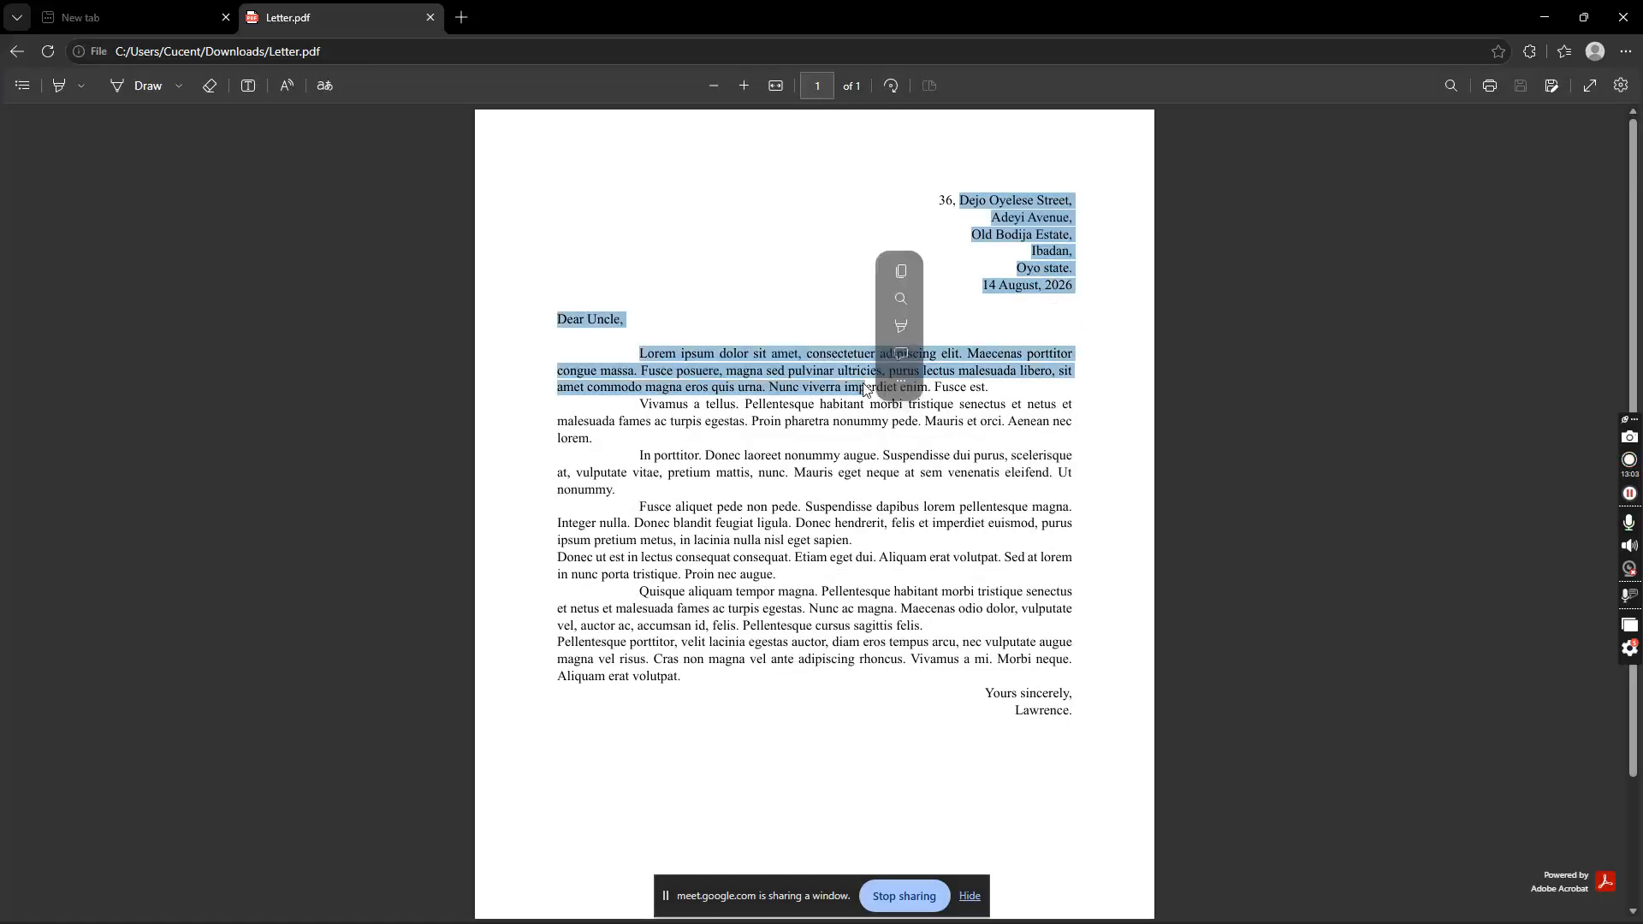
{"action": "left_click", "coordinate": [866, 390]}
{"action": "left_click_drag", "start_coordinate": [1001, 192], "coordinate": [999, 529]}
{"action": "left_click", "coordinate": [999, 530]}
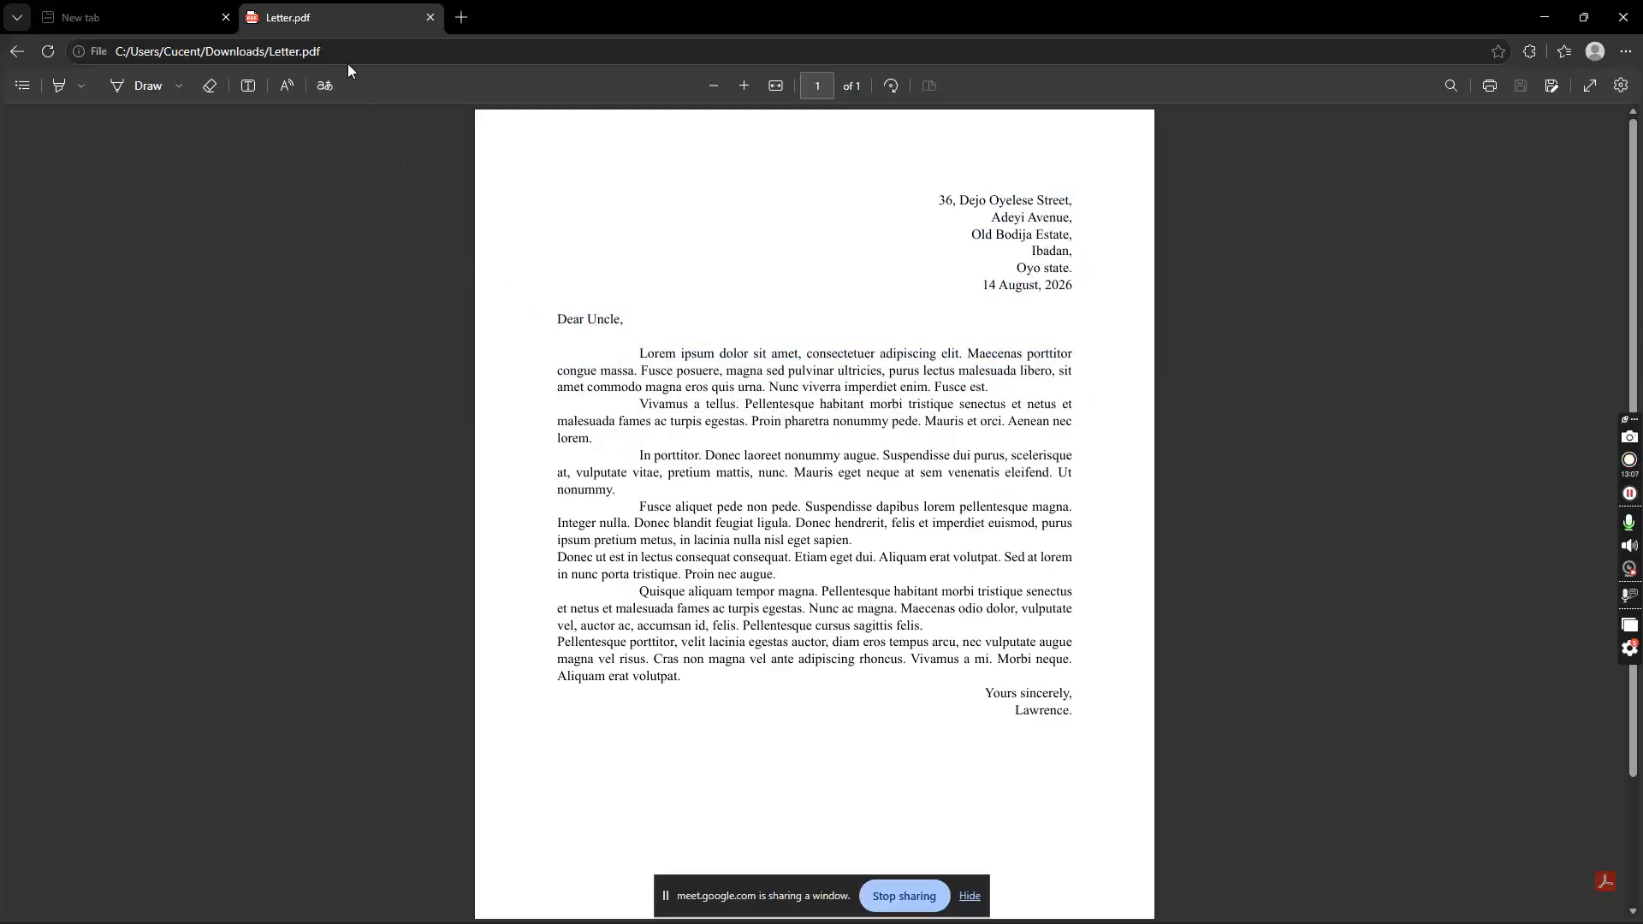
{"action": "left_click", "coordinate": [431, 17]}
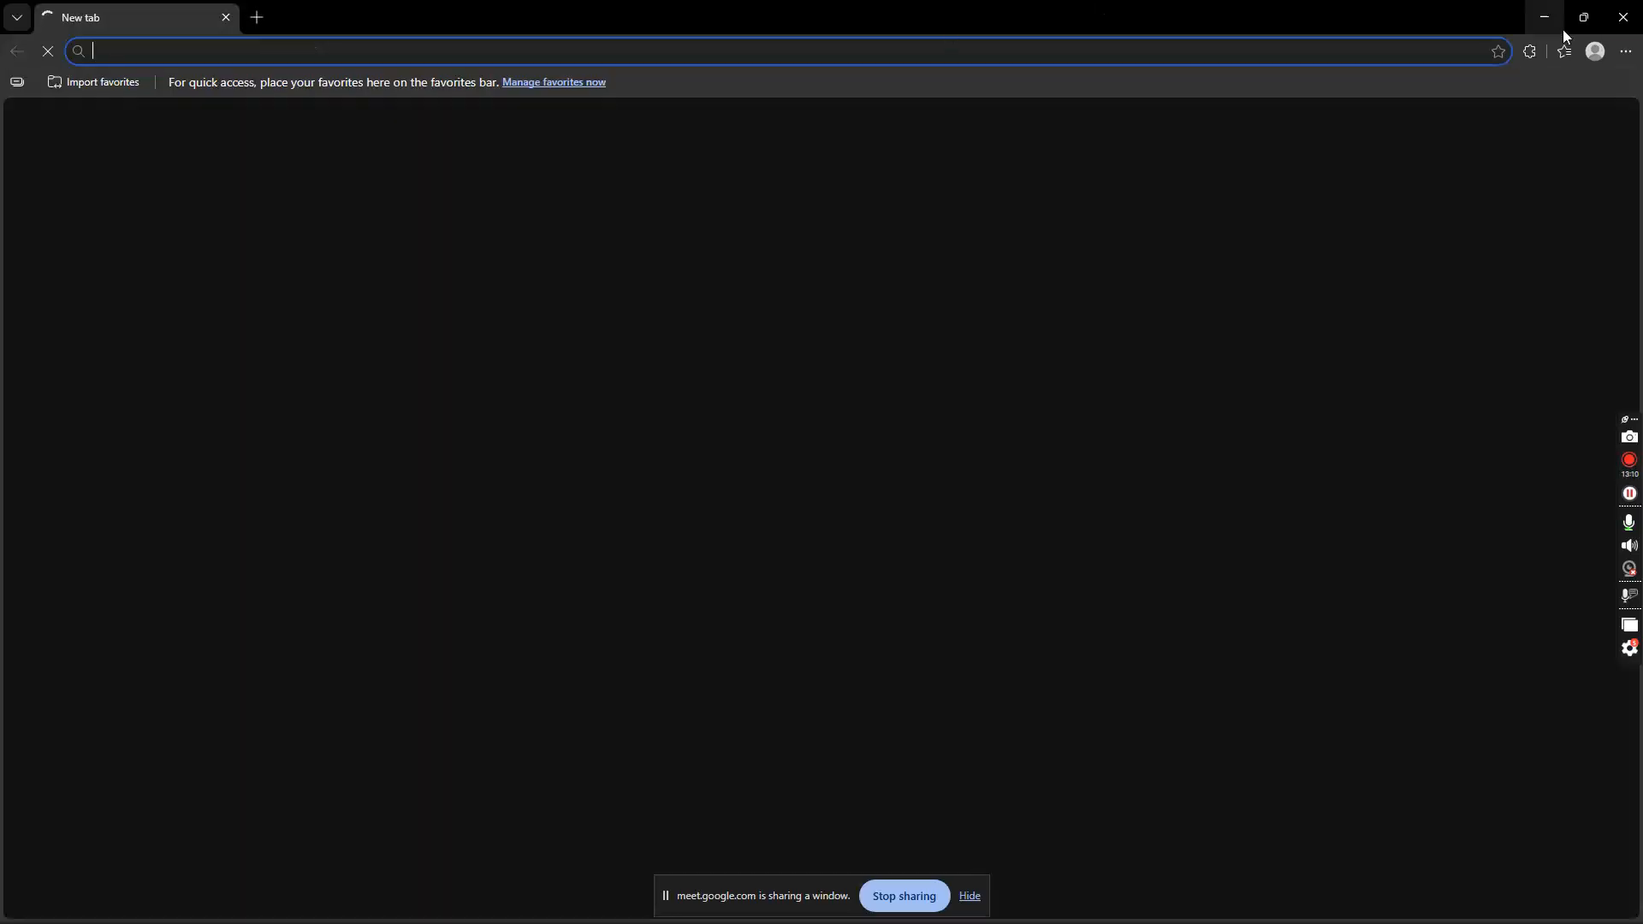
{"action": "left_click", "coordinate": [1624, 17]}
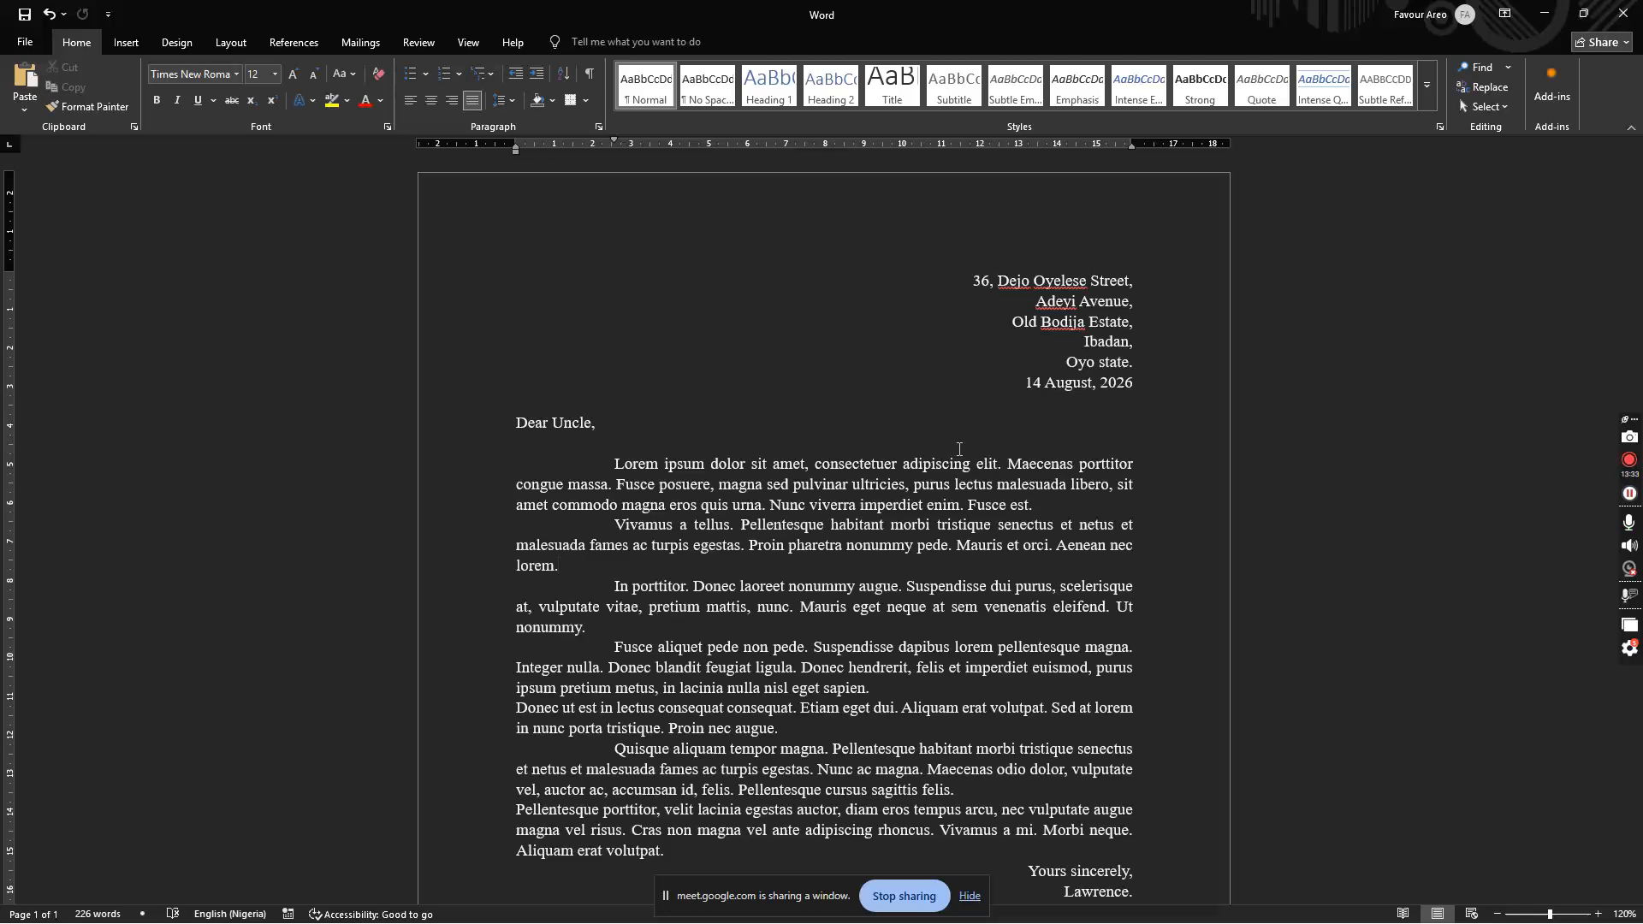
Step: Select all of the letter's text and delete it, leaving a blank page
{"action": "left_click", "coordinate": [970, 897]}
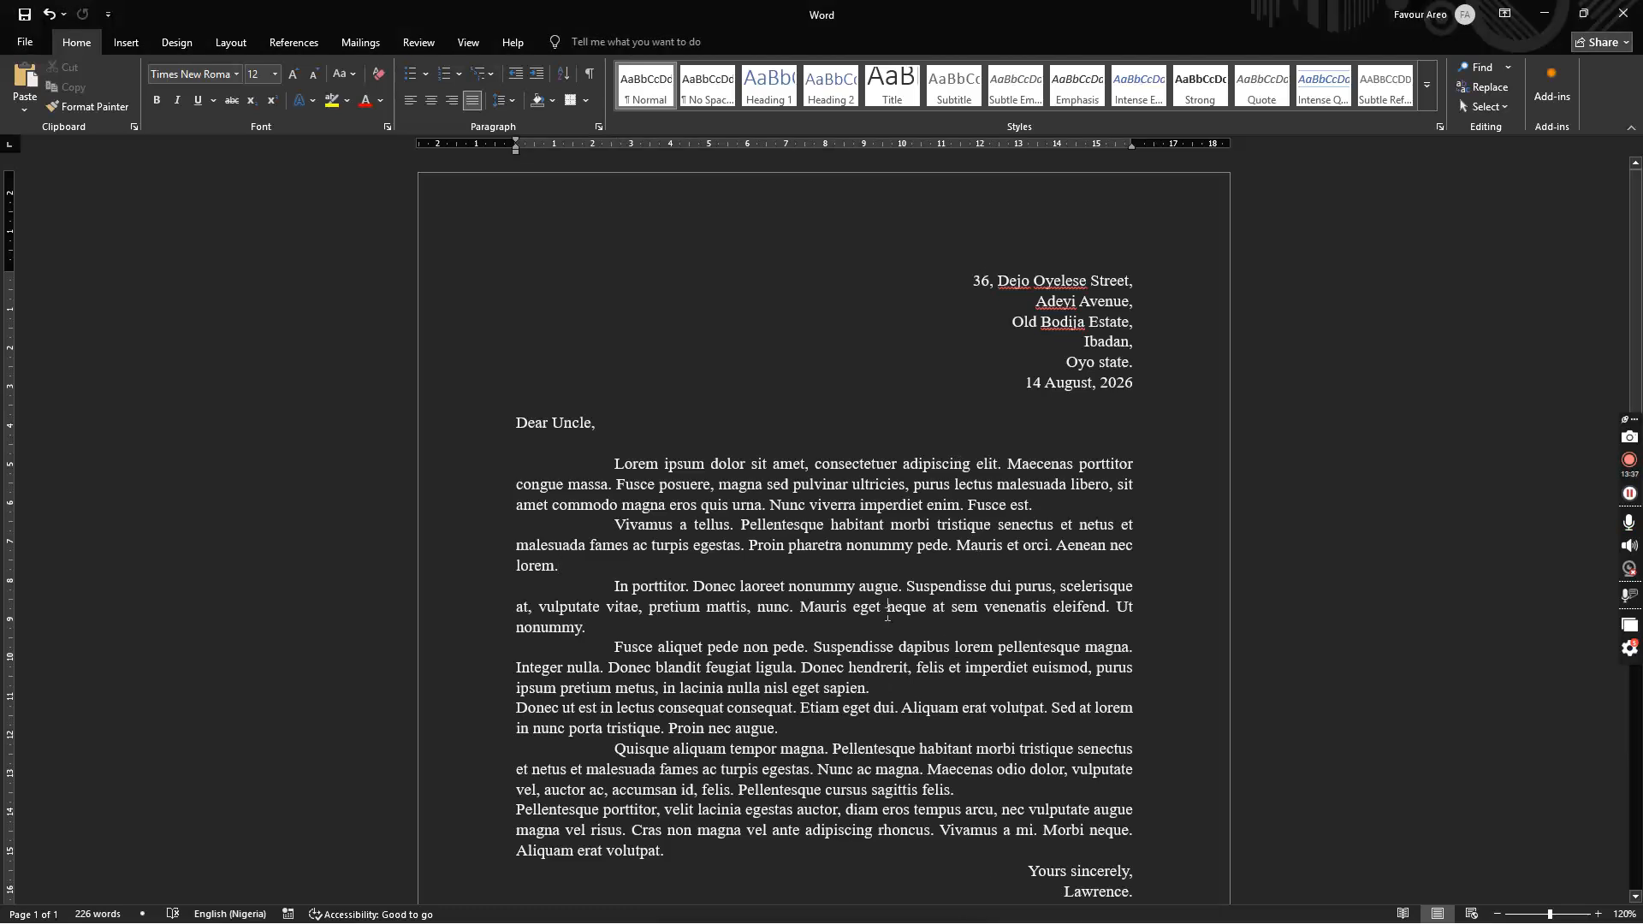
{"action": "key", "text": "ctrl+a"}
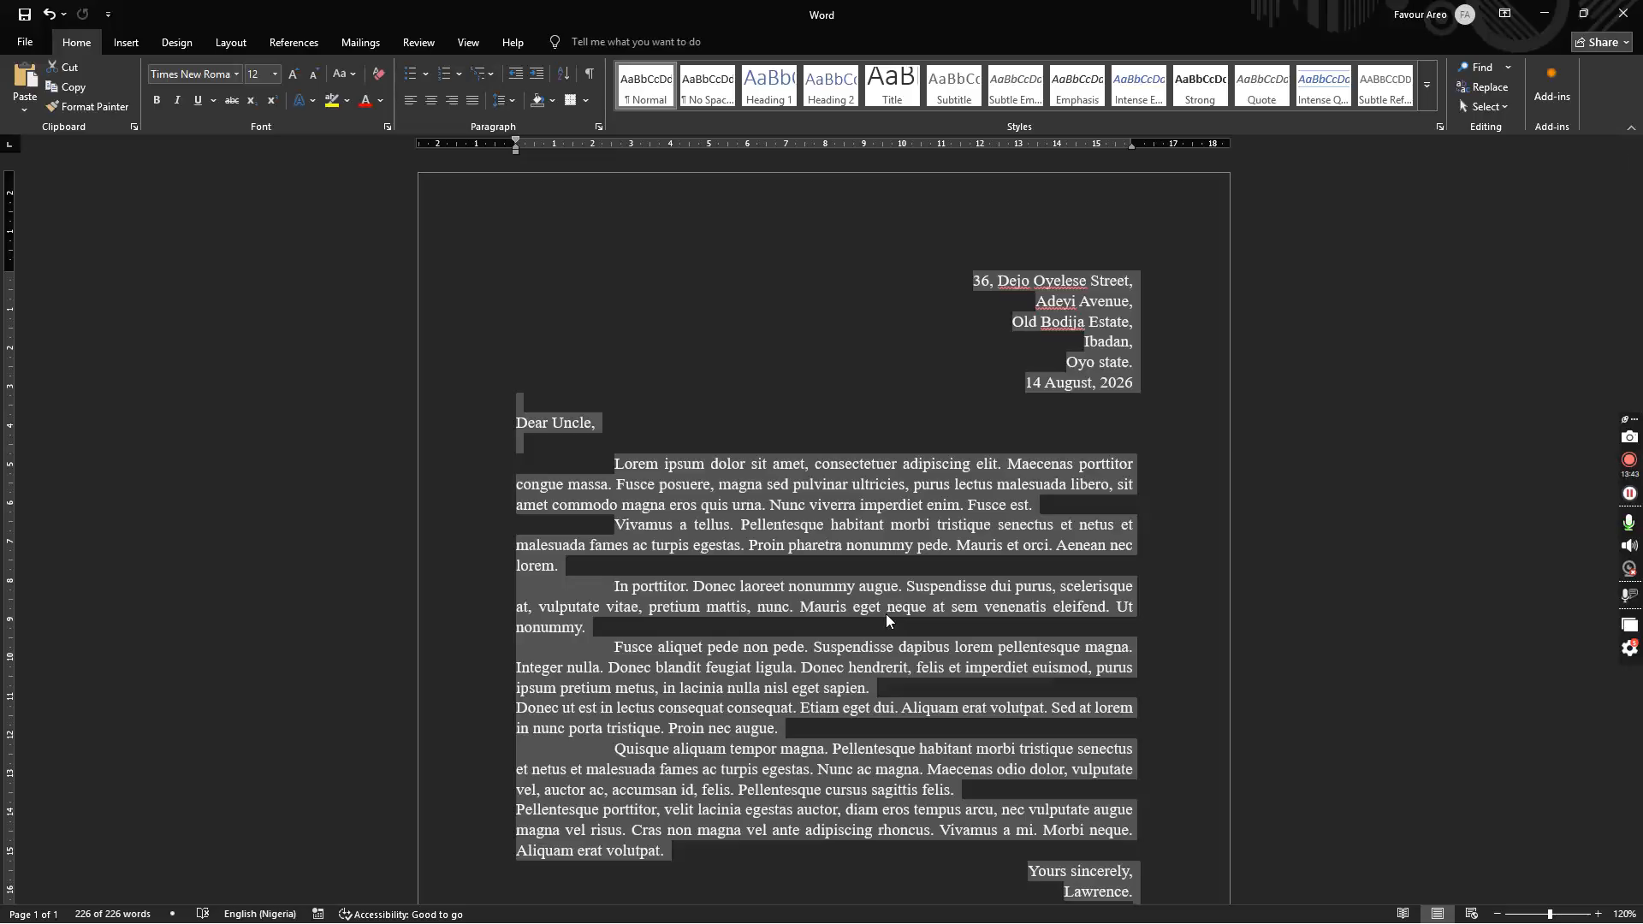
{"action": "key", "text": "BackSpace"}
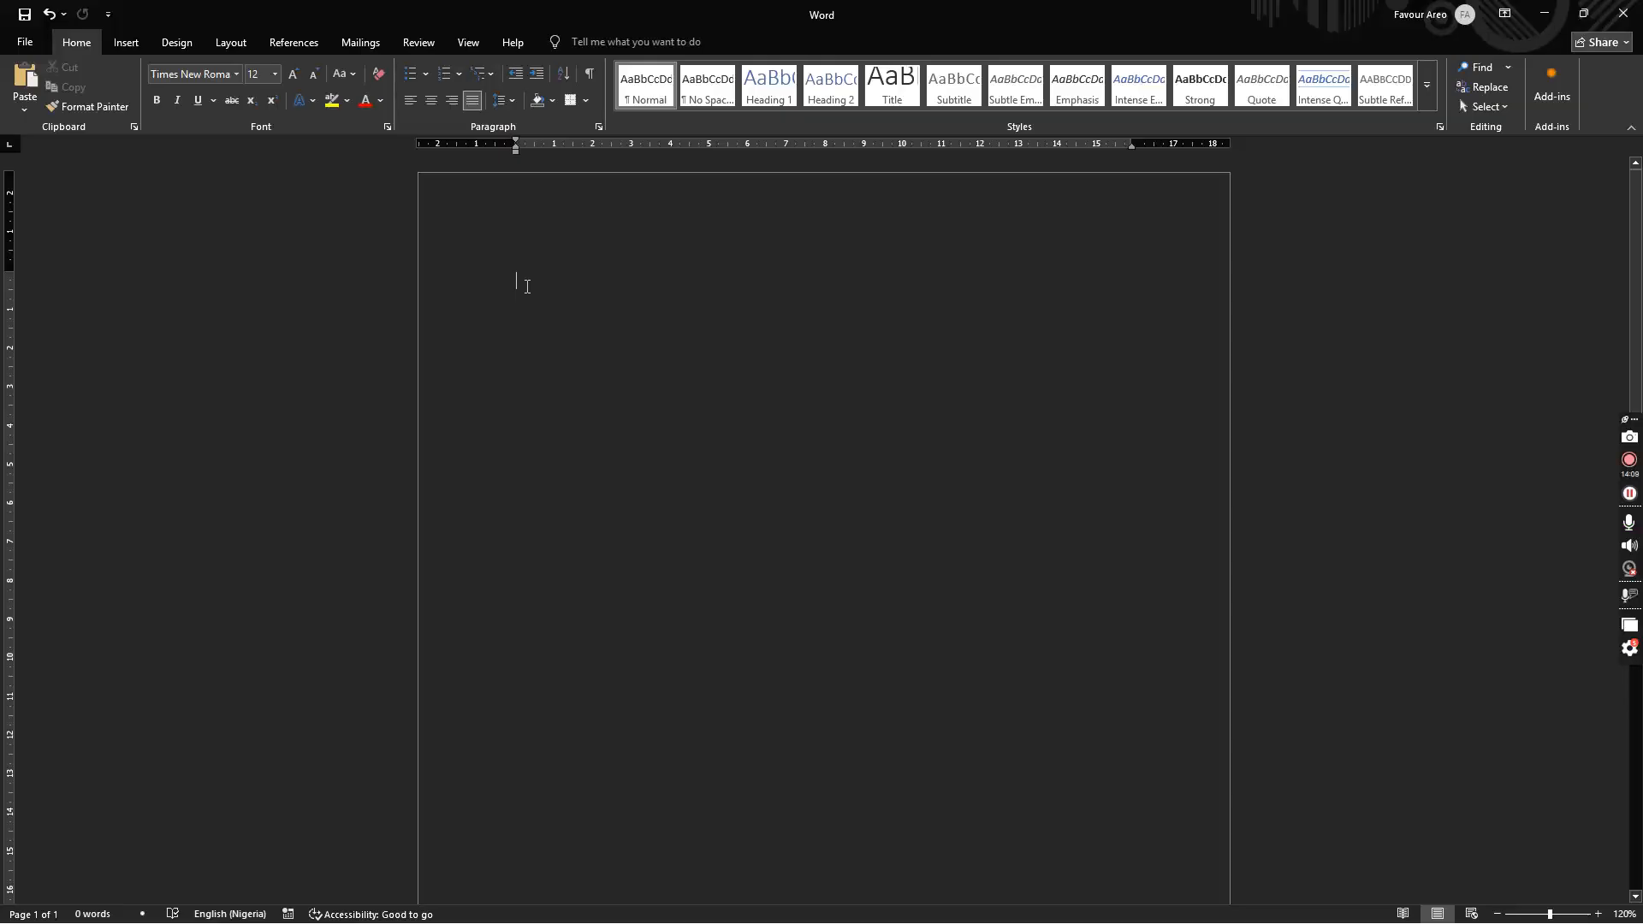
{"action": "left_click", "coordinate": [508, 99]}
{"action": "left_click", "coordinate": [511, 105]}
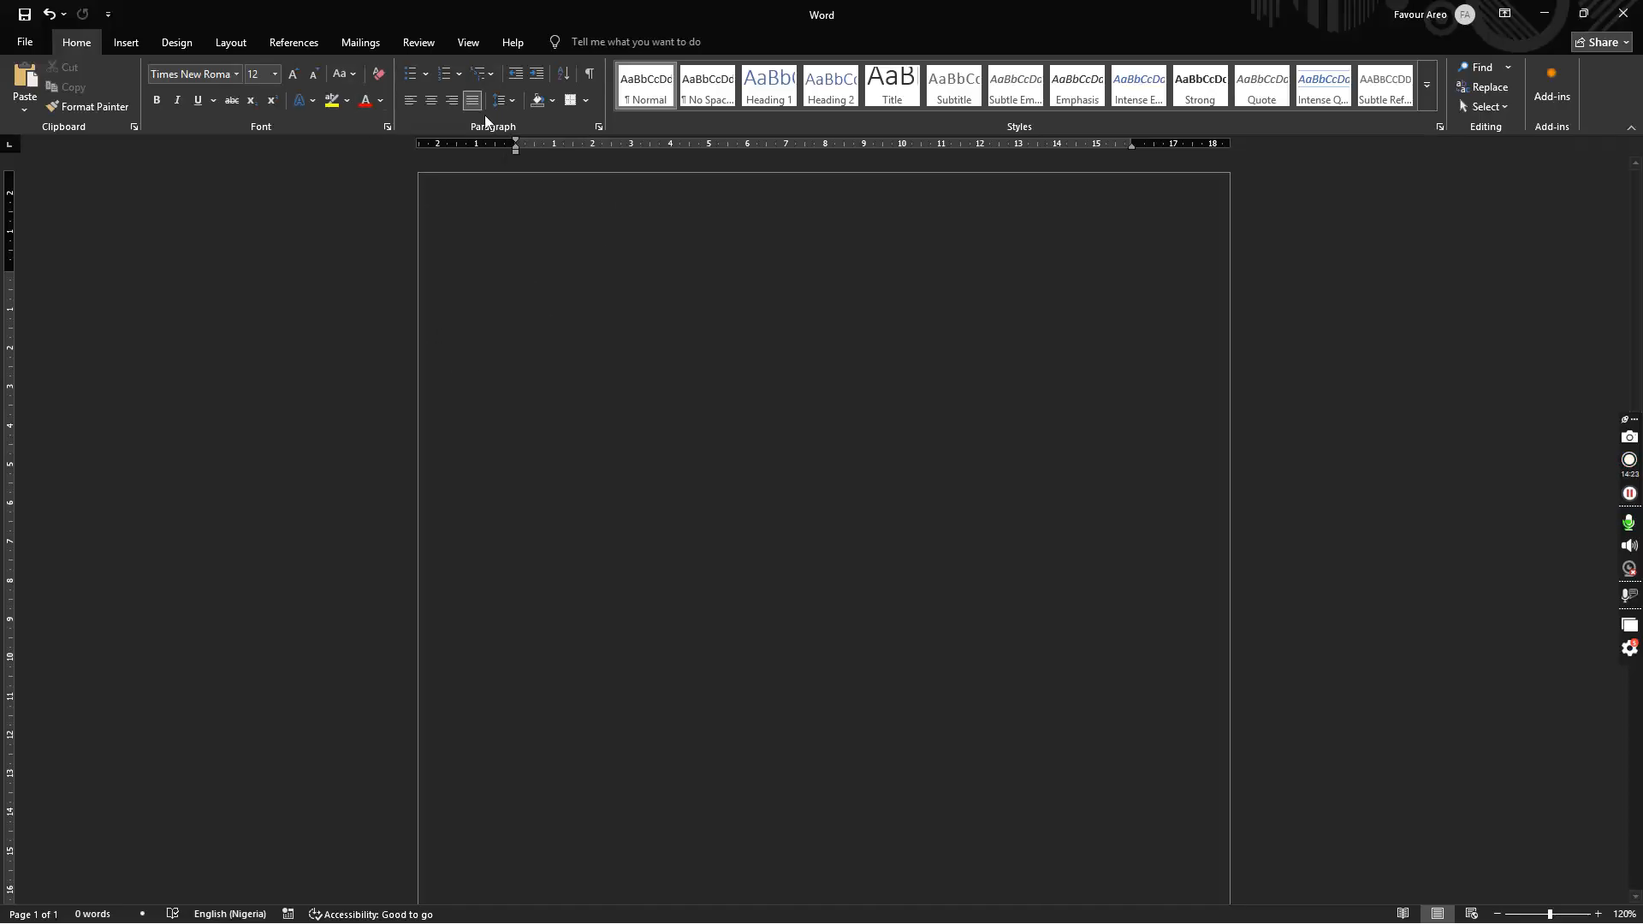
{"action": "left_click", "coordinate": [438, 73]}
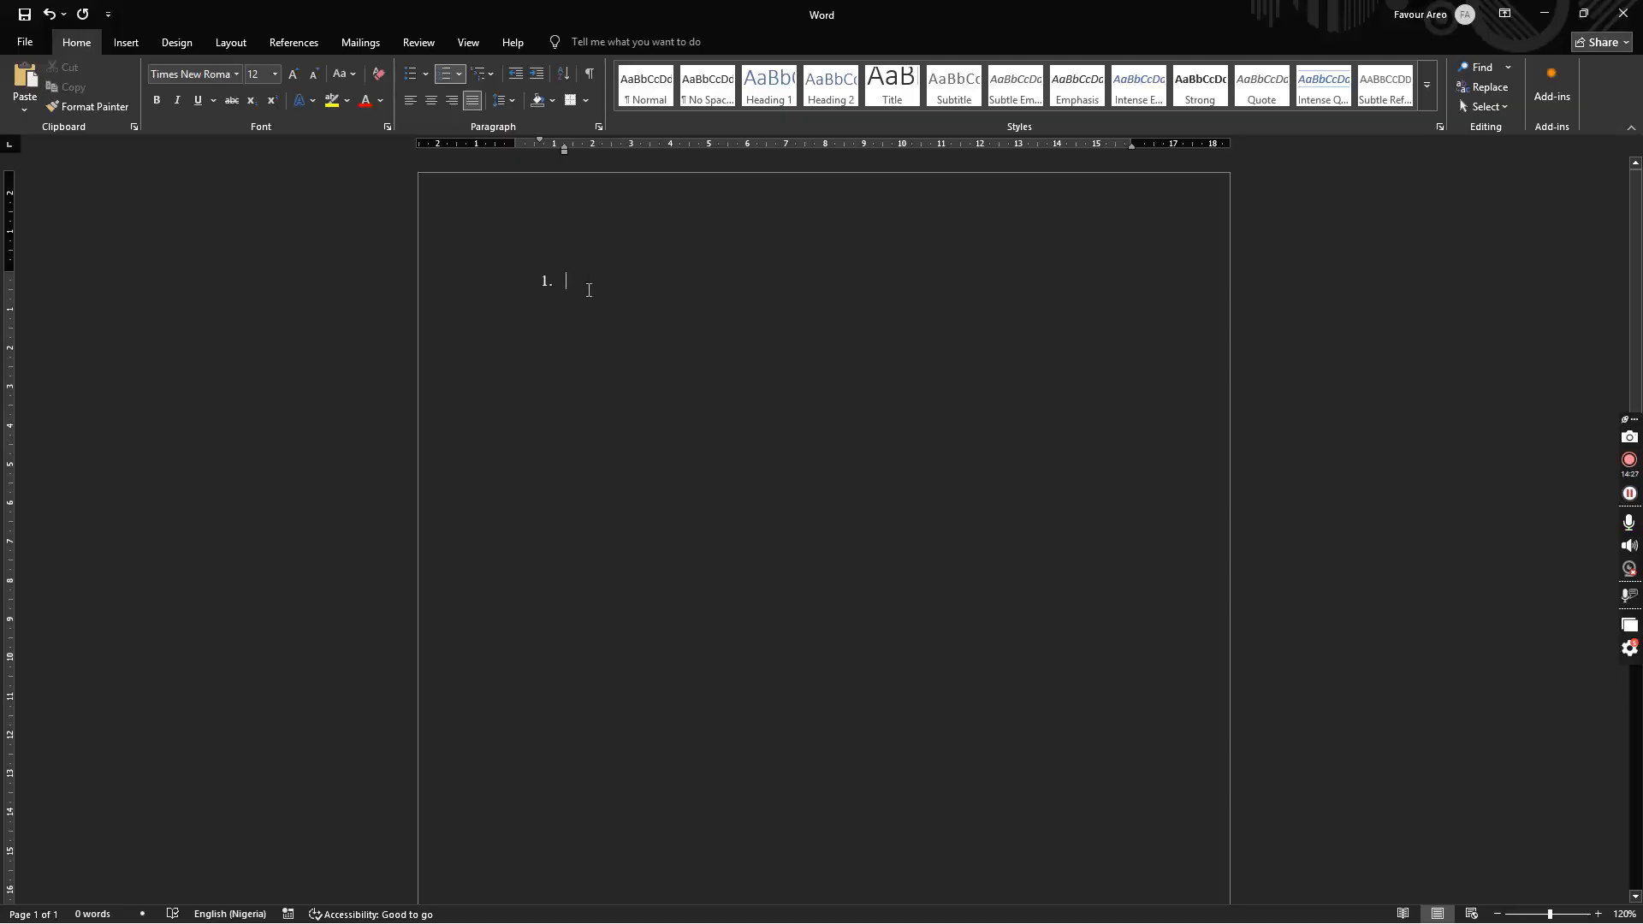
{"action": "type", "text": "What is "}
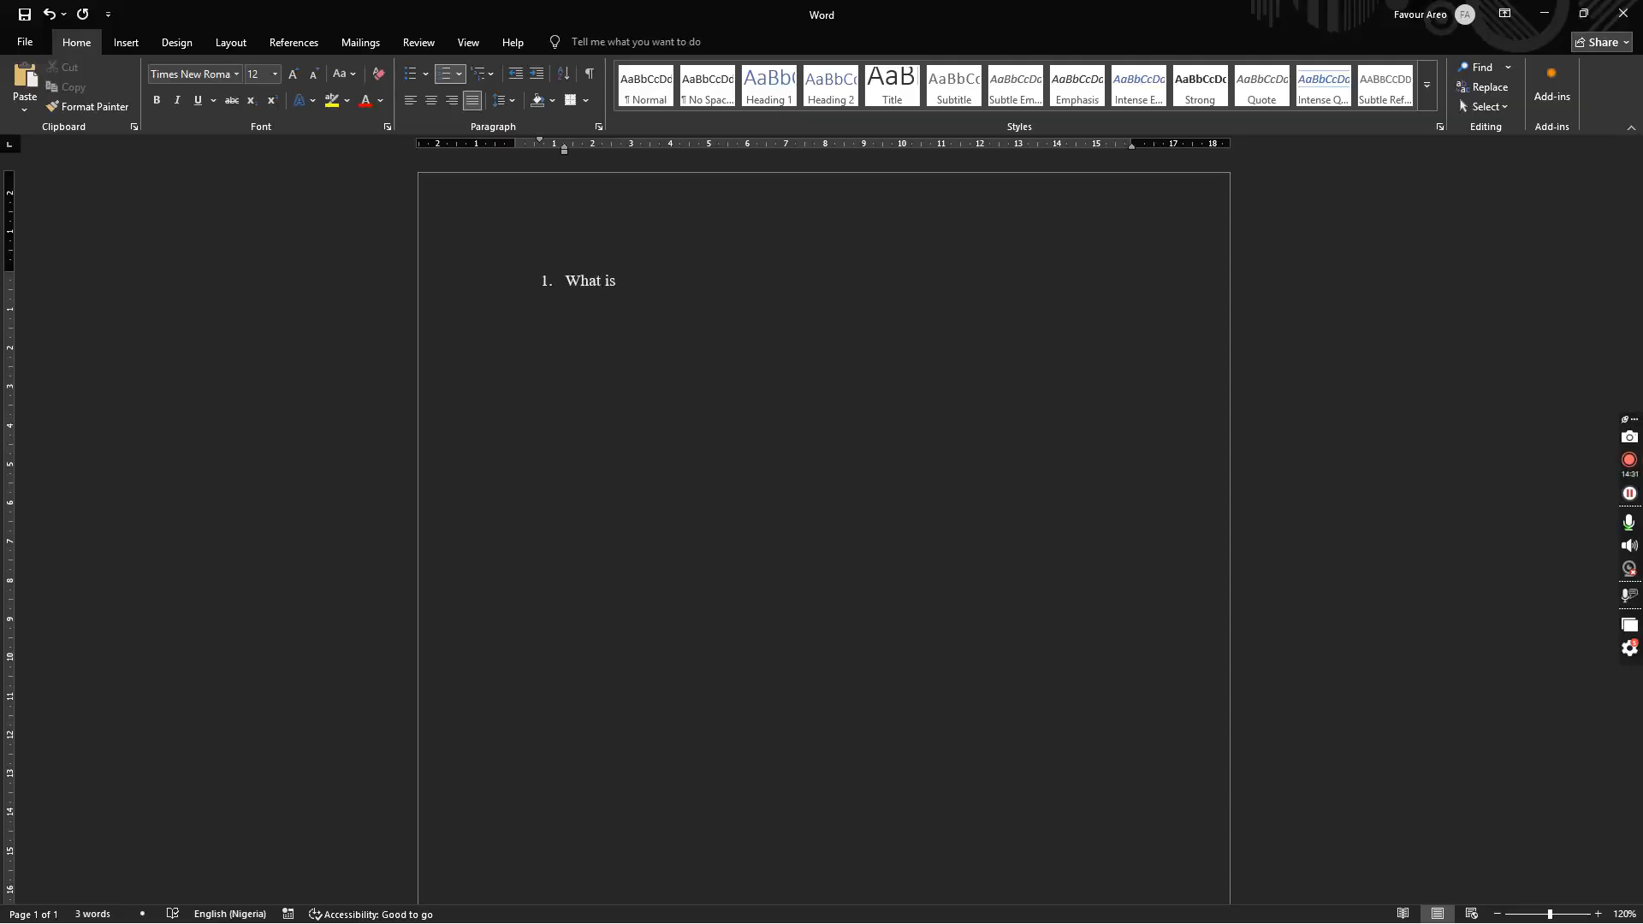
{"action": "type", "text": "ICT"}
{"action": "type", "text": ">"}
{"action": "key", "text": "BackSpace"}
{"action": "key", "text": "BackSpace"}
{"action": "type", "text": "? ()"}
{"action": "key", "text": "Left"}
{"action": "type", "text": "a"}
{"action": "key", "text": "Right"}
{"action": "type", "text": "()"}
{"action": "key", "text": "Left"}
{"action": "type", "text": "b"}
{"action": "key", "text": "Right"}
{"action": "type", "text": "()"}
{"action": "key", "text": "Left"}
{"action": "type", "text": "c"}
{"action": "key", "text": "Right"}
{"action": "type", "text": "(c) (d"}
{"action": "key", "text": "Right"}
{"action": "key", "text": "Return"}
{"action": "key", "text": "BackSpace"}
{"action": "key", "text": "BackSpace"}
{"action": "key", "text": "BackSpace"}
{"action": "type", "text": ")"}
{"action": "key", "text": "Return"}
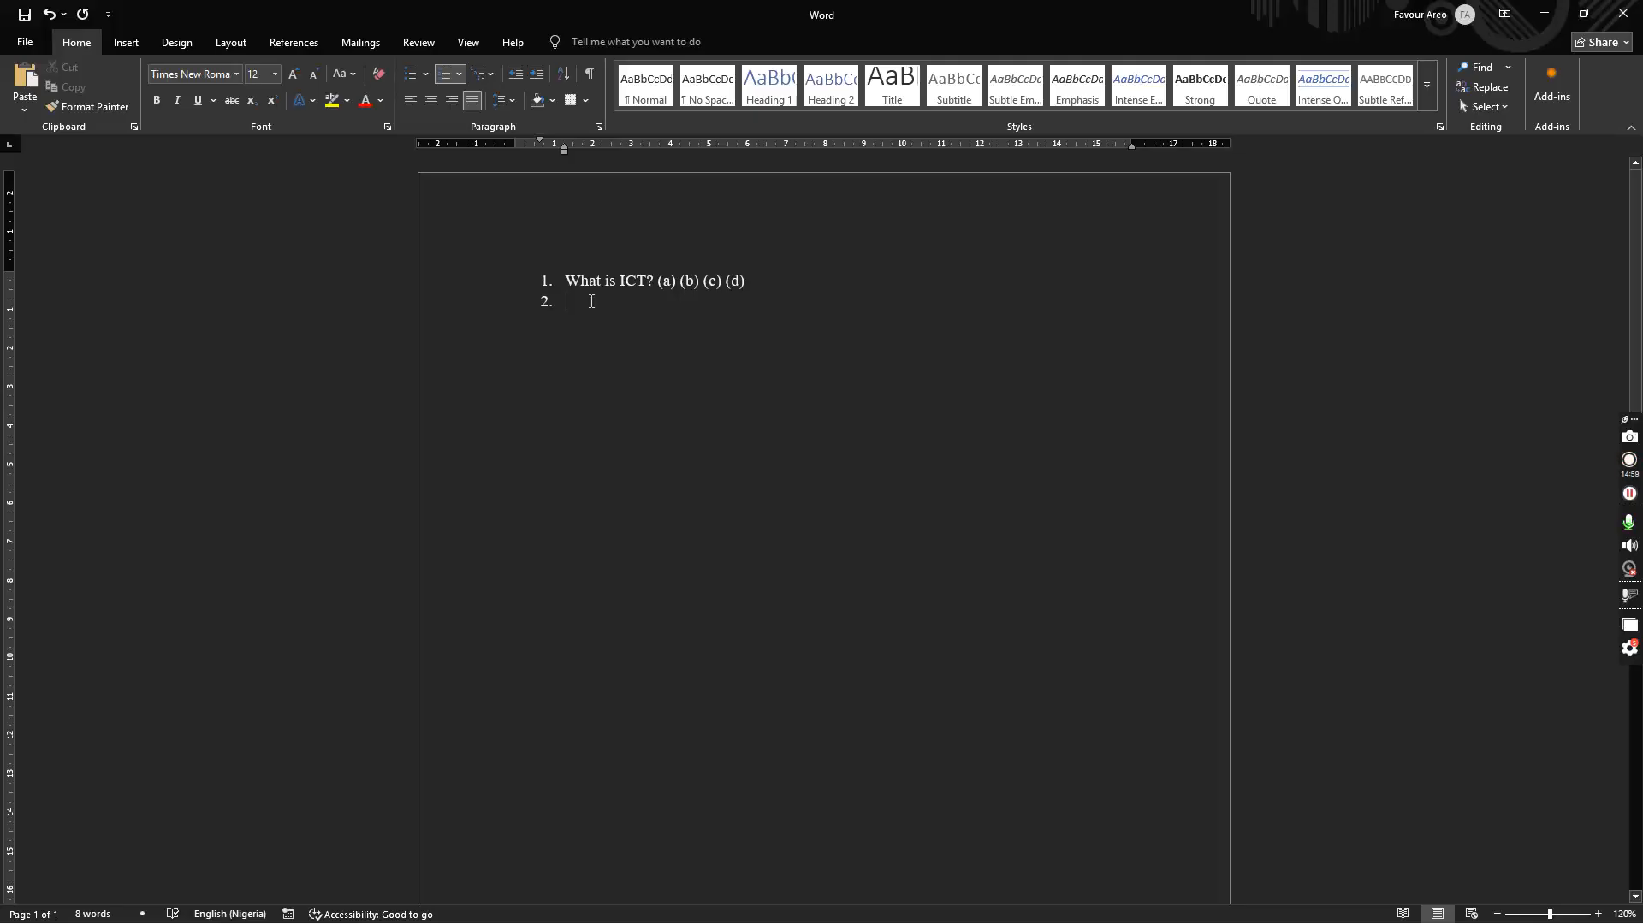
{"action": "type", "text": "dsjkdhsjkg"}
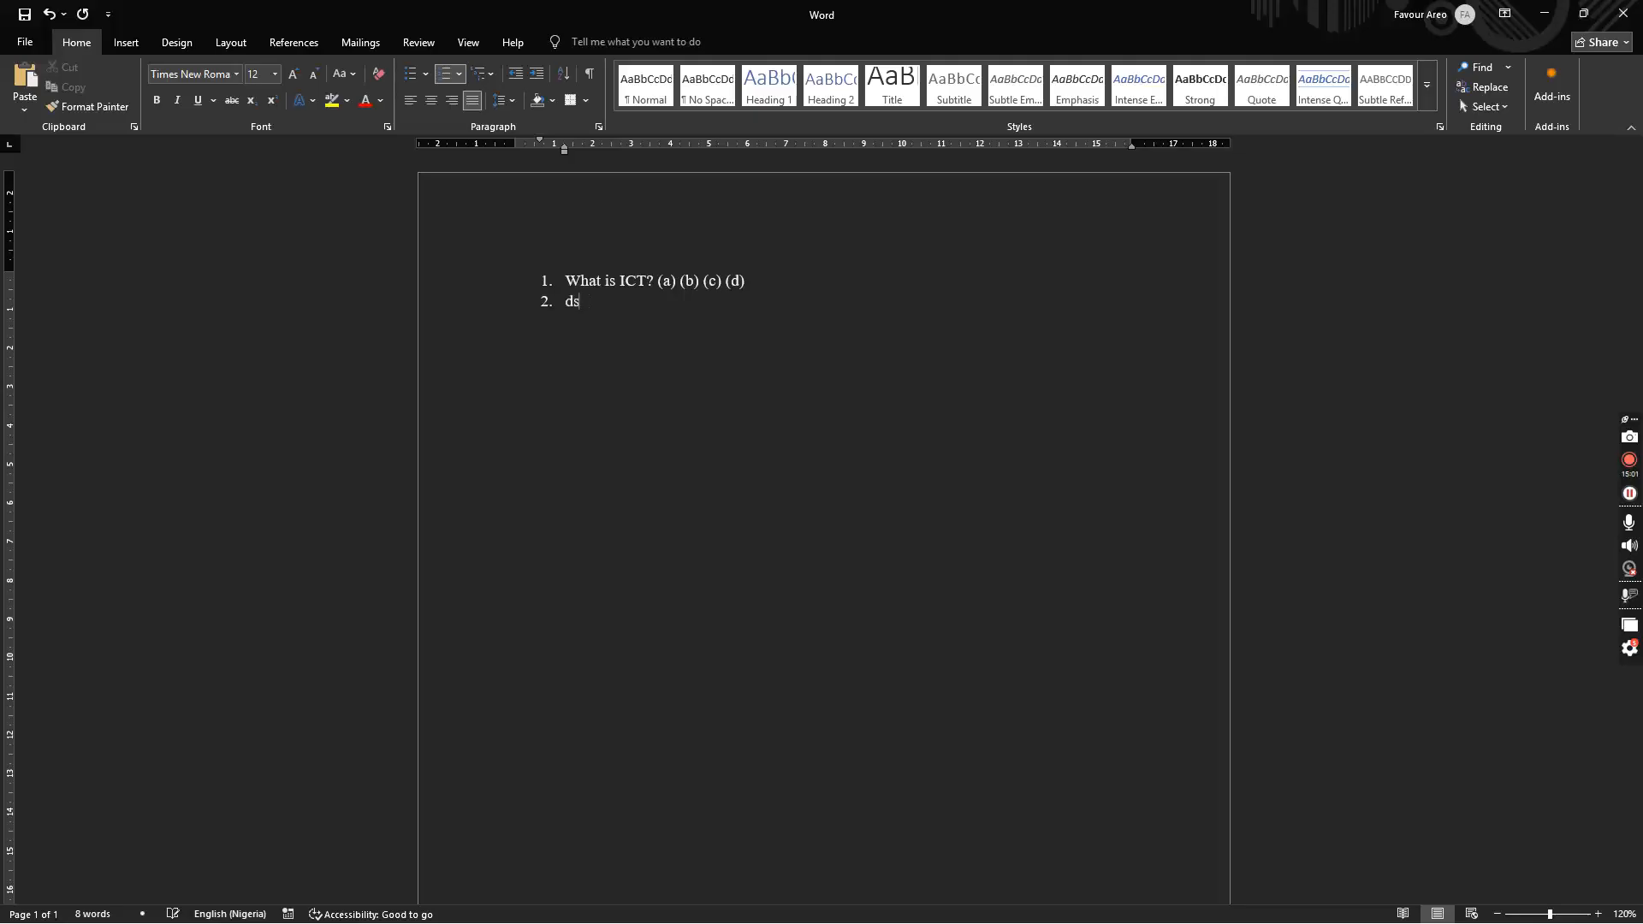
{"action": "key", "text": "Return"}
{"action": "type", "text": "dsghhjsdg"}
{"action": "key", "text": "Return"}
{"action": "type", "text": "dsjsd"}
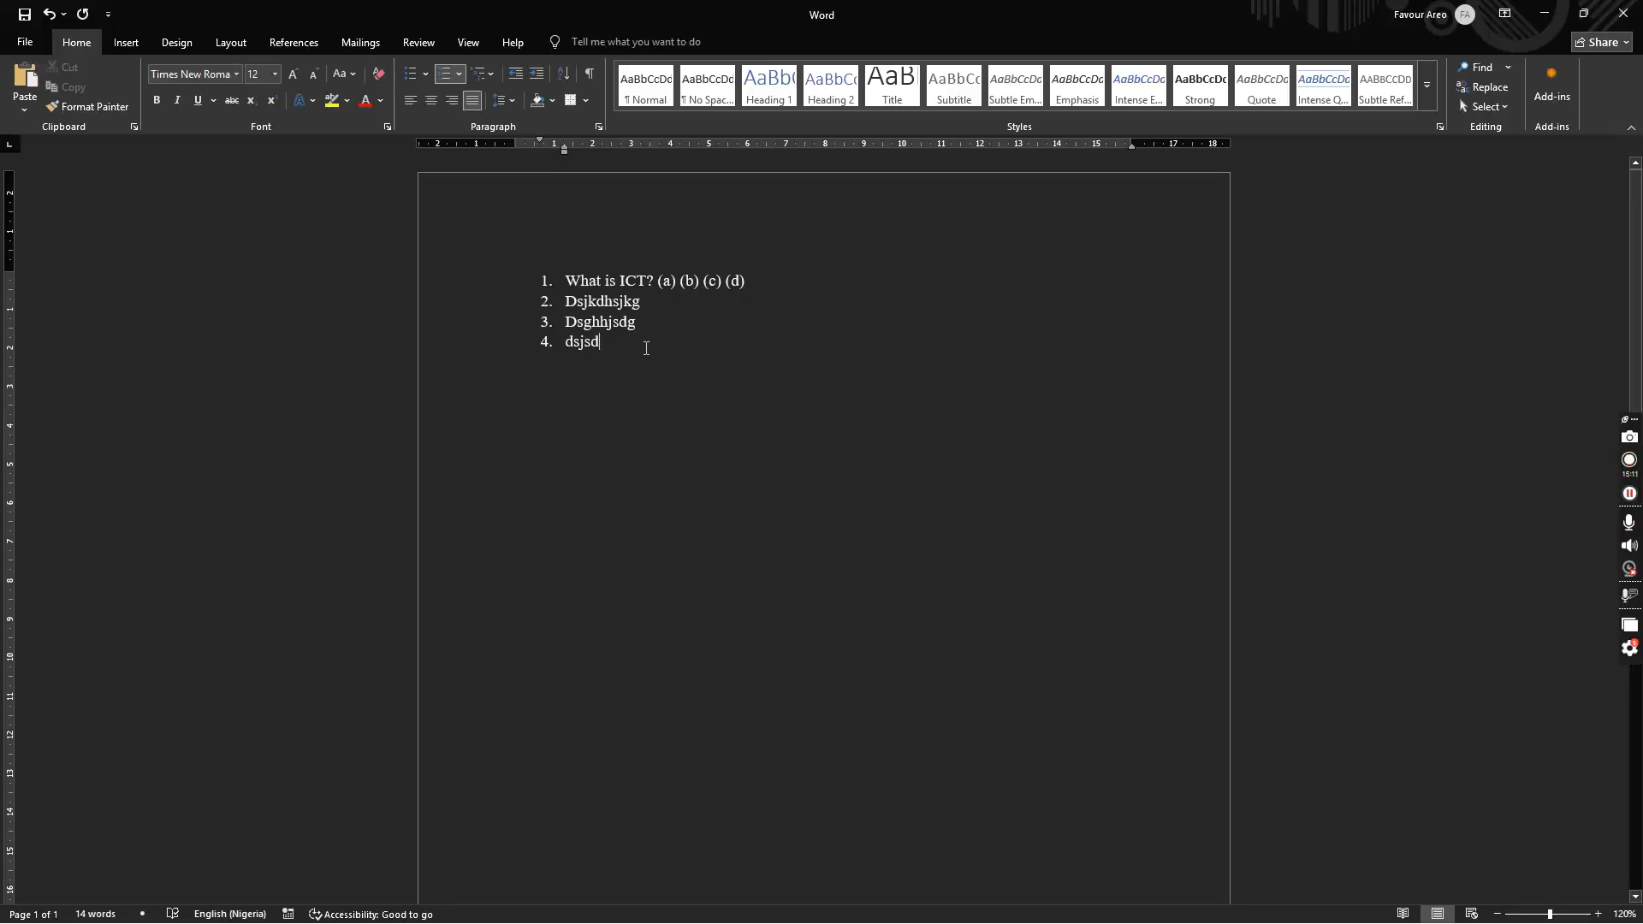
{"action": "key", "text": "shift+Home"}
{"action": "key", "text": "BackSpace"}
{"action": "key", "text": "BackSpace"}
{"action": "key", "text": "BackSpace"}
{"action": "key", "text": "BackSpace"}
{"action": "left_click_drag", "start_coordinate": [649, 332], "coordinate": [547, 280]}
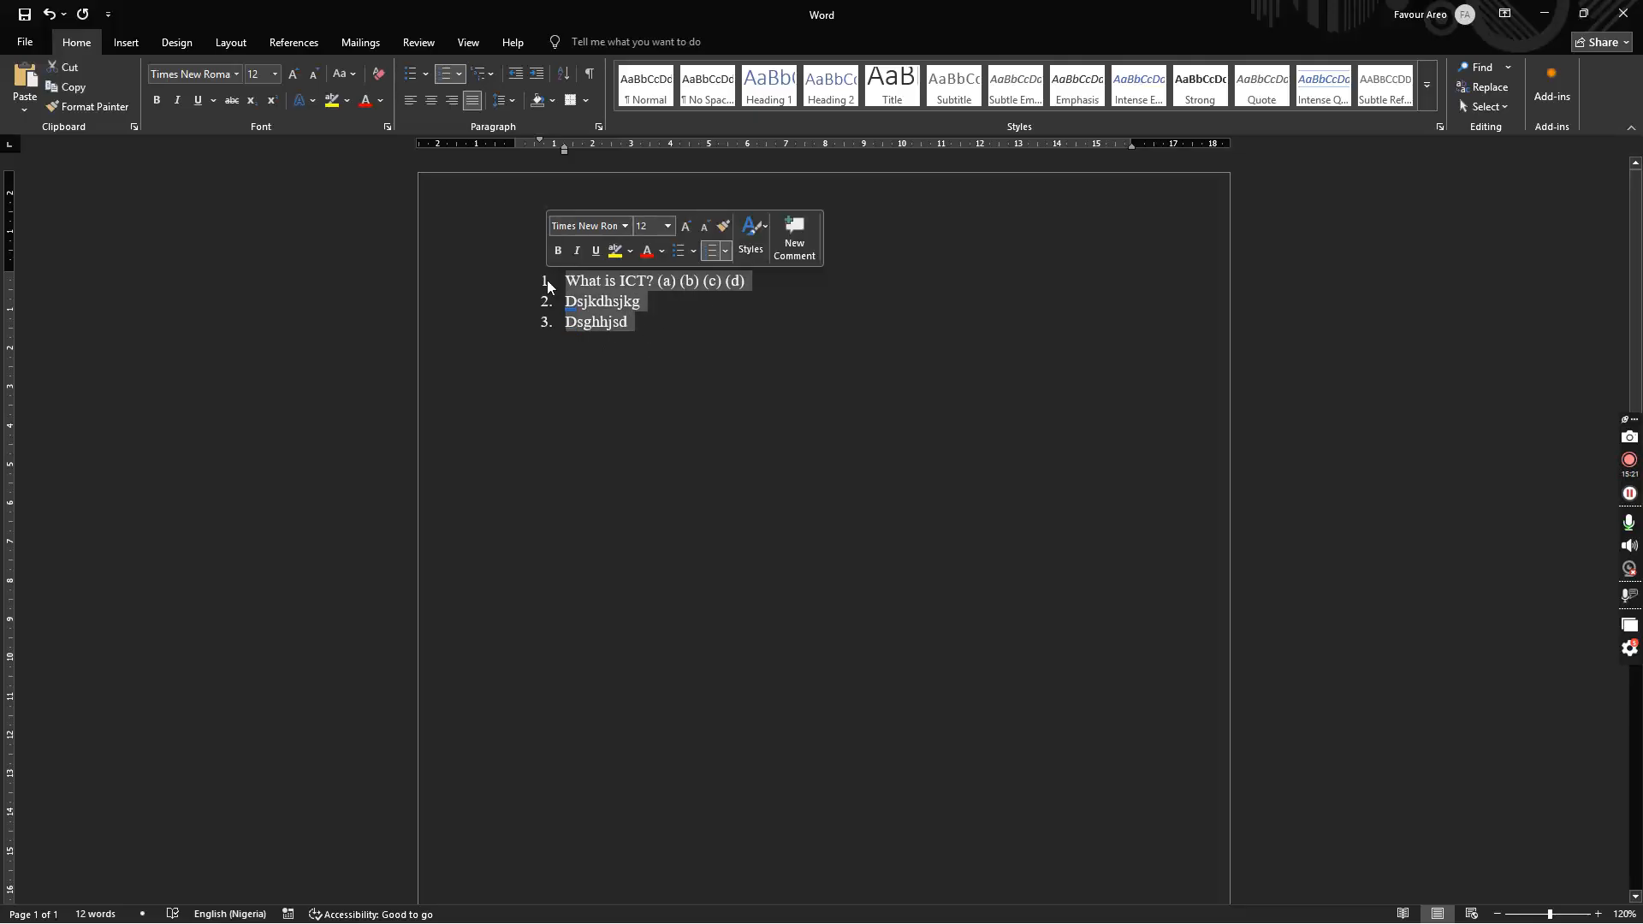
{"action": "key", "text": "BackSpace"}
{"action": "key", "text": "BackSpace"}
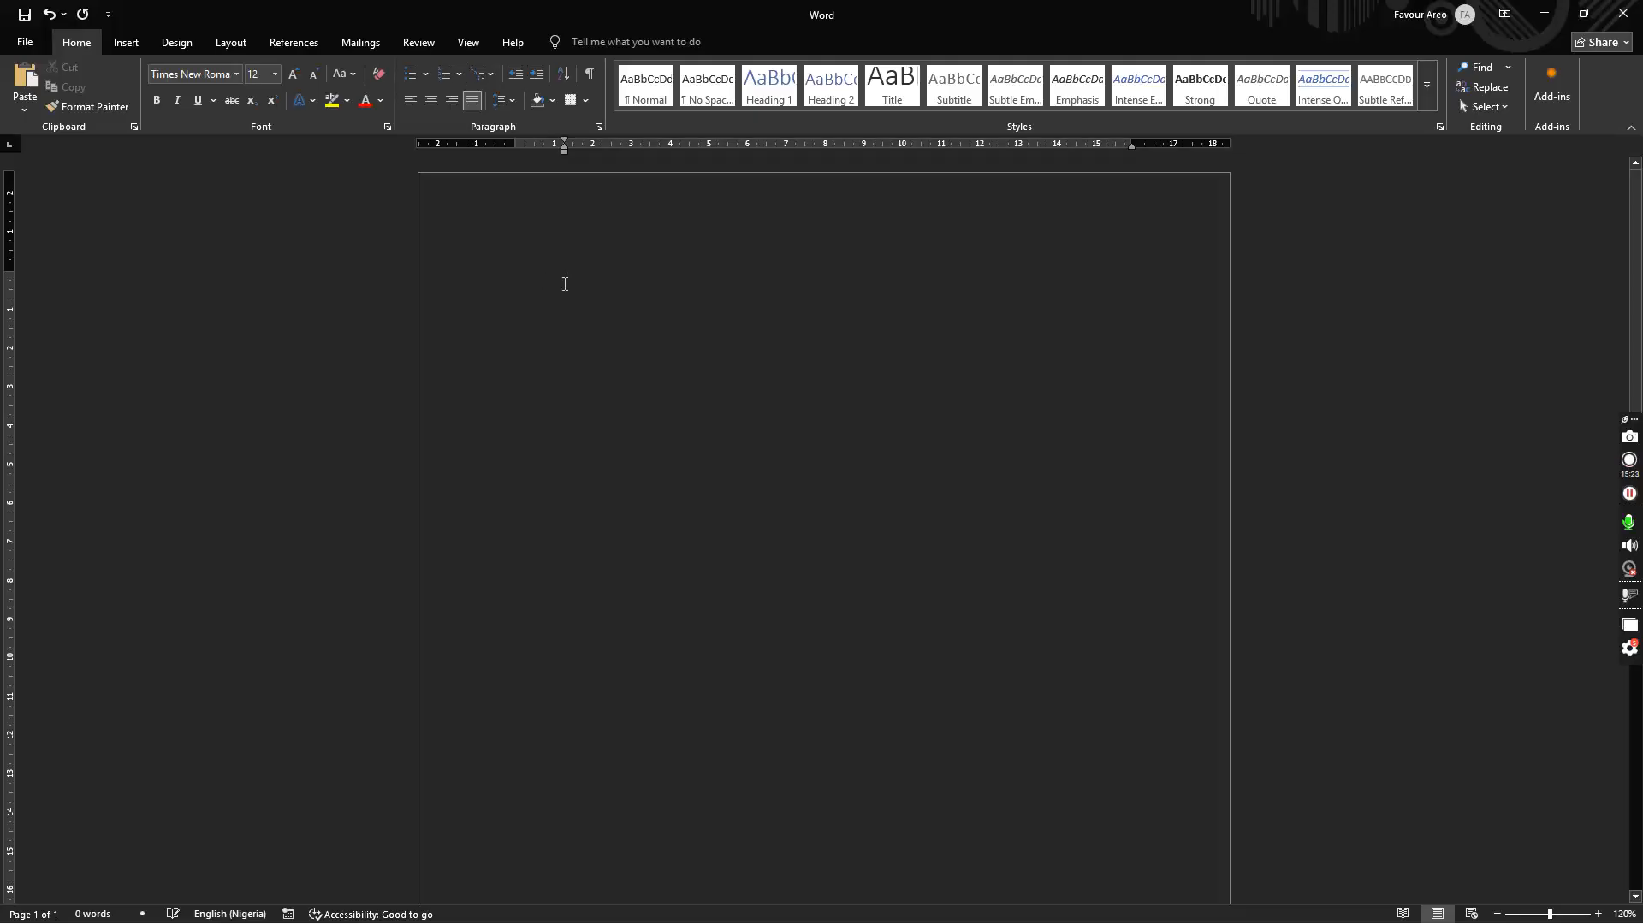
Step: Type and remove 2/3, then insert a blank equation from the Insert tab
{"action": "type", "text": "2/3"}
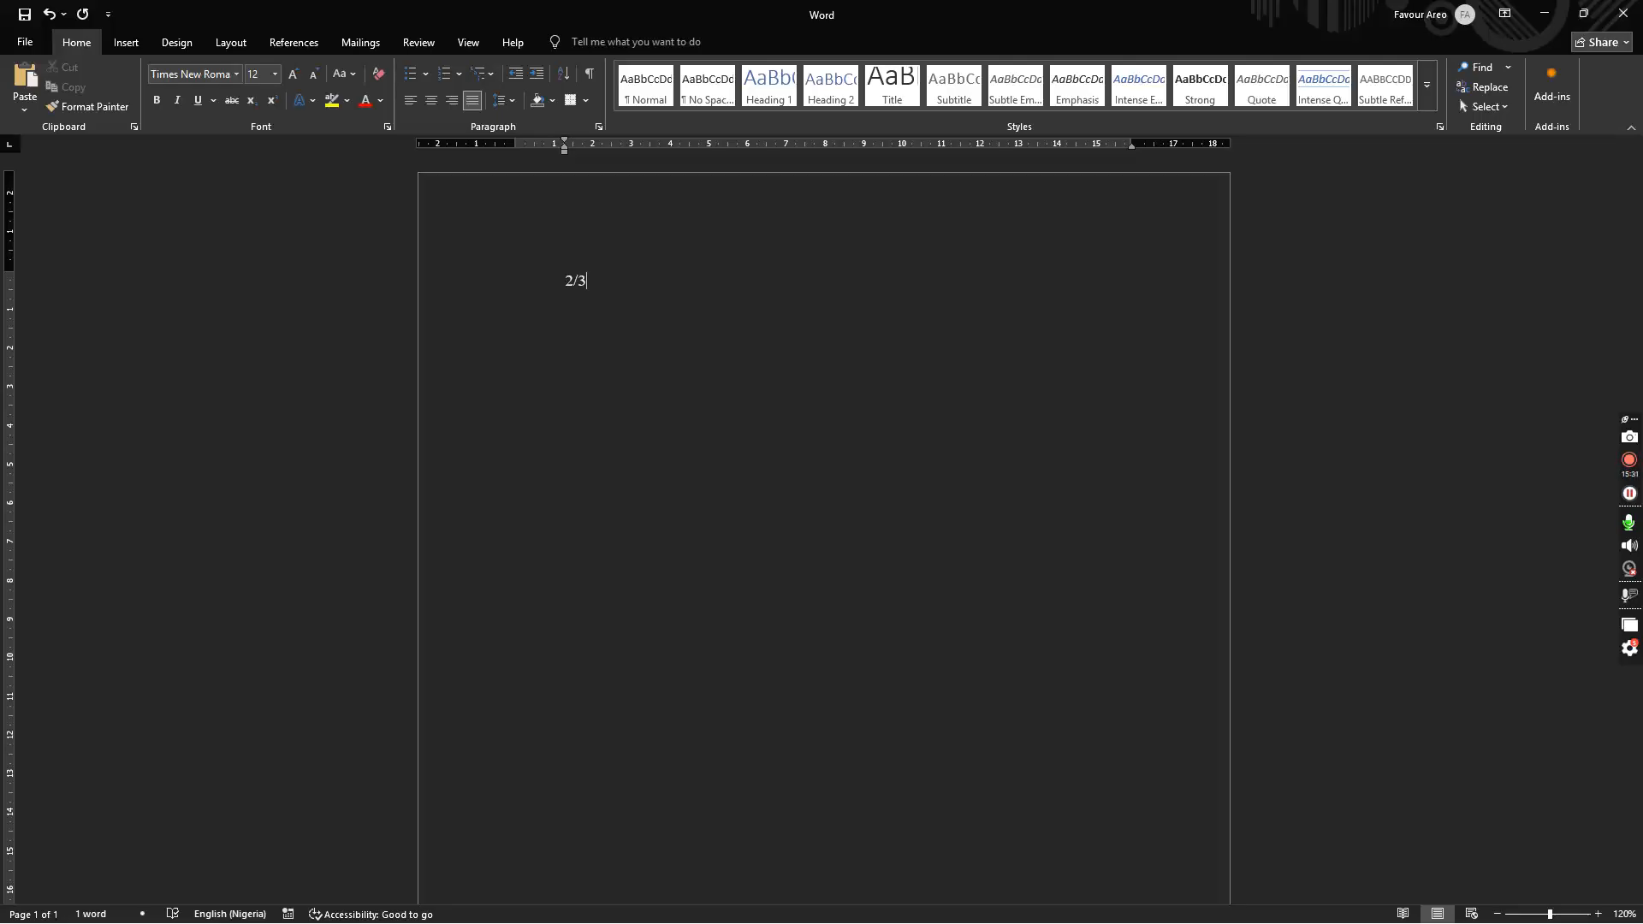
{"action": "key", "text": "BackSpace"}
{"action": "key", "text": "BackSpace"}
{"action": "left_click", "coordinate": [125, 43]}
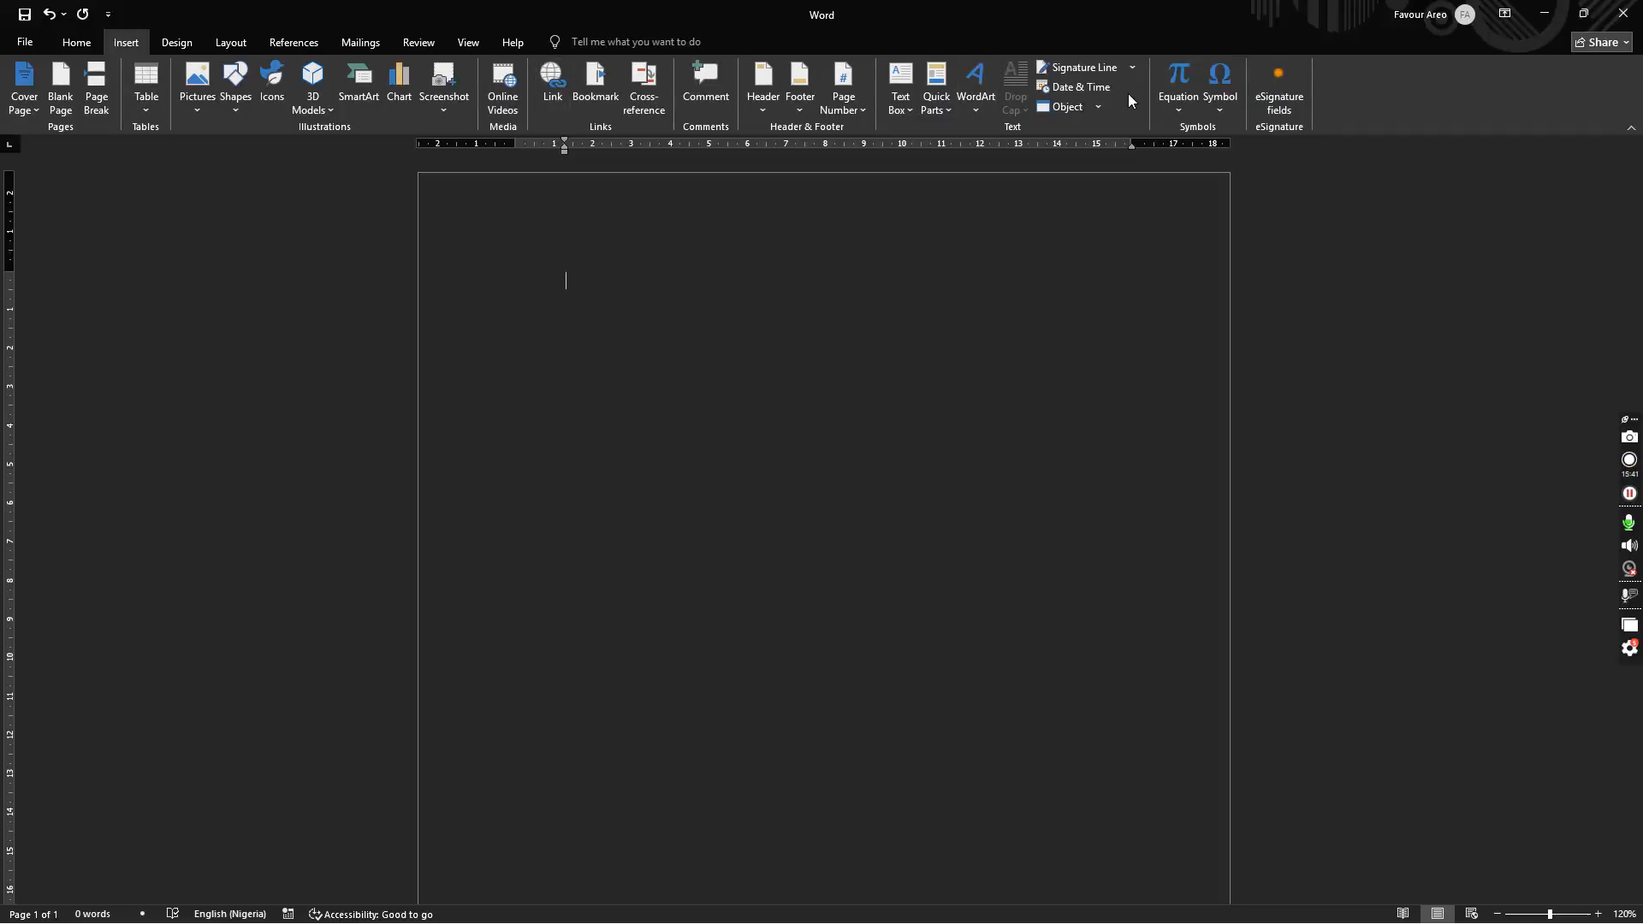
{"action": "left_click", "coordinate": [1179, 75]}
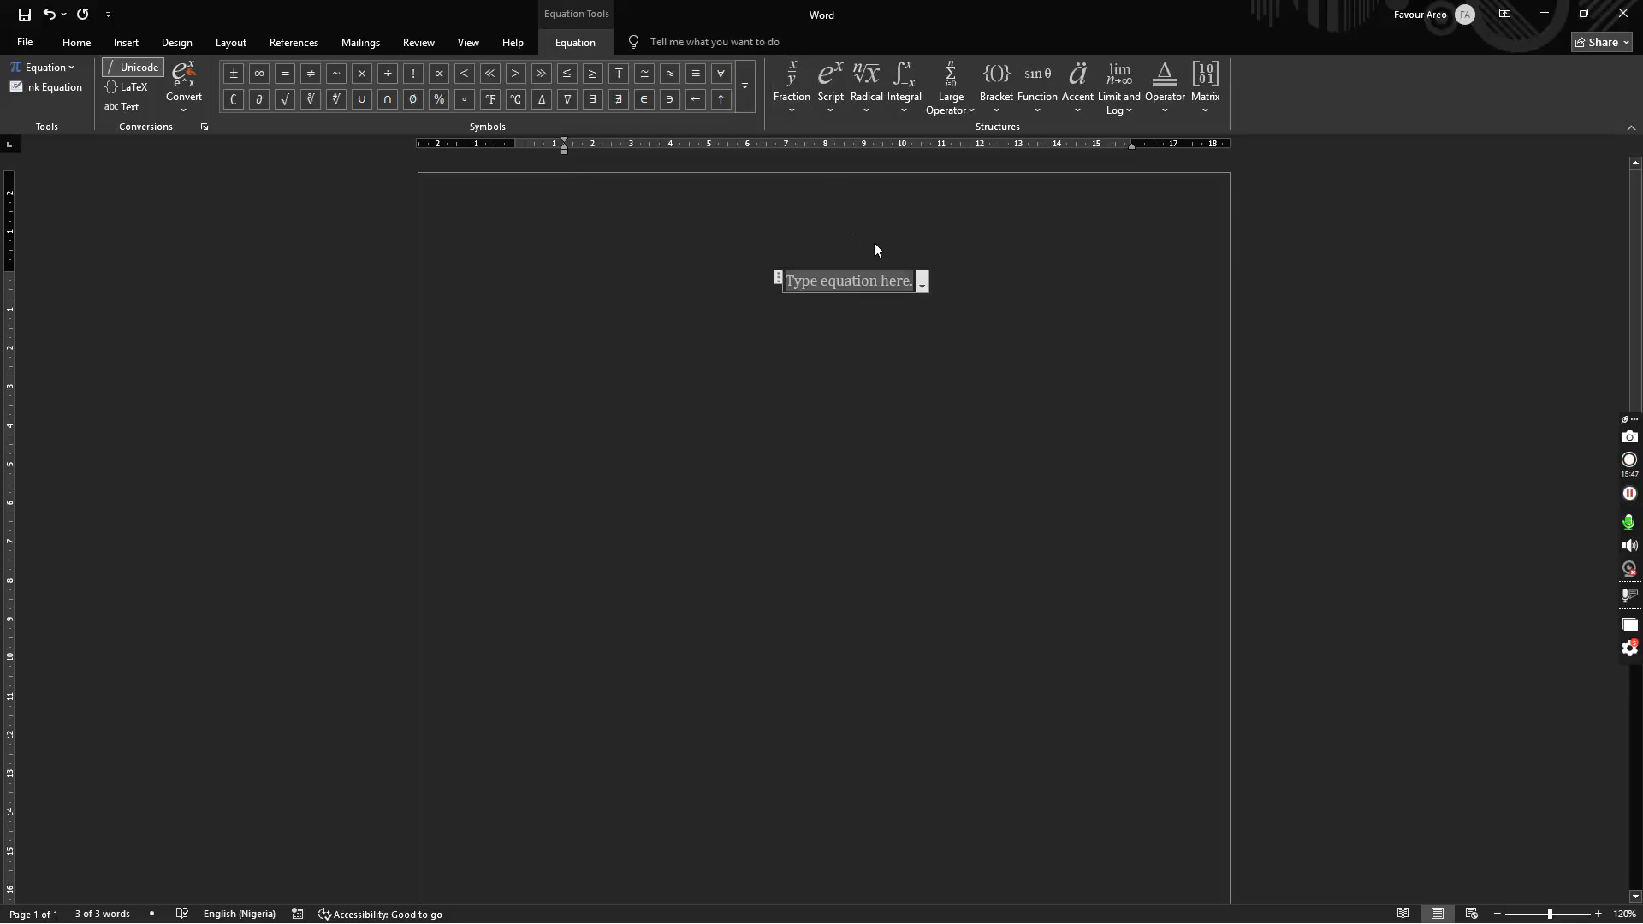
{"action": "left_click", "coordinate": [933, 347]}
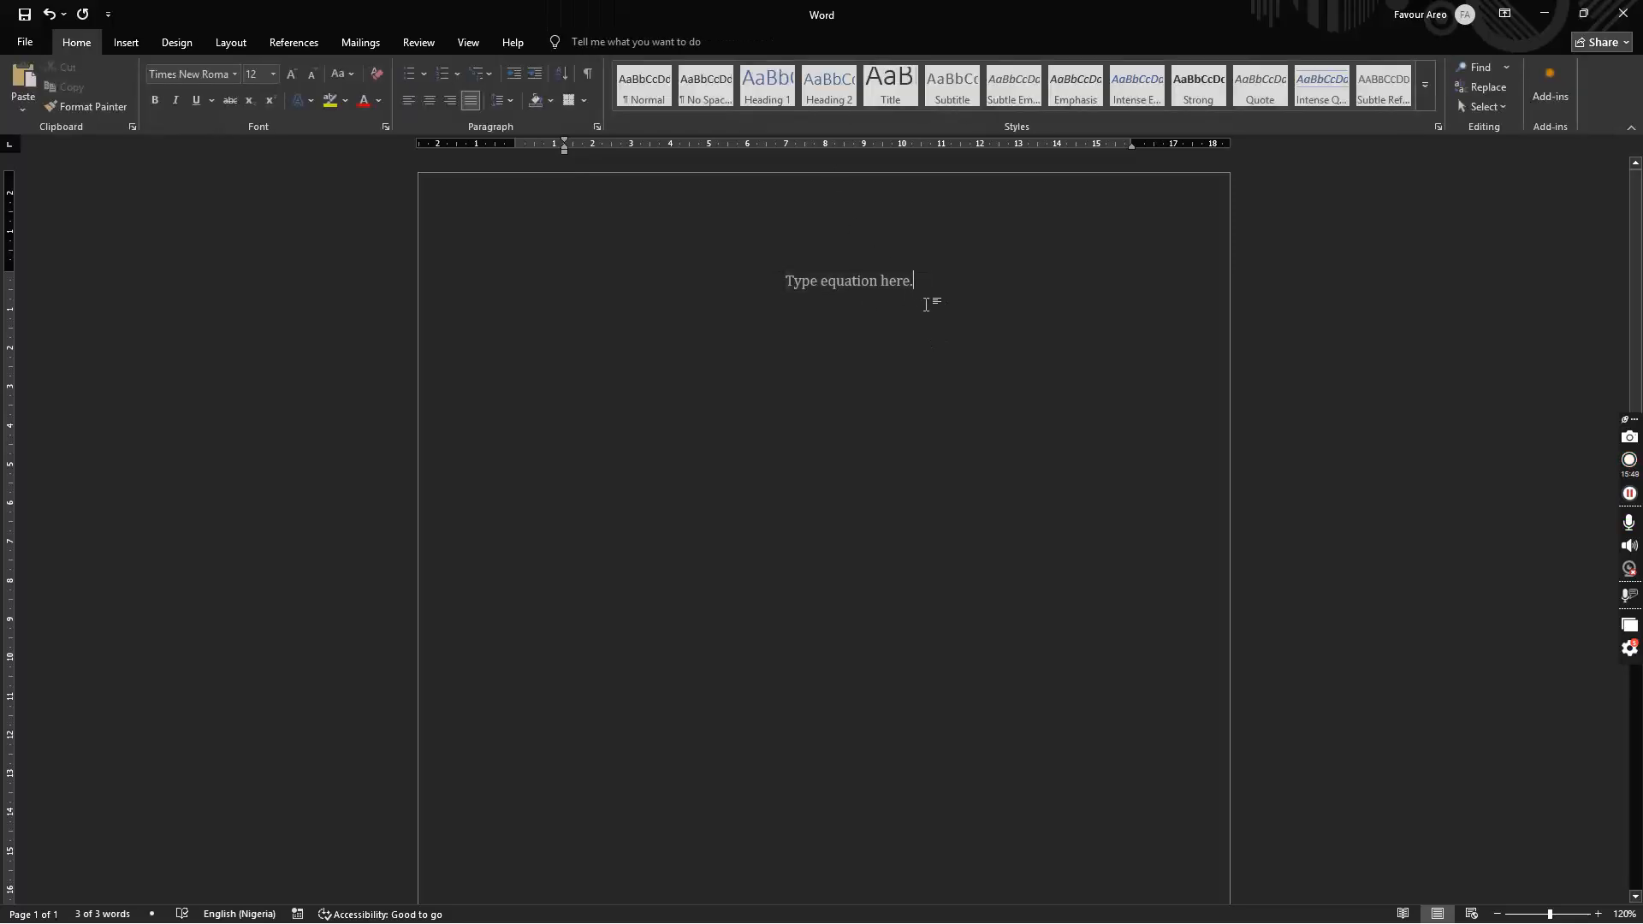
{"action": "left_click", "coordinate": [880, 285]}
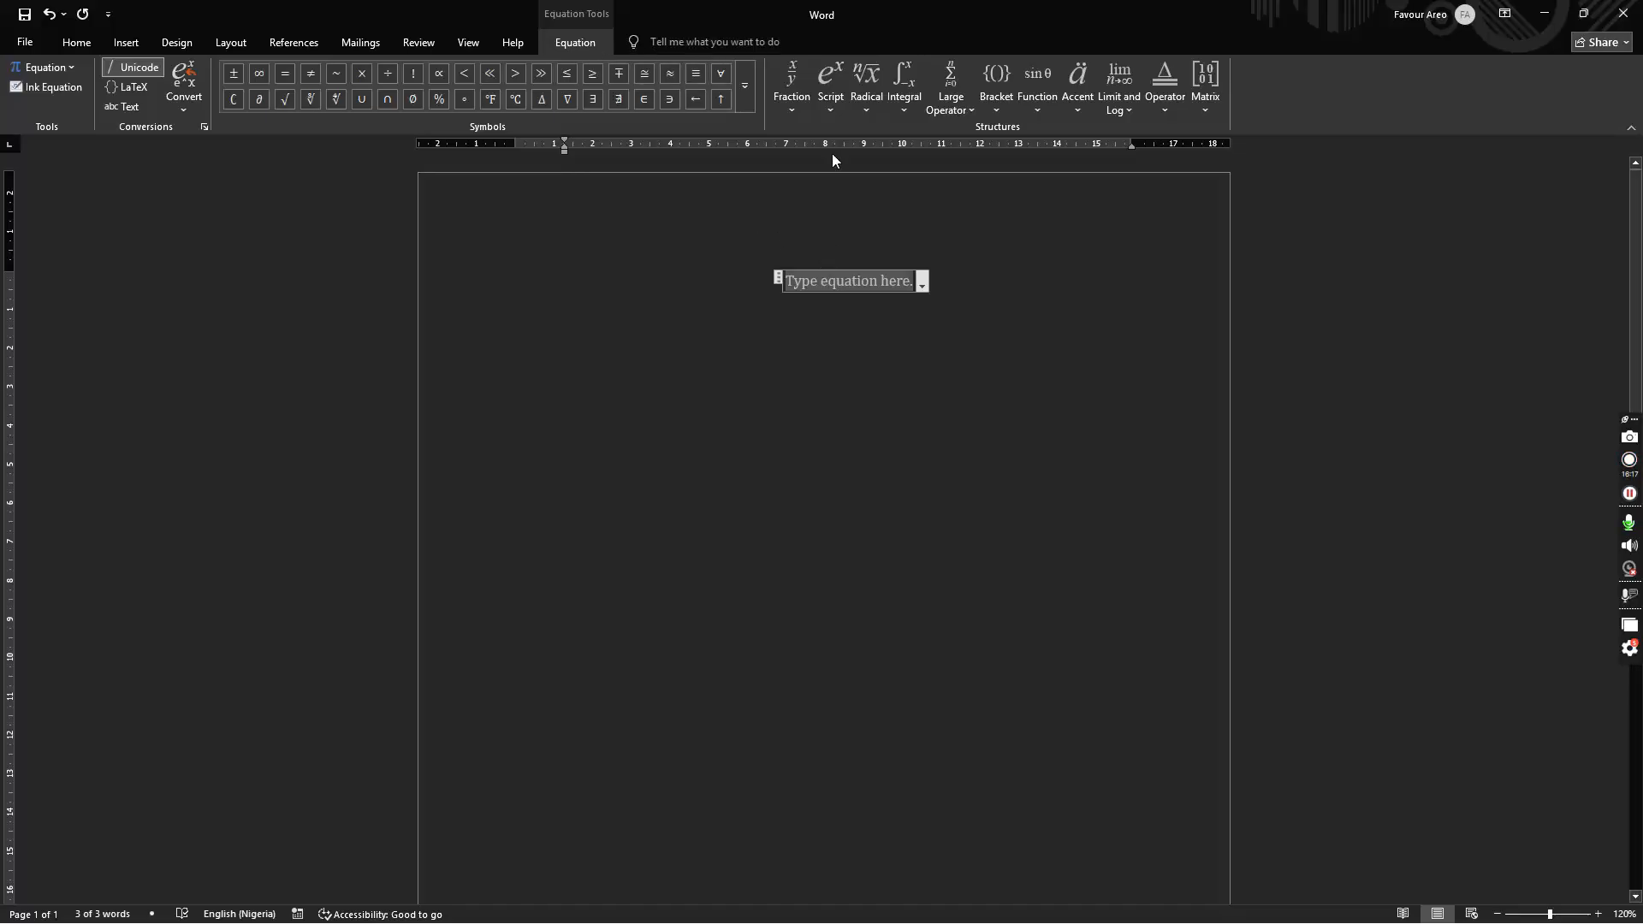
Step: Insert a stacked 2/3 fraction equation, then select and delete it
{"action": "left_click", "coordinate": [793, 82]}
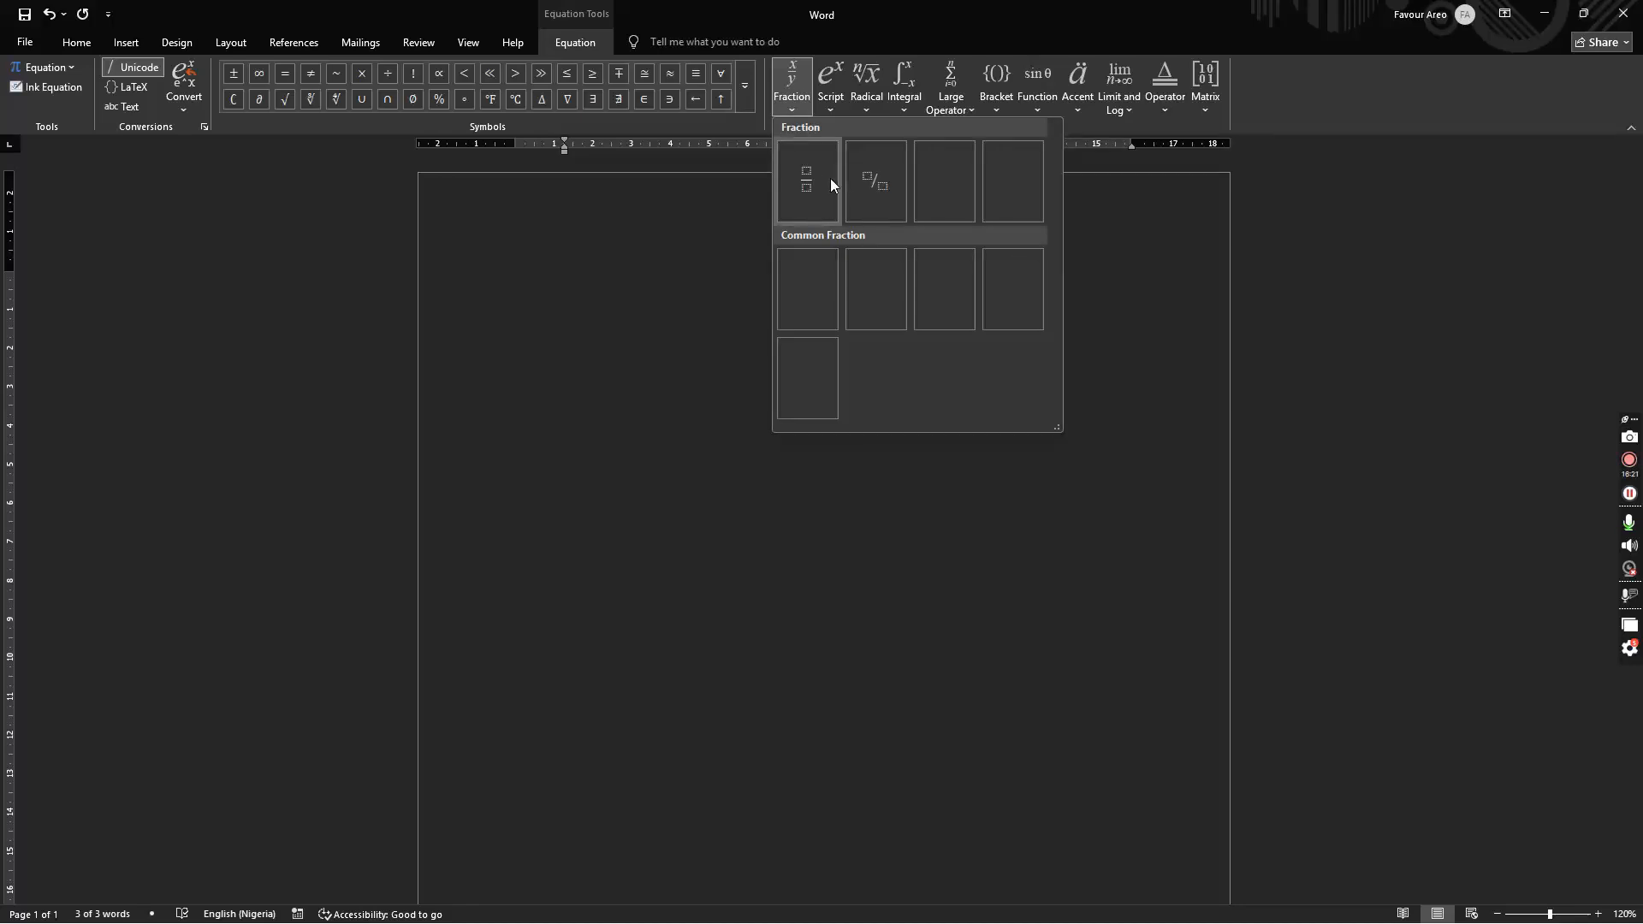
{"action": "left_click", "coordinate": [819, 178]}
{"action": "key", "text": "Up"}
{"action": "type", "text": "2"}
{"action": "key", "text": "Down"}
{"action": "type", "text": "3"}
{"action": "left_click", "coordinate": [924, 304]}
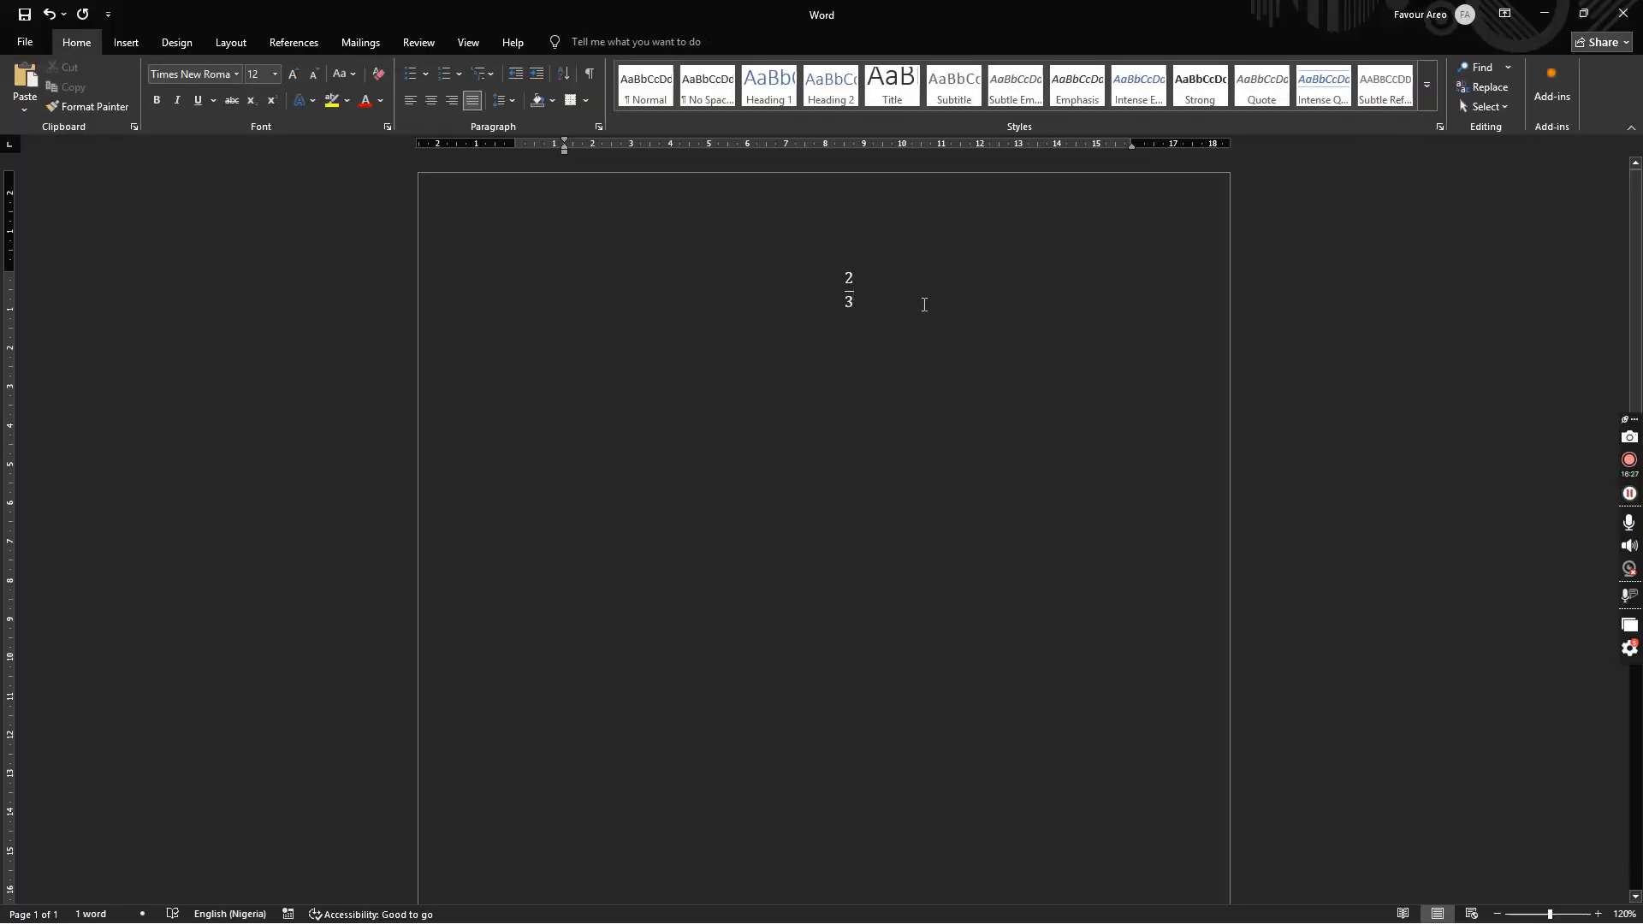
{"action": "key", "text": "Left"}
{"action": "key", "text": "ctrl+a"}
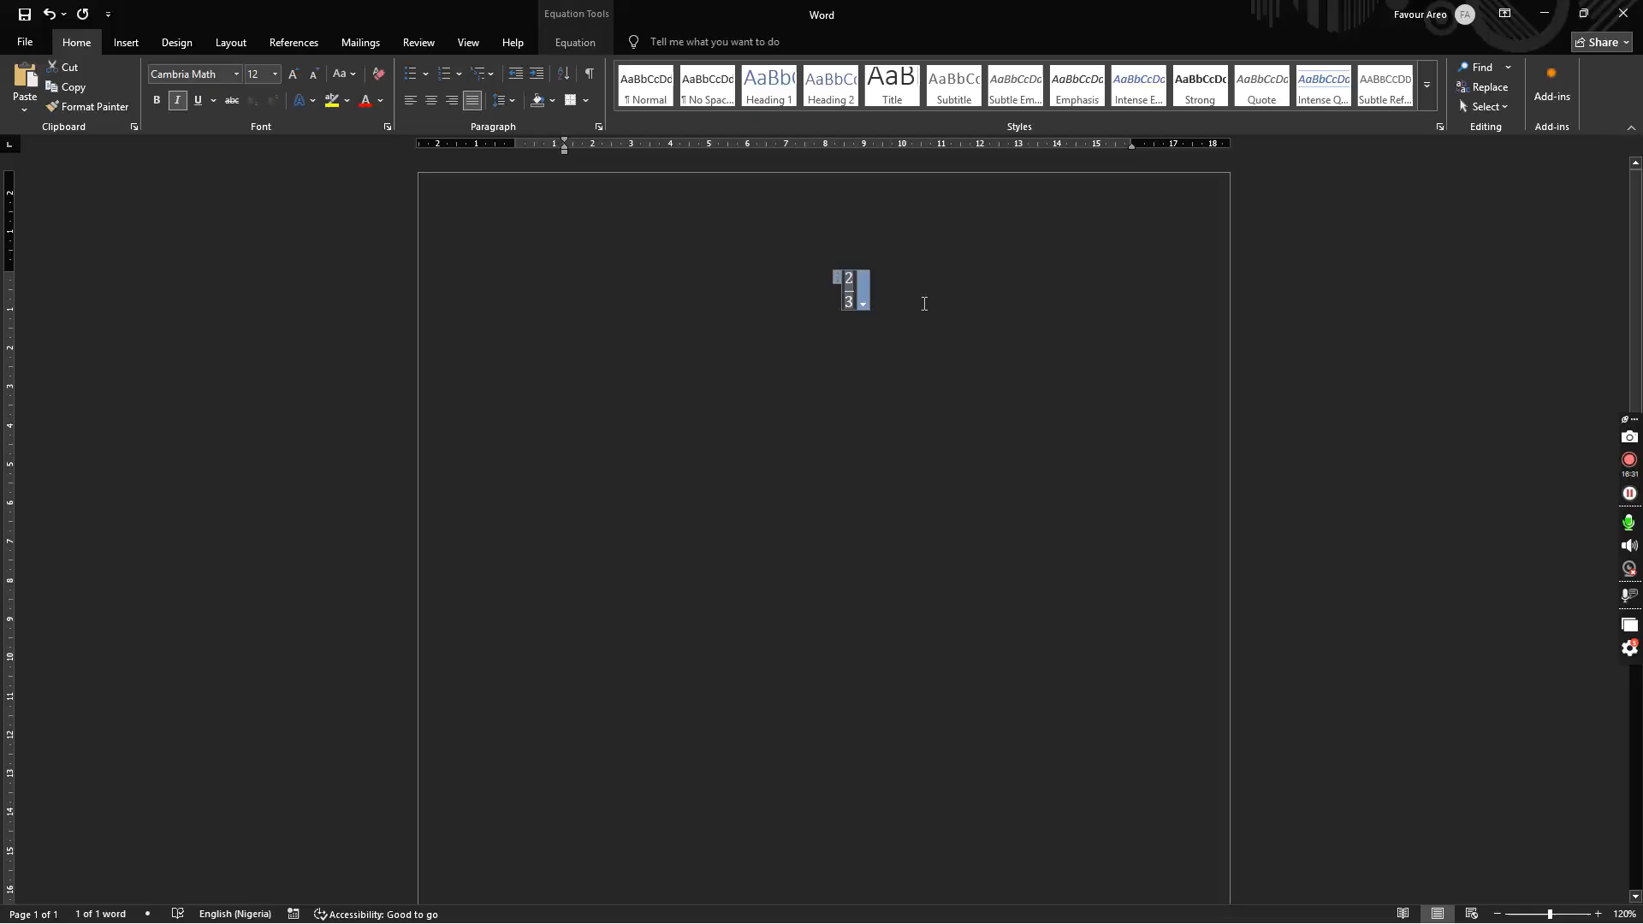
{"action": "key", "text": "Delete"}
Step: Type 2 + 3 as plain text, then erase it
{"action": "type", "text": "2 + 3"}
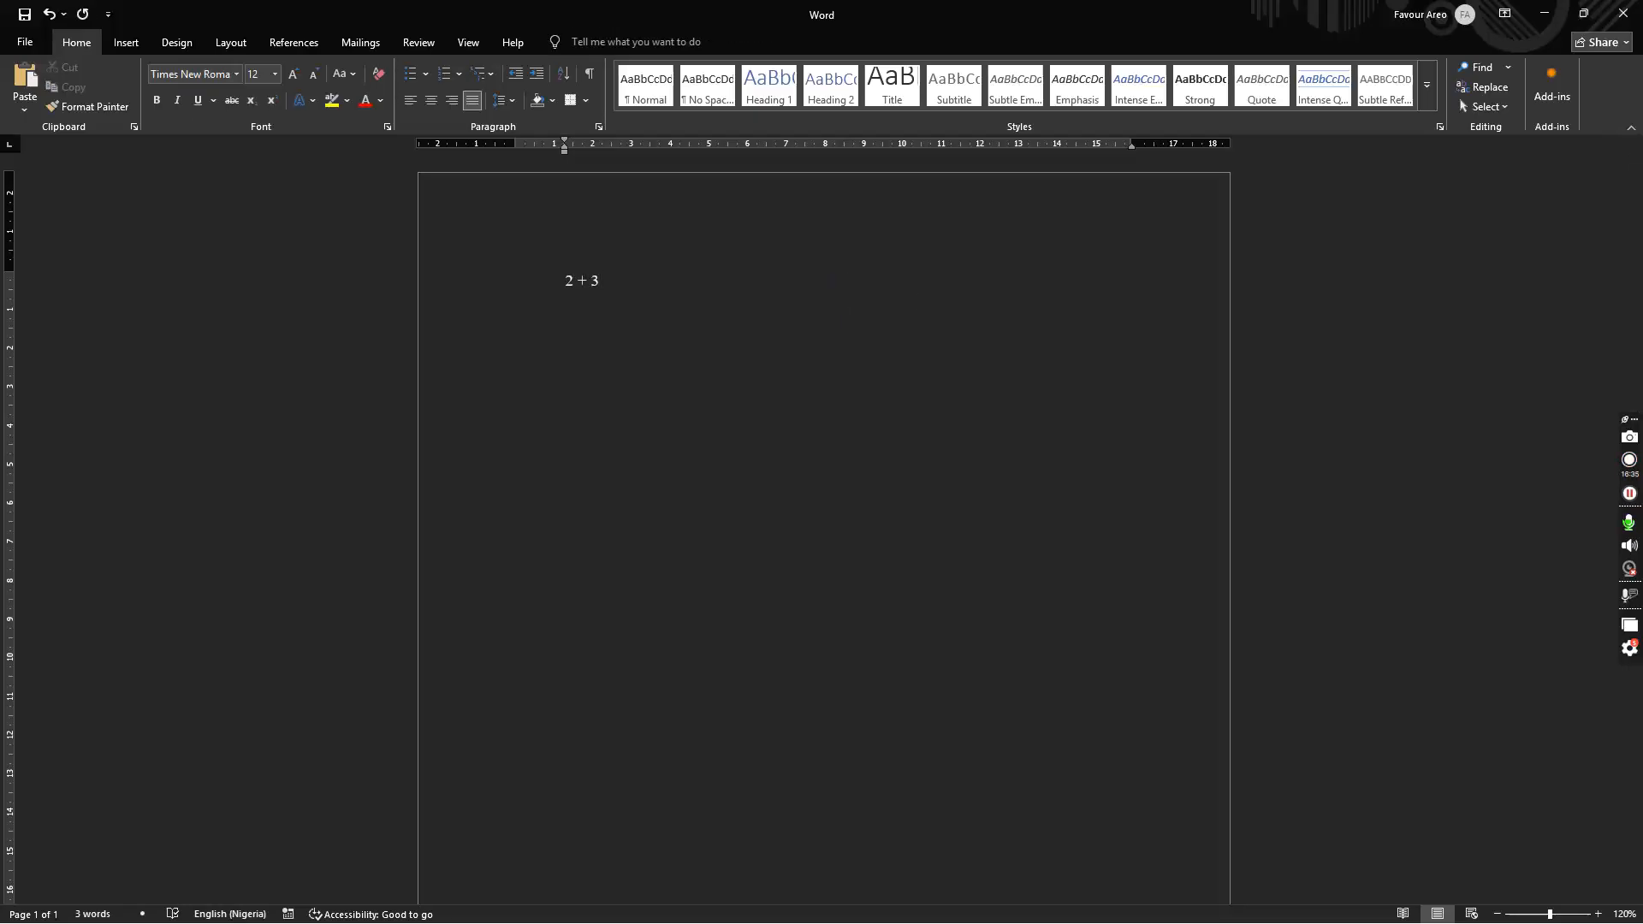
{"action": "key", "text": "BackSpace"}
{"action": "type", "text": "+3"}
{"action": "key", "text": "BackSpace"}
{"action": "key", "text": "BackSpace"}
{"action": "key", "text": "BackSpace"}
{"action": "key", "text": "BackSpace"}
{"action": "key", "text": "BackSpace"}
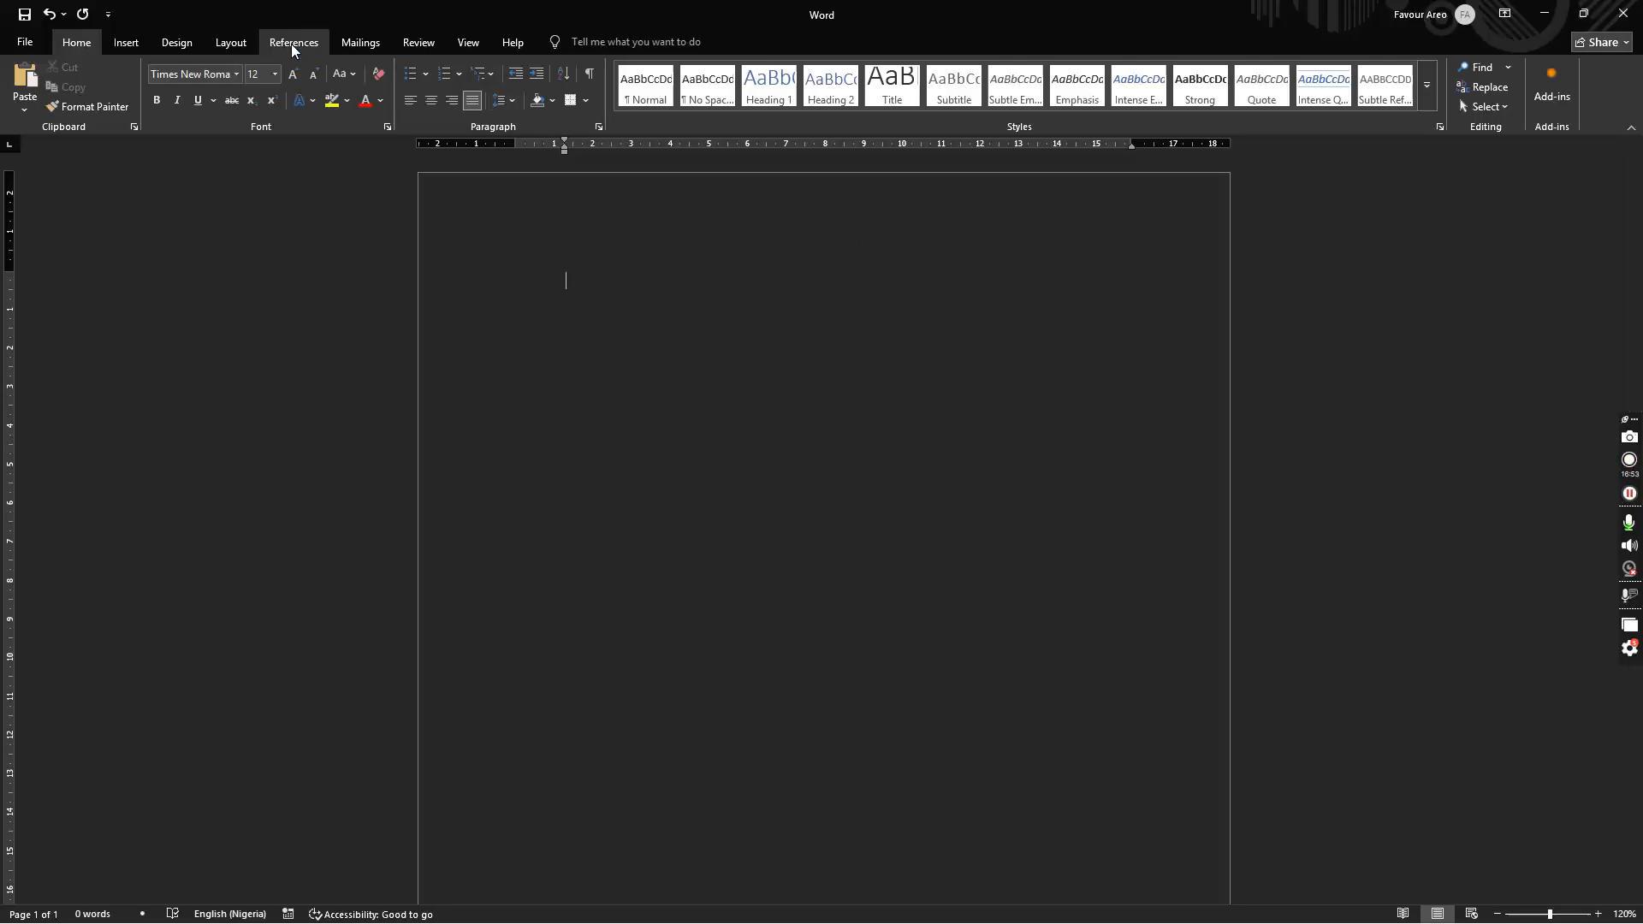
{"action": "left_click", "coordinate": [111, 32]}
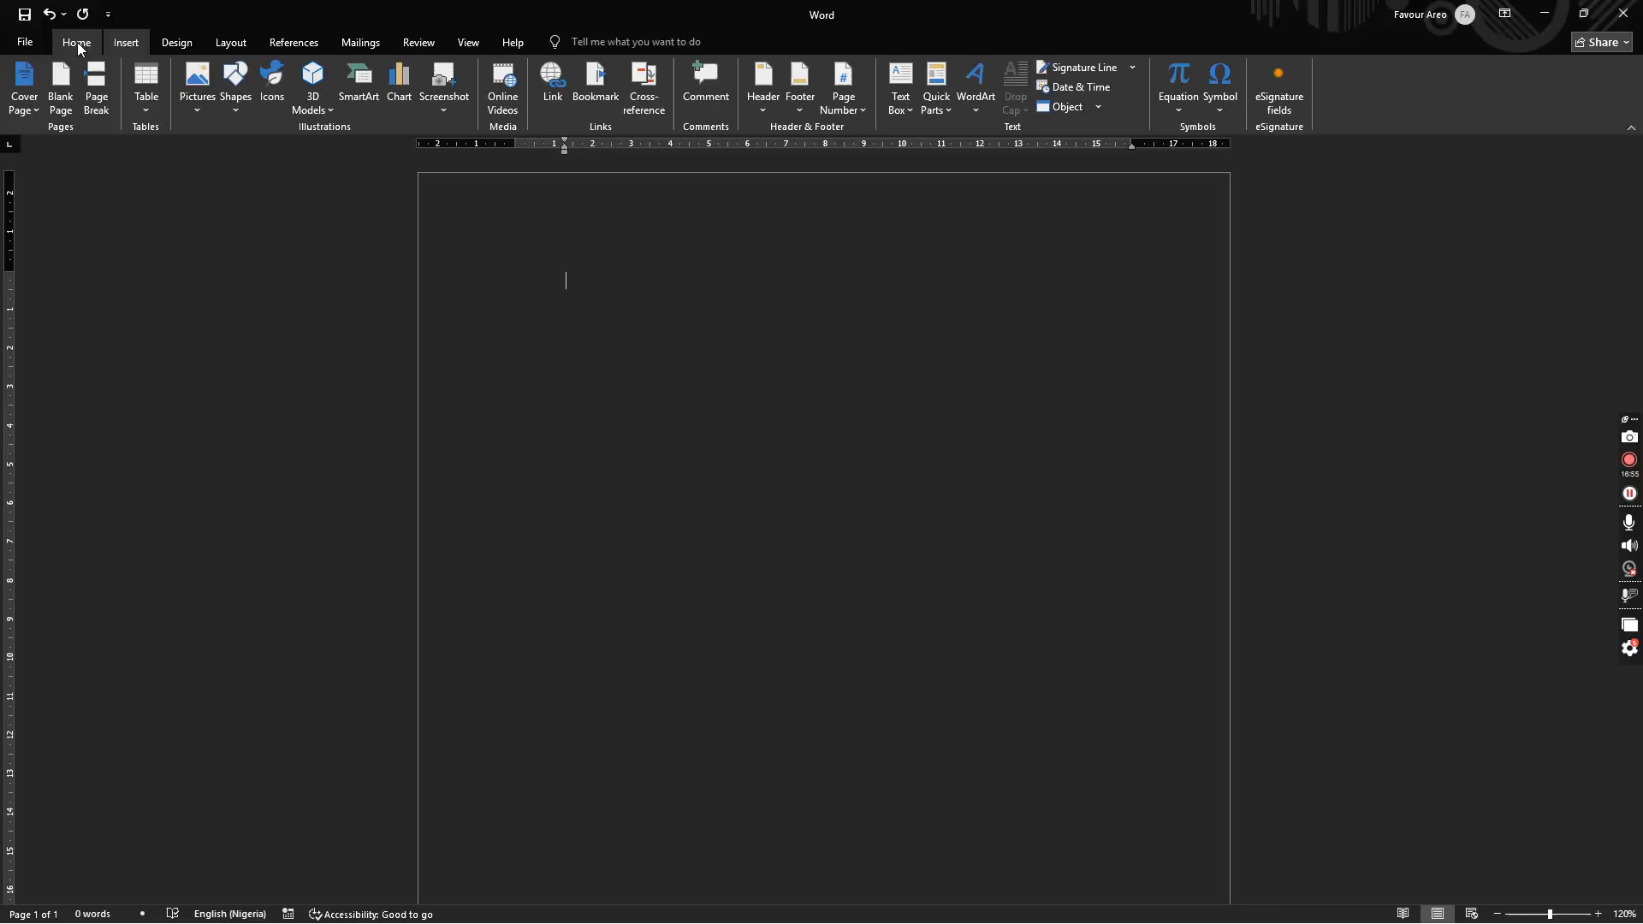
Step: Insert a new equation reading 2 + 3, then clear it back to the placeholder
{"action": "left_click", "coordinate": [77, 43]}
{"action": "left_click", "coordinate": [126, 42]}
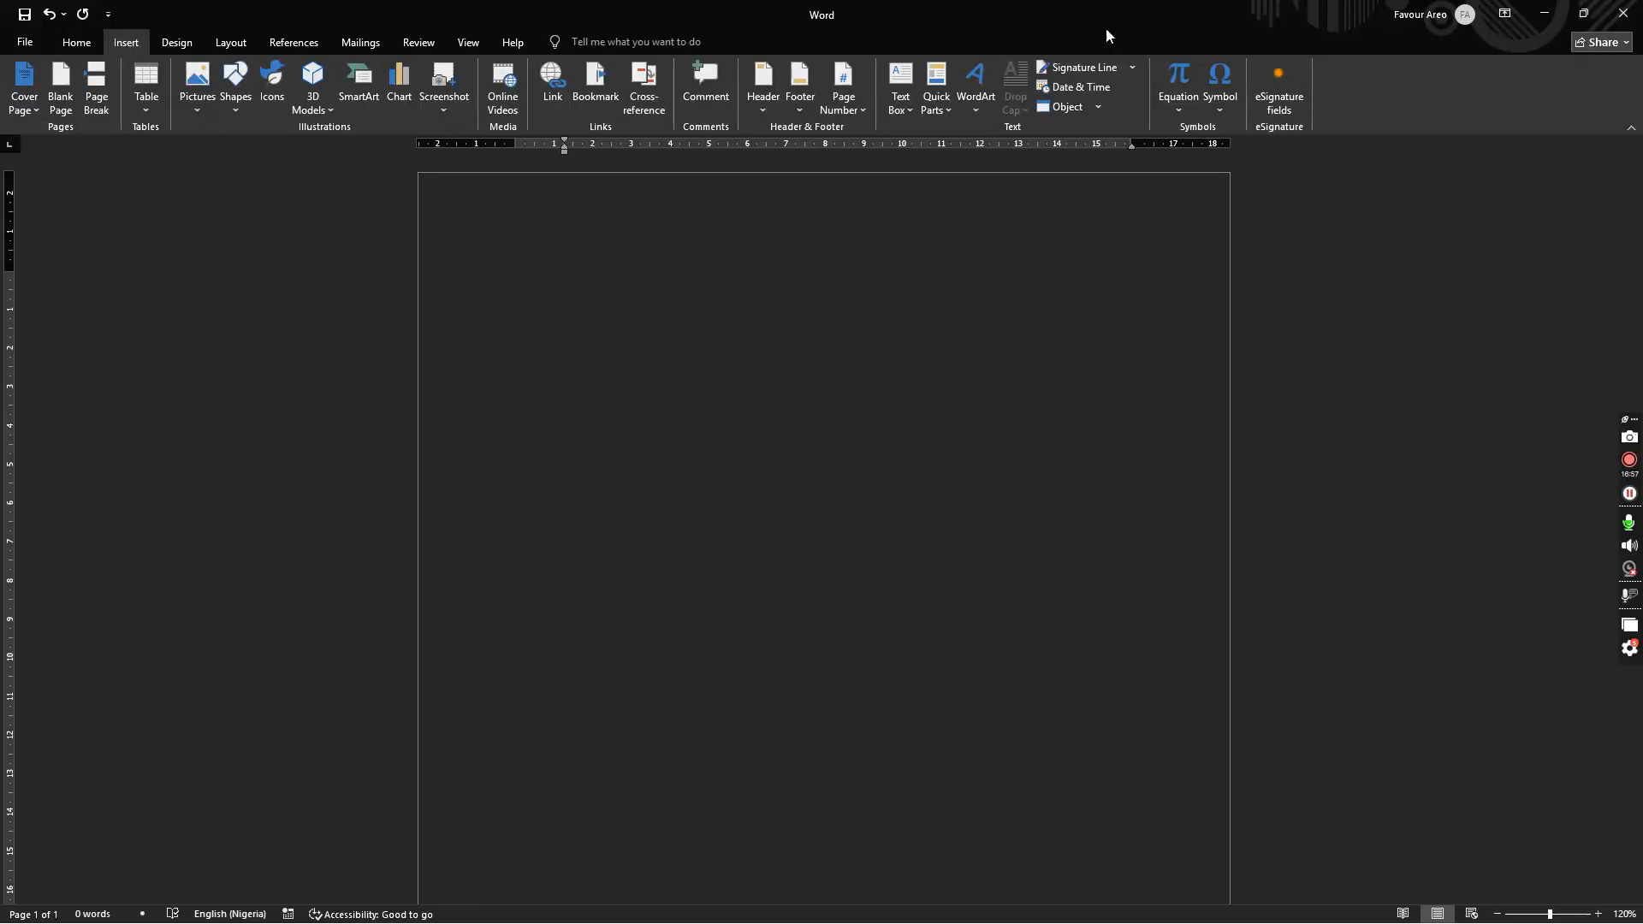
{"action": "left_click", "coordinate": [1178, 78]}
{"action": "type", "text": "2 + "}
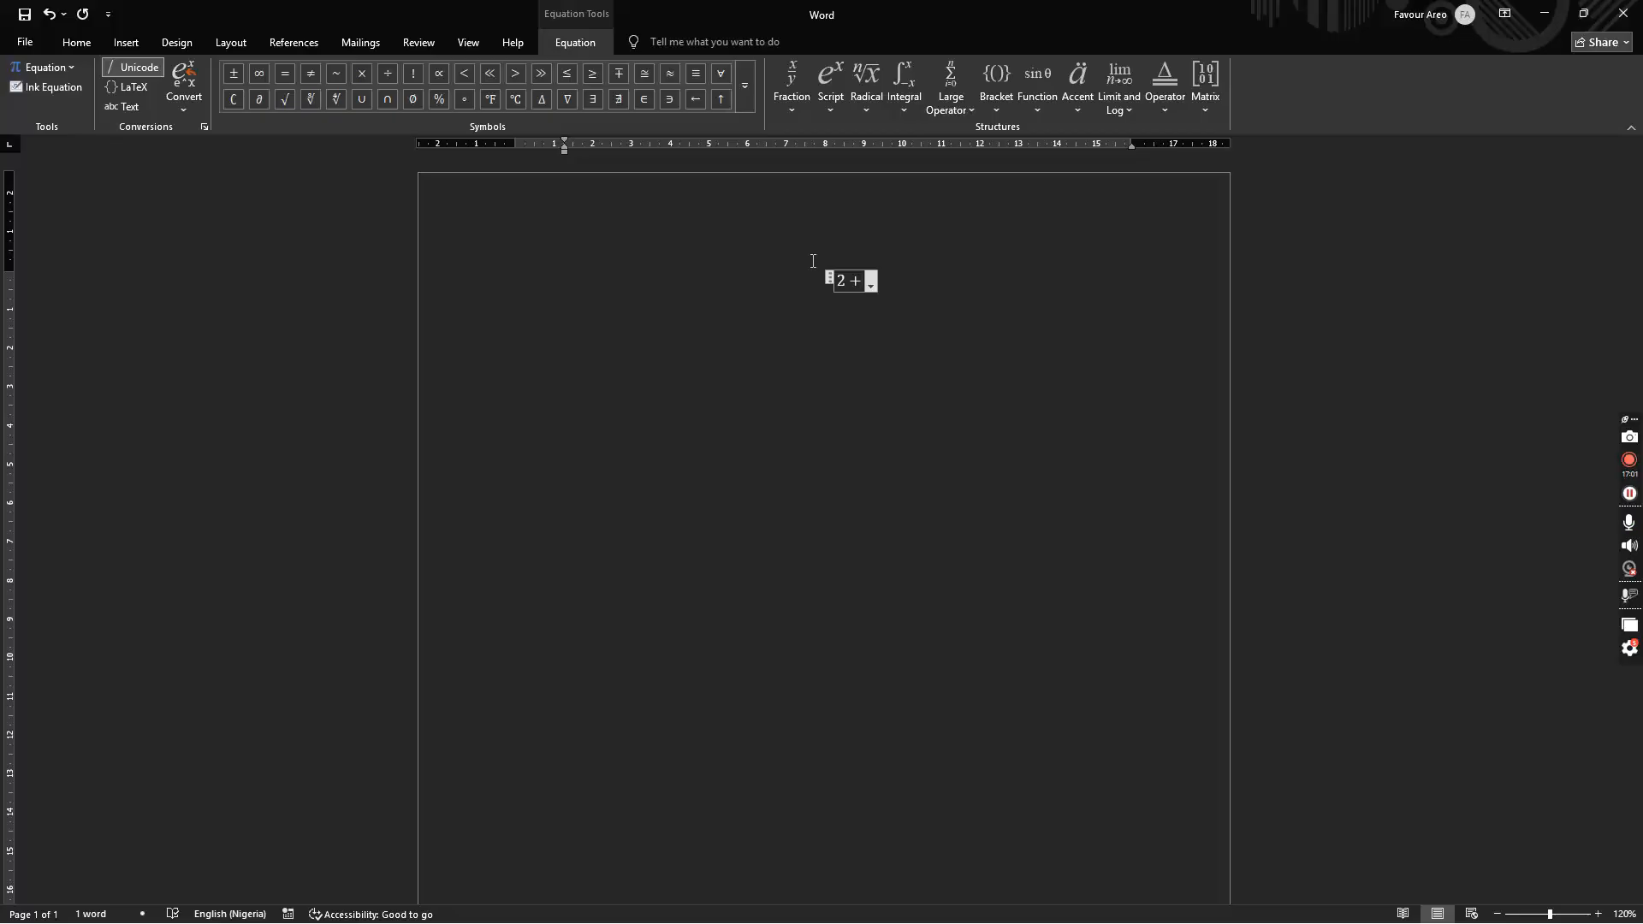
{"action": "type", "text": "3"}
{"action": "left_click", "coordinate": [1144, 414]}
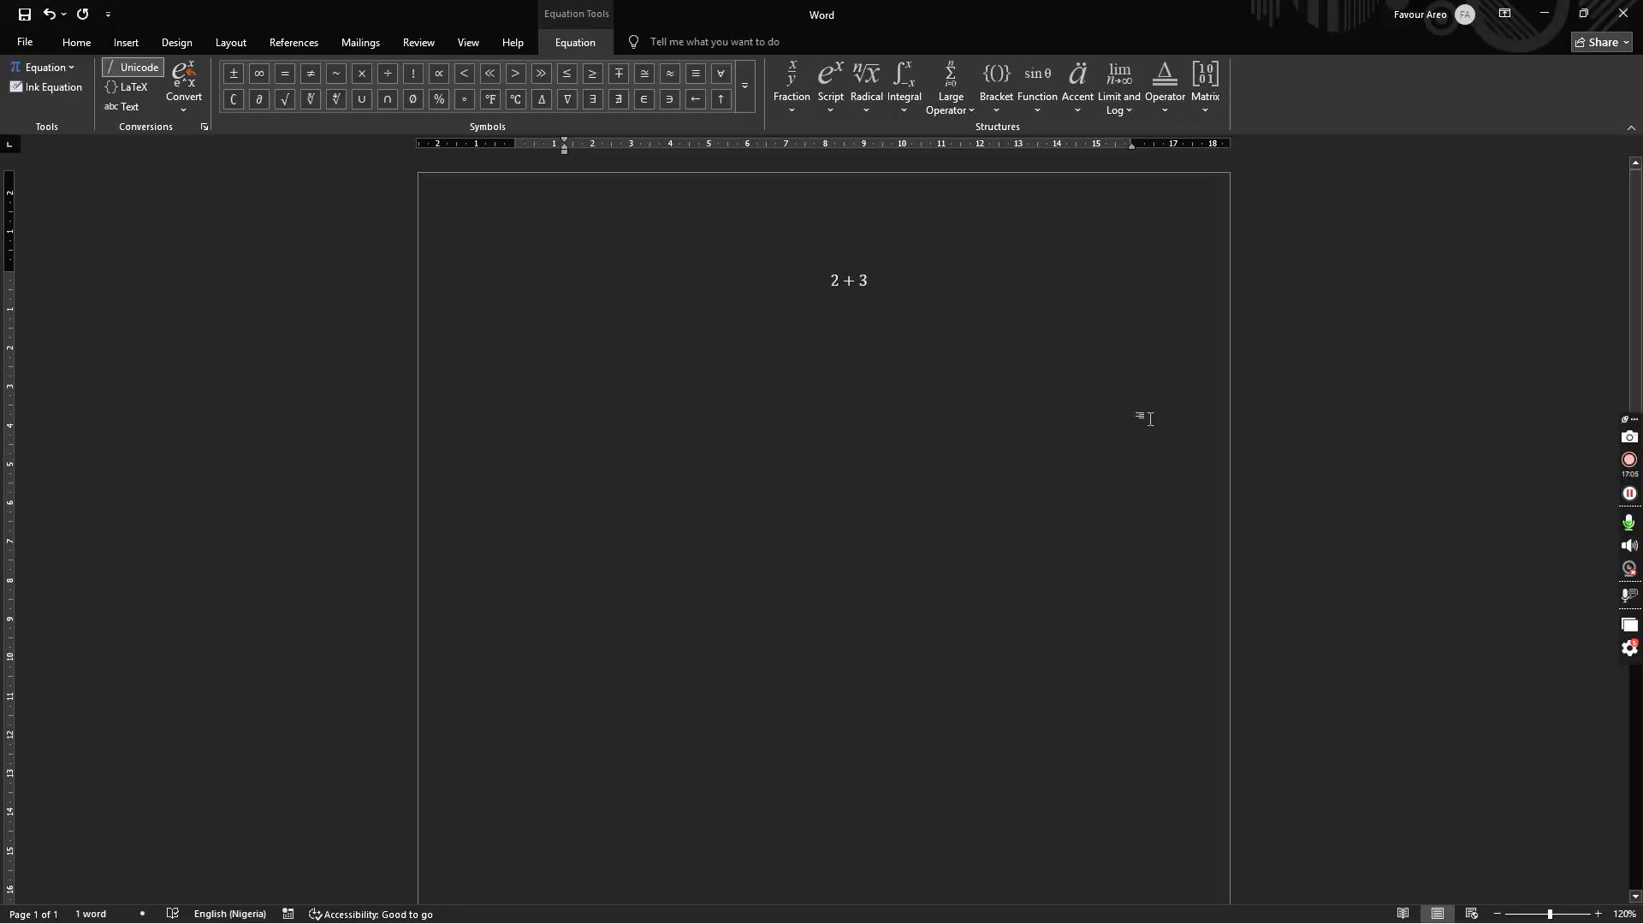
{"action": "left_click", "coordinate": [905, 310]}
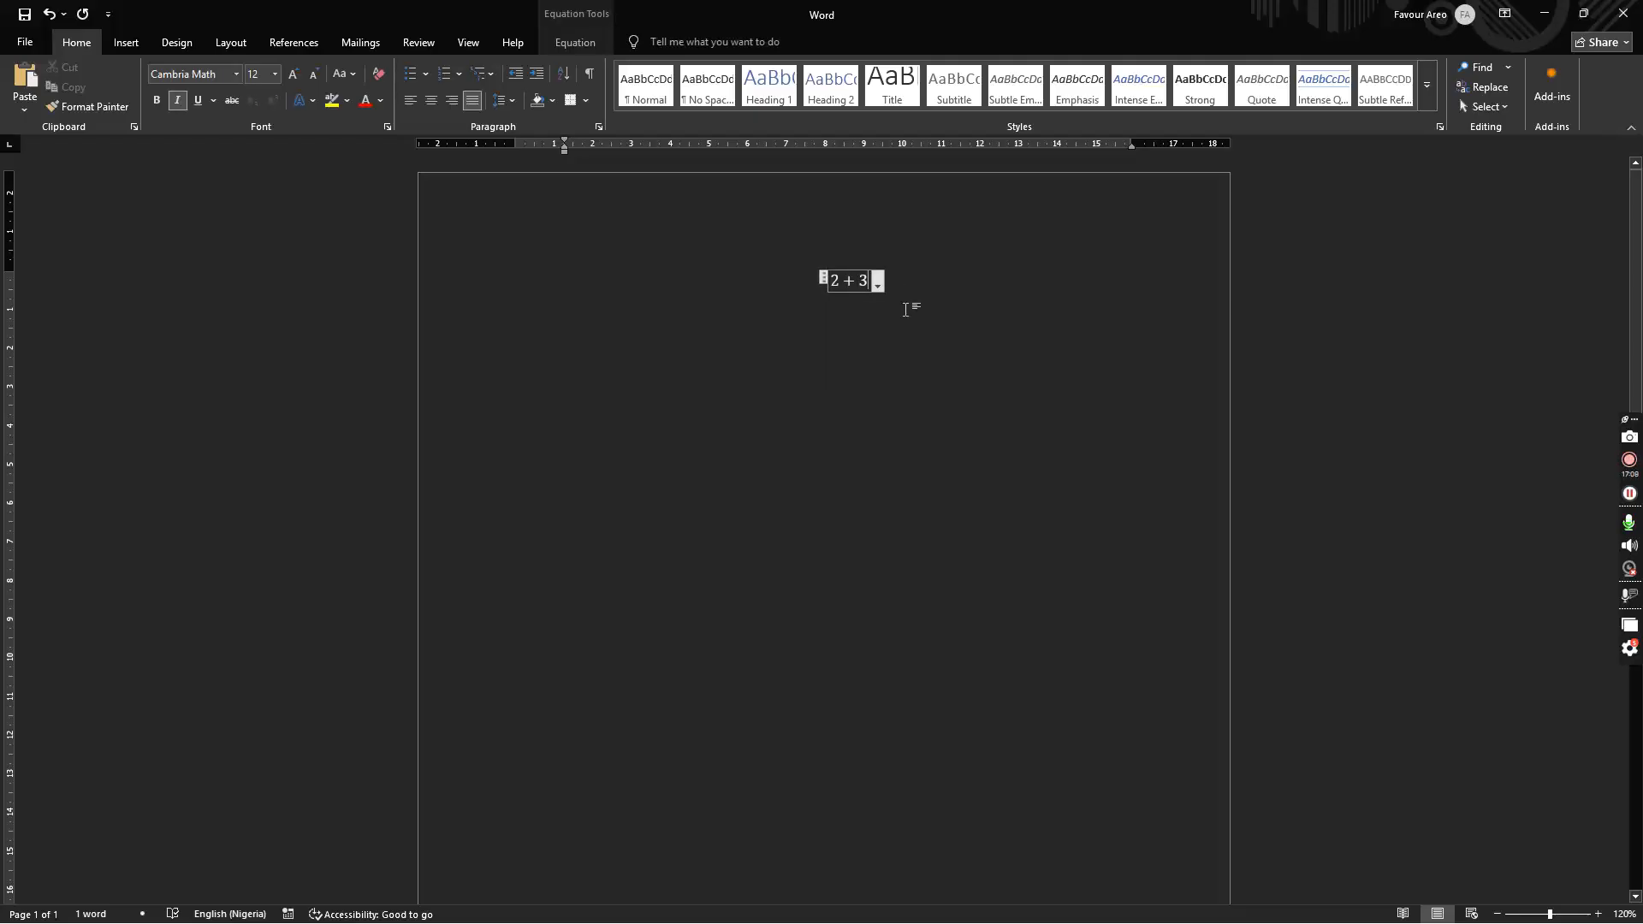
{"action": "key", "text": "BackSpace"}
{"action": "key", "text": "BackSpace"}
{"action": "key", "text": "BackSpace"}
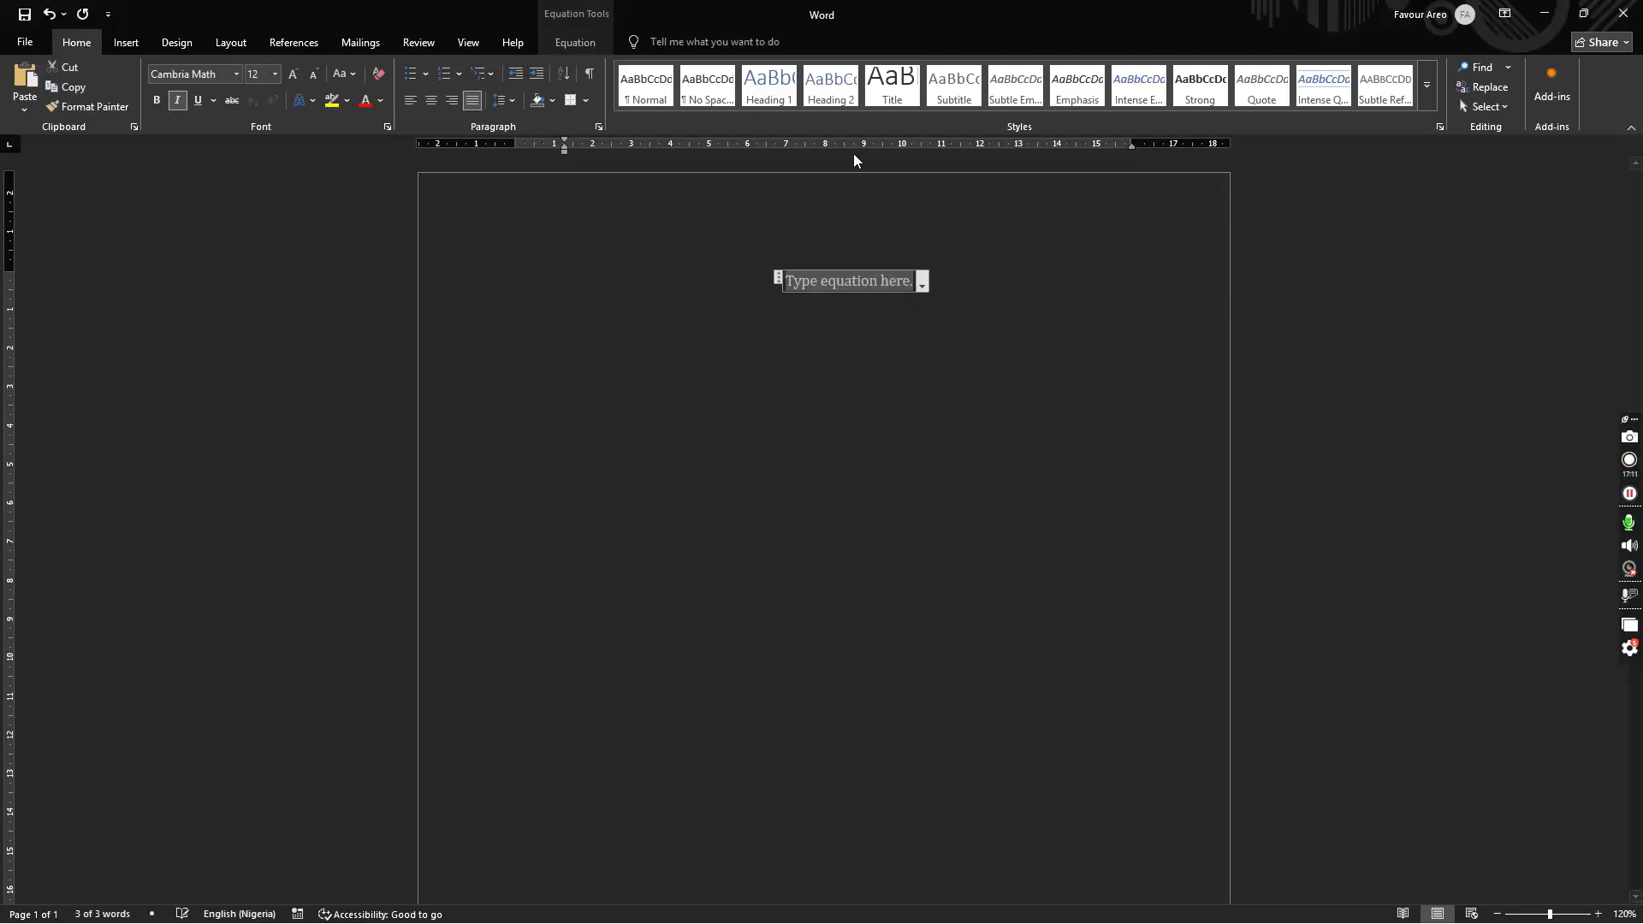
Step: Insert a left subscript-superscript structure from the equation Script layouts
{"action": "left_click", "coordinate": [573, 39]}
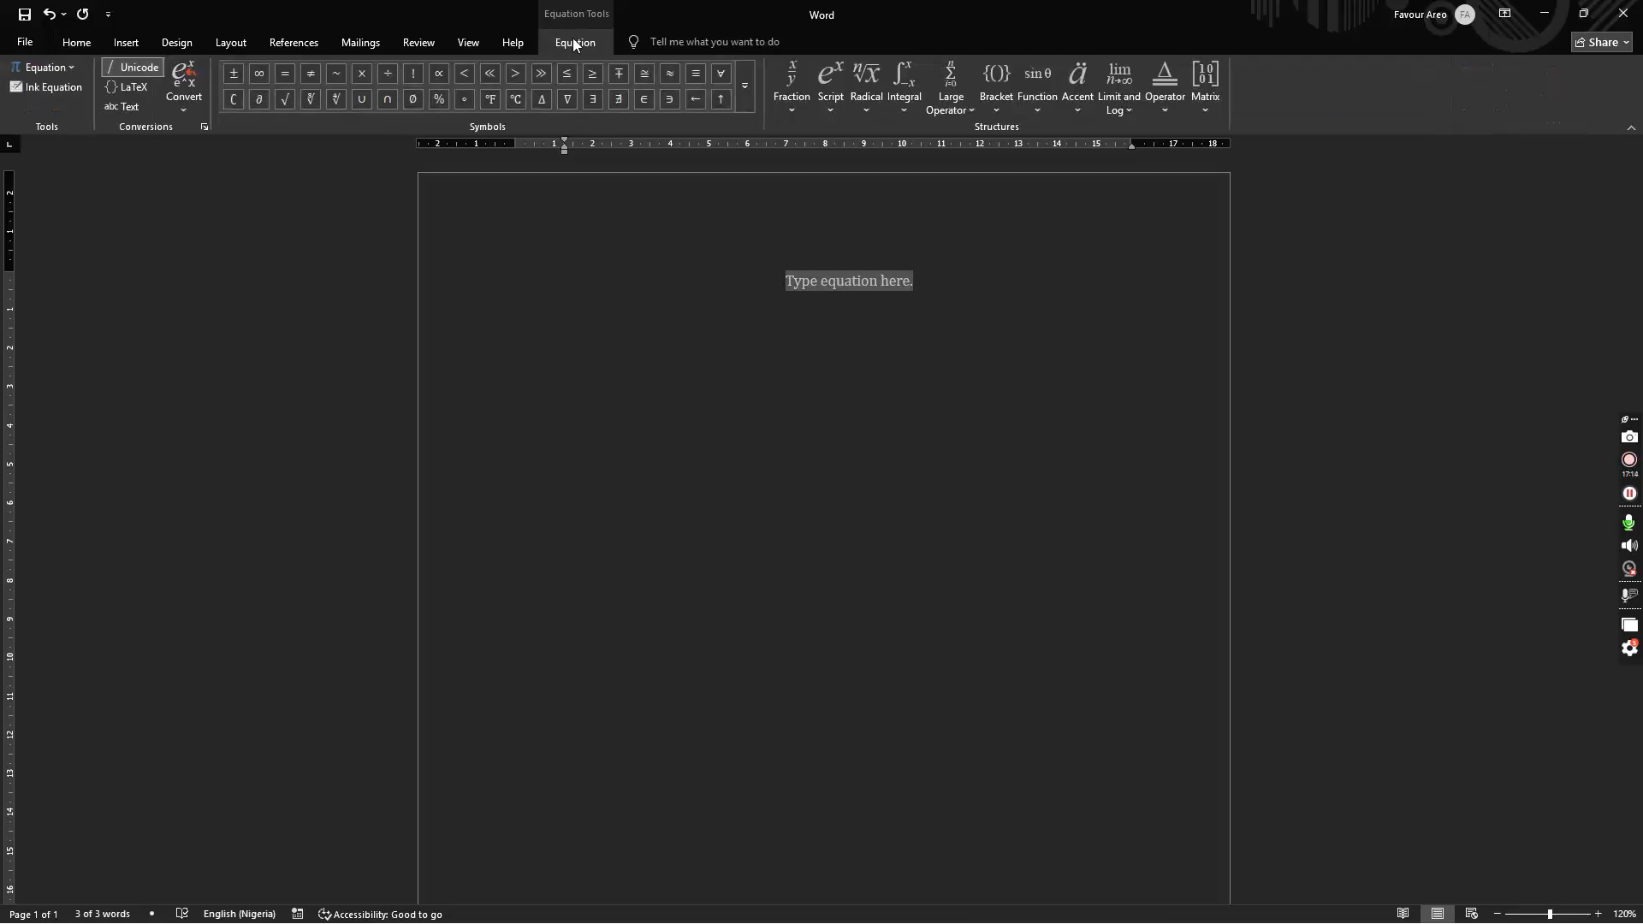
{"action": "left_click", "coordinate": [825, 91]}
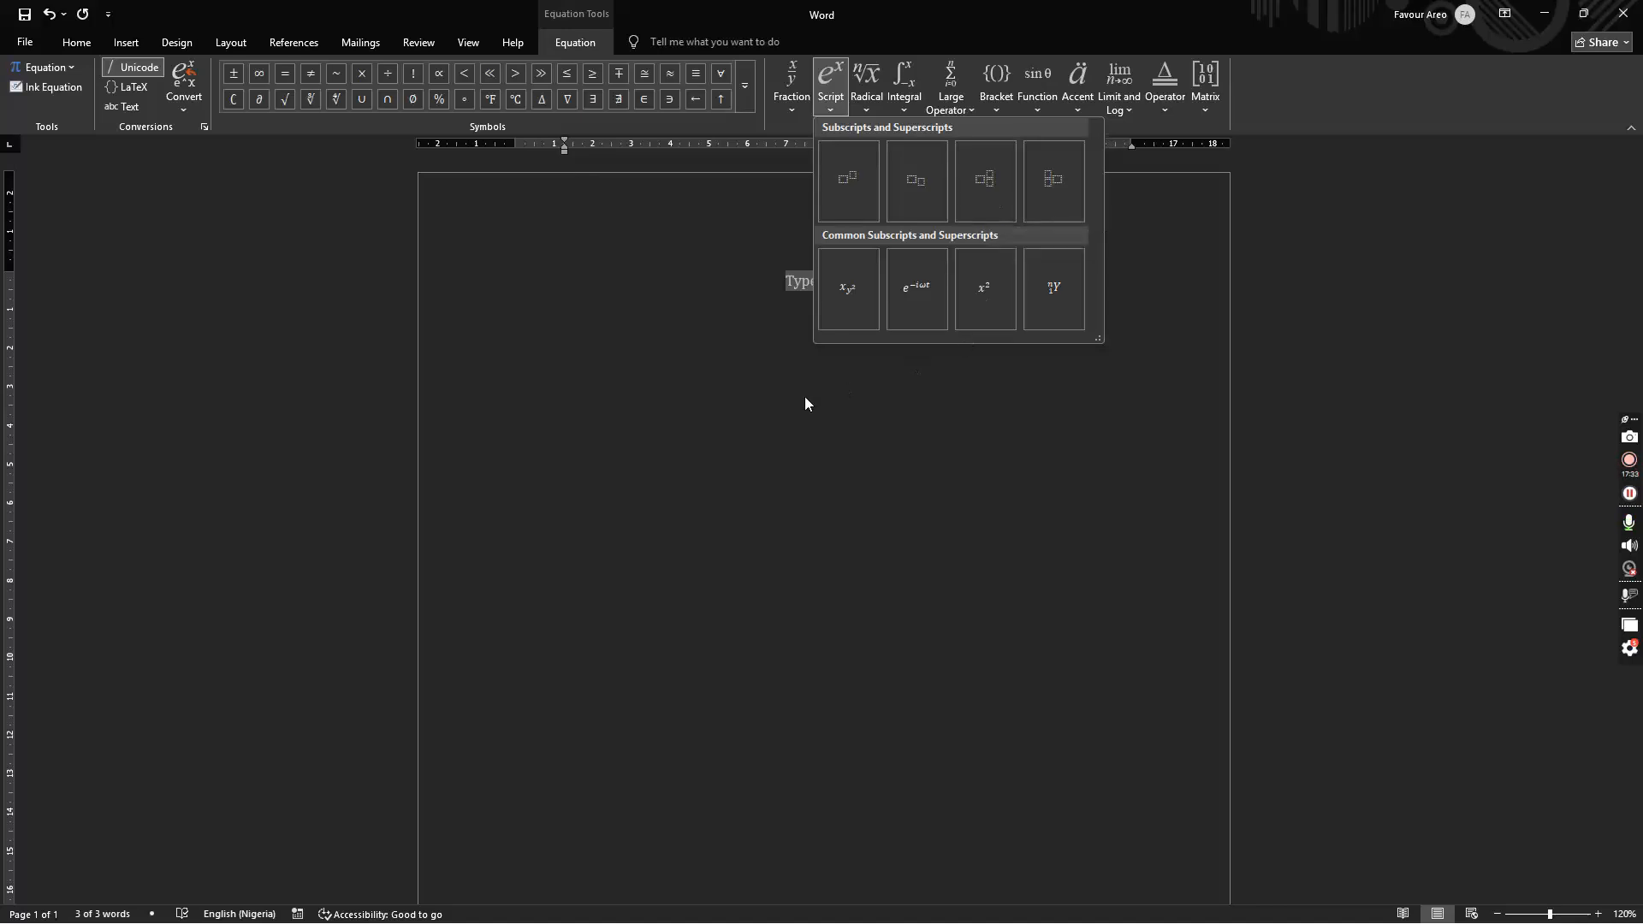
{"action": "left_click", "coordinate": [772, 387]}
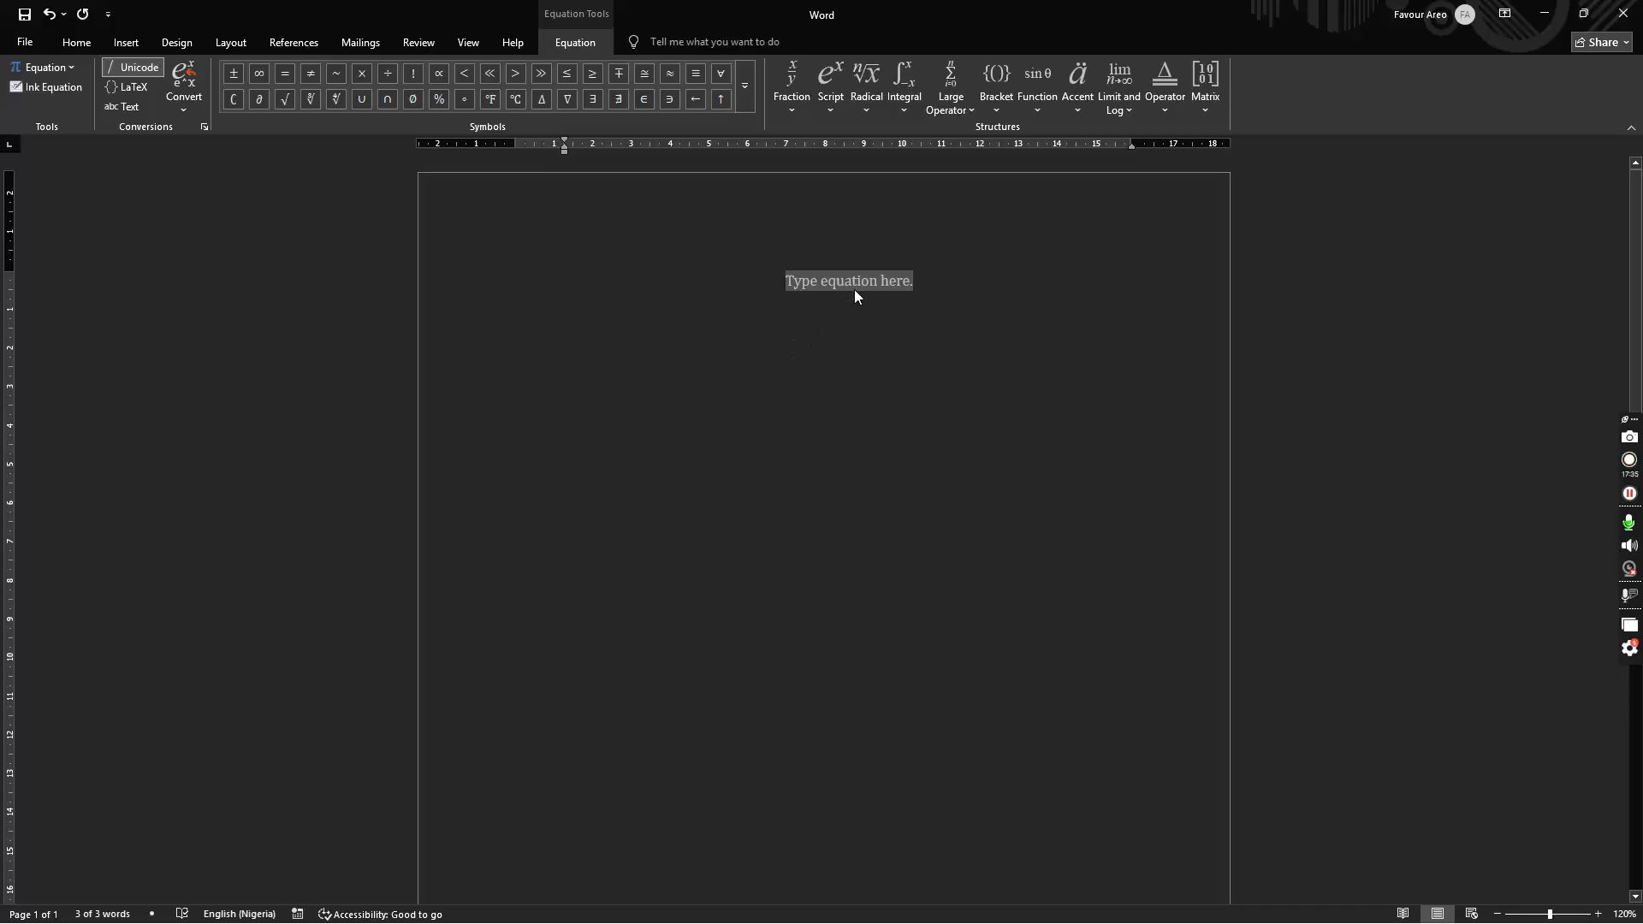
{"action": "left_click", "coordinate": [831, 93]}
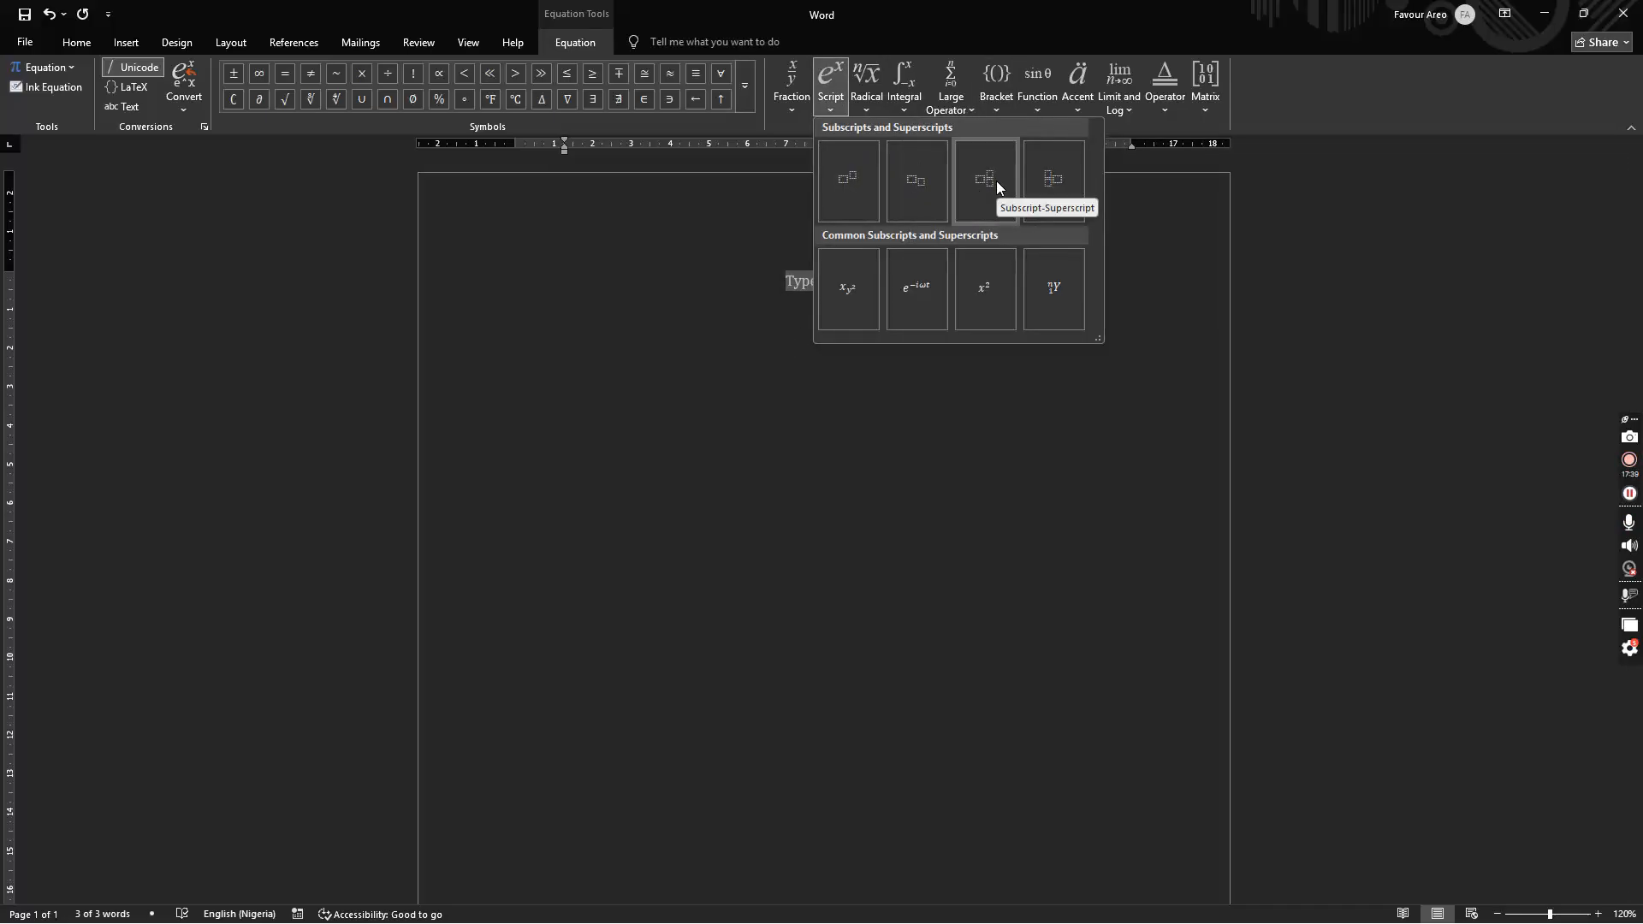
{"action": "left_click", "coordinate": [1058, 172]}
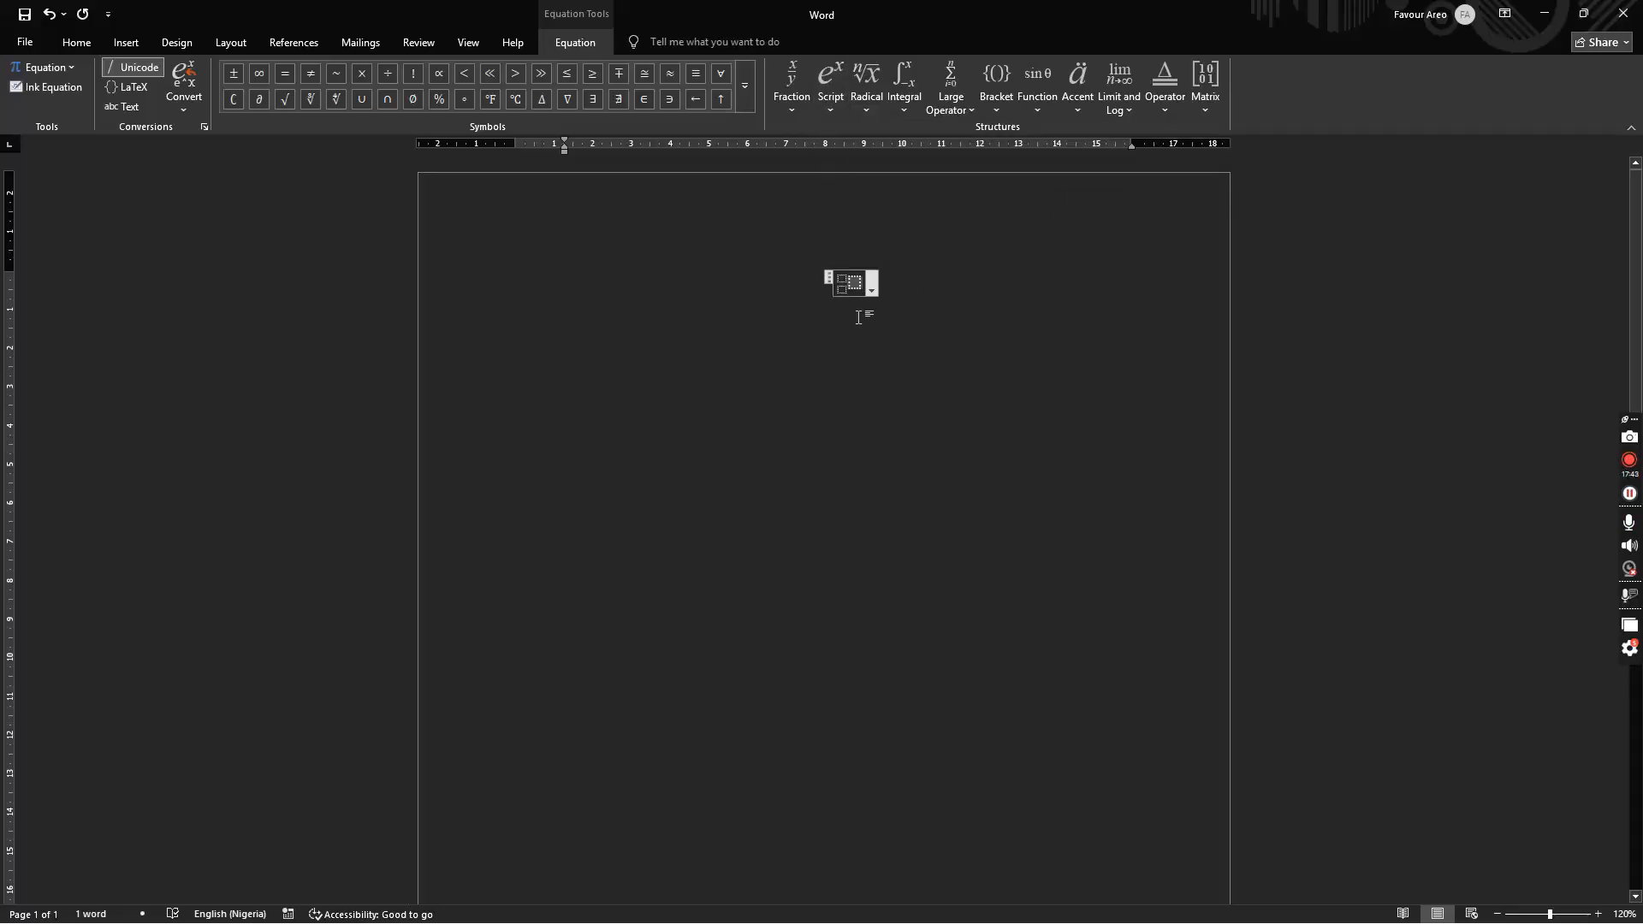
Step: Fill in X with left superscript 10 and subscript 5, then delete the equation
{"action": "type", "text": "x"}
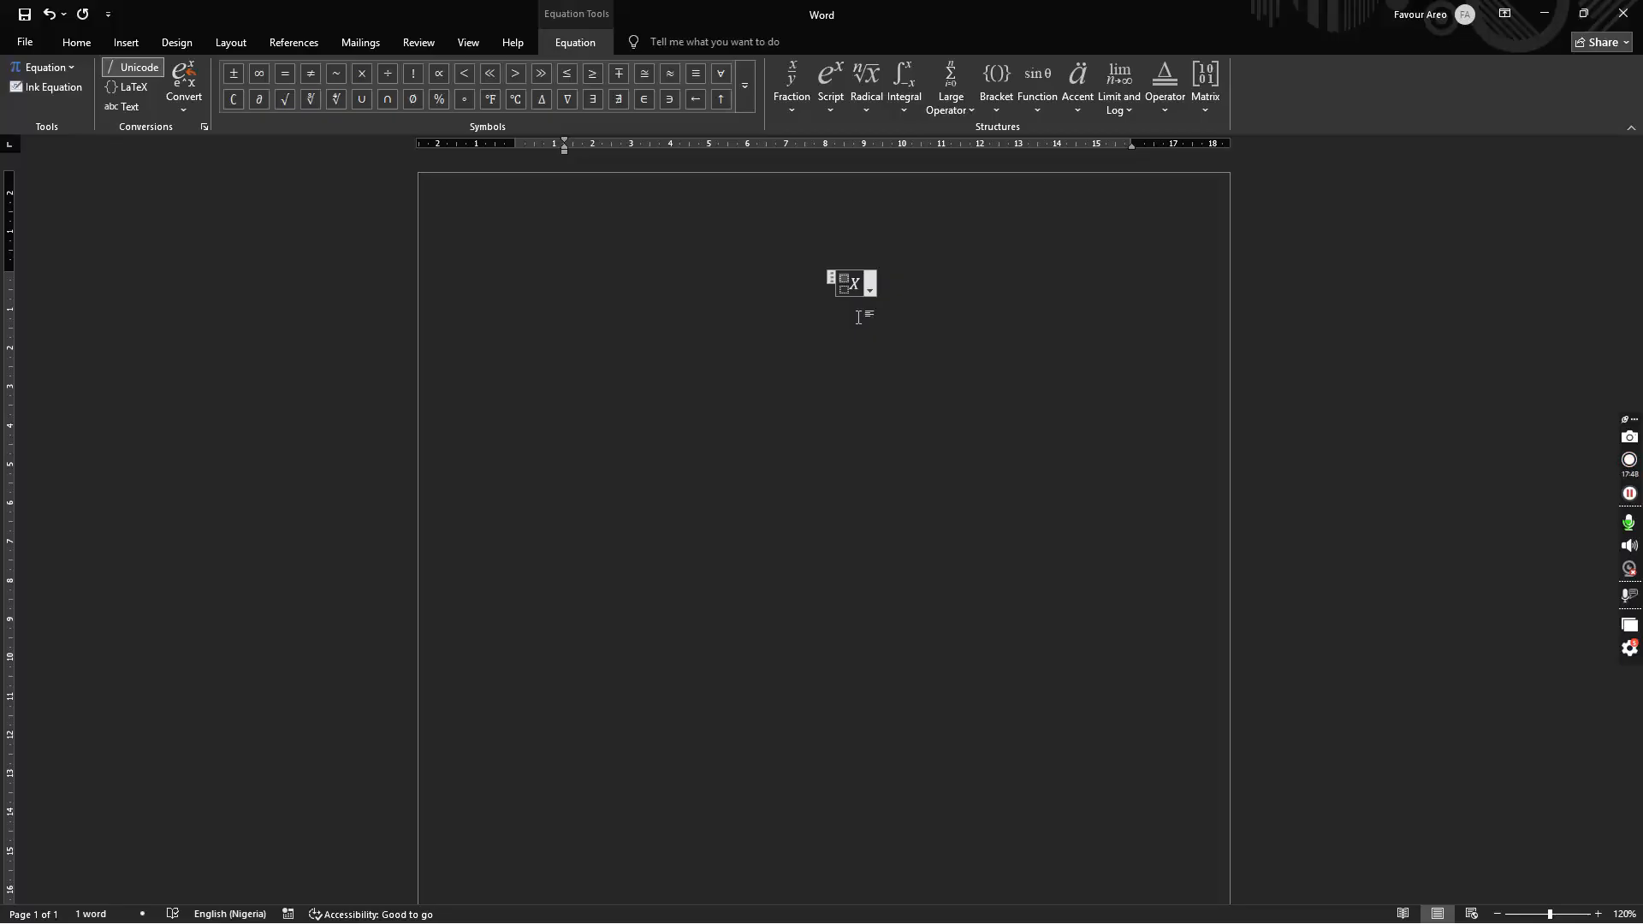
{"action": "type", "text": "10"}
{"action": "key", "text": "Left"}
{"action": "key", "text": "Down"}
{"action": "key", "text": "Down"}
{"action": "type", "text": "5"}
{"action": "key", "text": "Right"}
{"action": "key", "text": "Right"}
{"action": "key", "text": "Right"}
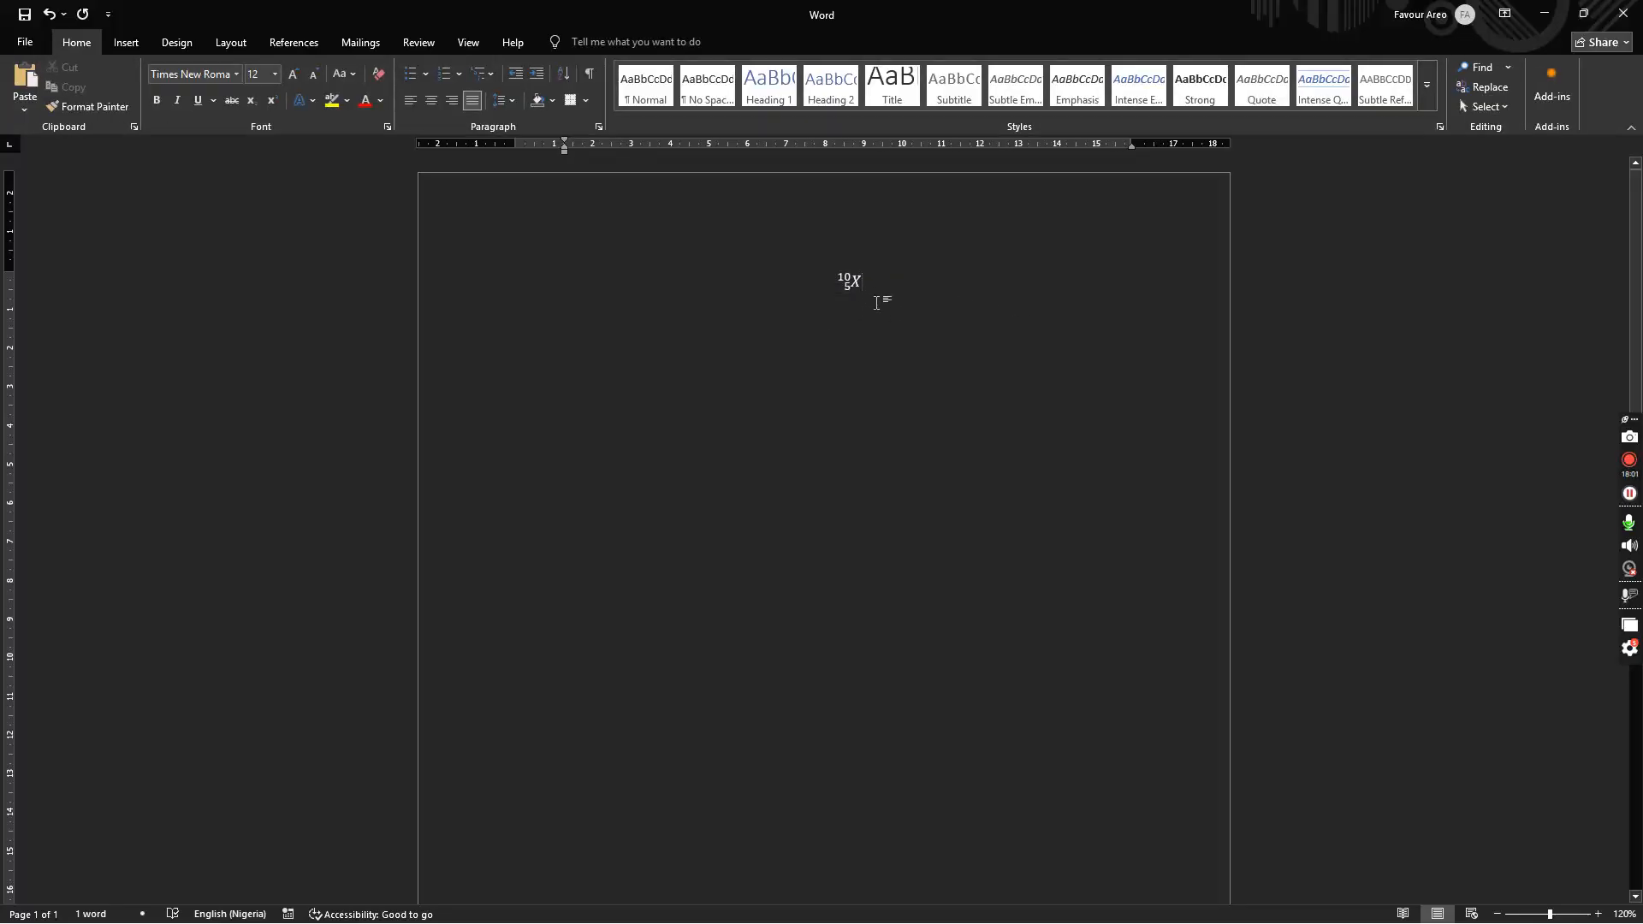
{"action": "left_click", "coordinate": [850, 285]}
{"action": "key", "text": "Delete"}
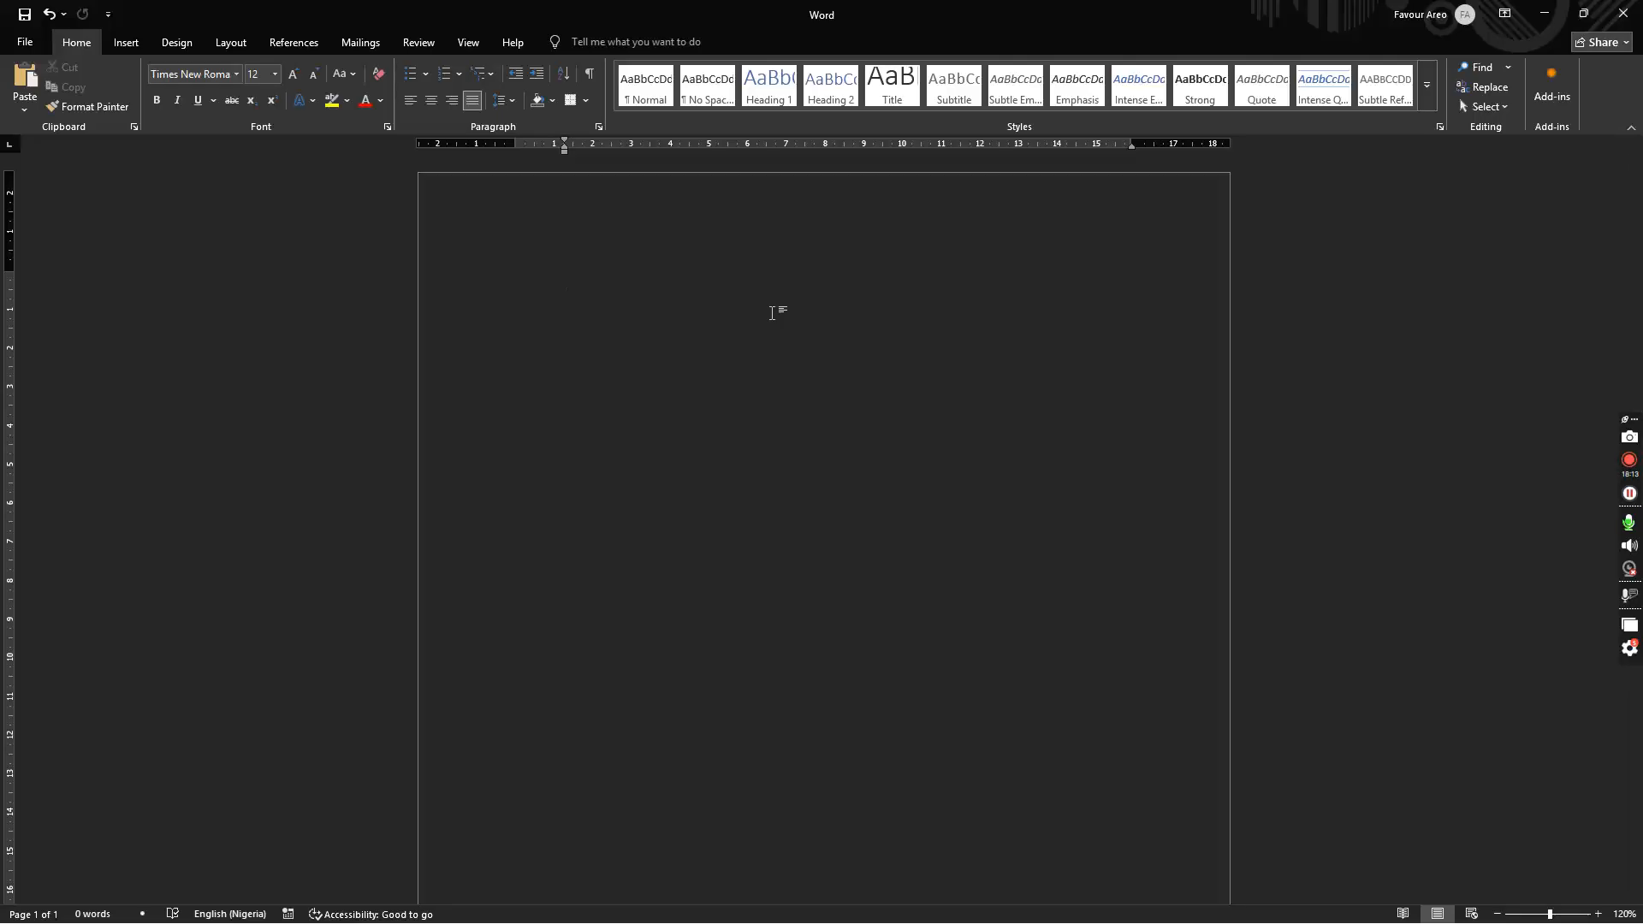
Step: Try the Home KeyTips and Numbering menu, then briefly switch to Google Meet and back
{"action": "key", "text": "alt+h"}
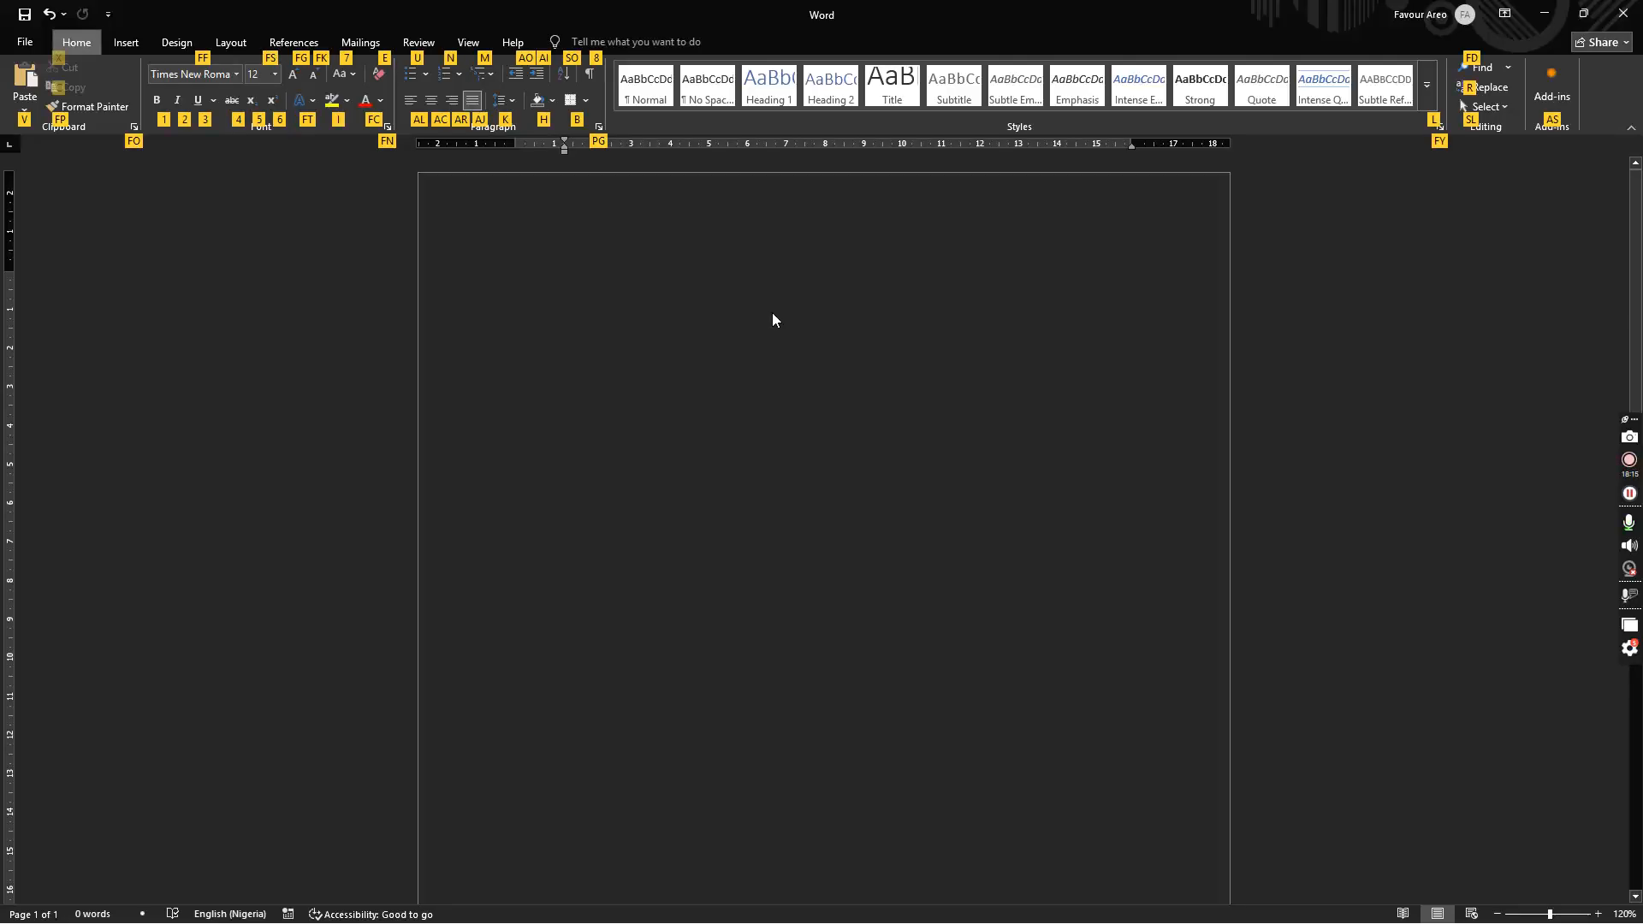
{"action": "key", "text": "n"}
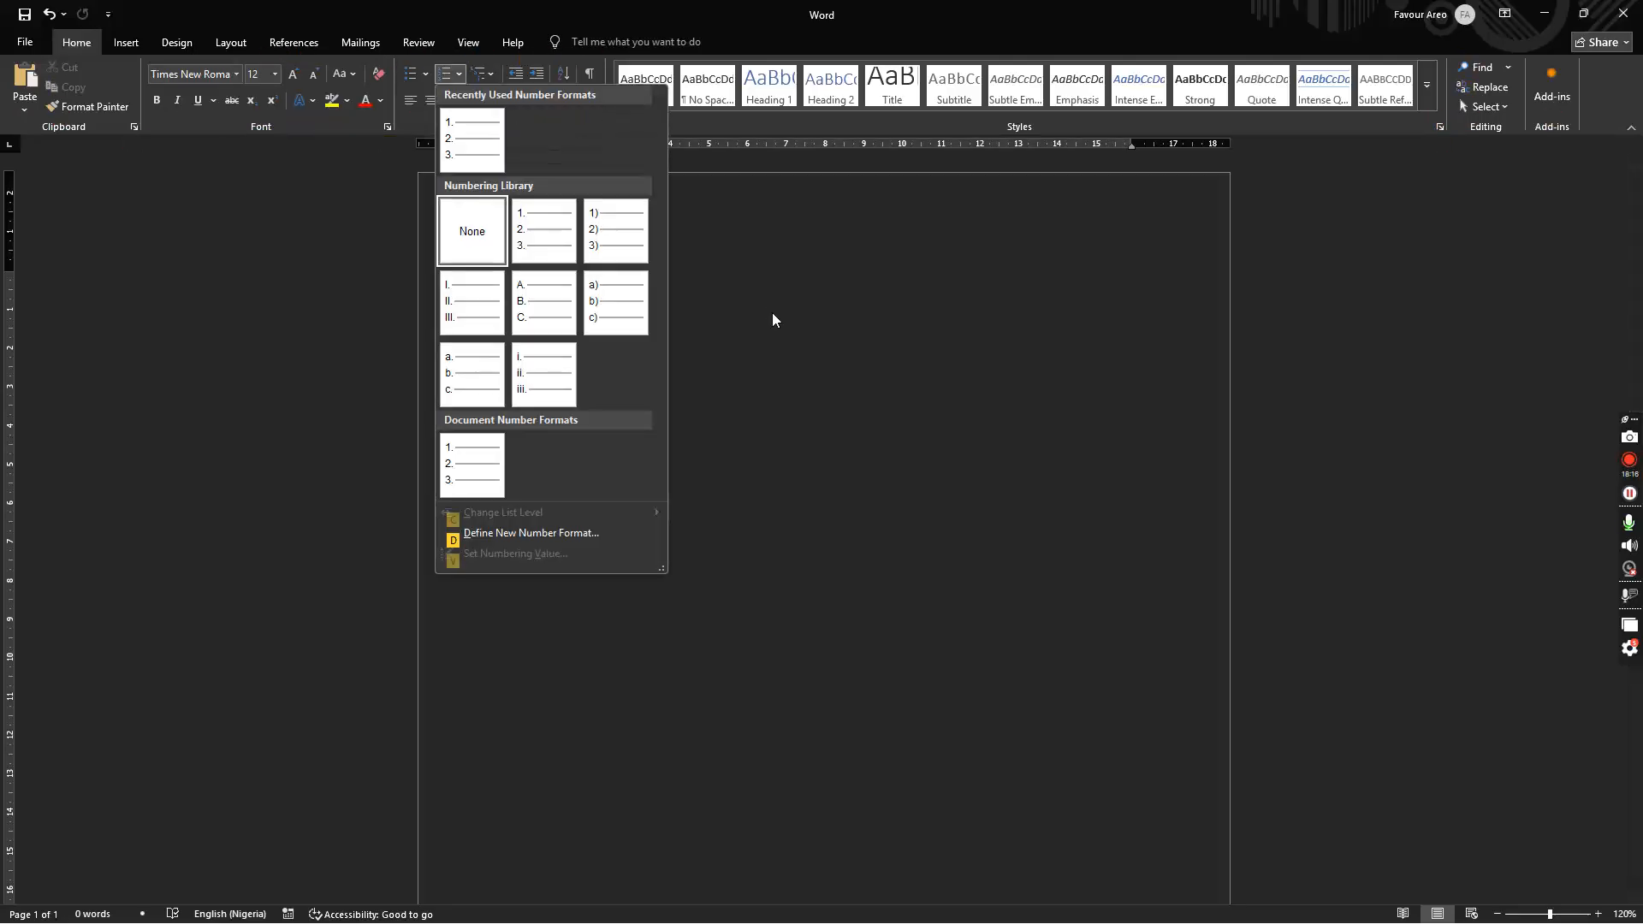
{"action": "left_click", "coordinate": [717, 453]}
{"action": "key", "text": "alt+n"}
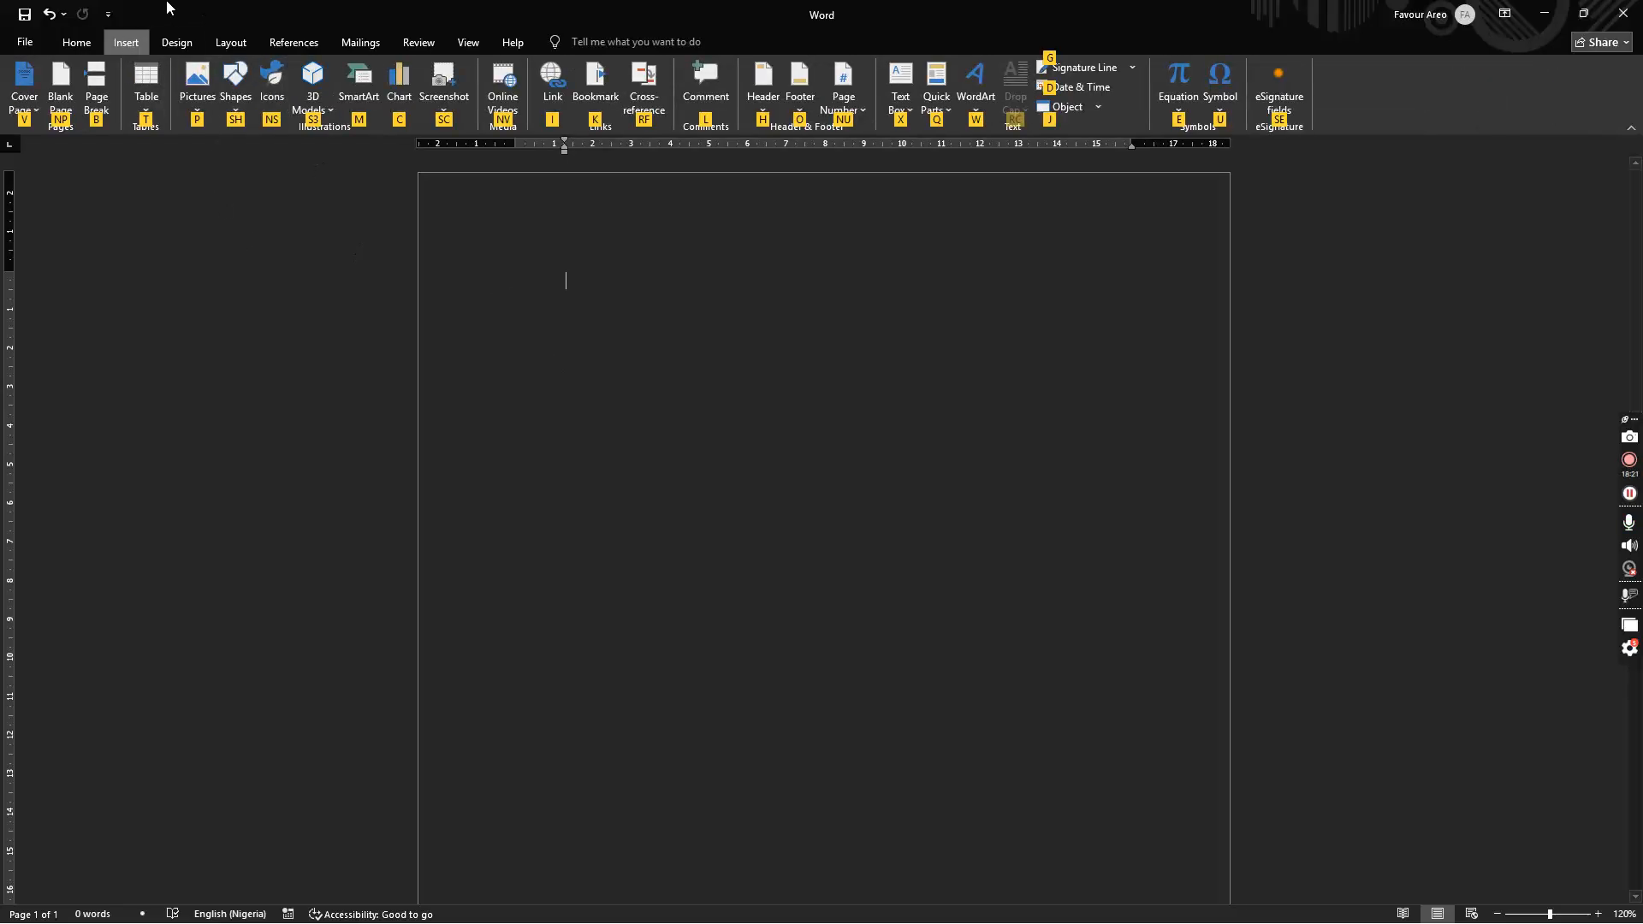
{"action": "key", "text": "Escape"}
{"action": "key", "text": "Escape"}
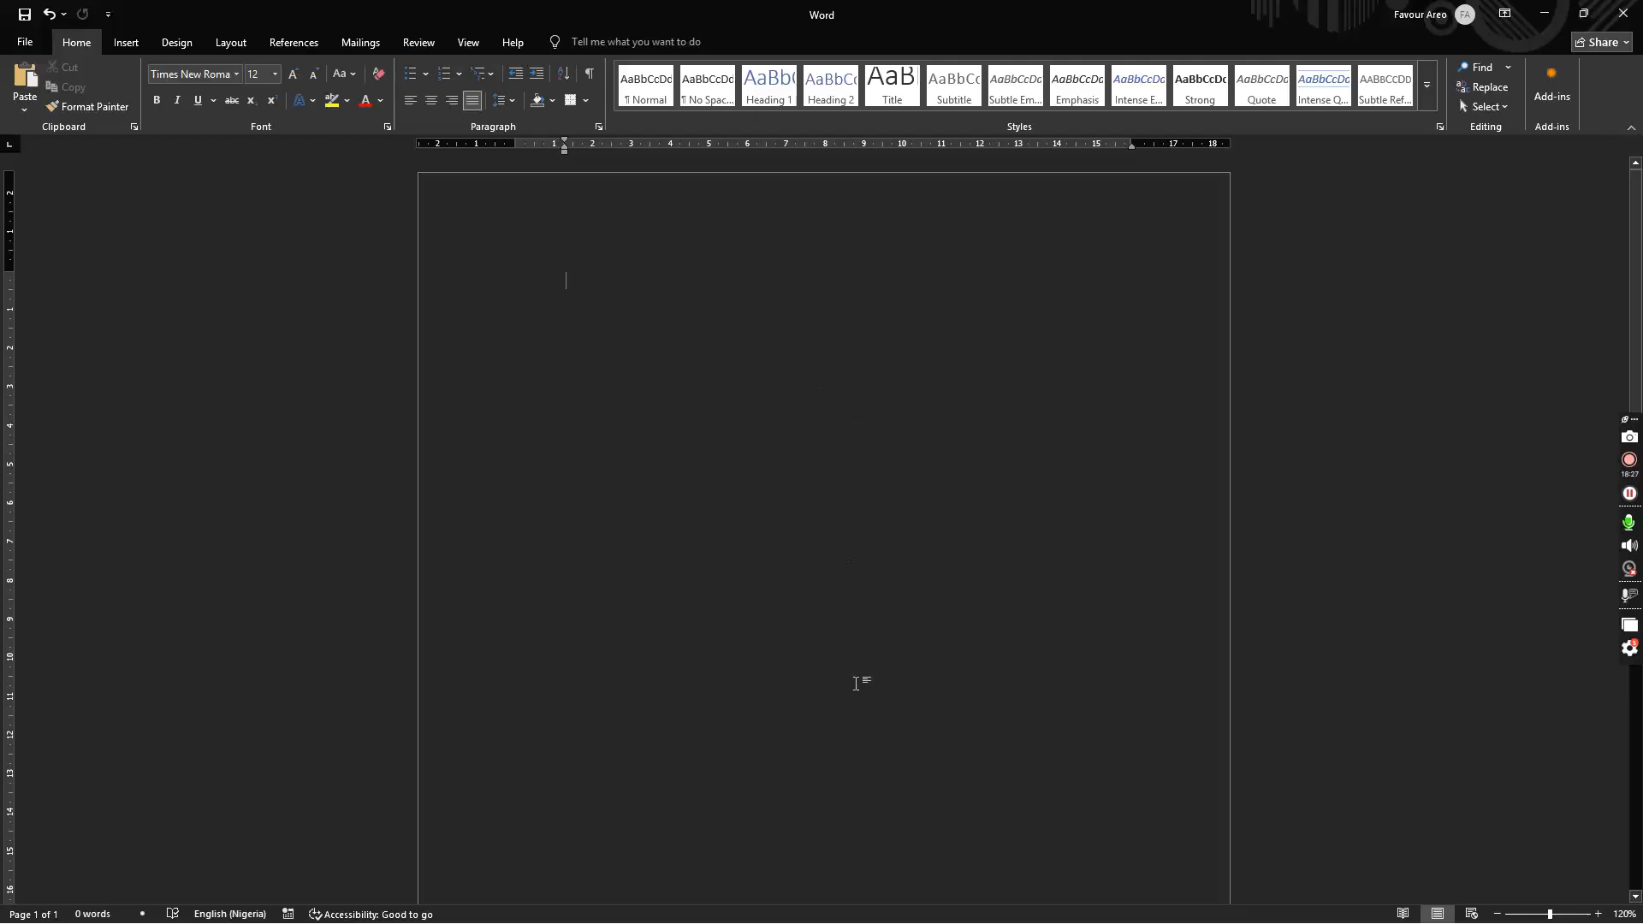
{"action": "key", "text": "alt+Tab"}
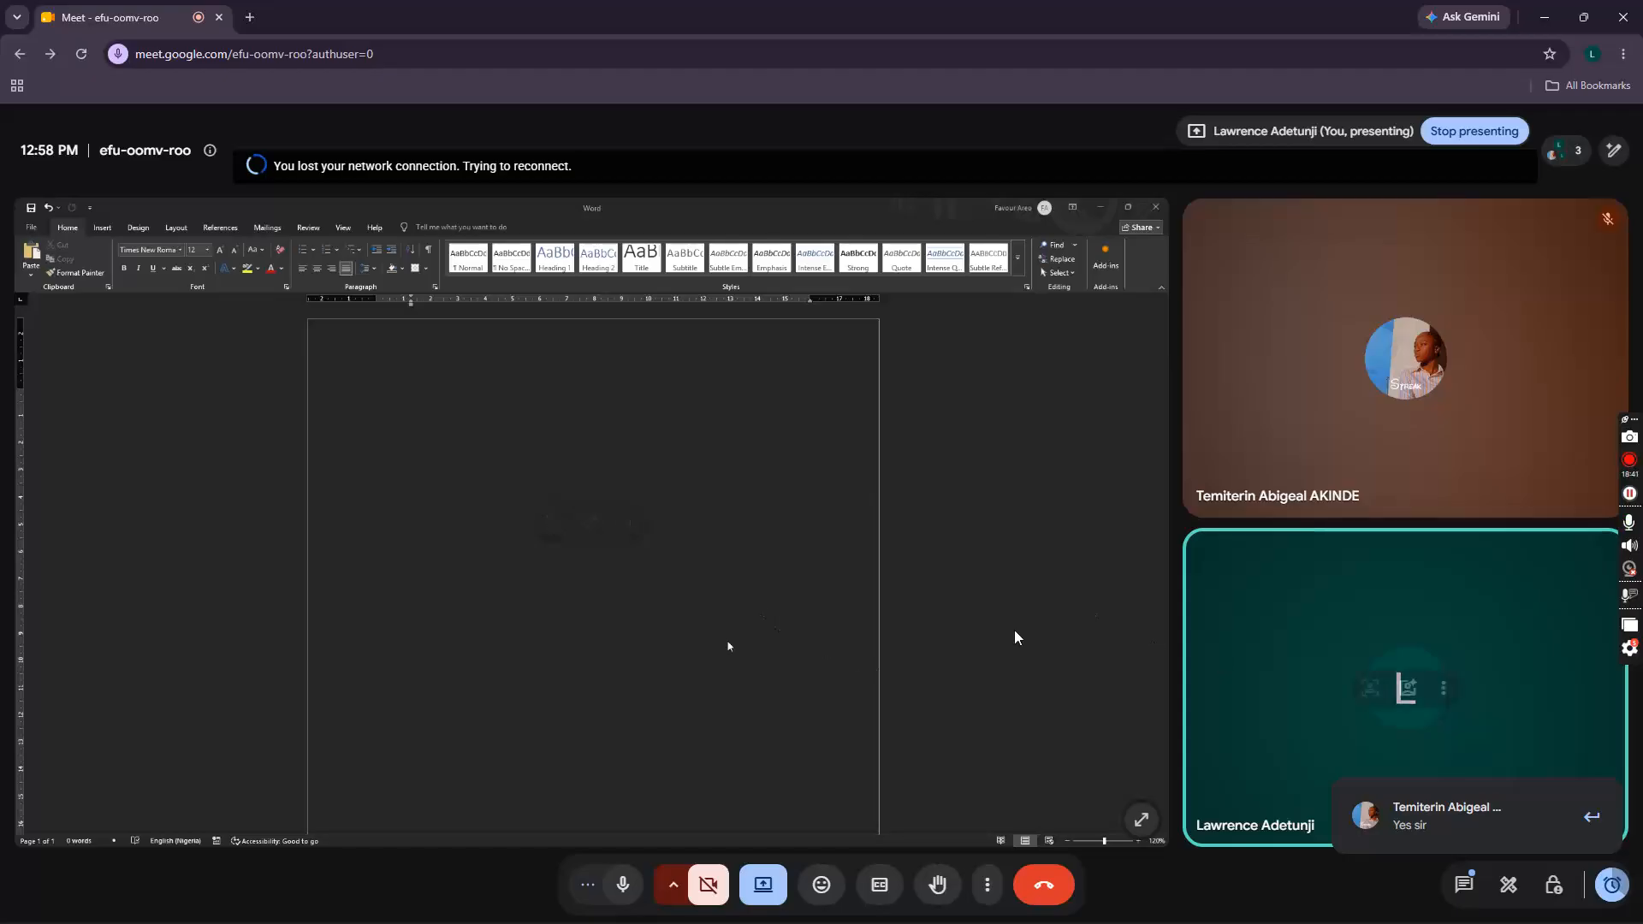
{"action": "key", "text": "alt+Tab"}
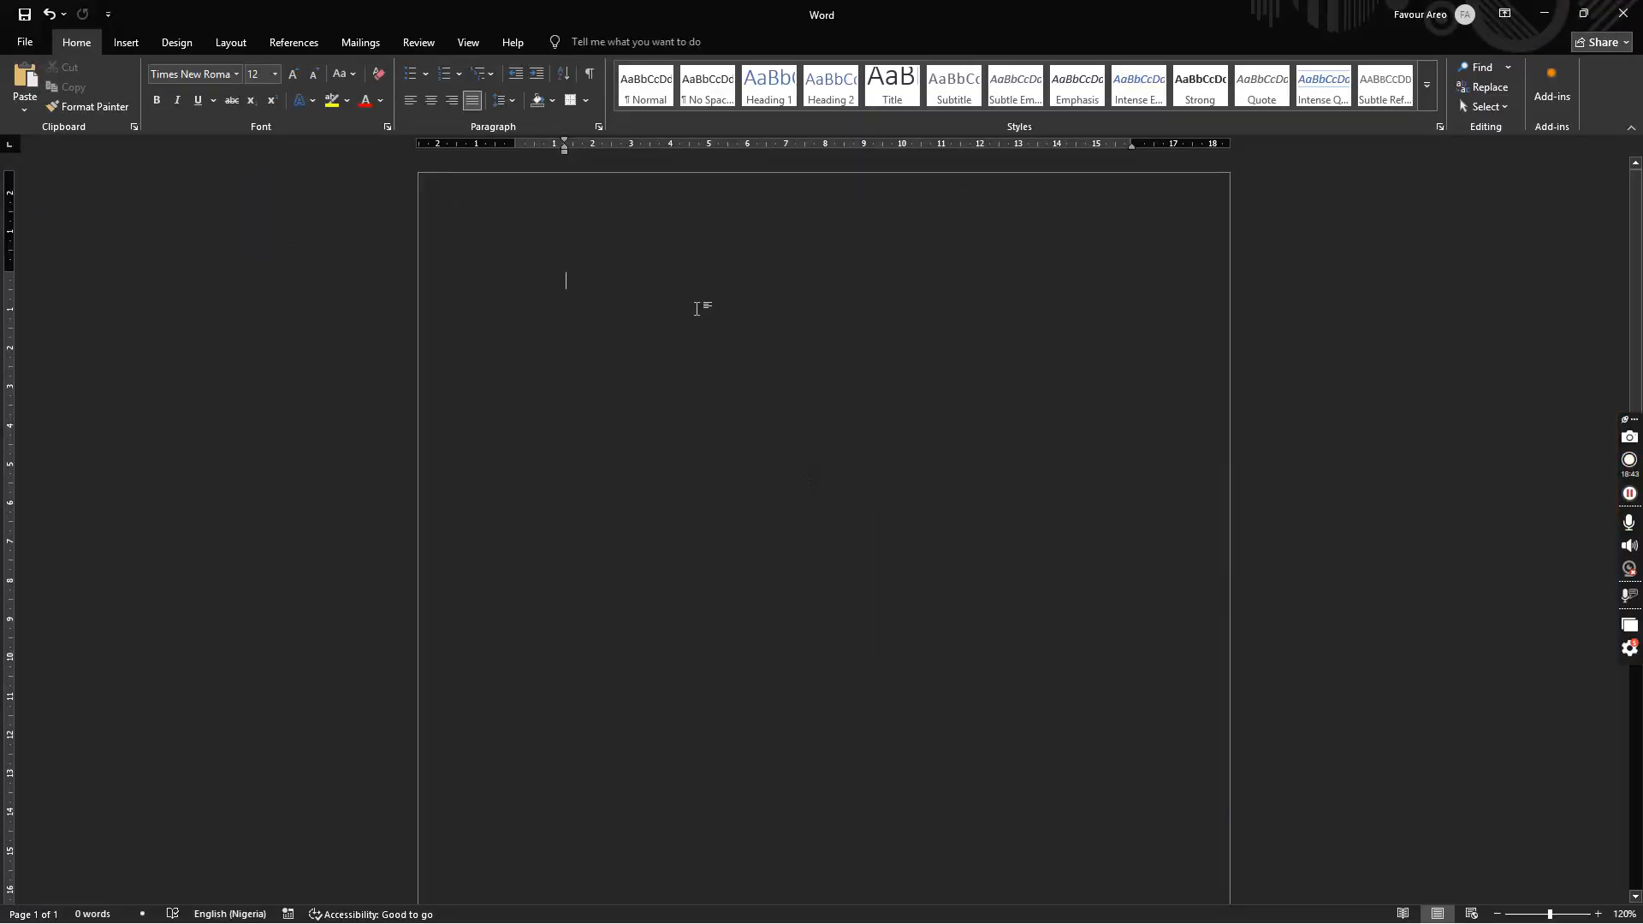
Step: Open the Table insertion options on the Insert tab
{"action": "left_click", "coordinate": [125, 43]}
{"action": "left_click", "coordinate": [76, 45]}
{"action": "key", "text": "alt+n"}
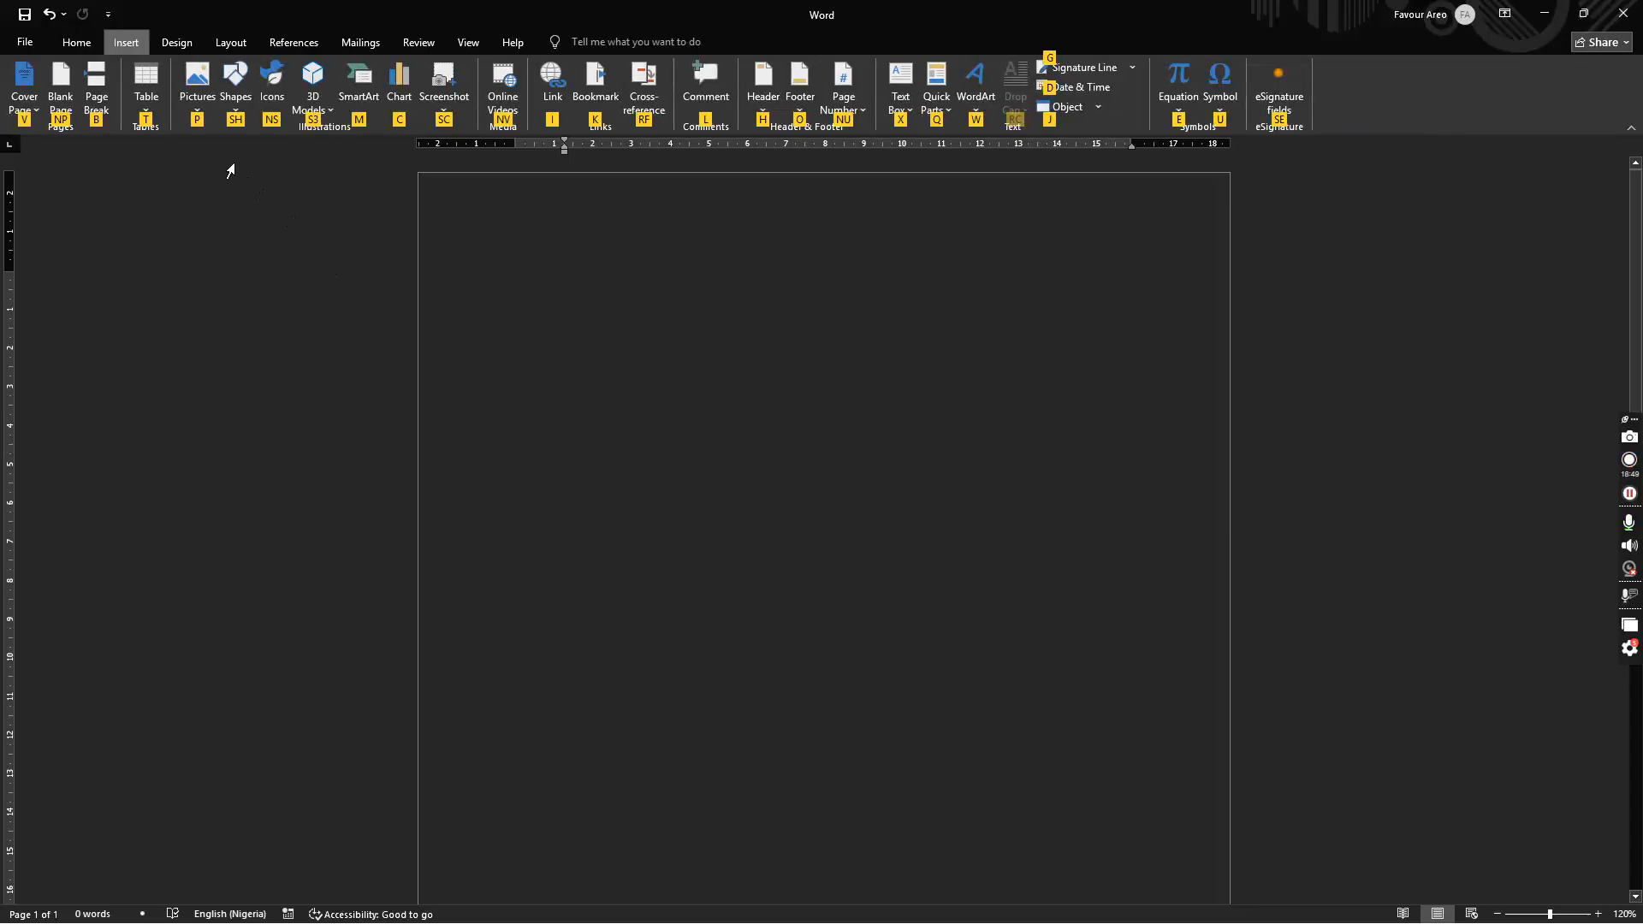
{"action": "left_click", "coordinate": [148, 94]}
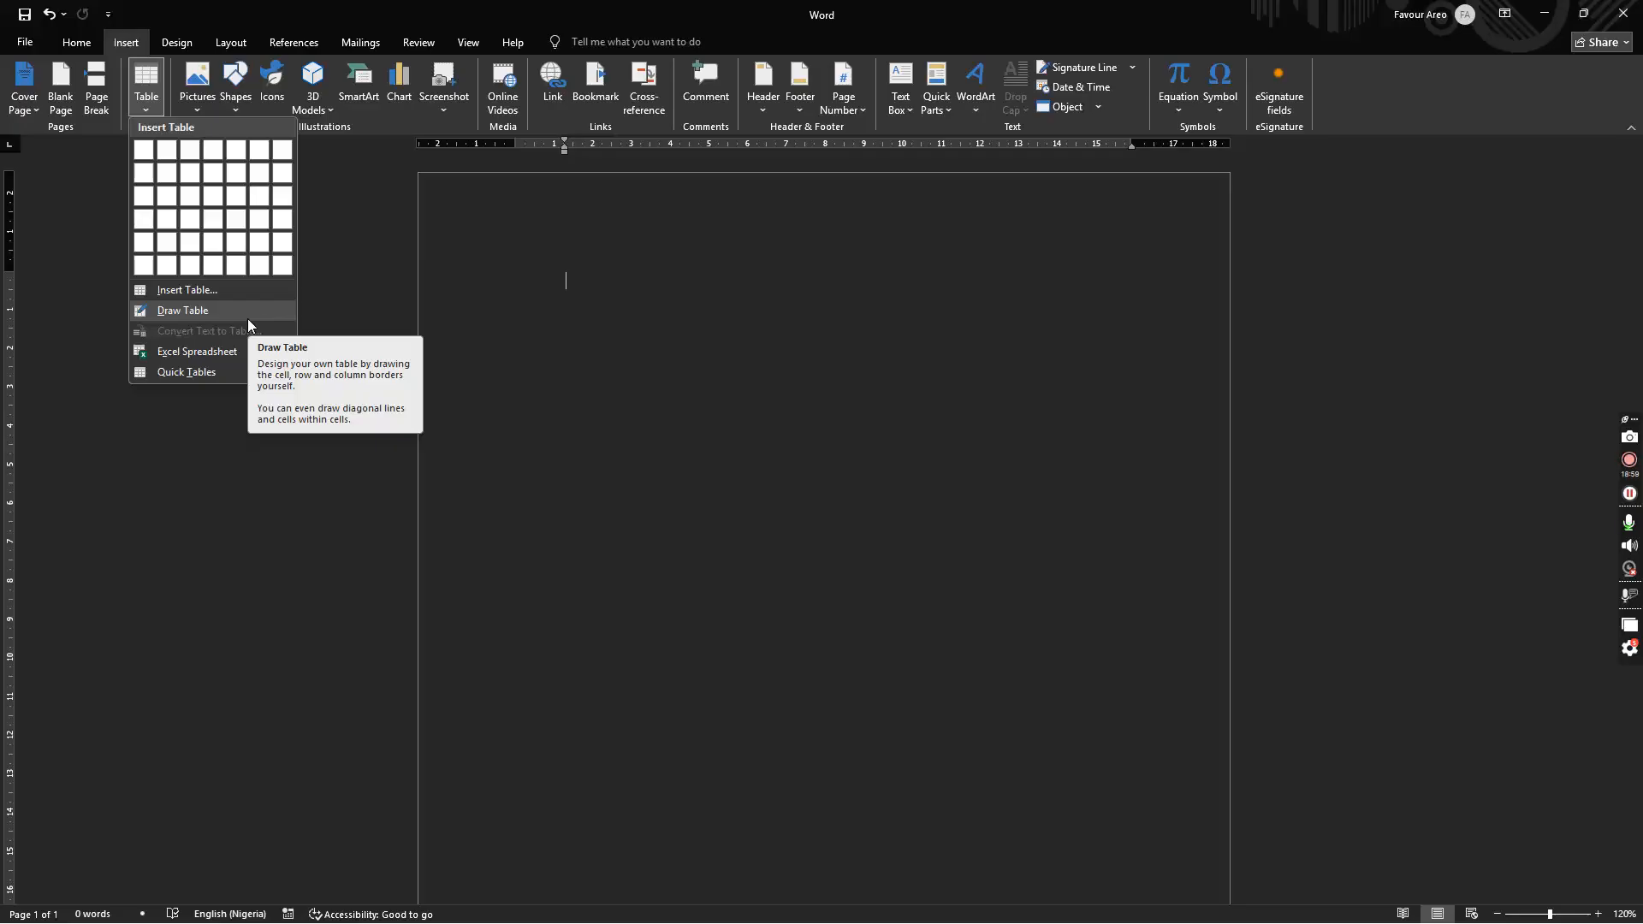
Step: Create a 2-column, 5-row table through the Insert Table dialog
{"action": "left_click", "coordinate": [236, 291]}
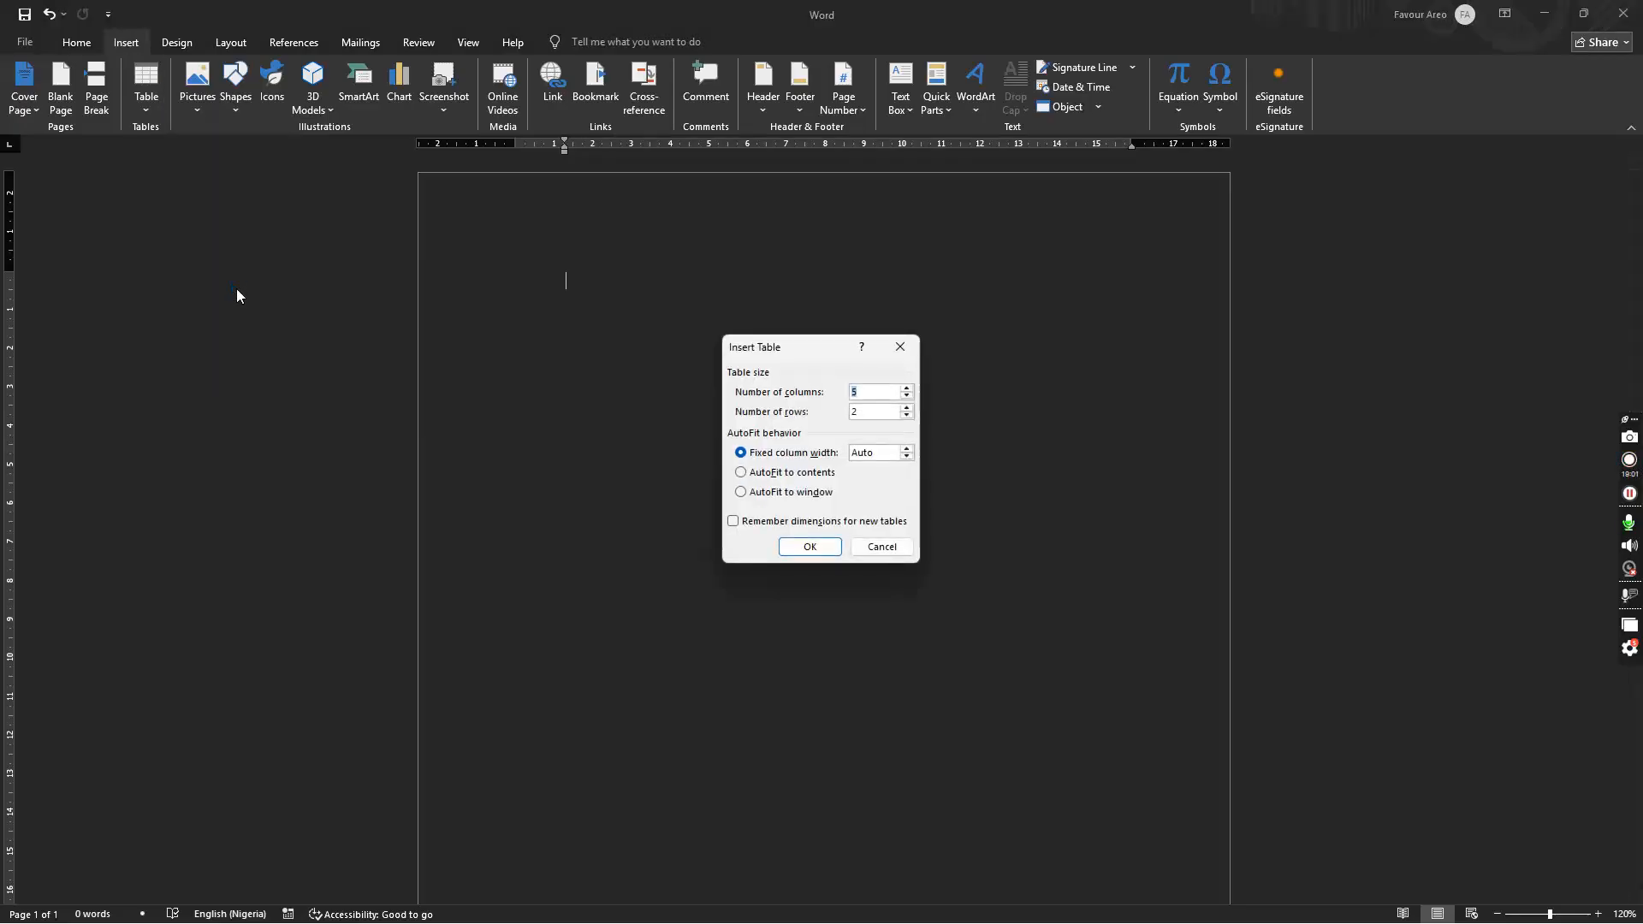
{"action": "left_click", "coordinate": [864, 410]}
{"action": "key", "text": "BackSpace"}
{"action": "type", "text": "2"}
{"action": "key", "text": "BackSpace"}
{"action": "type", "text": "5"}
{"action": "left_click", "coordinate": [809, 546]}
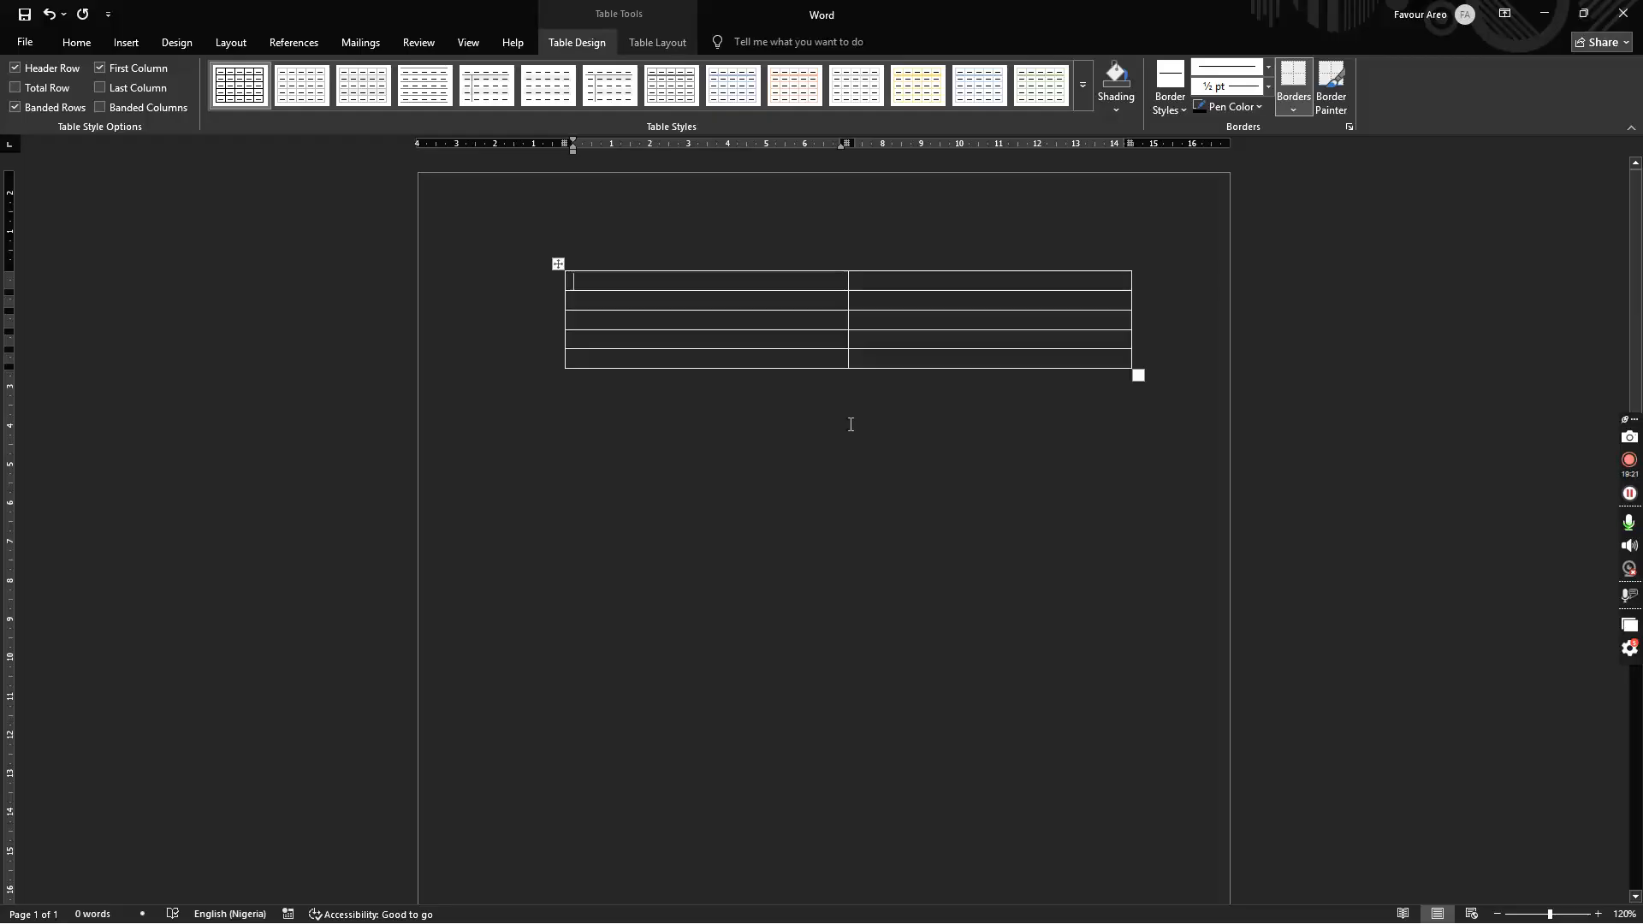
Step: Type the headers Singular and Plural and make them bold
{"action": "type", "text": "Singular"}
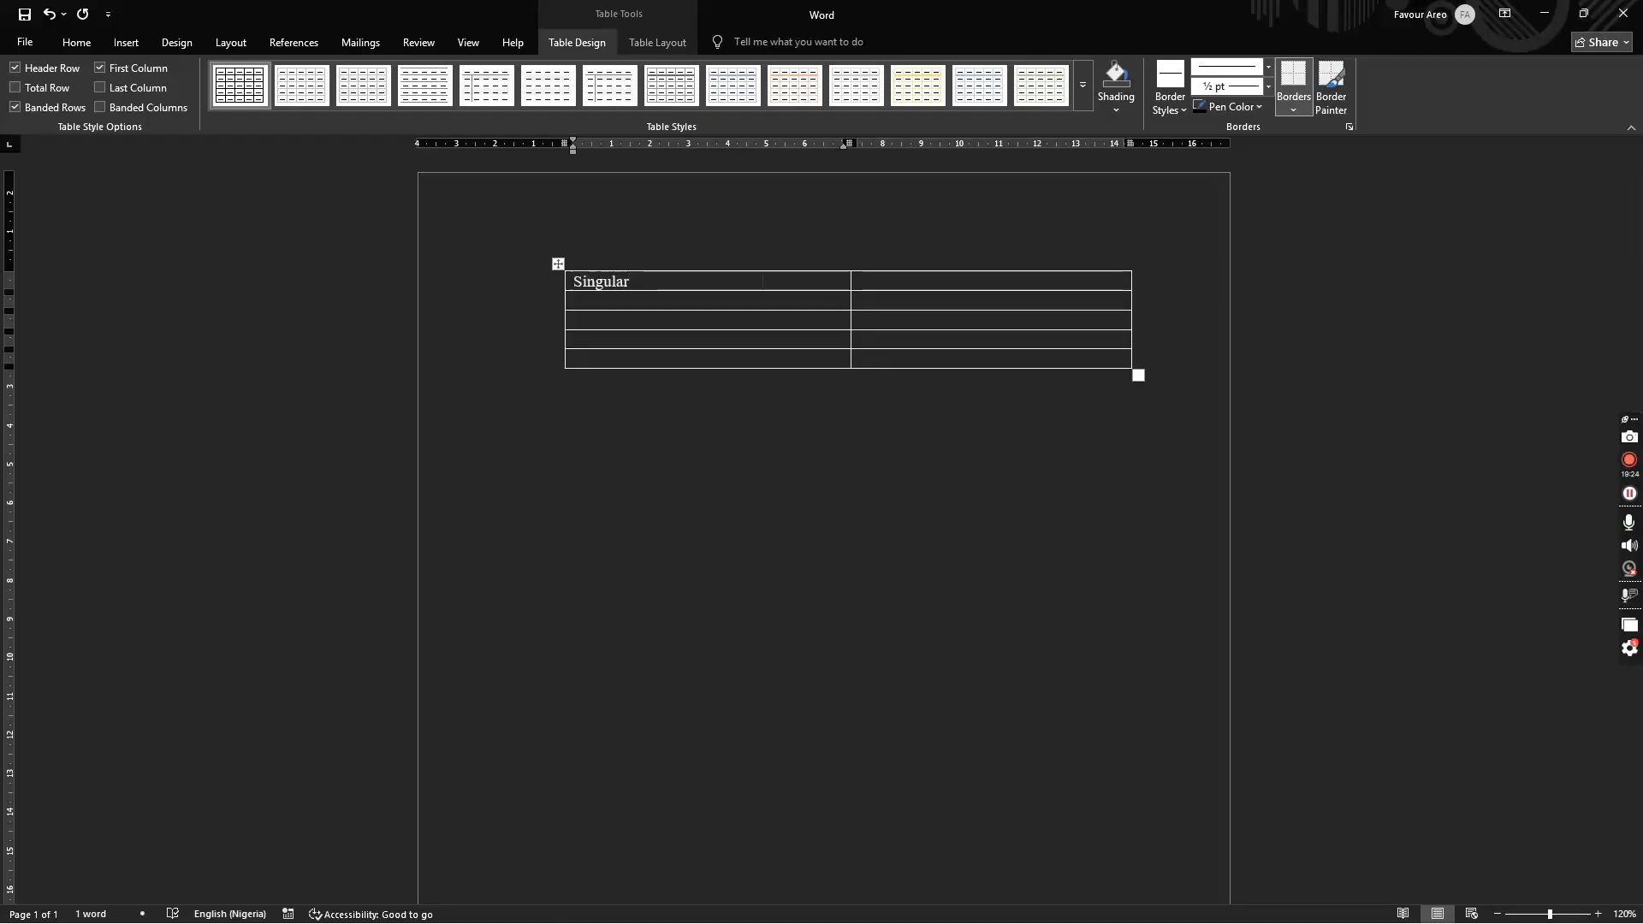
{"action": "key", "text": "Tab"}
{"action": "type", "text": "Plural"}
{"action": "key", "text": "ctrl+shift+Left"}
{"action": "key", "text": "ctrl+shift+Left"}
{"action": "key", "text": "ctrl+b"}
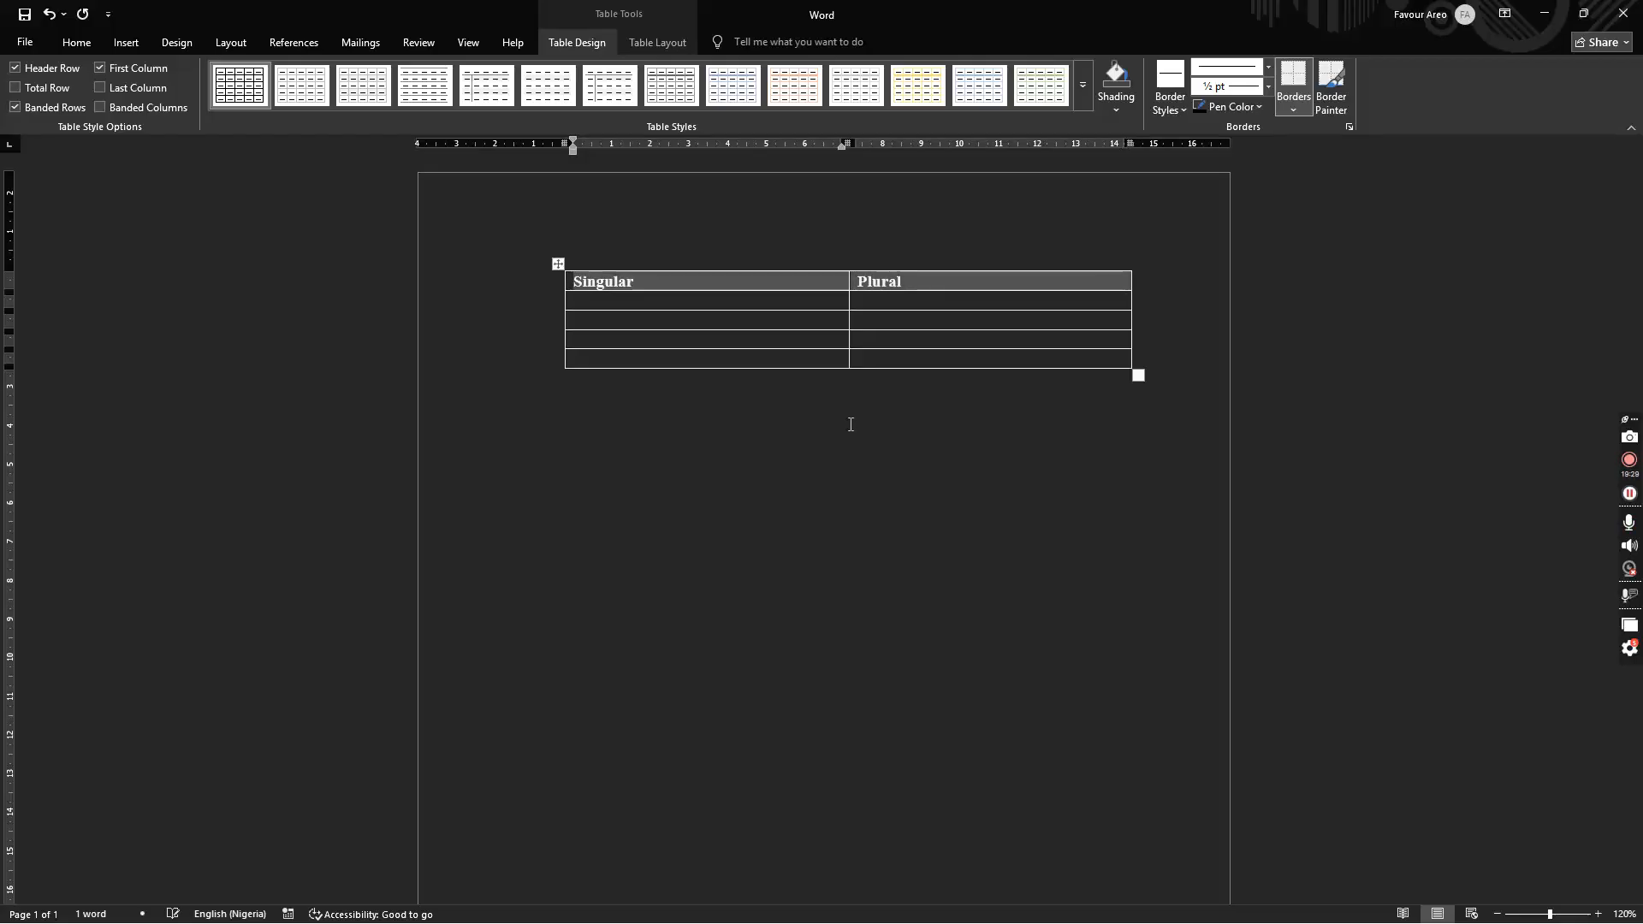
{"action": "left_click", "coordinate": [851, 425]}
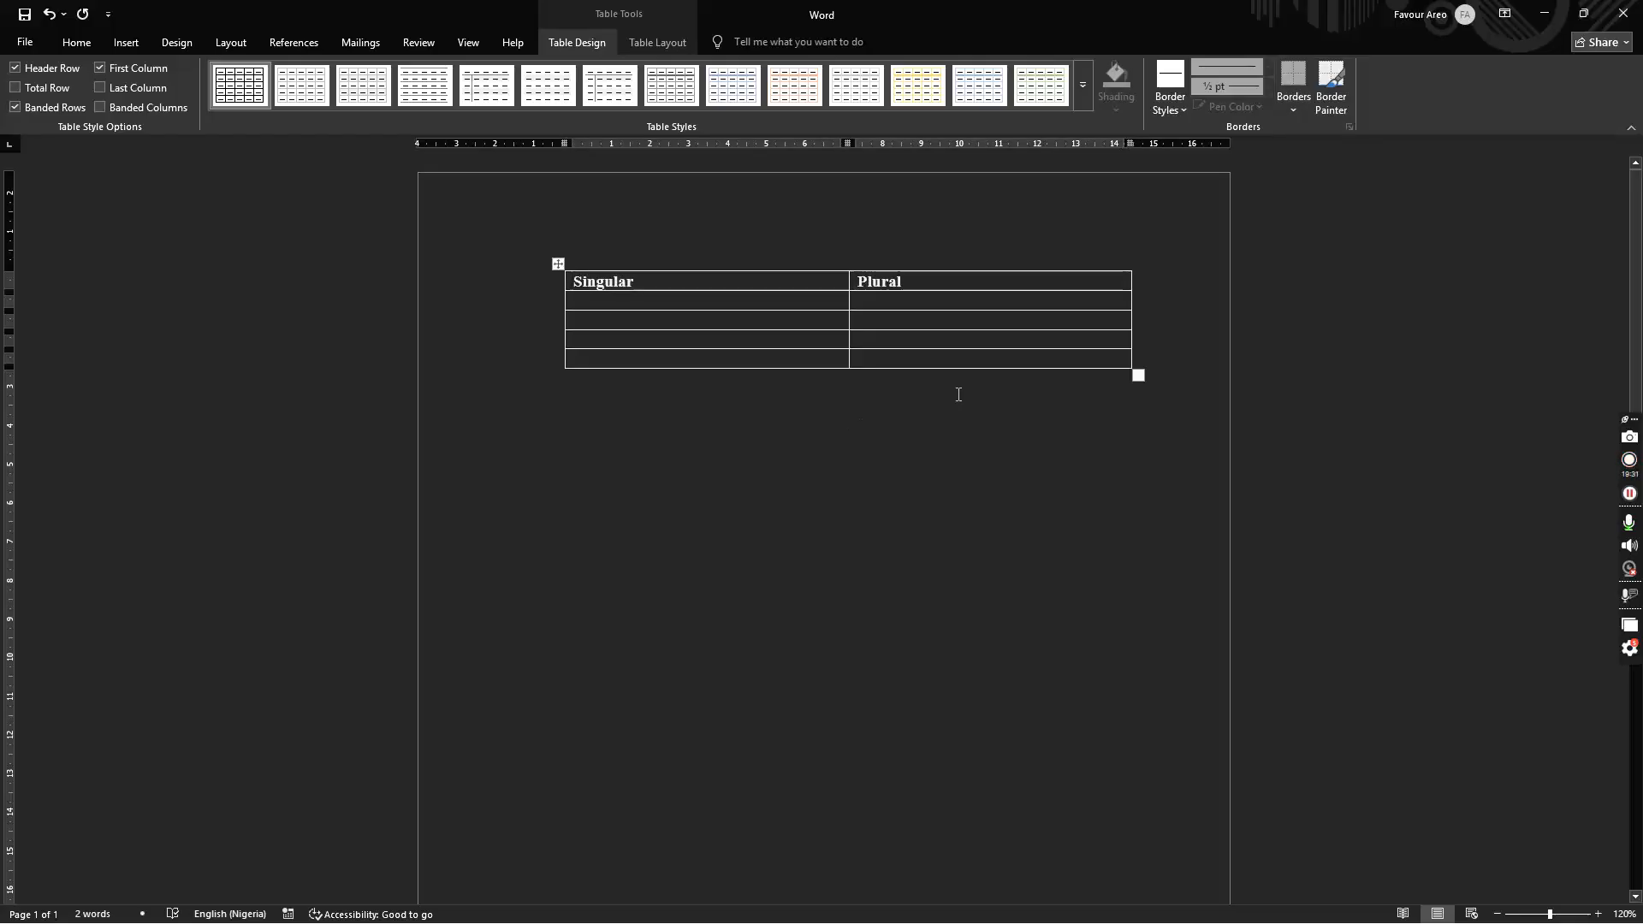
Step: Fill the second row with Boy and Boys
{"action": "left_click", "coordinate": [596, 303]}
{"action": "type", "text": "Boy"}
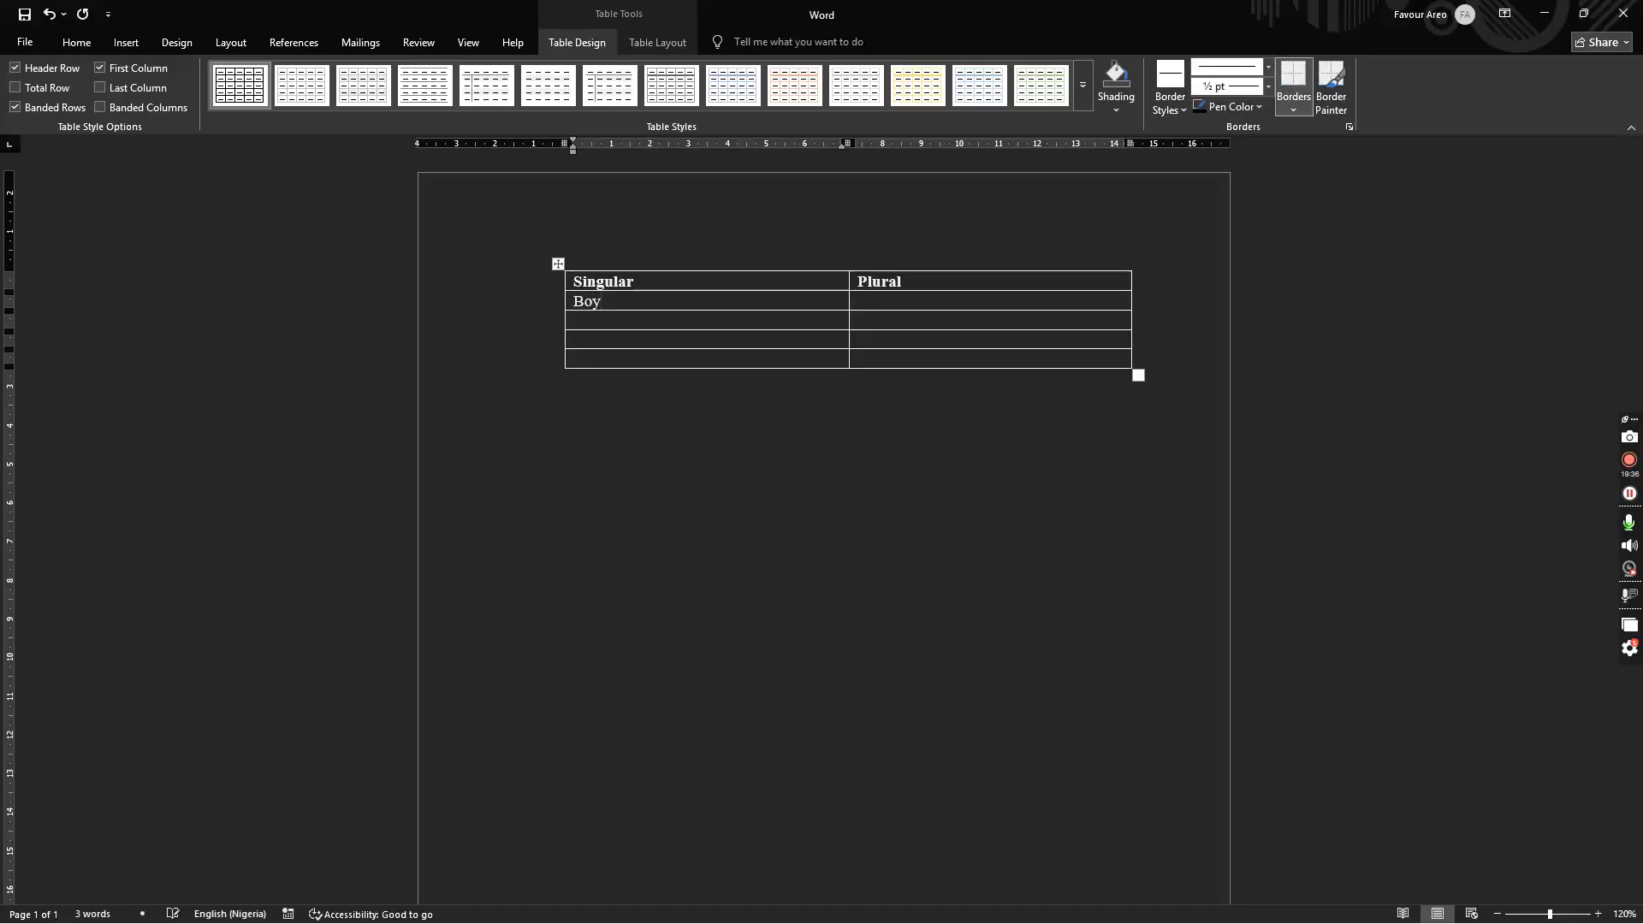
{"action": "key", "text": "Tab"}
{"action": "type", "text": "Boys"}
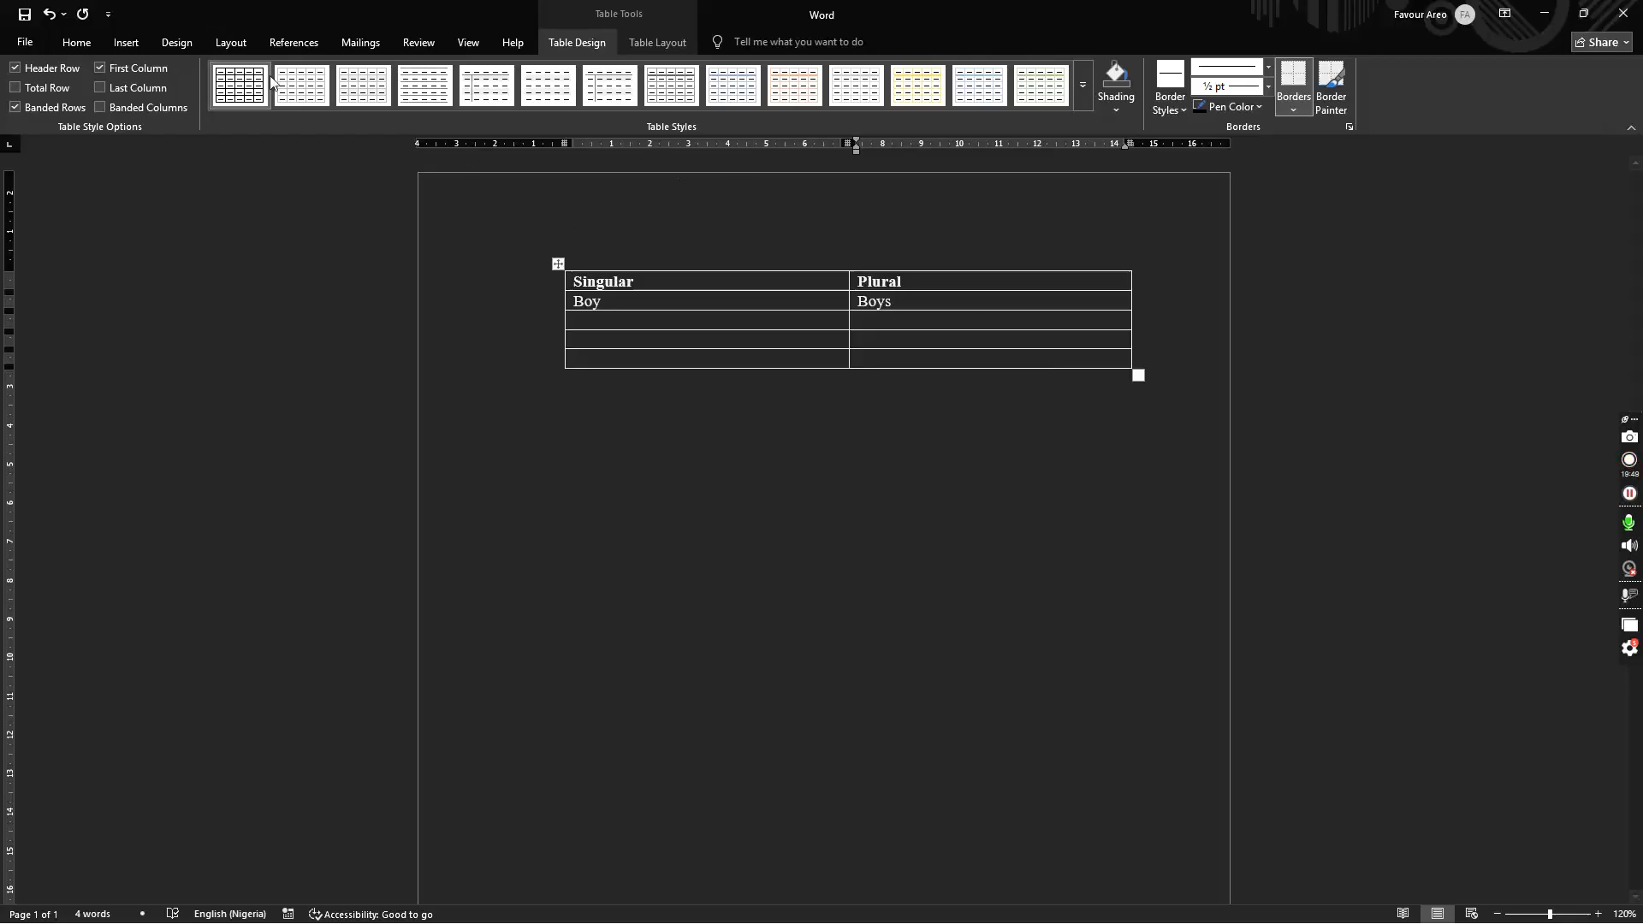
{"action": "left_click", "coordinate": [75, 43]}
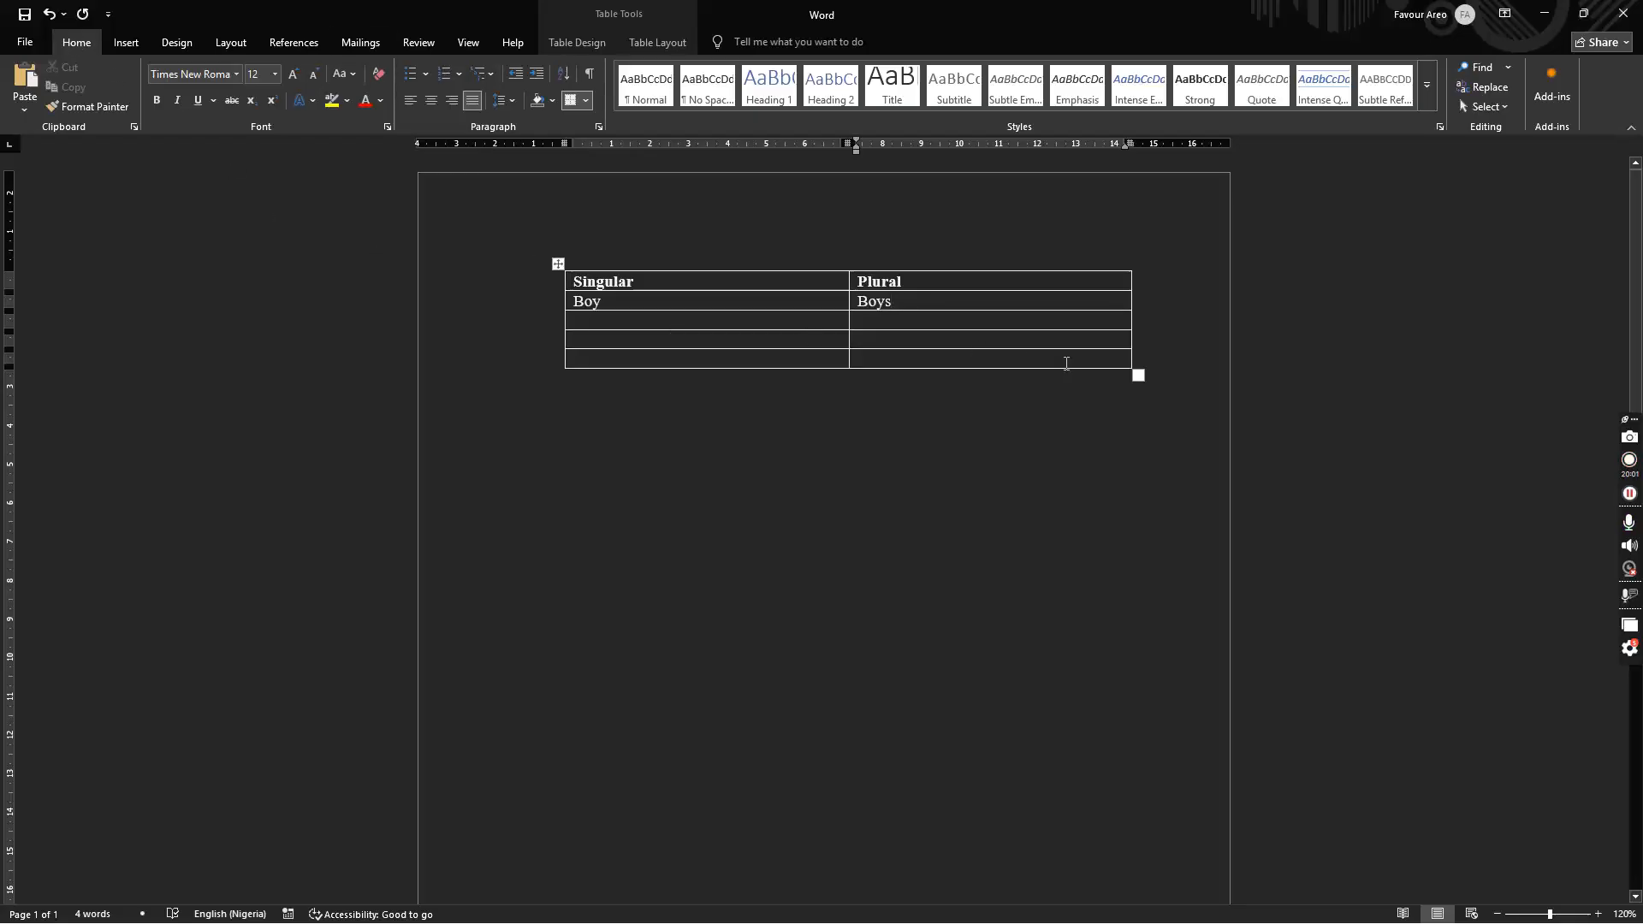
{"action": "left_click_drag", "start_coordinate": [1074, 363], "coordinate": [650, 284]}
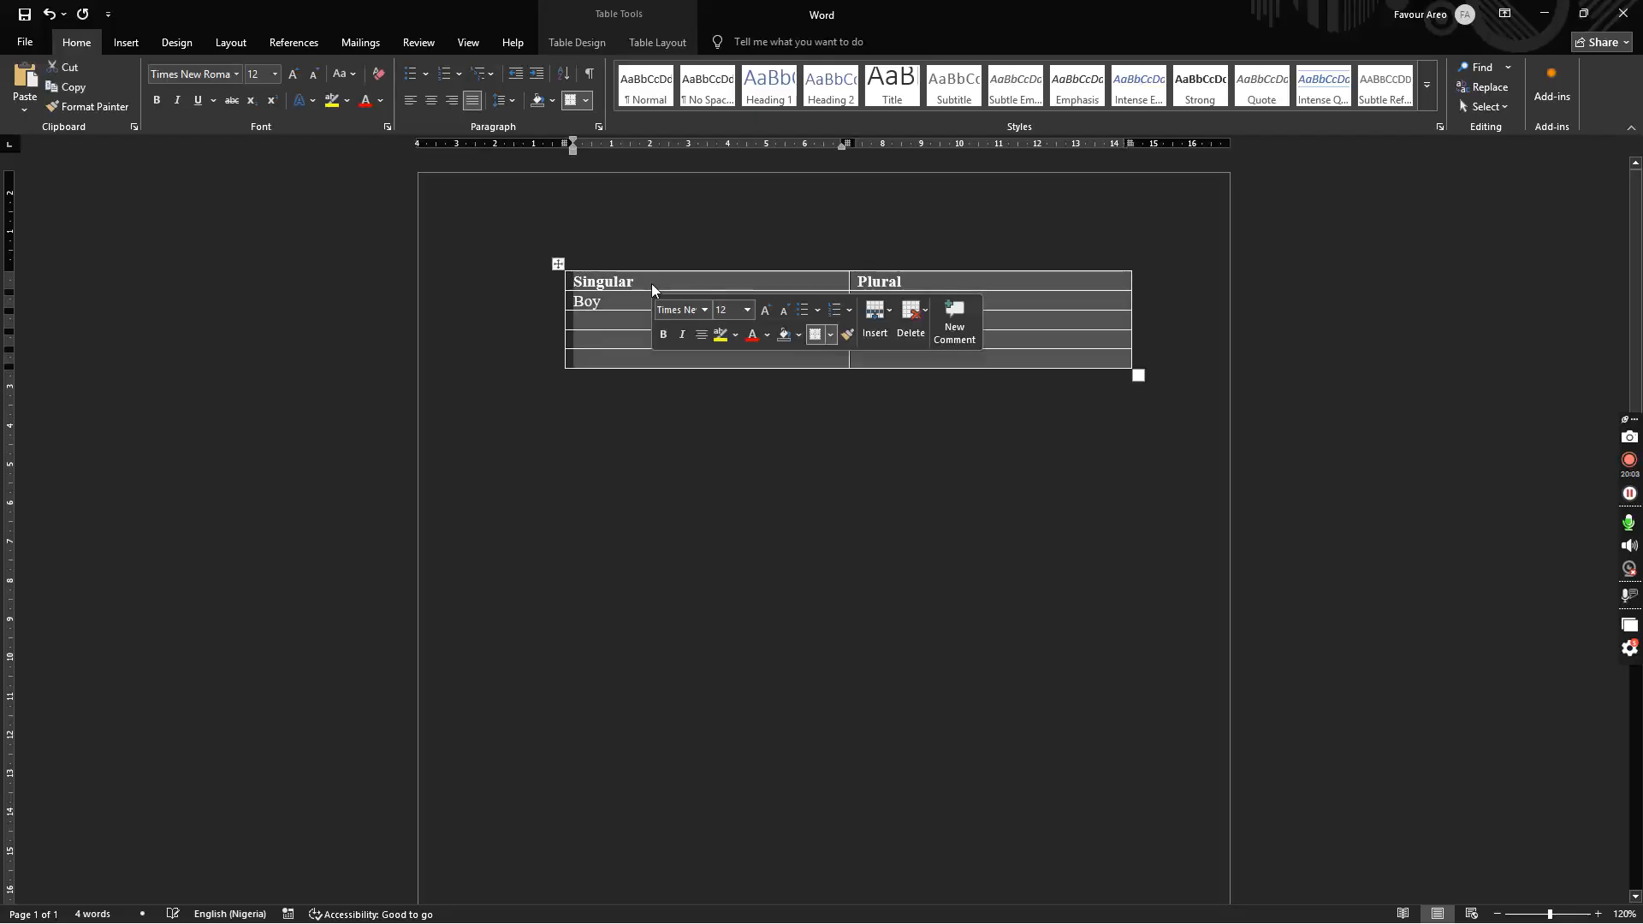
{"action": "left_click", "coordinate": [198, 73]}
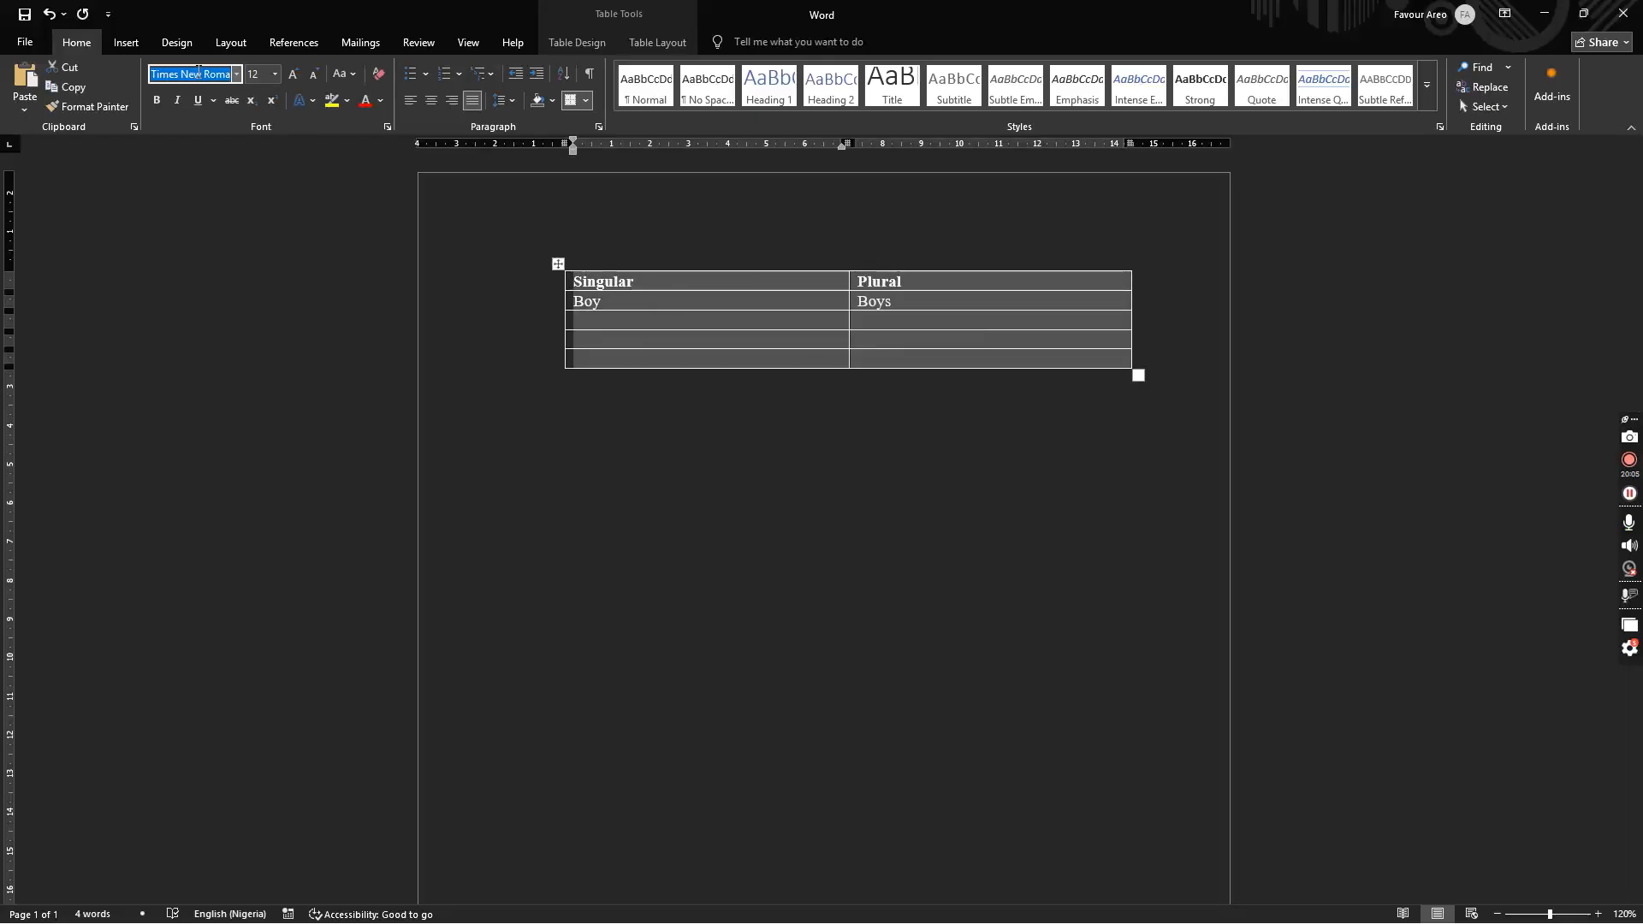
{"action": "key", "text": "Return"}
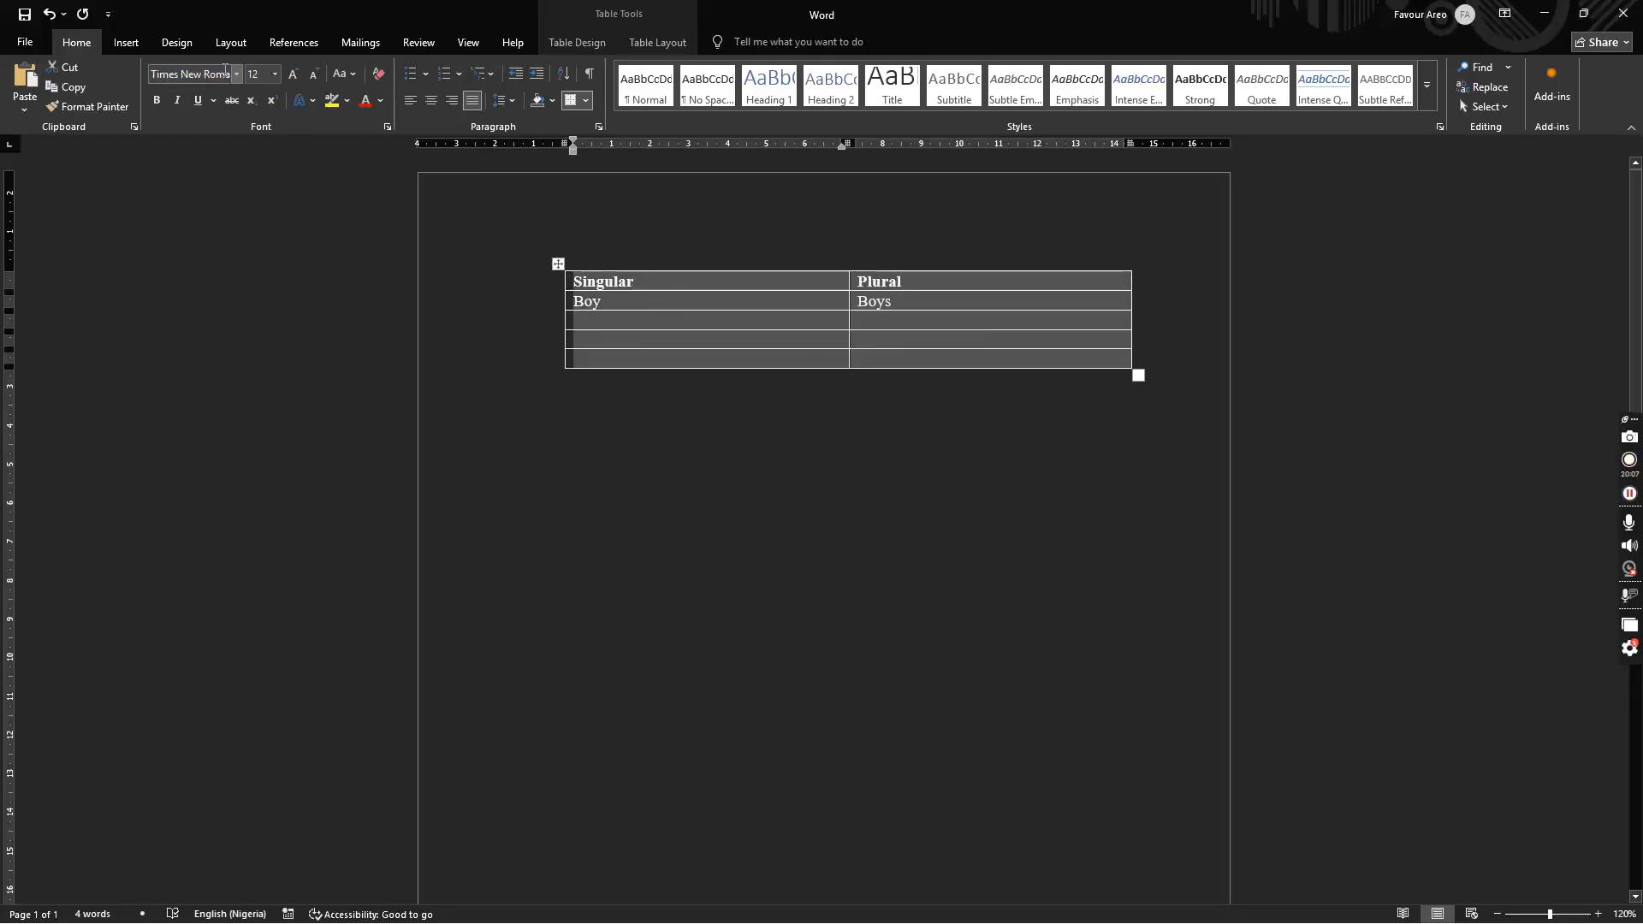
{"action": "left_click", "coordinate": [292, 74]}
{"action": "left_click", "coordinate": [292, 73]}
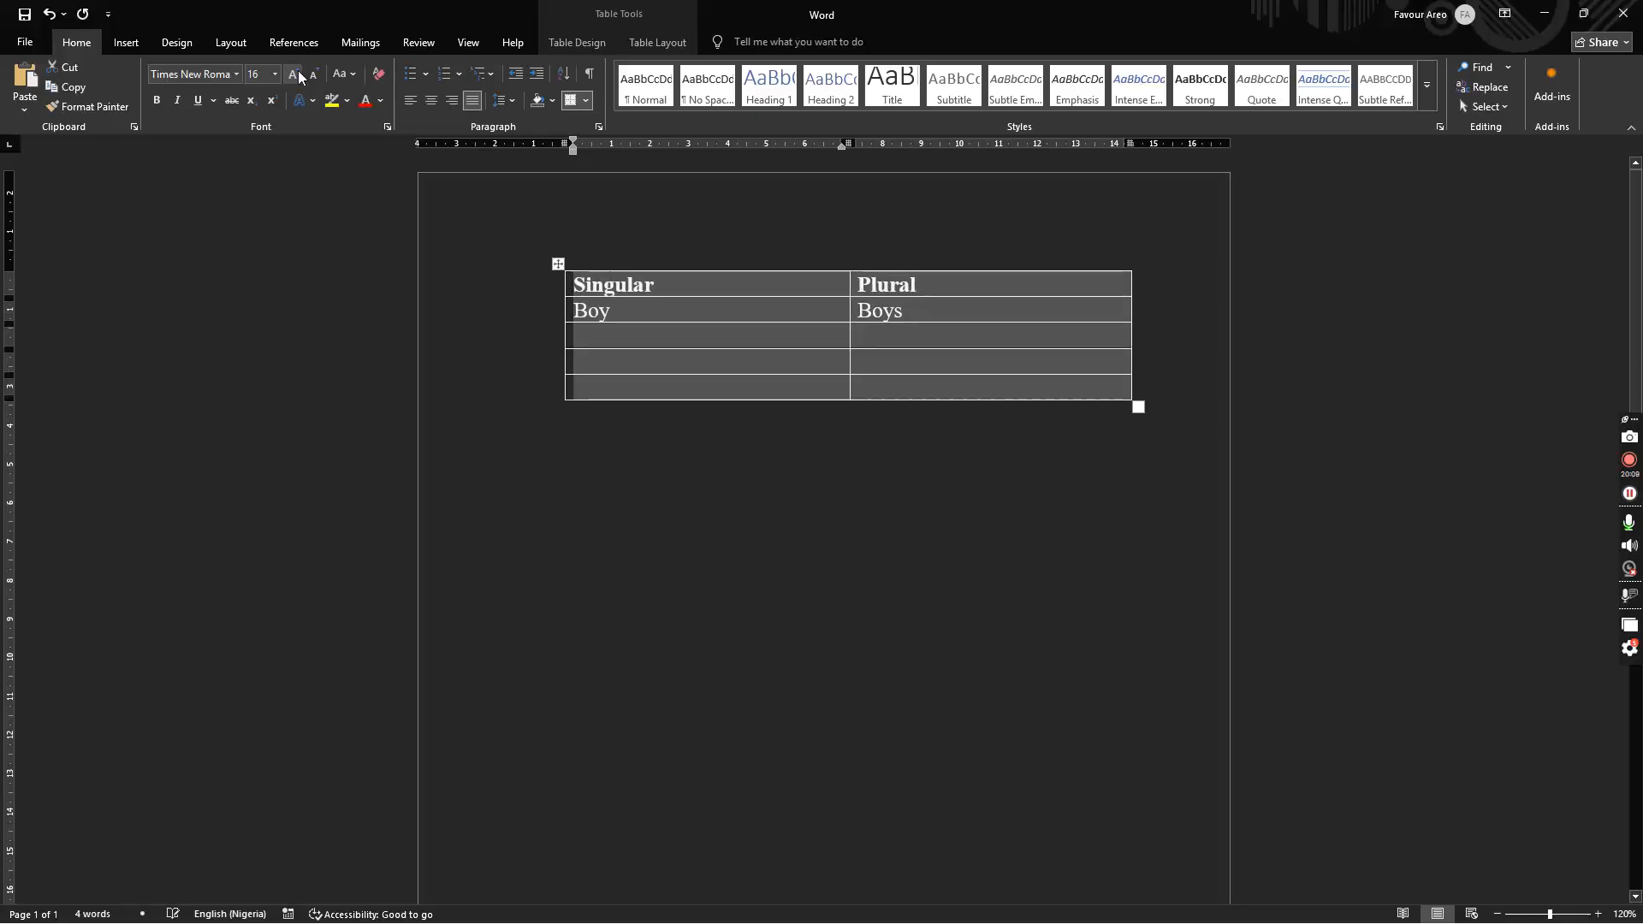
{"action": "left_click", "coordinate": [314, 75]}
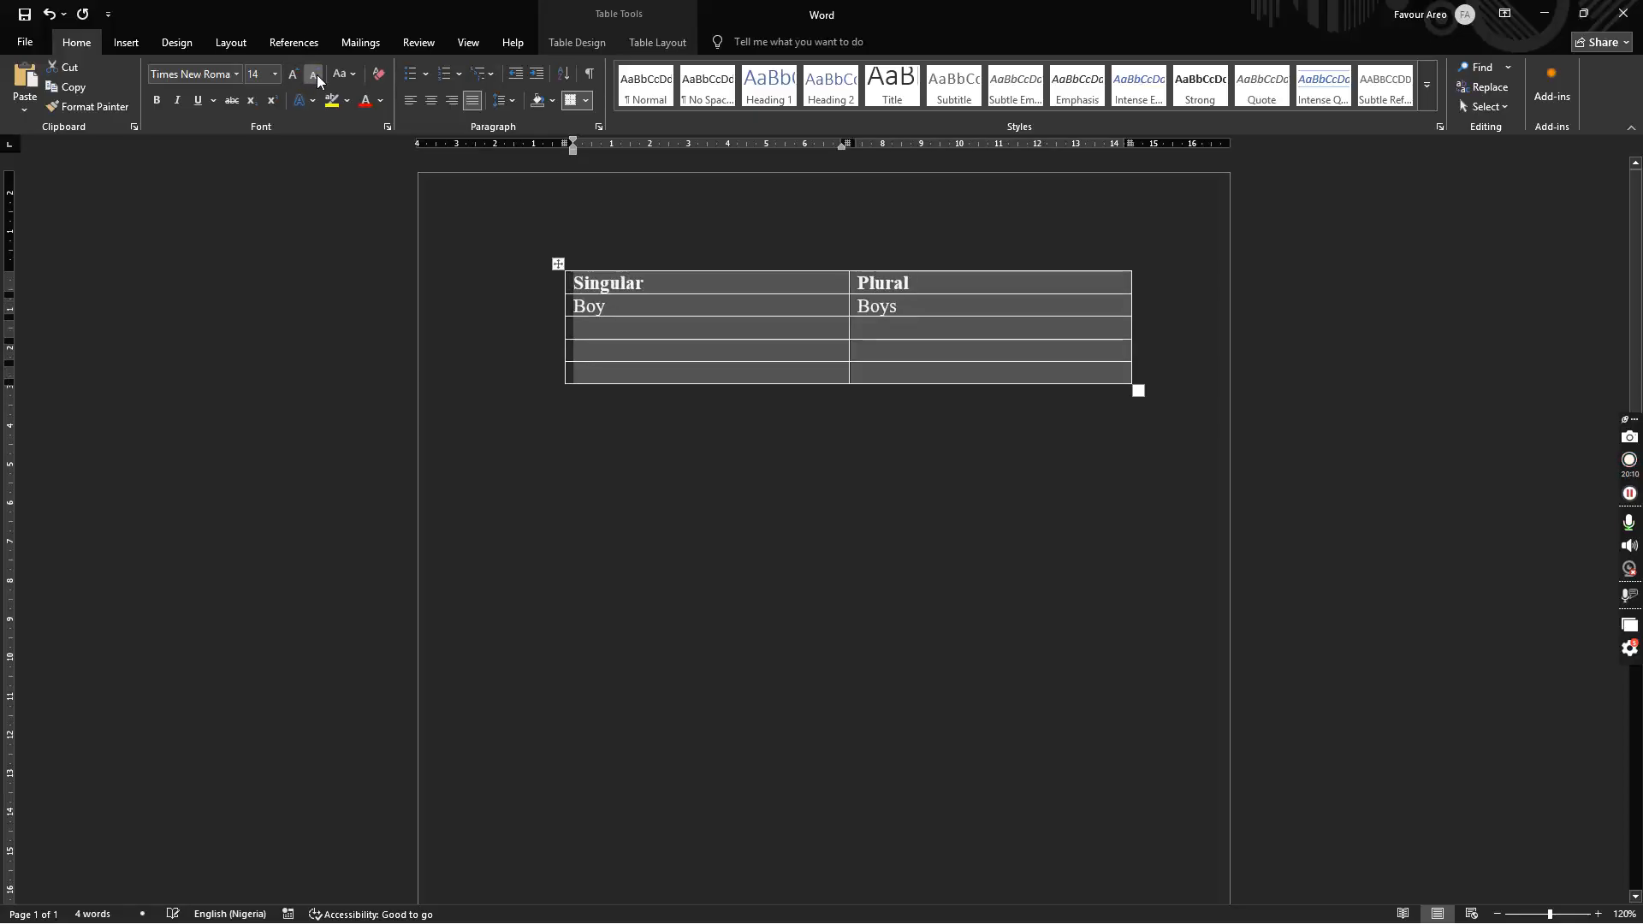
{"action": "left_click", "coordinate": [259, 75]}
{"action": "type", "text": "11"}
{"action": "key", "text": "Return"}
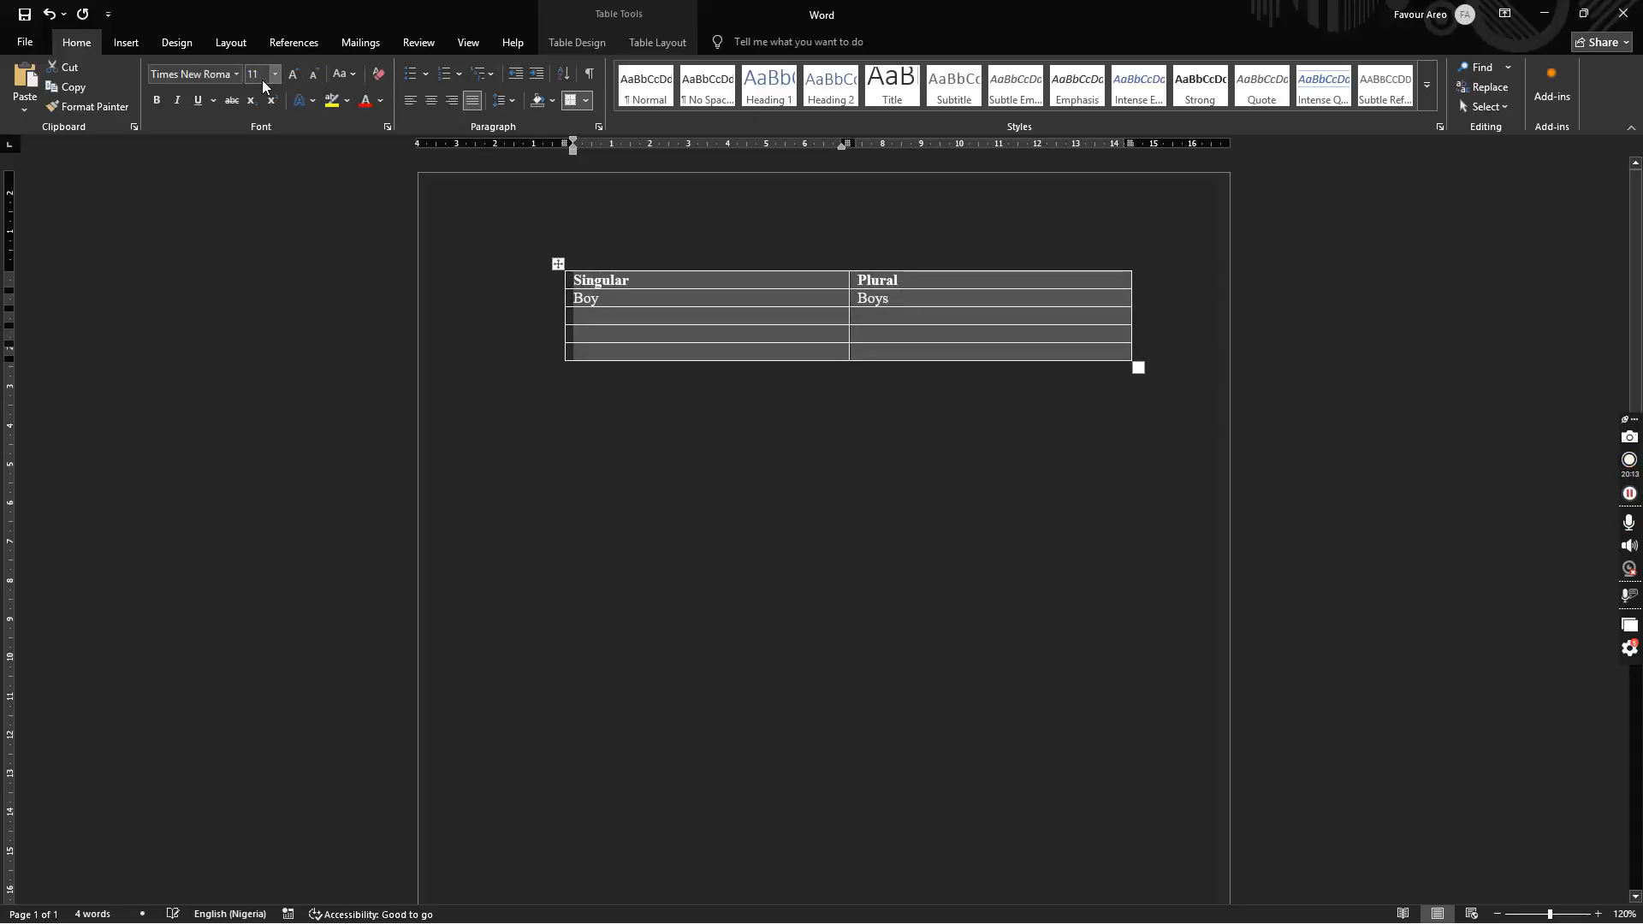
{"action": "left_click", "coordinate": [259, 75]}
{"action": "type", "text": "12"}
{"action": "key", "text": "Return"}
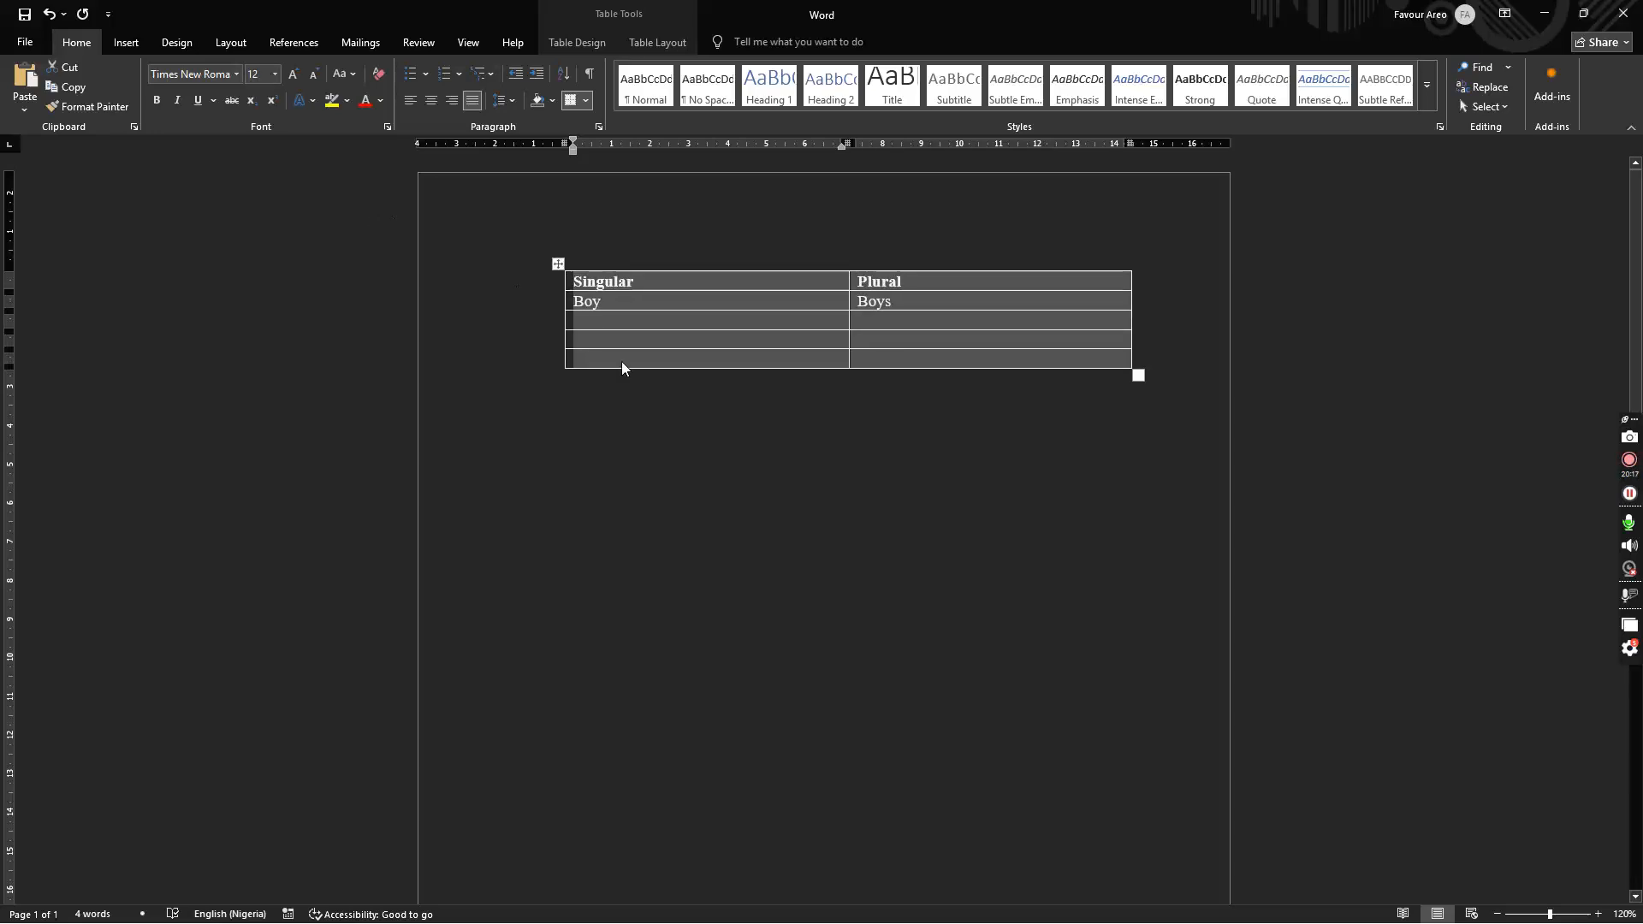
{"action": "left_click", "coordinate": [785, 440]}
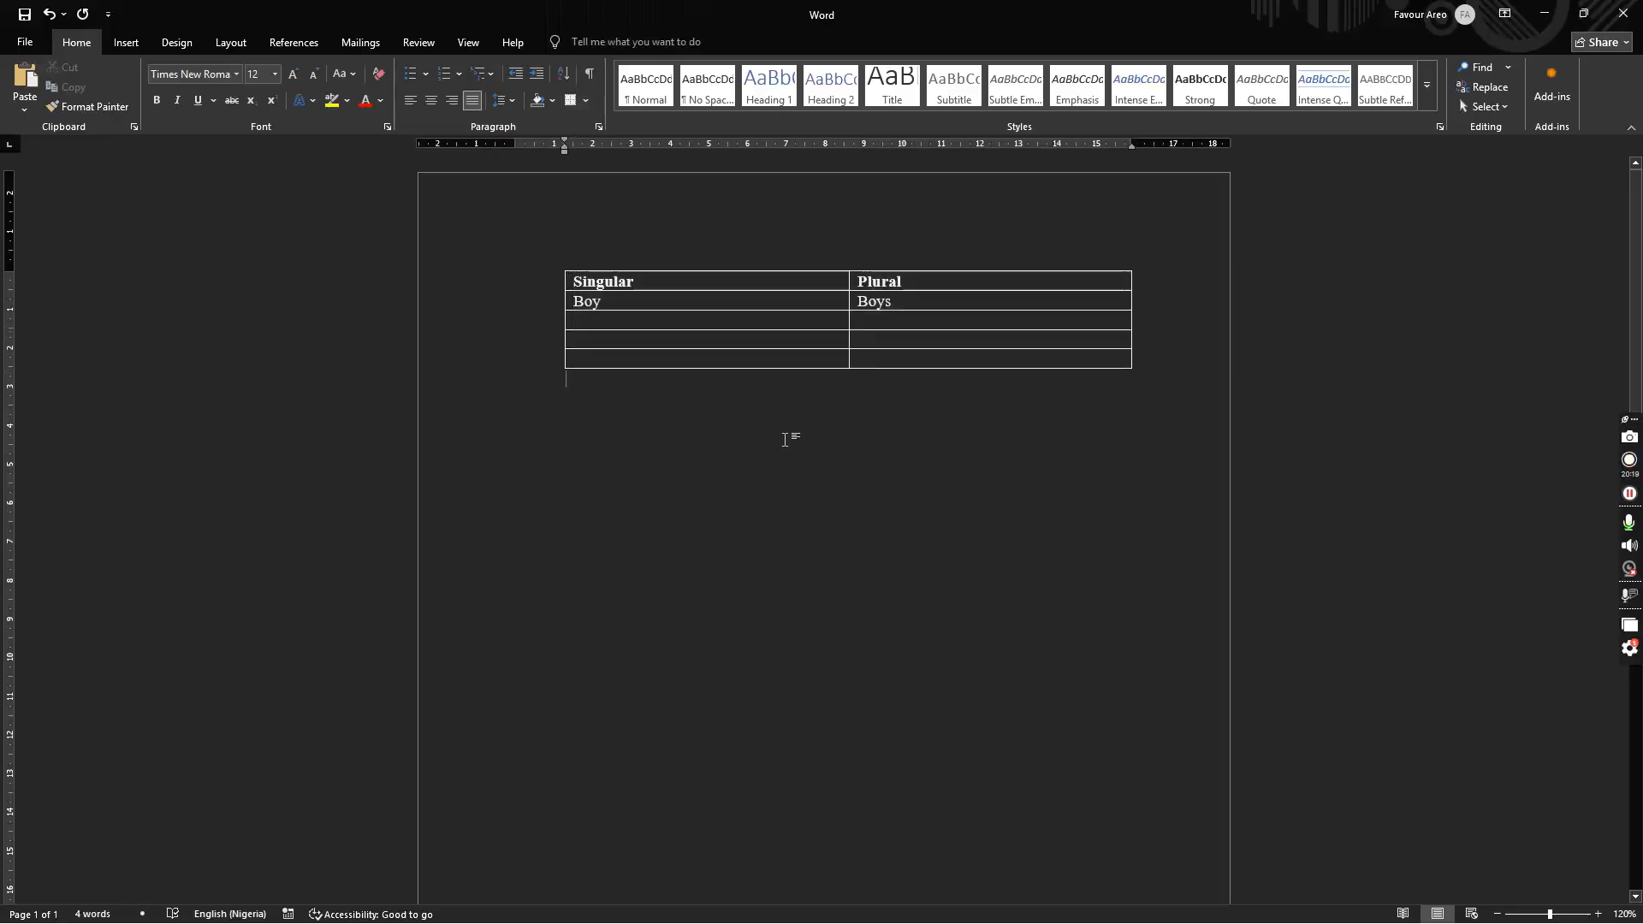
{"action": "left_click", "coordinate": [641, 233]}
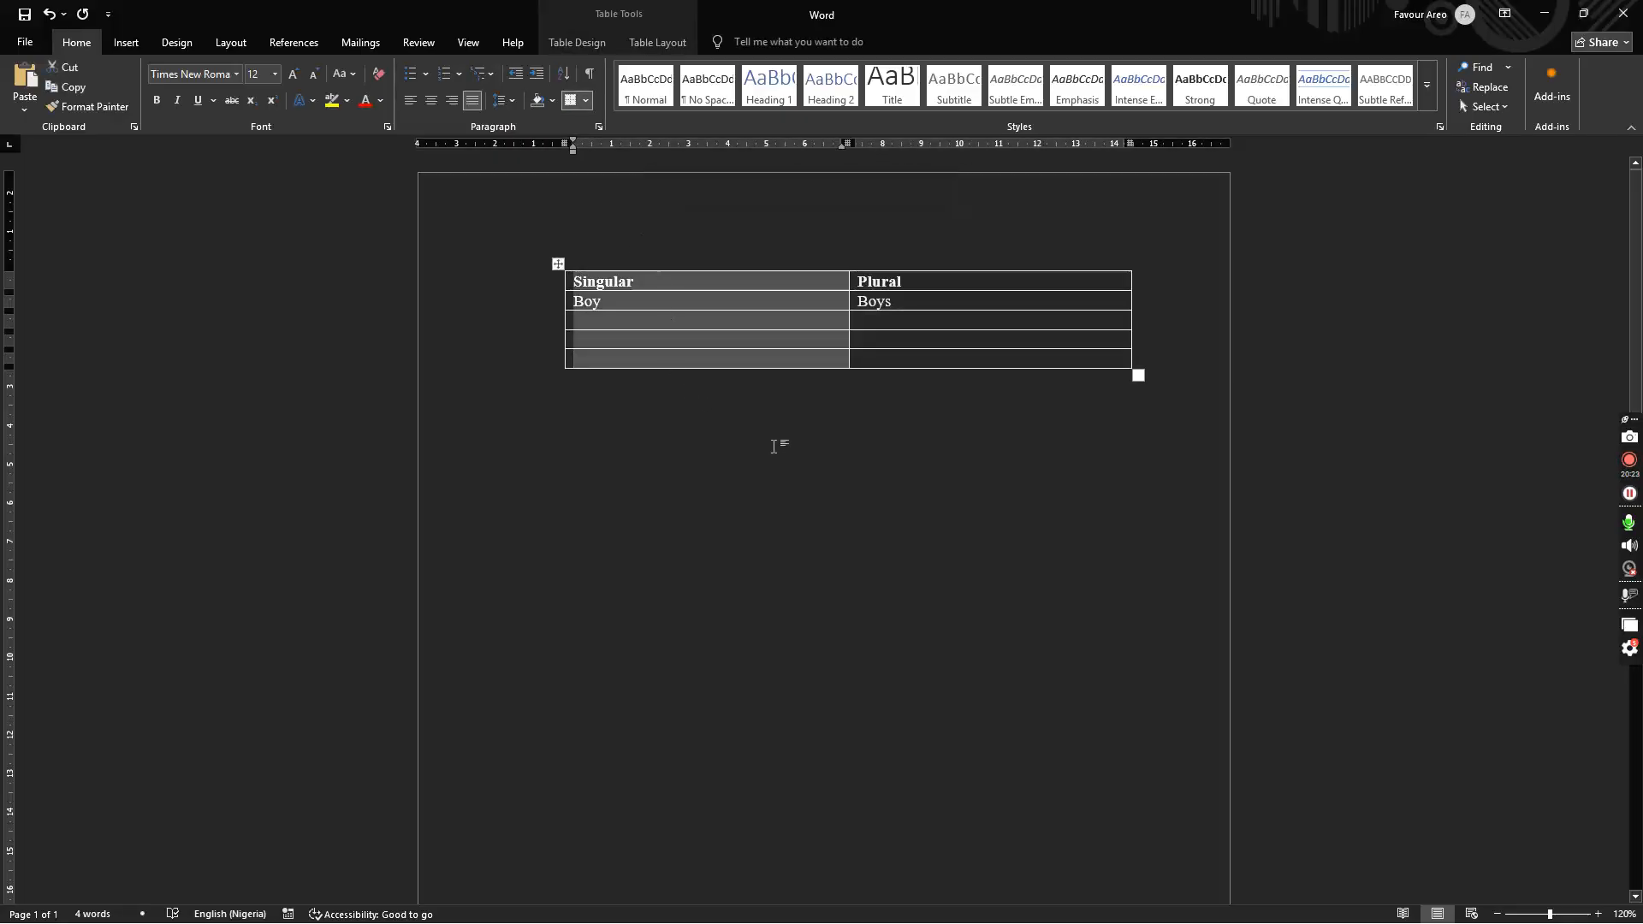
{"action": "left_click", "coordinate": [800, 484]}
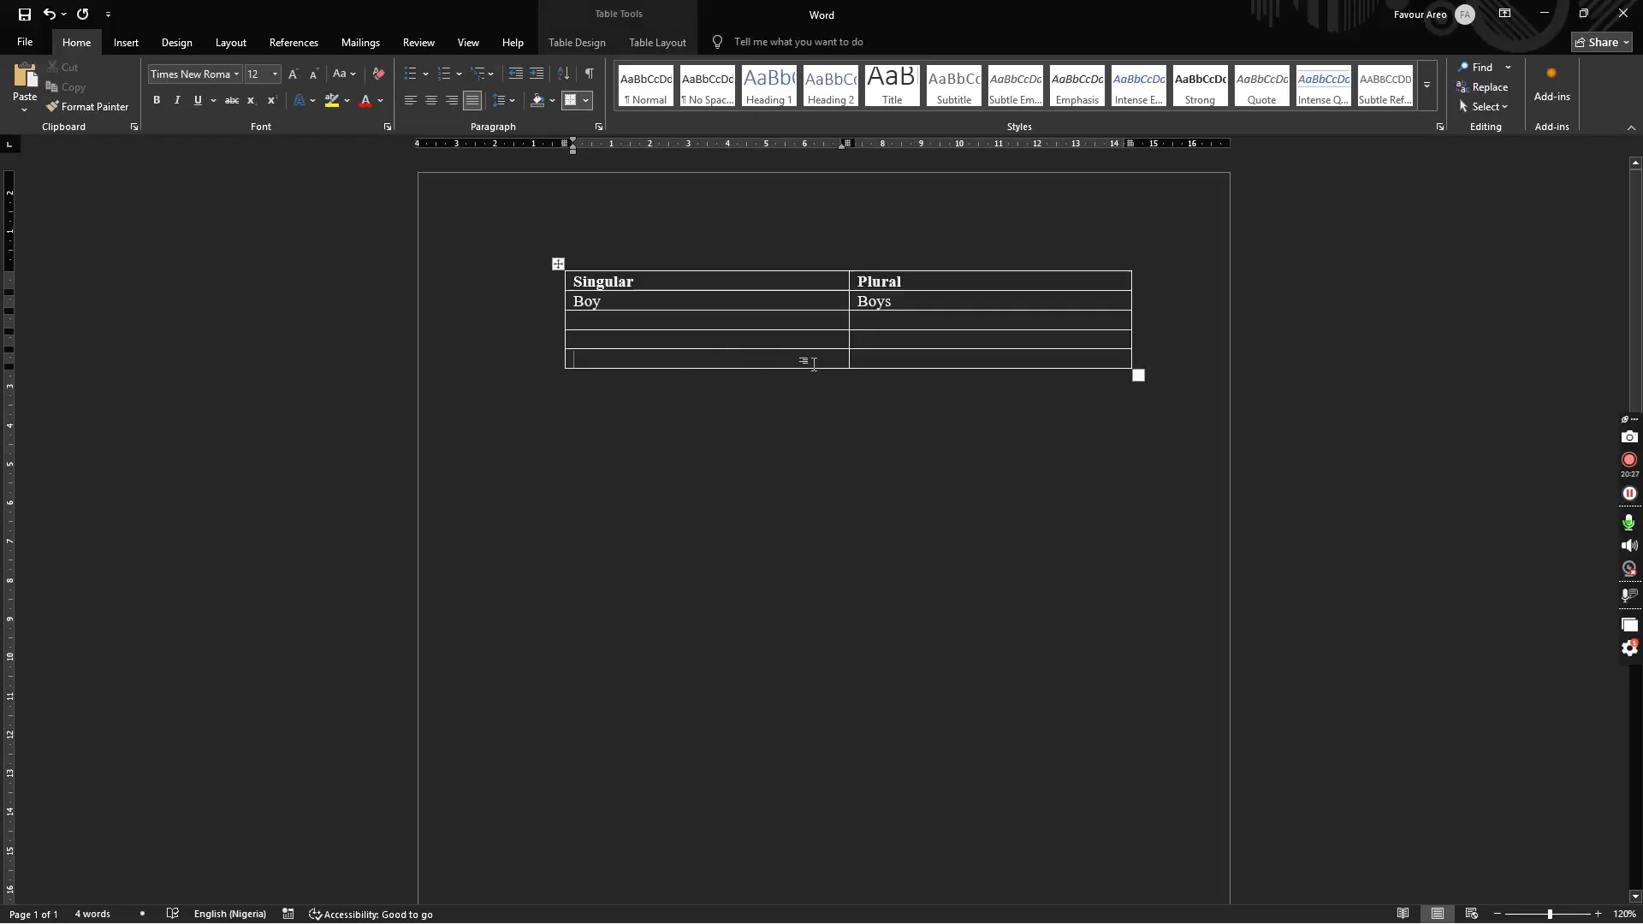
{"action": "double_click", "coordinate": [651, 361]}
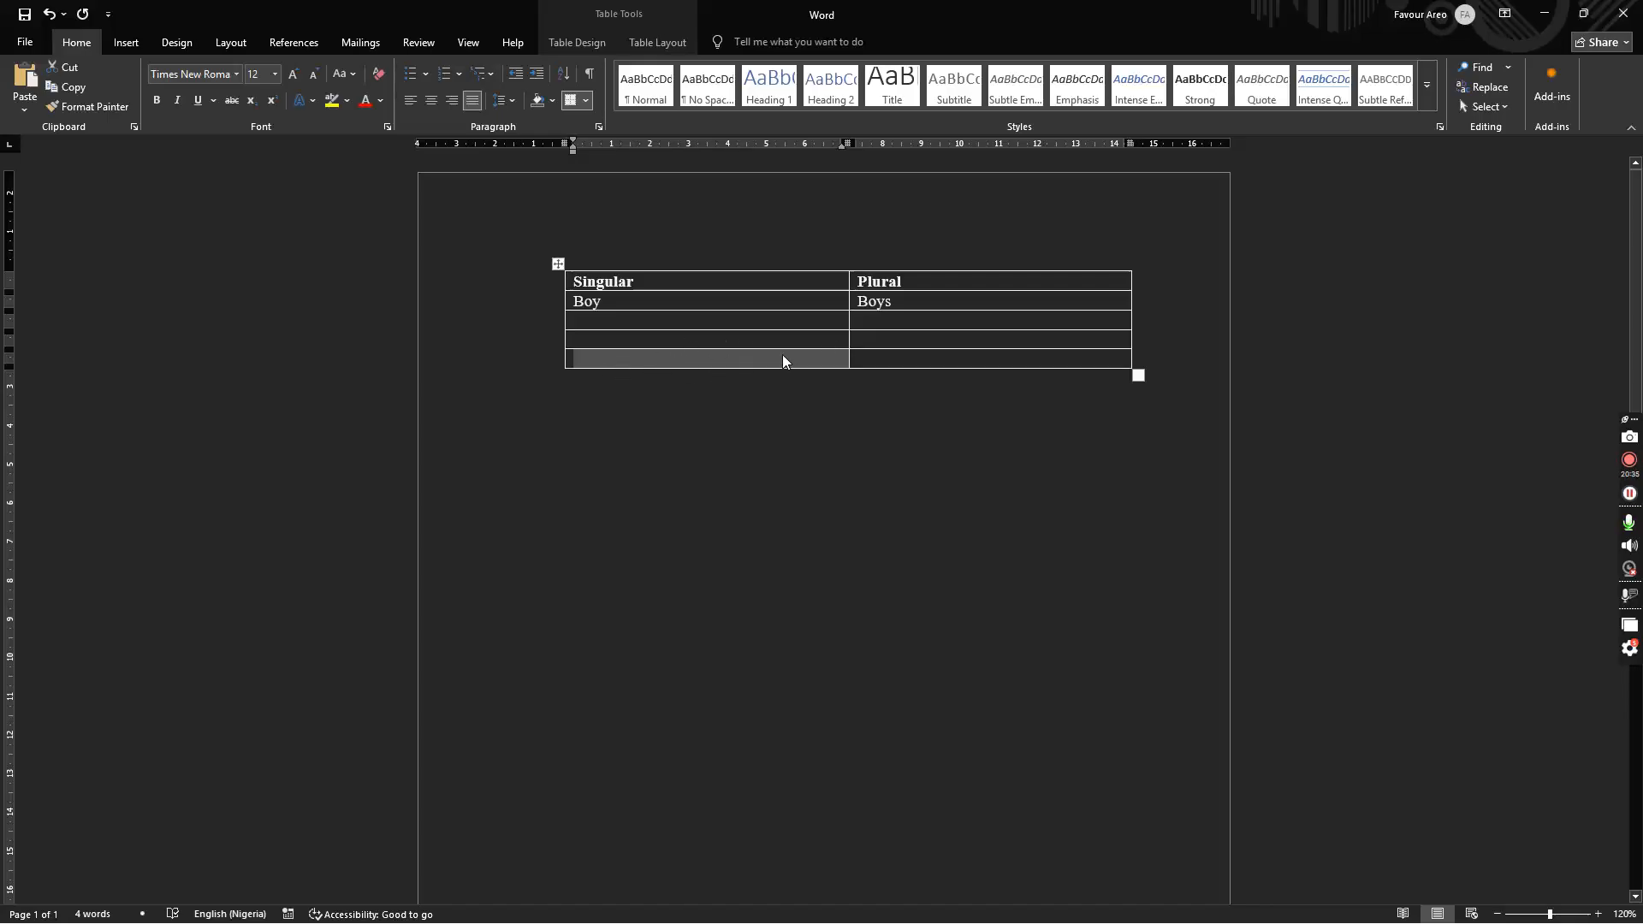
Step: Add a new empty column to the left of Singular
{"action": "left_click", "coordinate": [935, 359]}
{"action": "left_click_drag", "start_coordinate": [924, 326], "coordinate": [924, 341]}
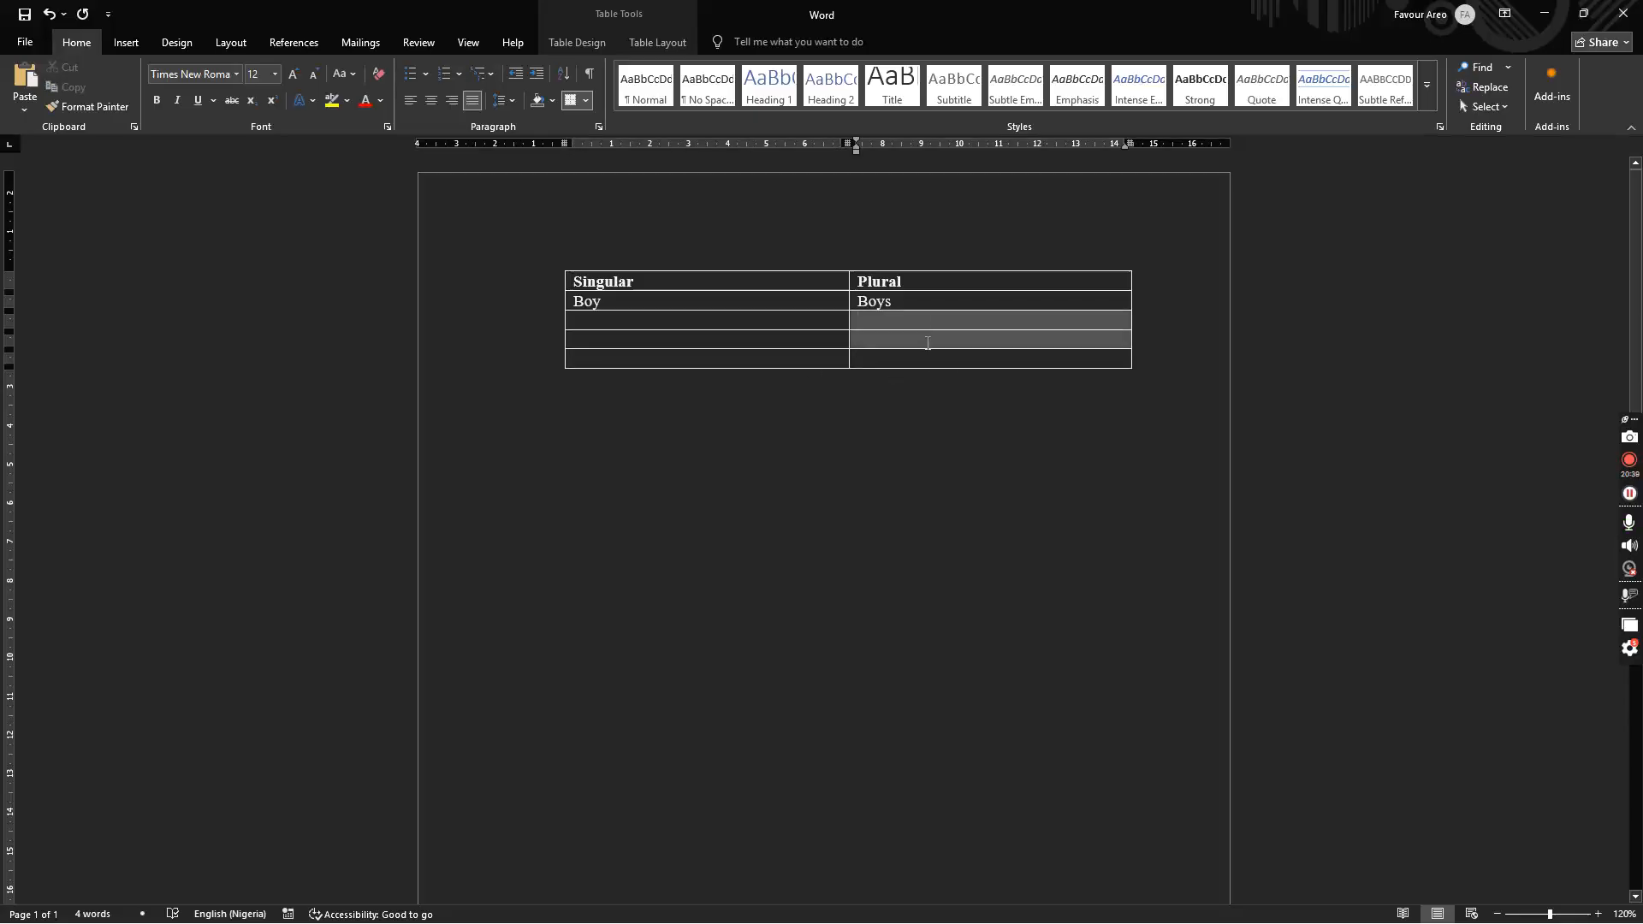
{"action": "left_click", "coordinate": [964, 428]}
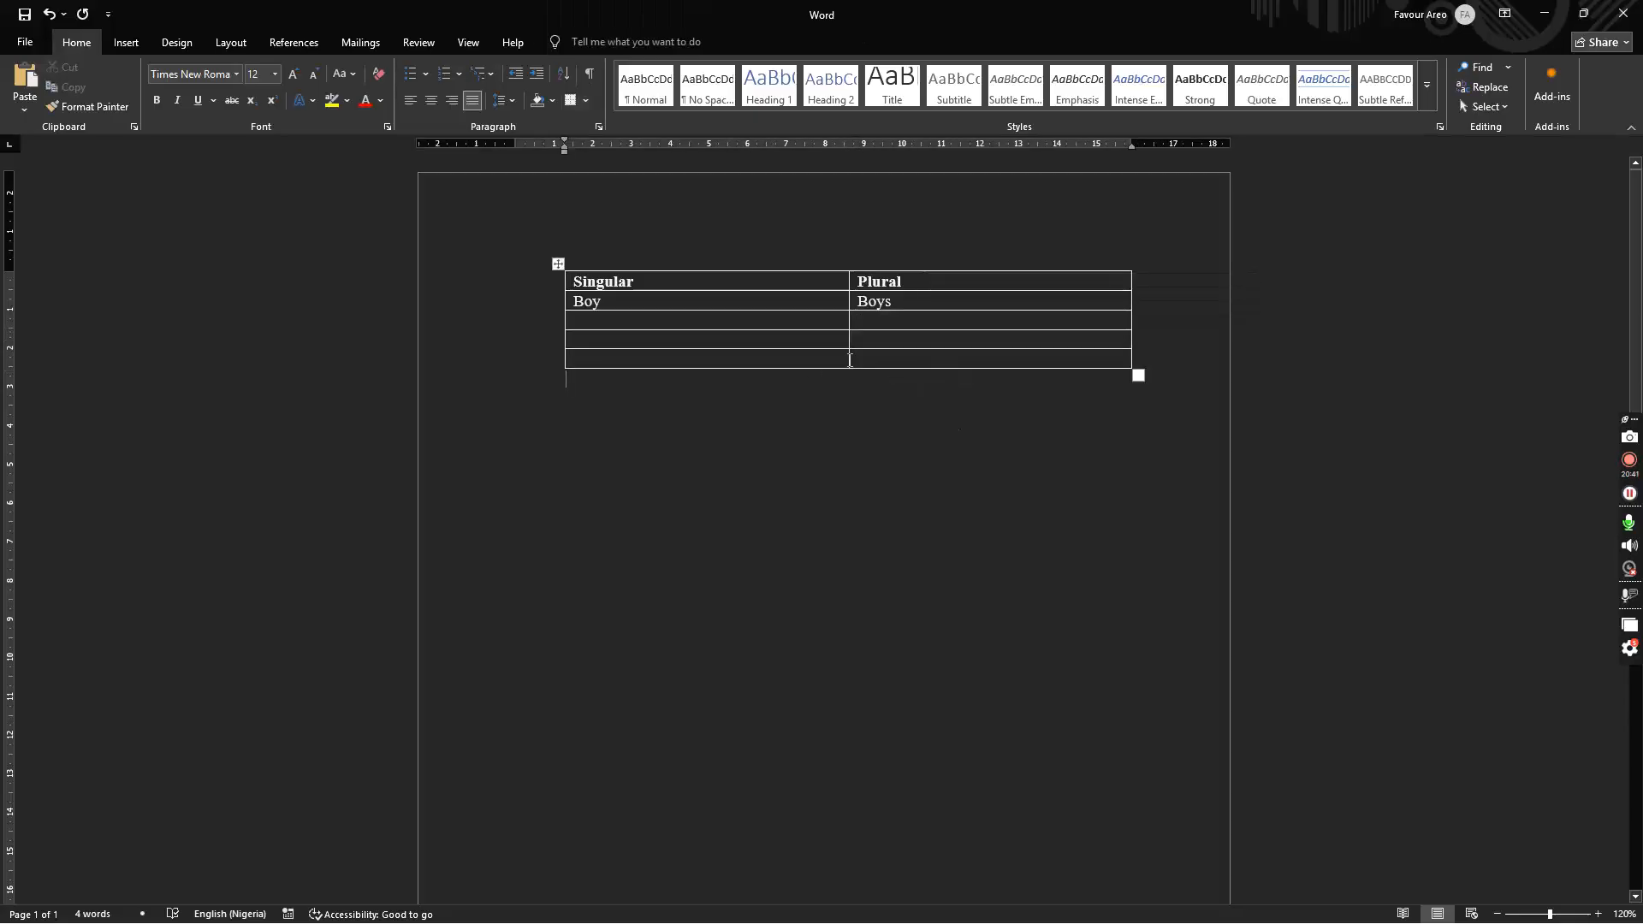
{"action": "left_click", "coordinate": [797, 362]}
{"action": "right_click", "coordinate": [798, 362]}
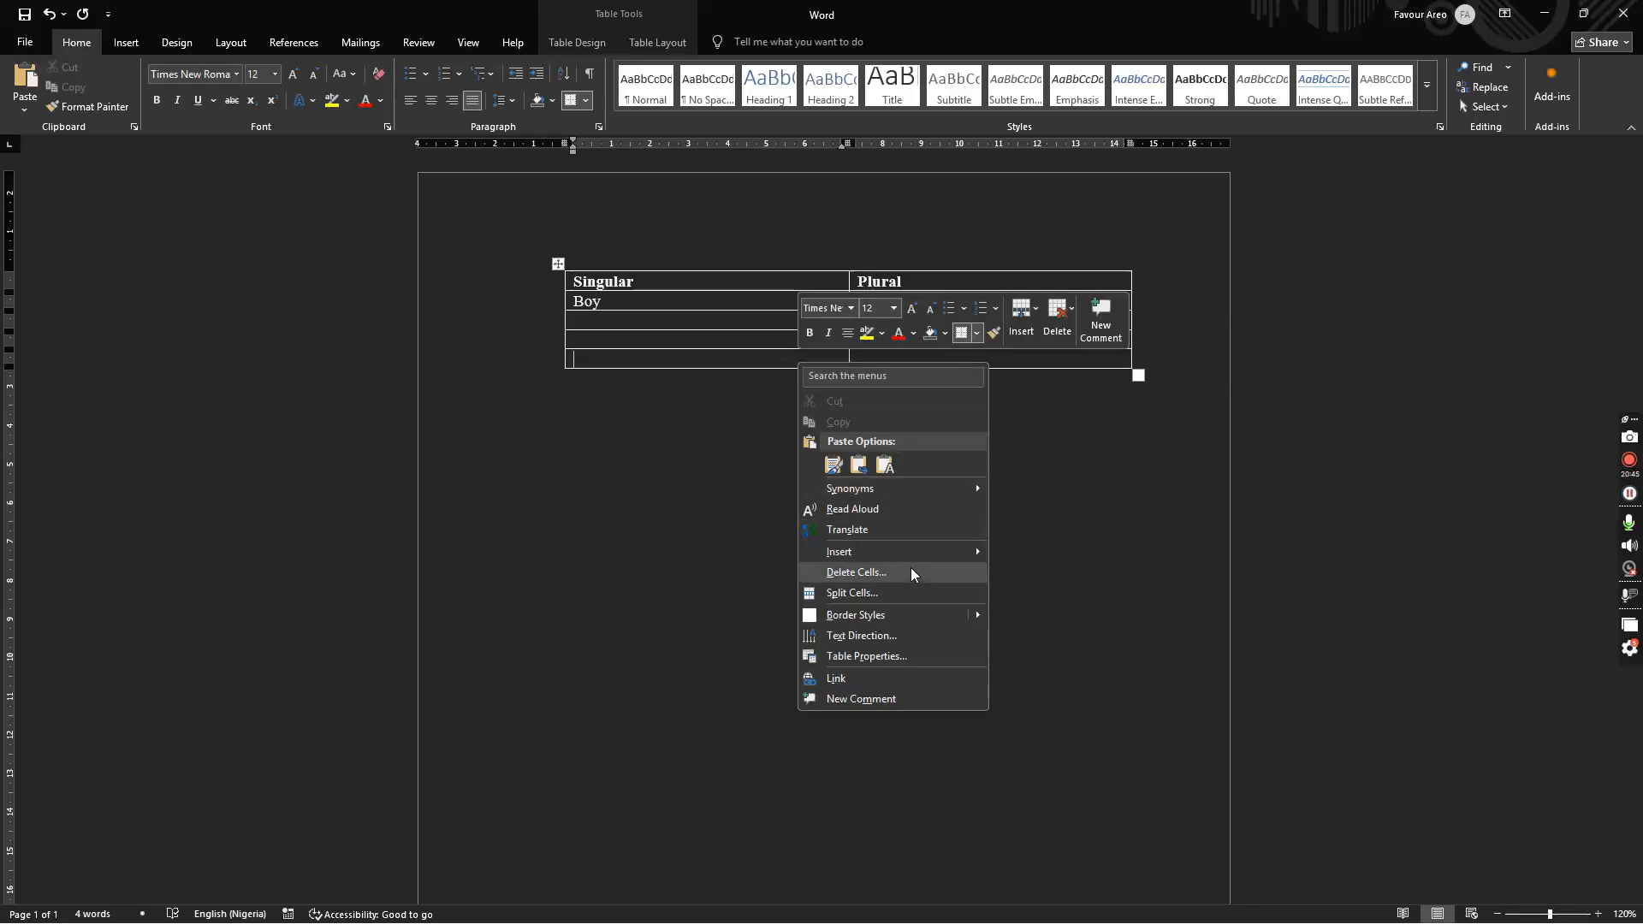
{"action": "mouse_move", "coordinate": [911, 554]}
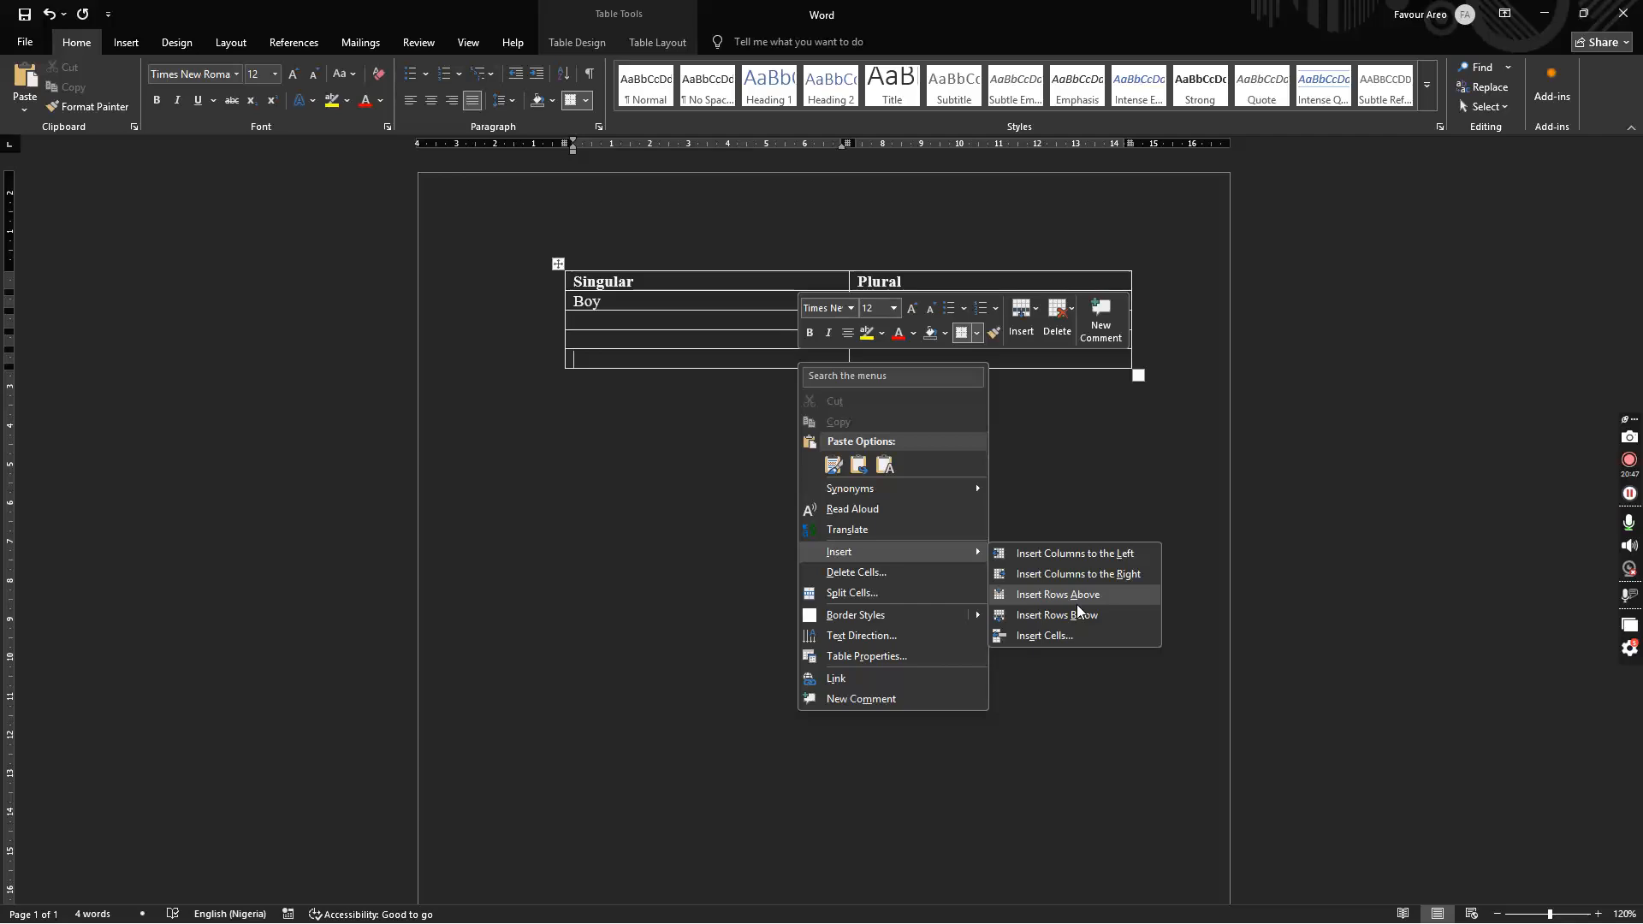
{"action": "left_click", "coordinate": [1074, 554]}
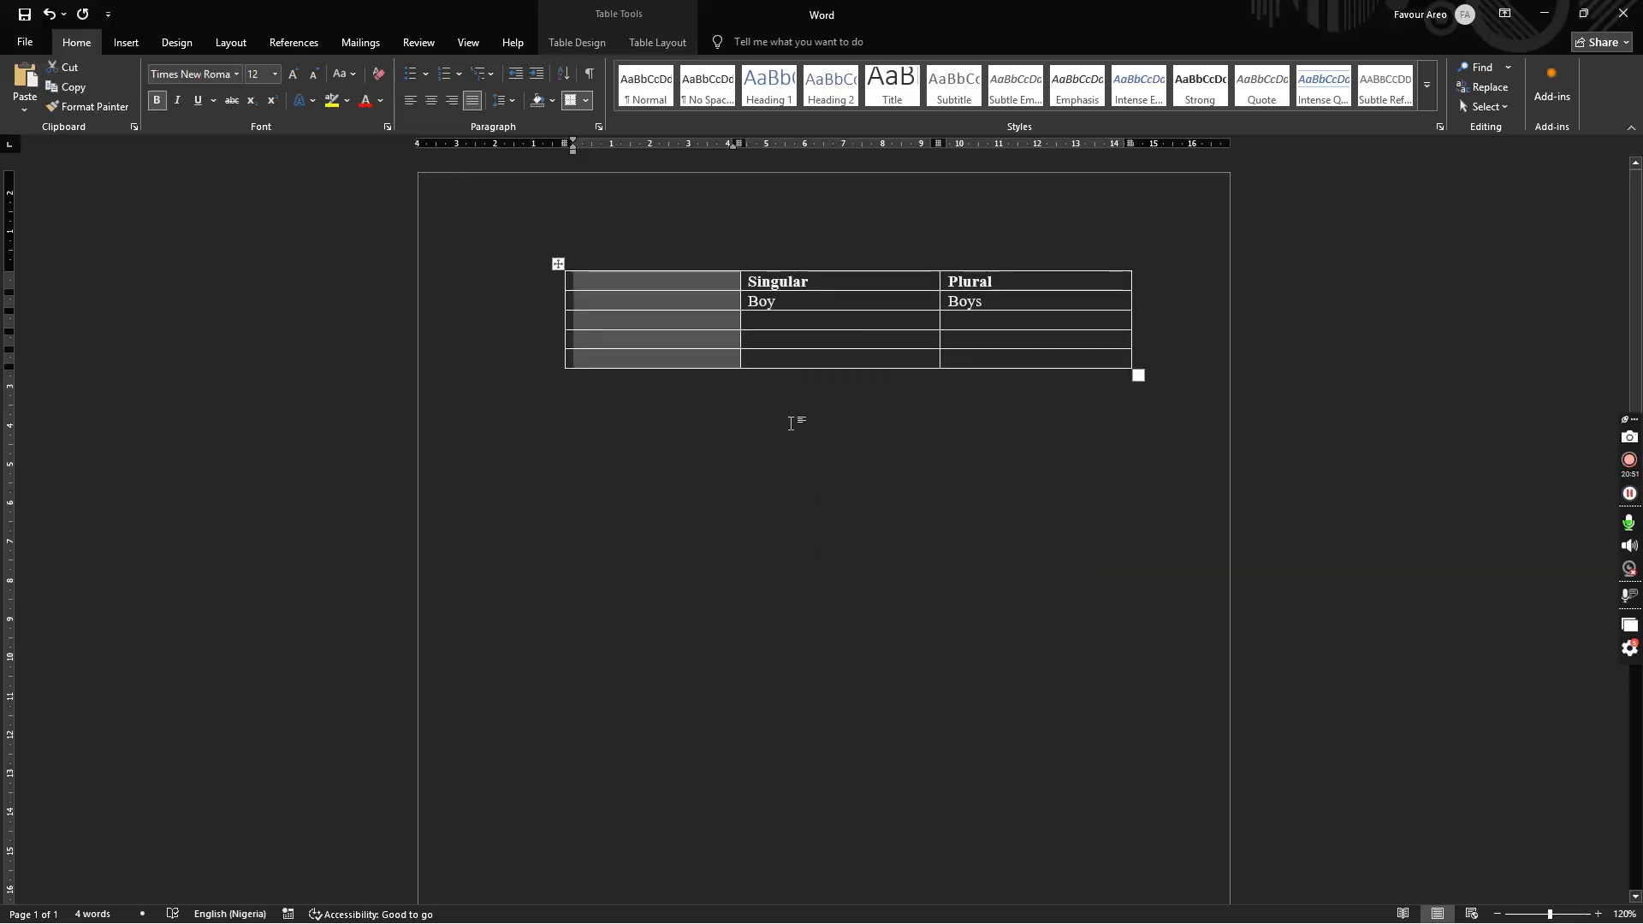
Step: Insert a column between Singular and Plural, then undo it
{"action": "right_click", "coordinate": [827, 360]}
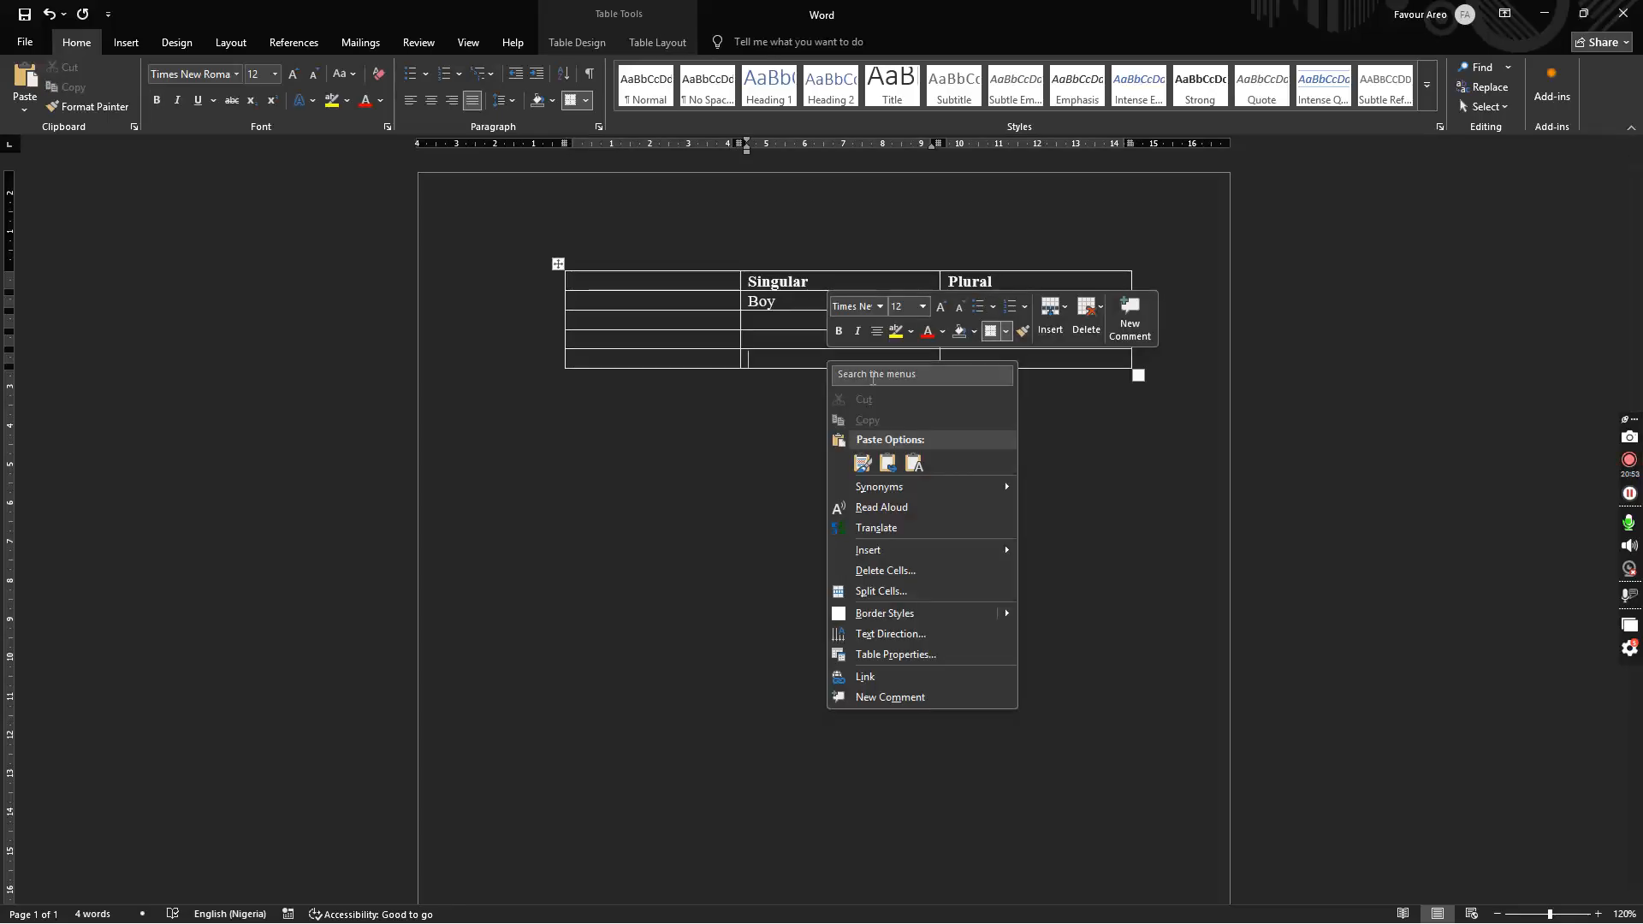
{"action": "mouse_move", "coordinate": [993, 551]}
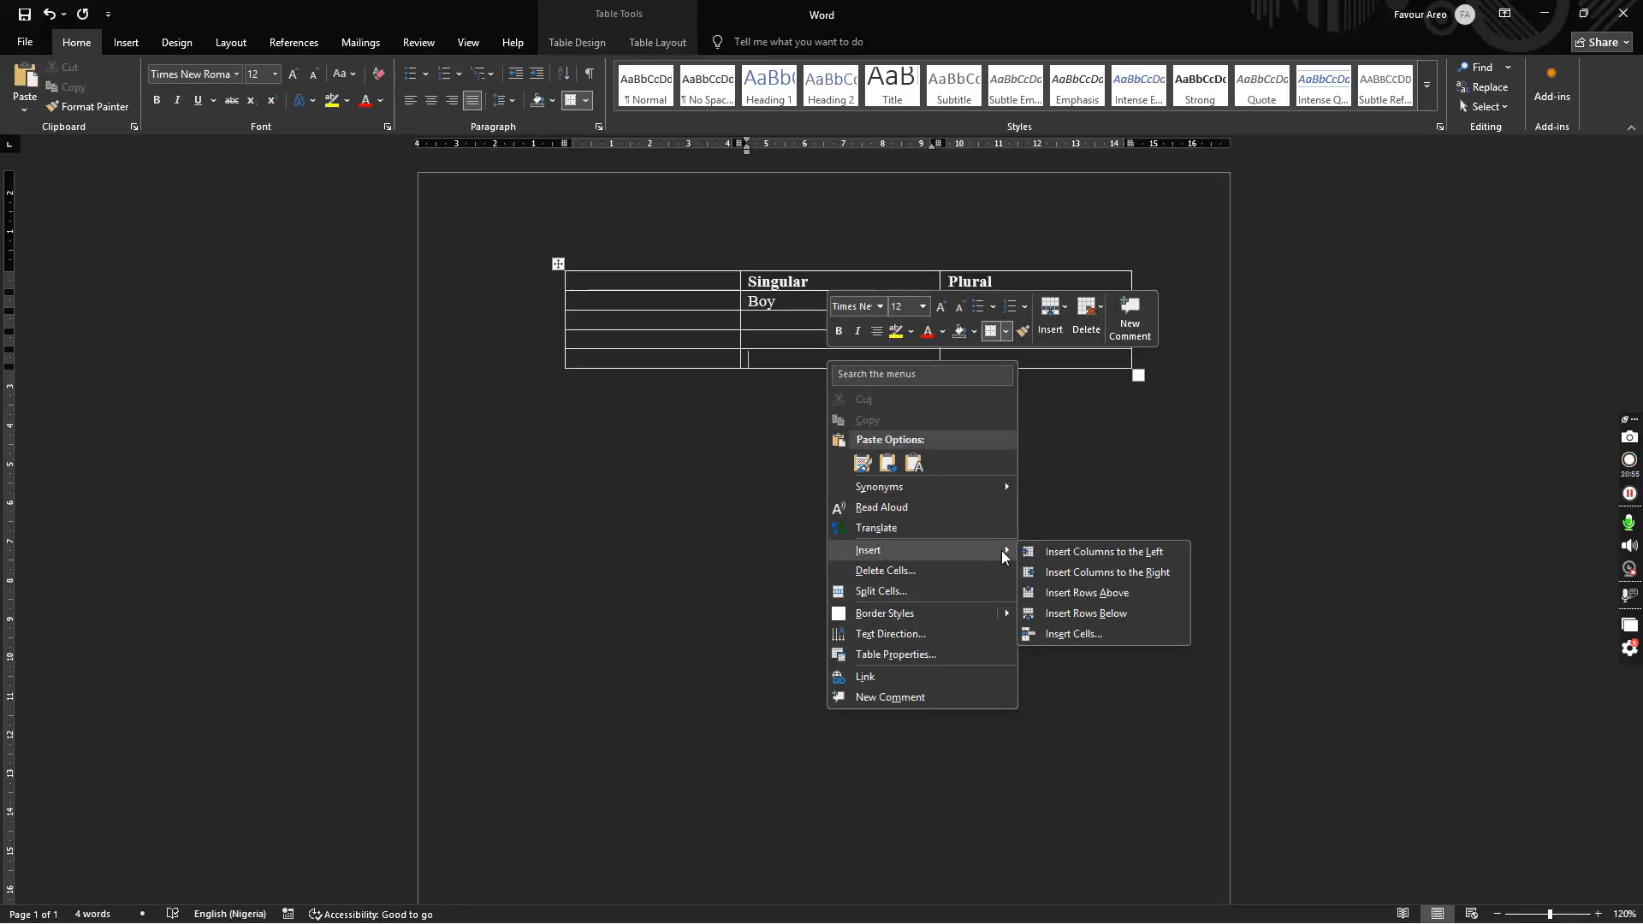
{"action": "left_click", "coordinate": [1074, 573]}
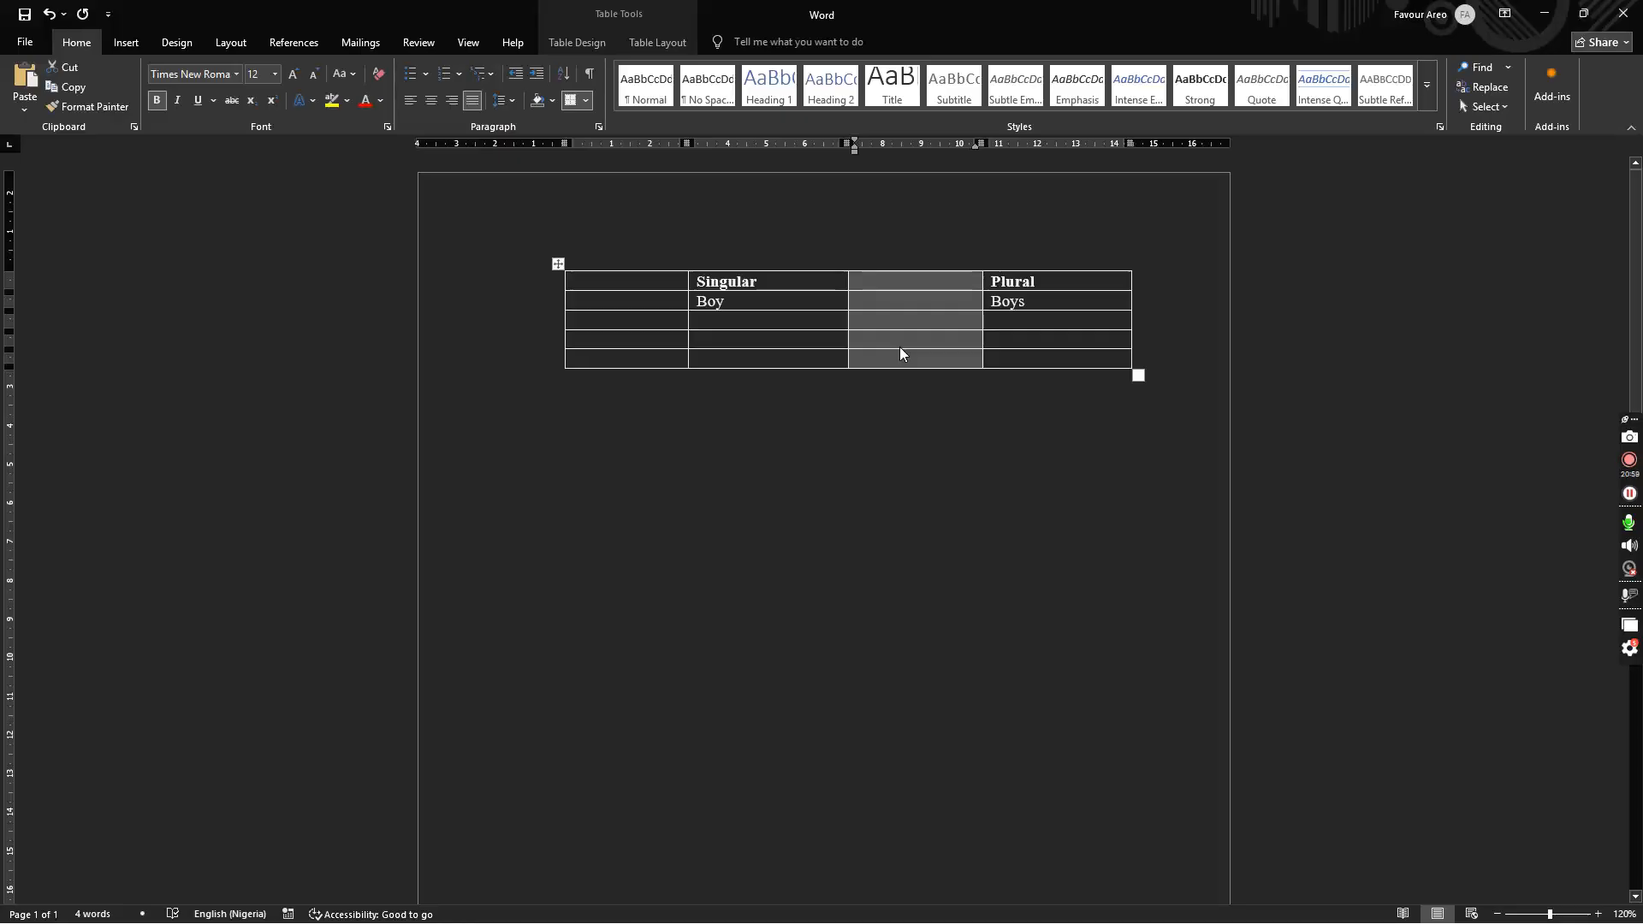
{"action": "key", "text": "ctrl+z"}
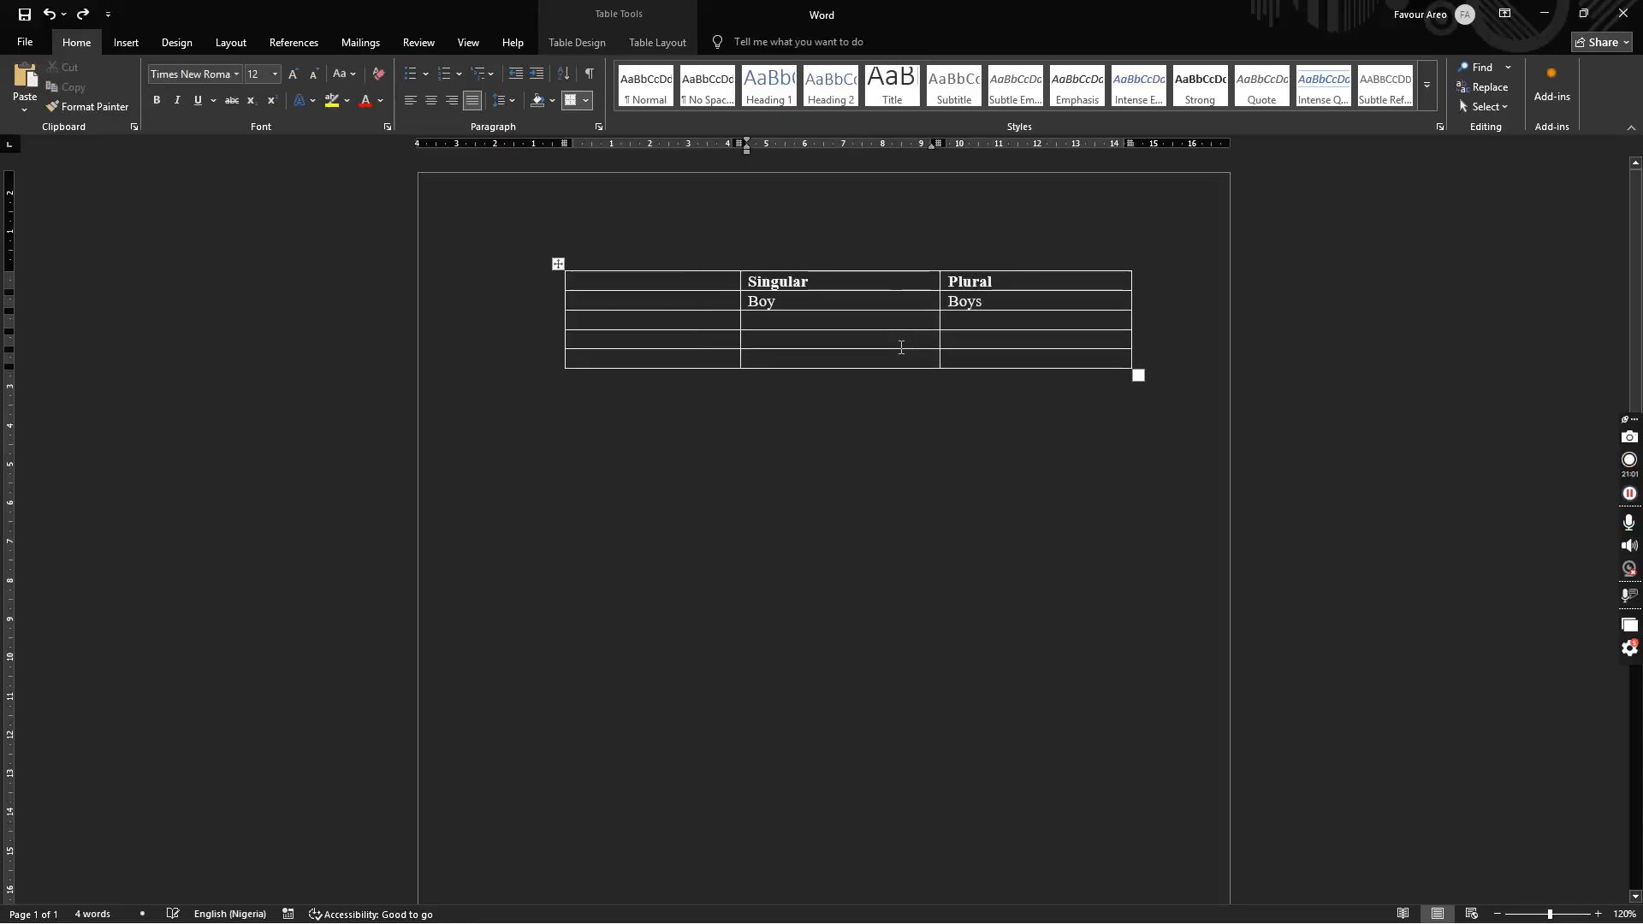
Step: Delete the extra empty first column, leaving the two-column table
{"action": "right_click", "coordinate": [822, 357]}
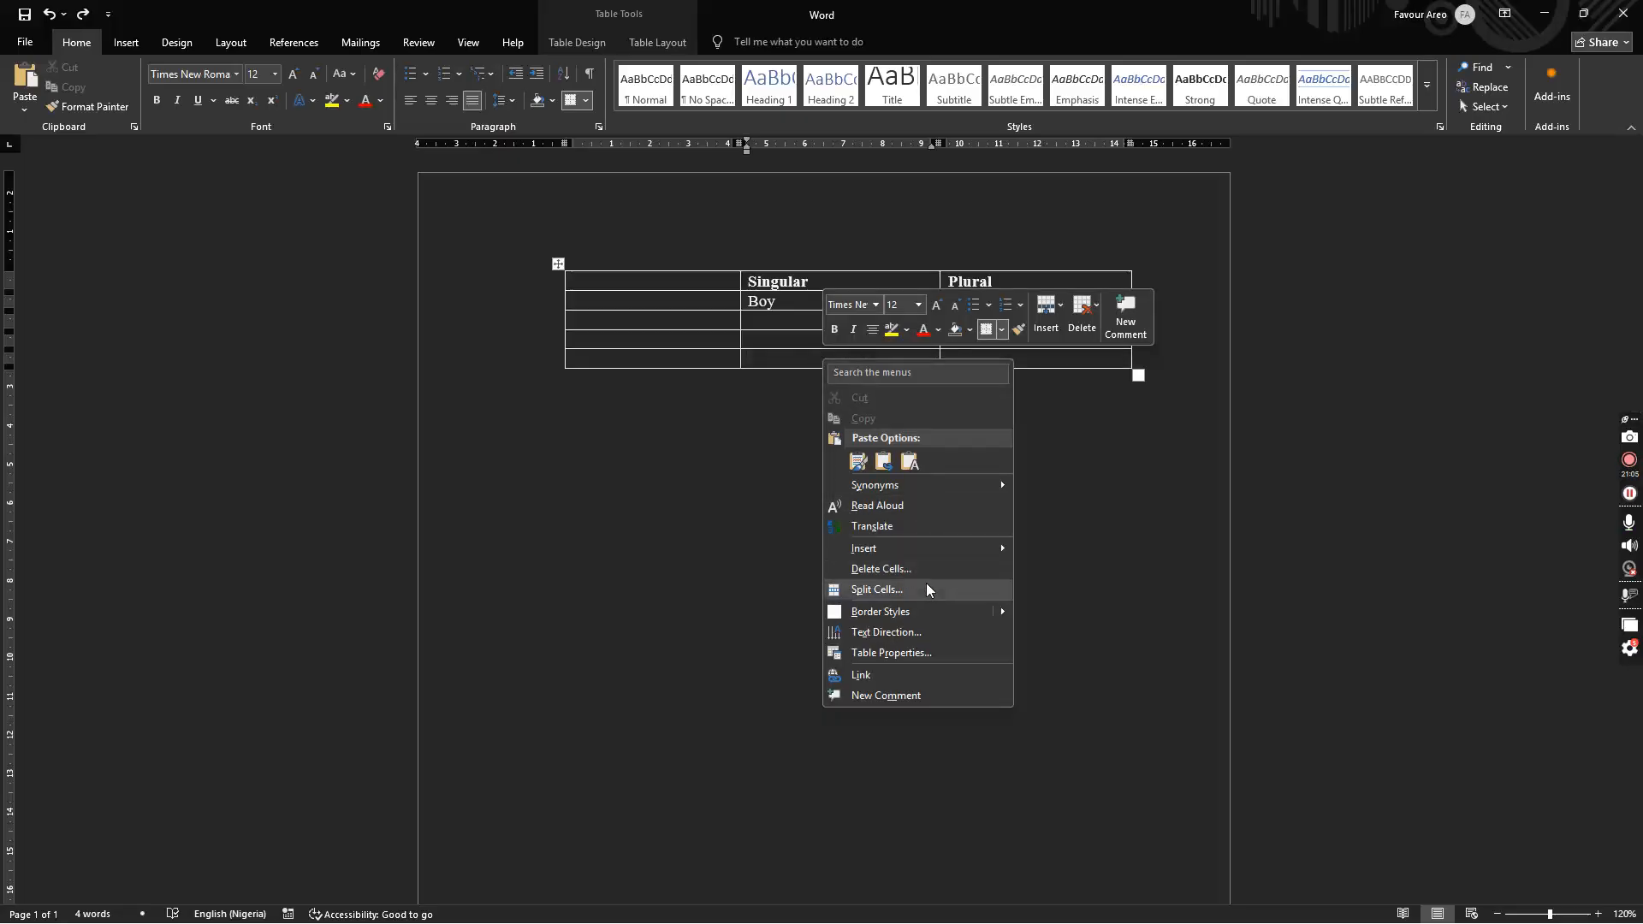
{"action": "left_click", "coordinate": [881, 569]}
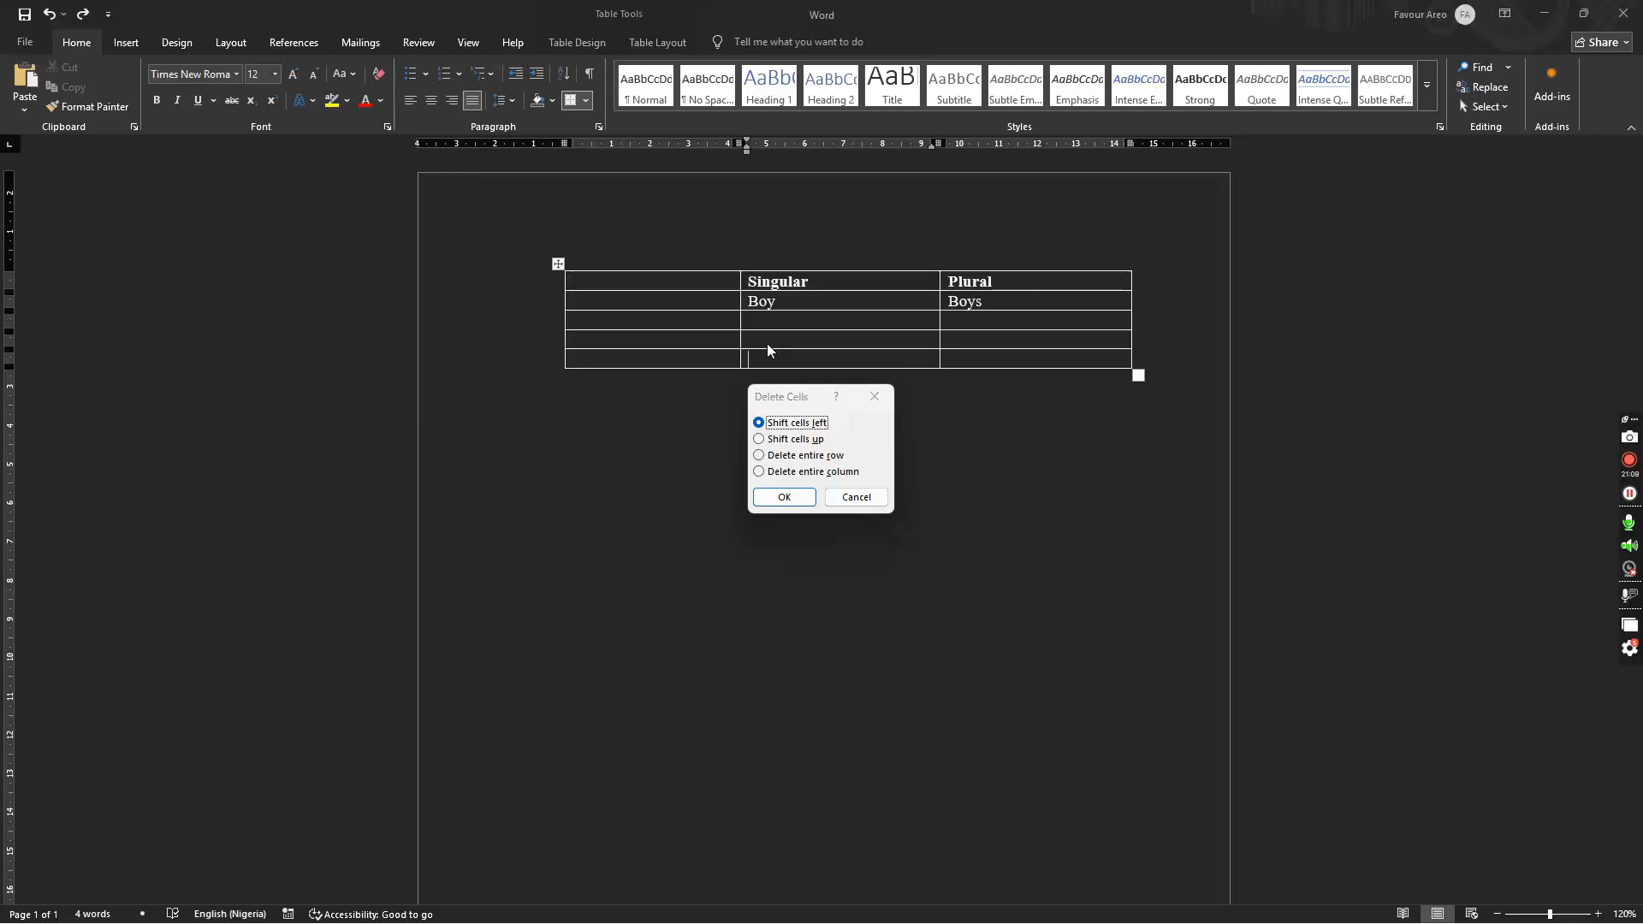
{"action": "left_click", "coordinate": [874, 397]}
{"action": "left_click_drag", "start_coordinate": [624, 279], "coordinate": [680, 361]}
{"action": "right_click", "coordinate": [679, 356]}
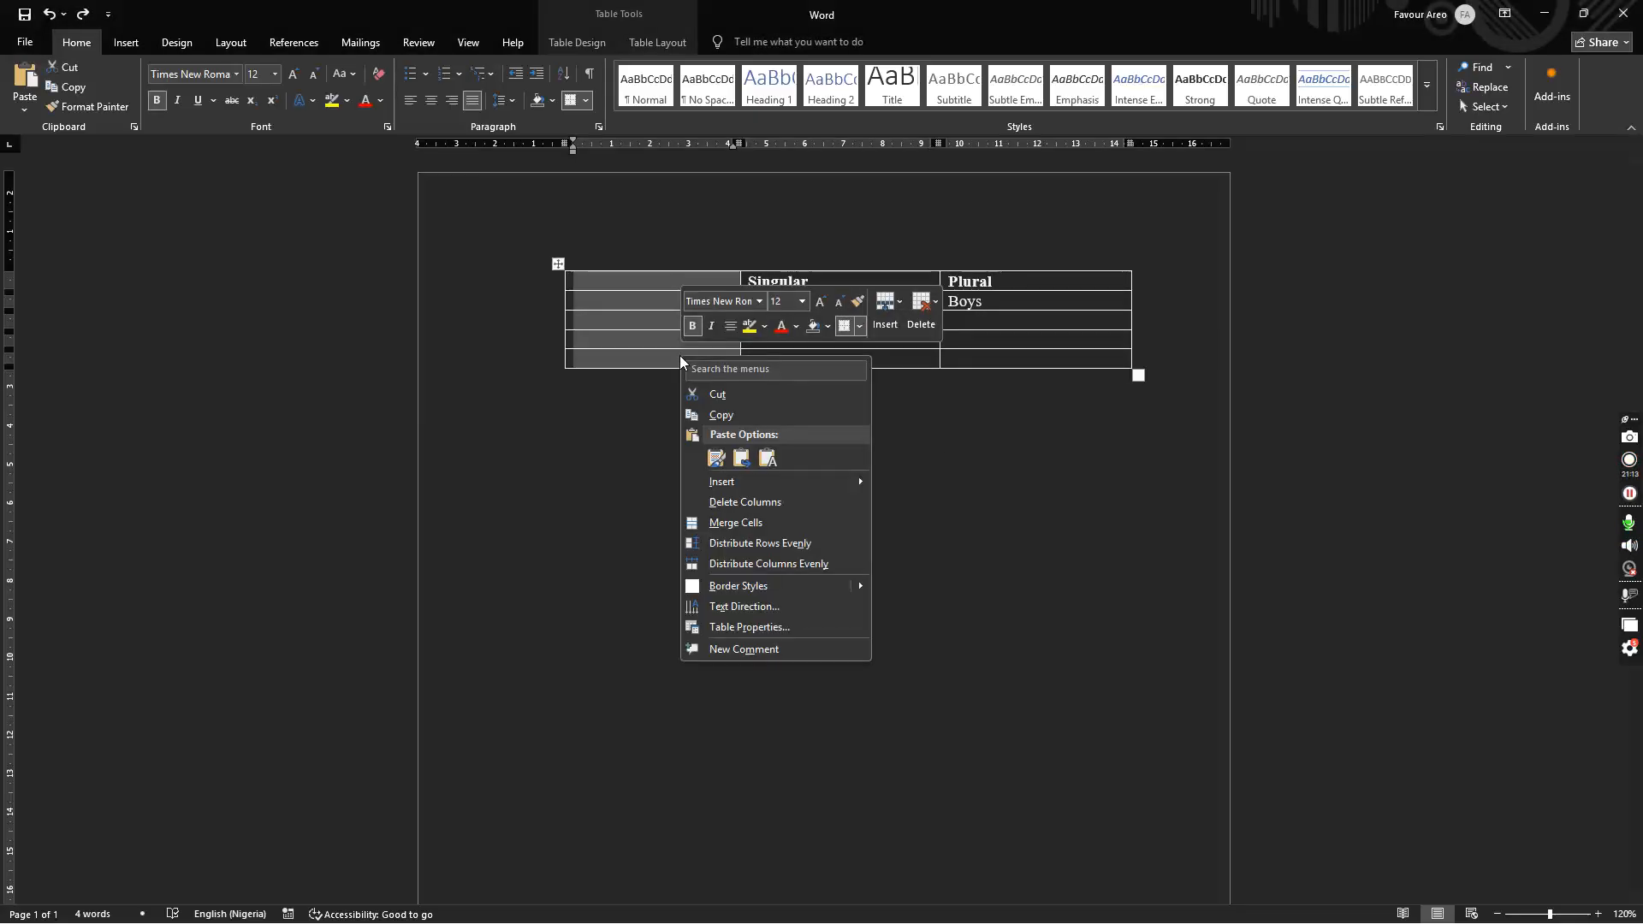
{"action": "left_click", "coordinate": [768, 506]}
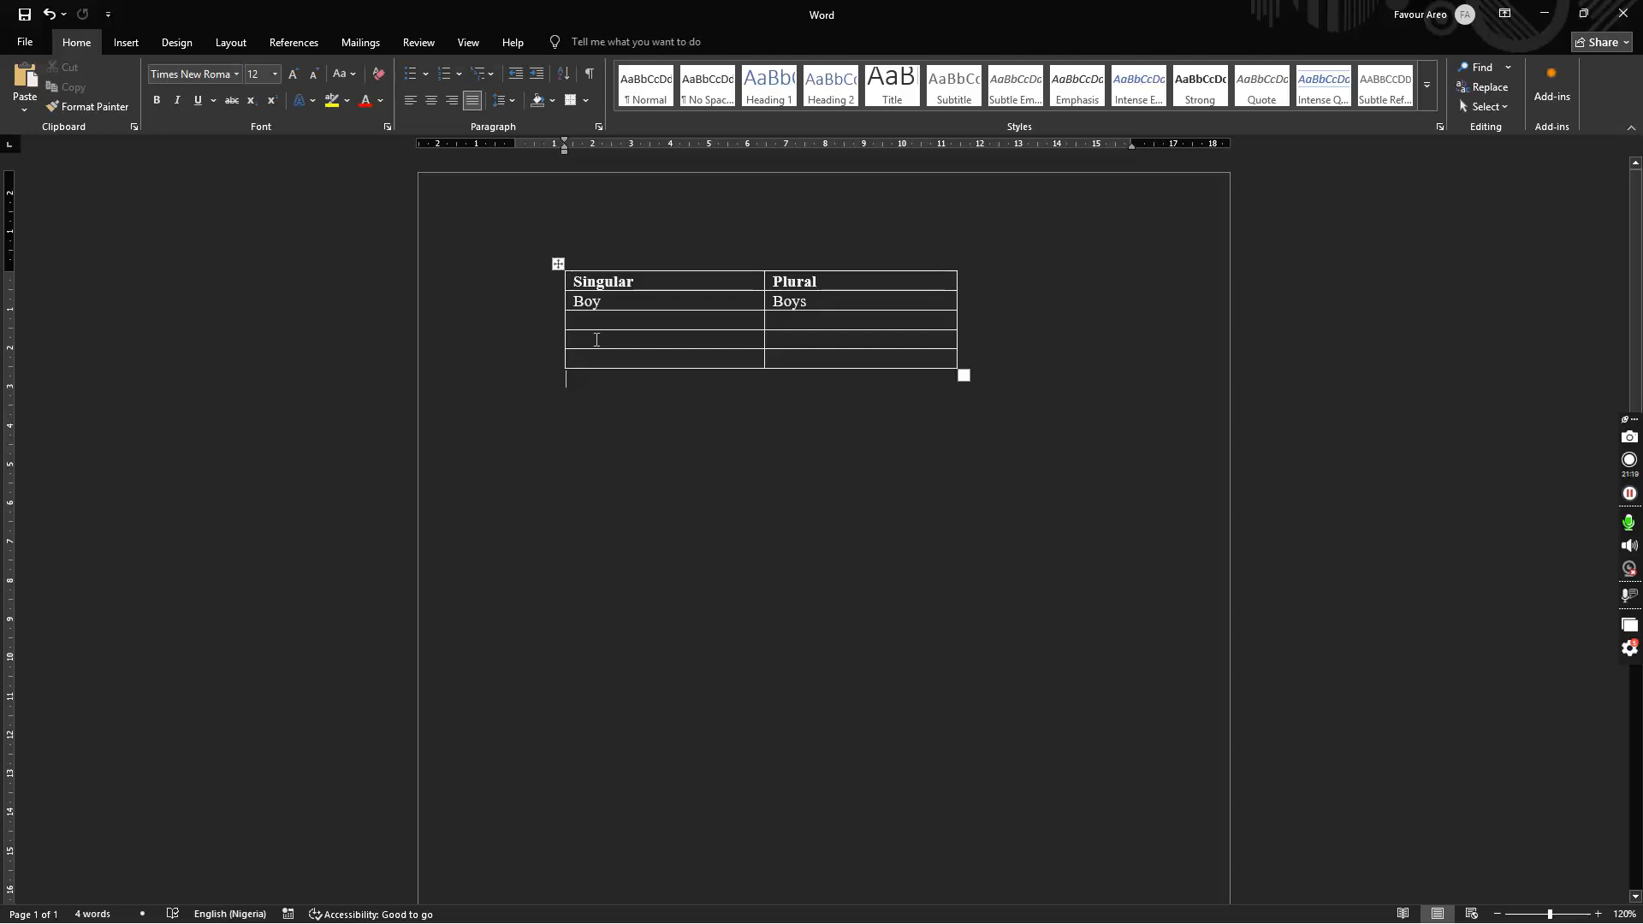
Step: Merge the two empty bottom rows into one full-width cell
{"action": "left_click_drag", "start_coordinate": [597, 340], "coordinate": [785, 366]}
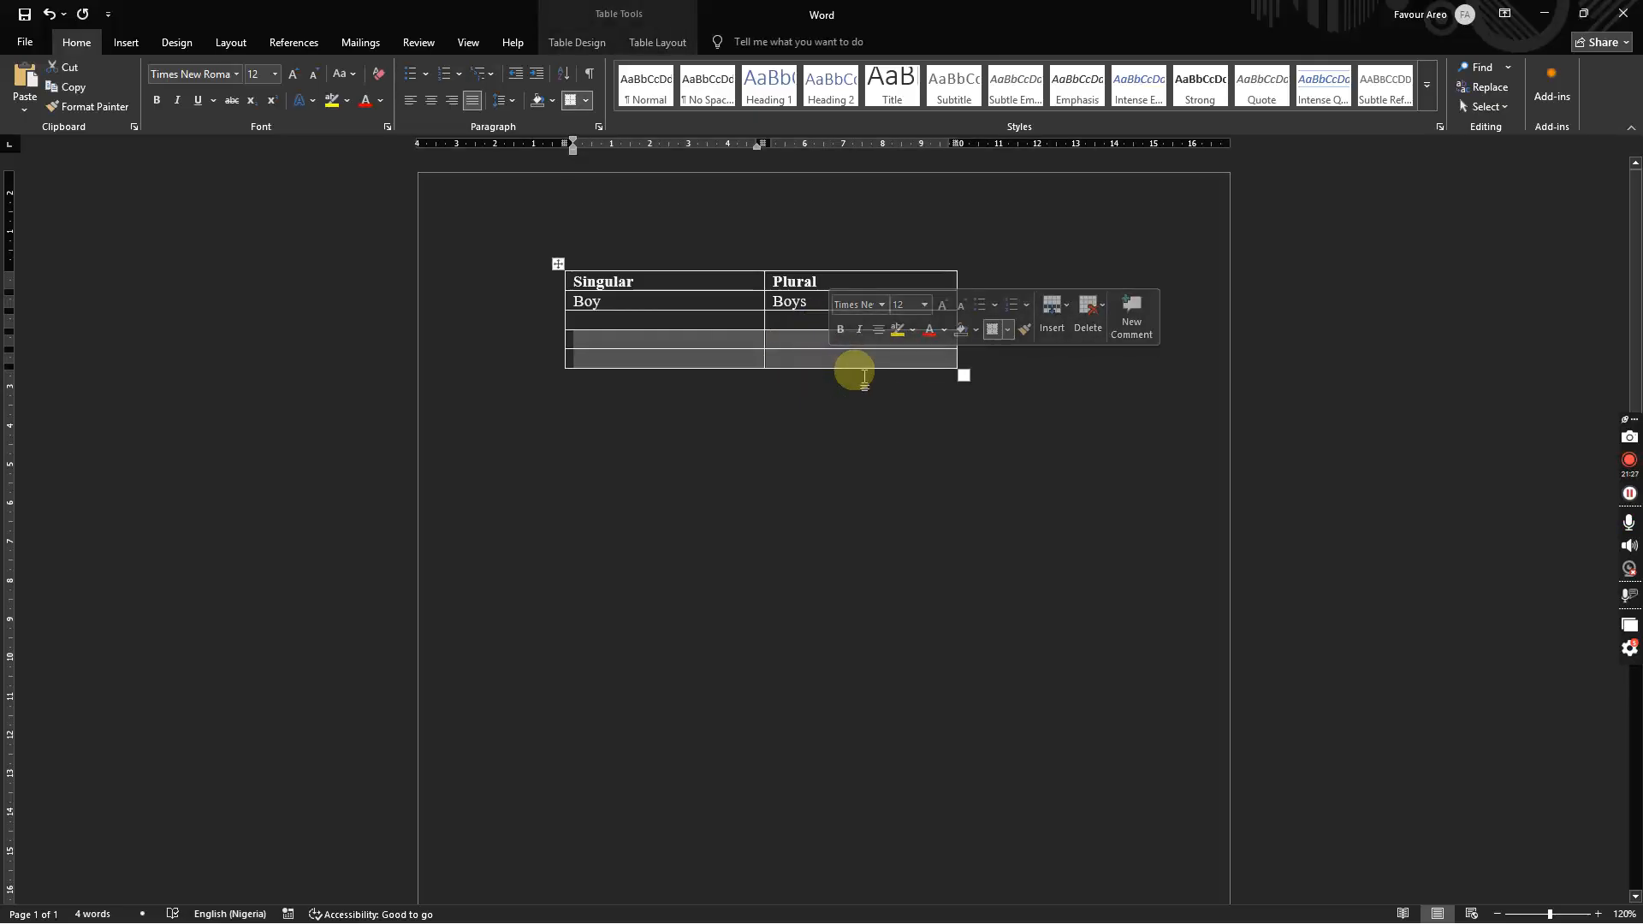
{"action": "right_click", "coordinate": [804, 348]}
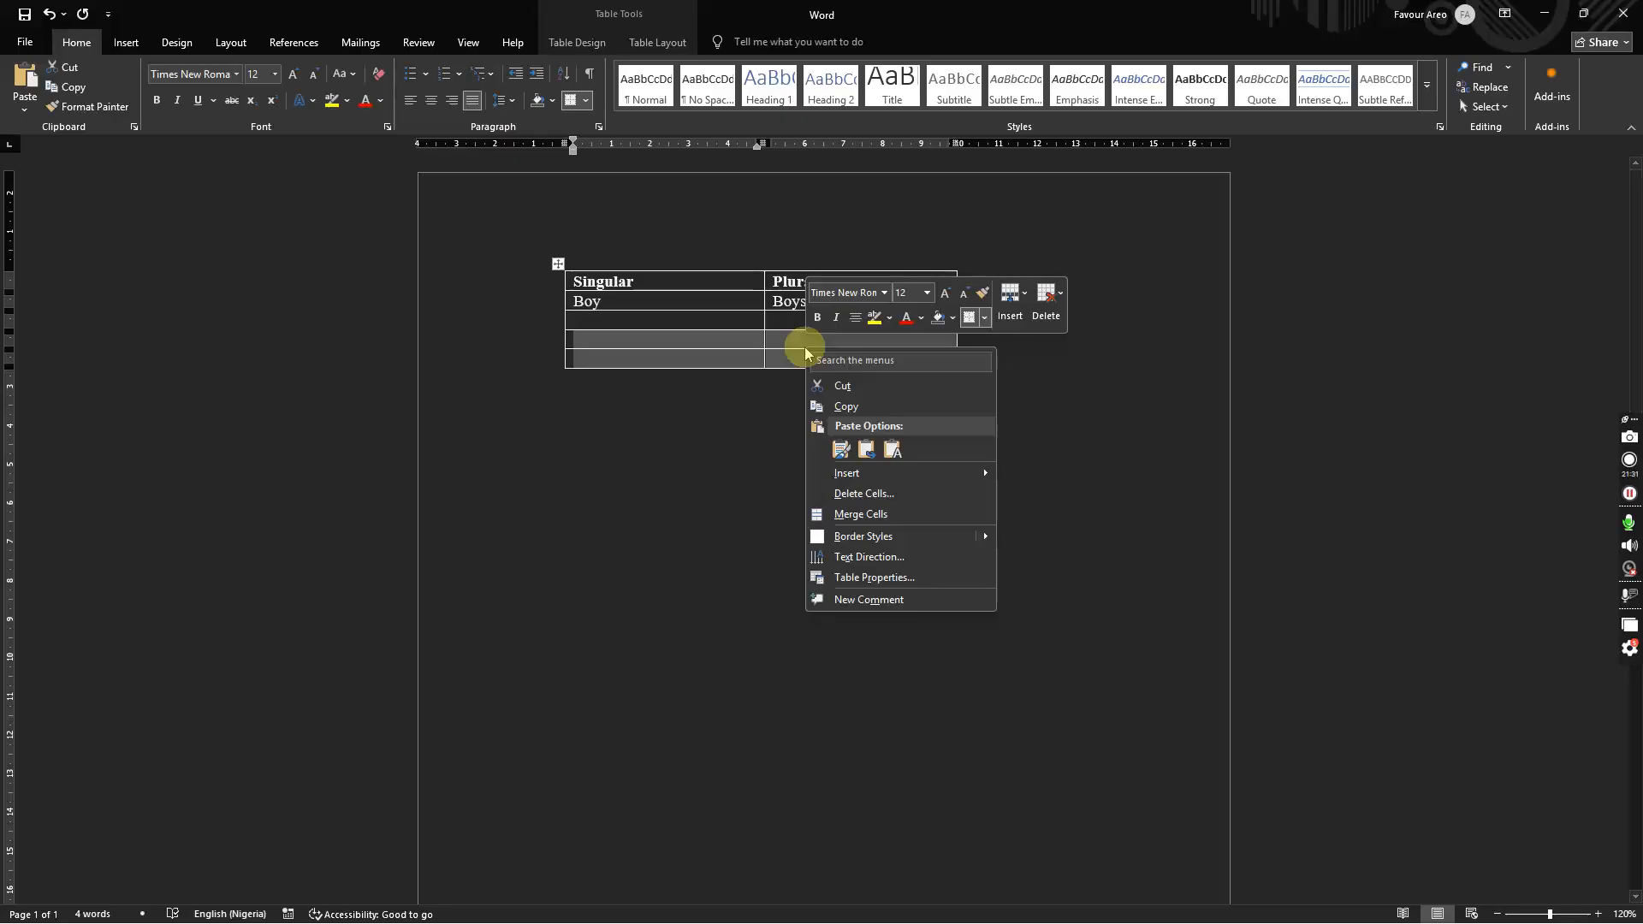
{"action": "left_click", "coordinate": [887, 514]}
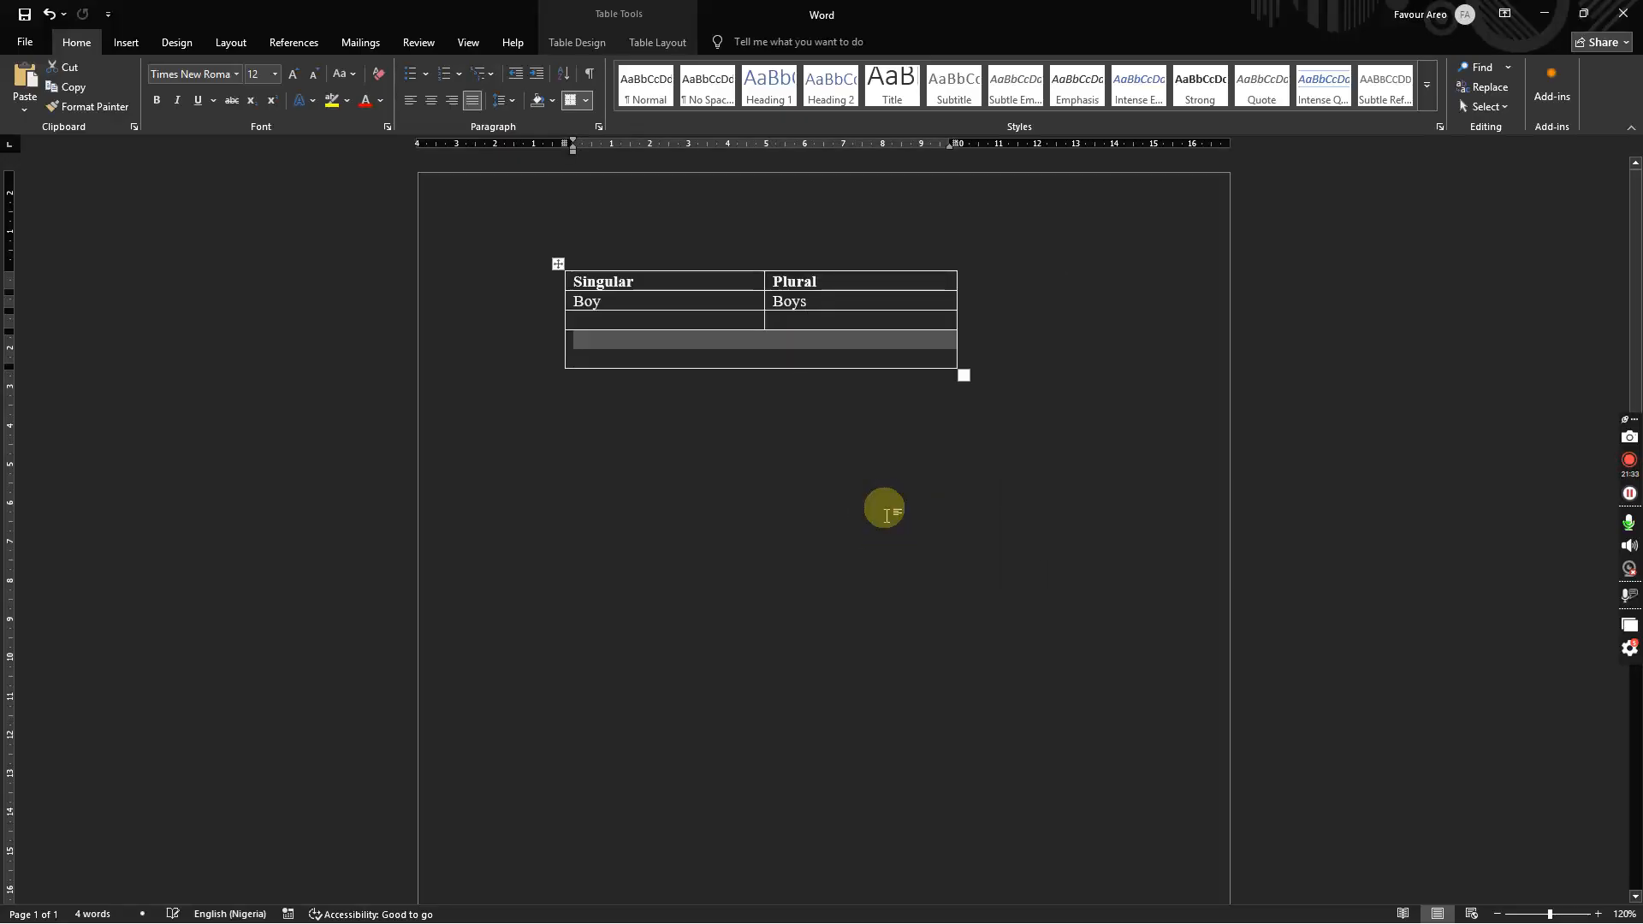
{"action": "left_click", "coordinate": [773, 364]}
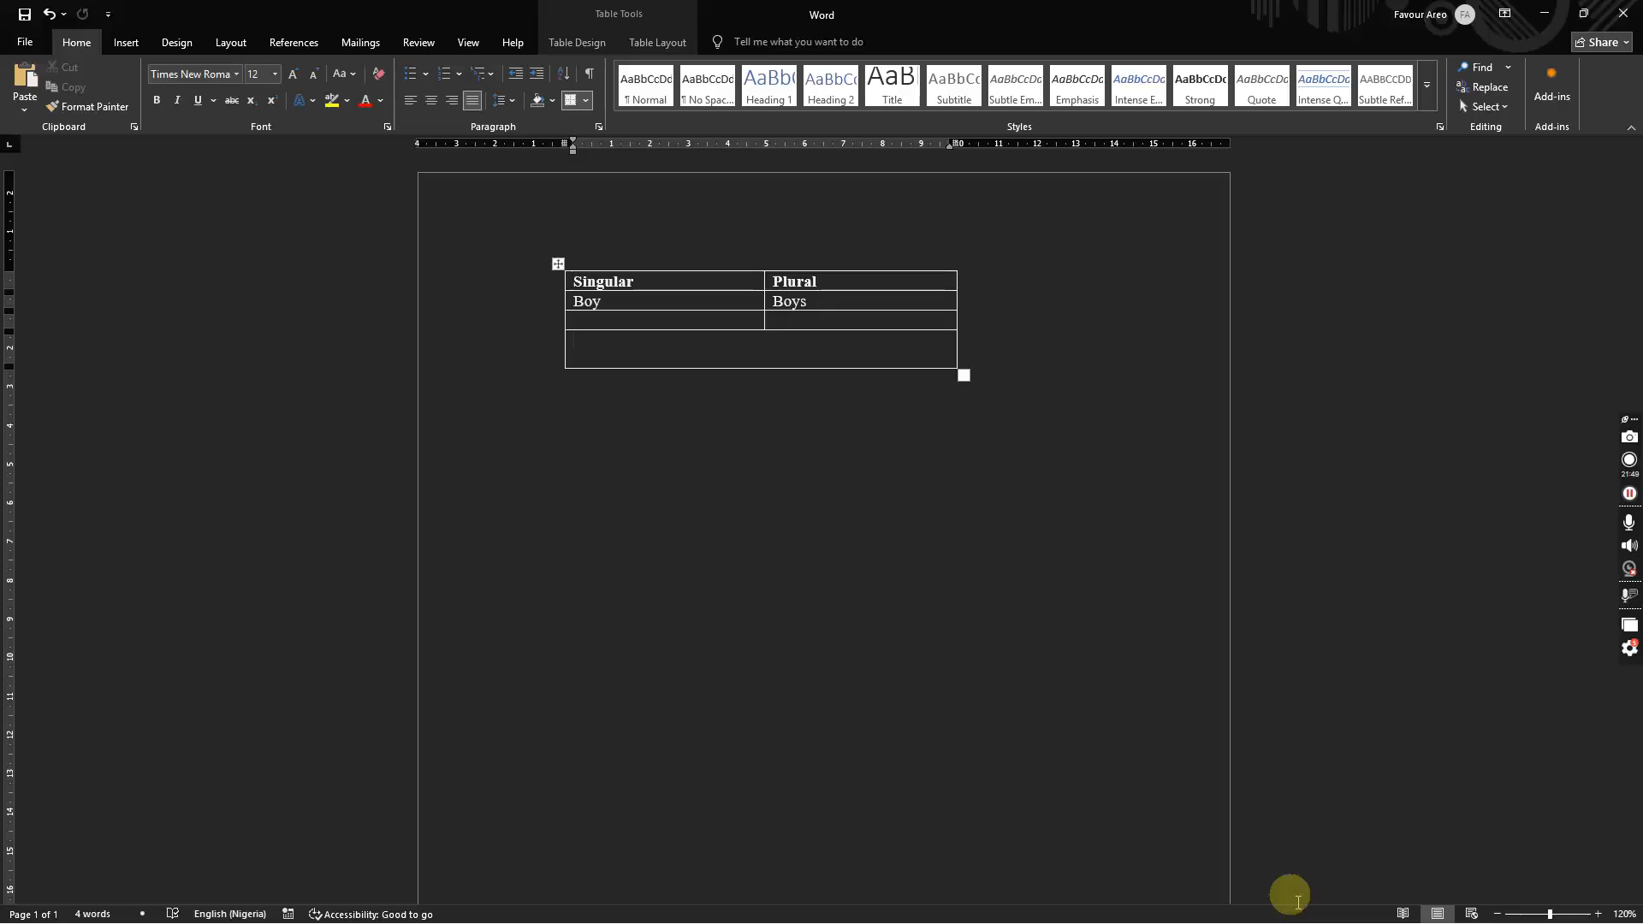
Step: Briefly check the Start menu and Google Meet, then return to the merged bottom cell
{"action": "key", "text": "super"}
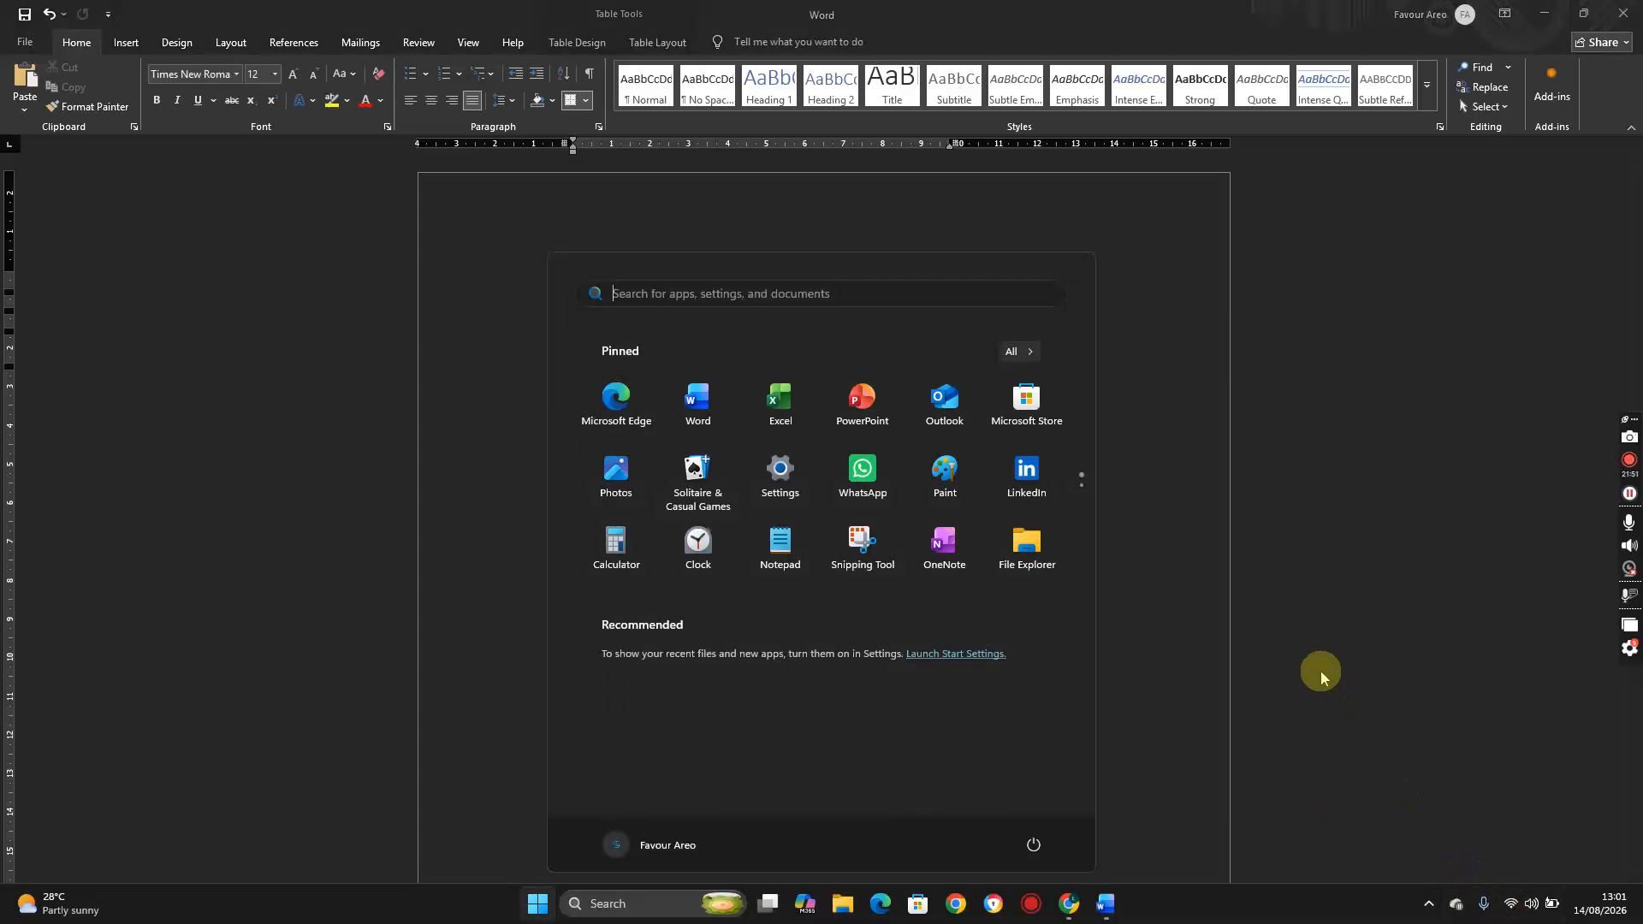
{"action": "left_click", "coordinate": [1183, 593]}
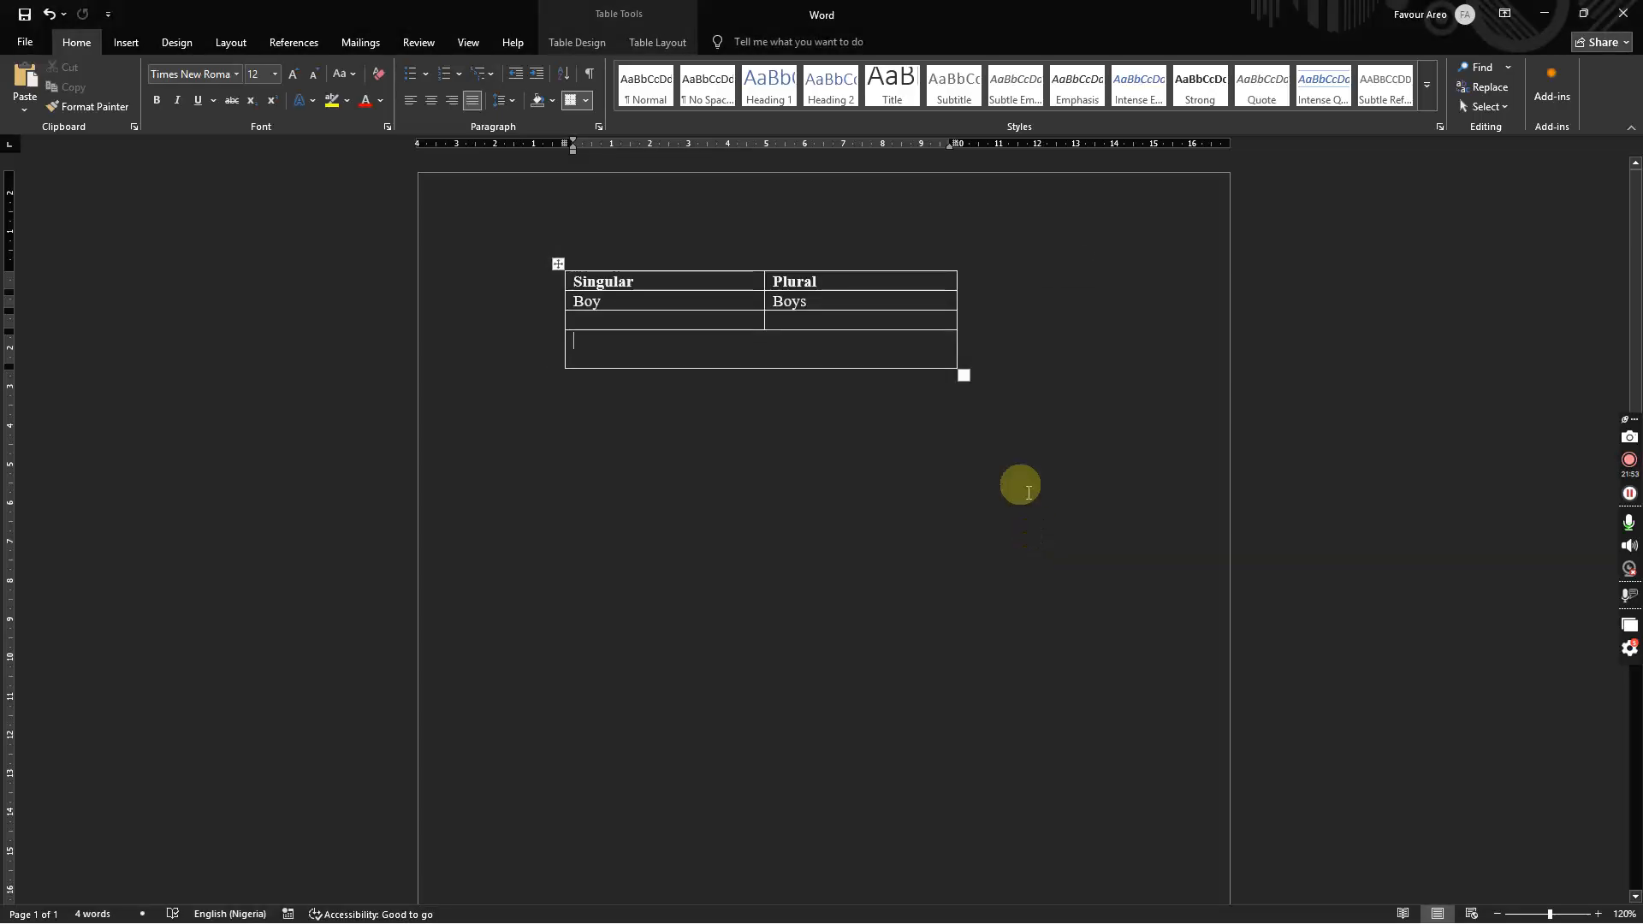
{"action": "left_click", "coordinate": [1629, 494]}
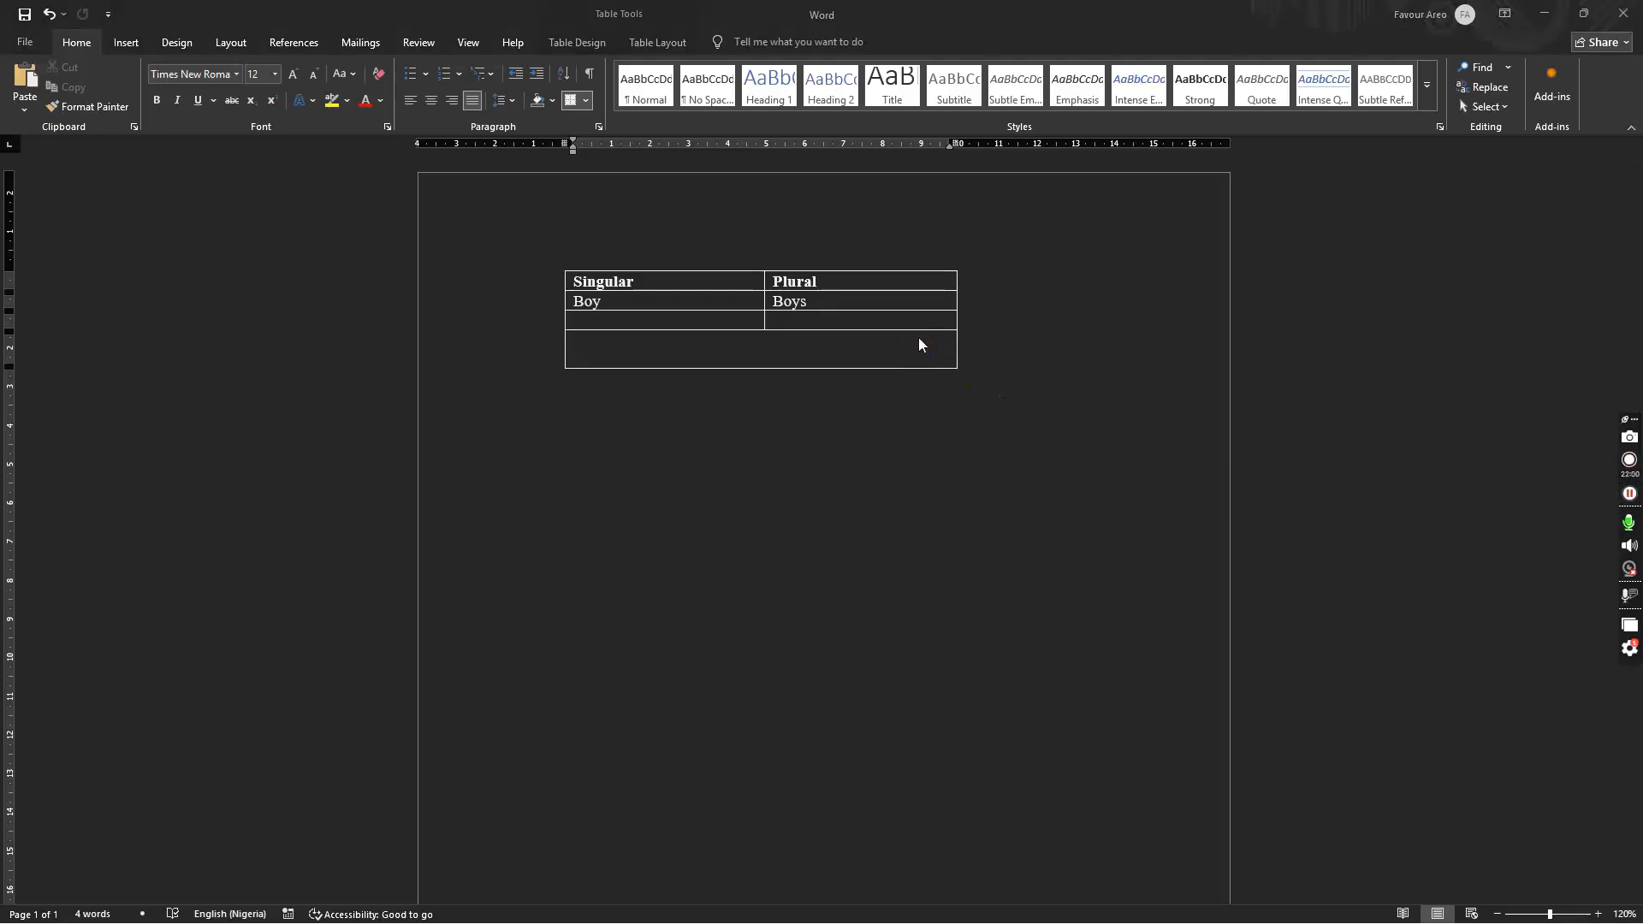
{"action": "key", "text": "alt+Tab"}
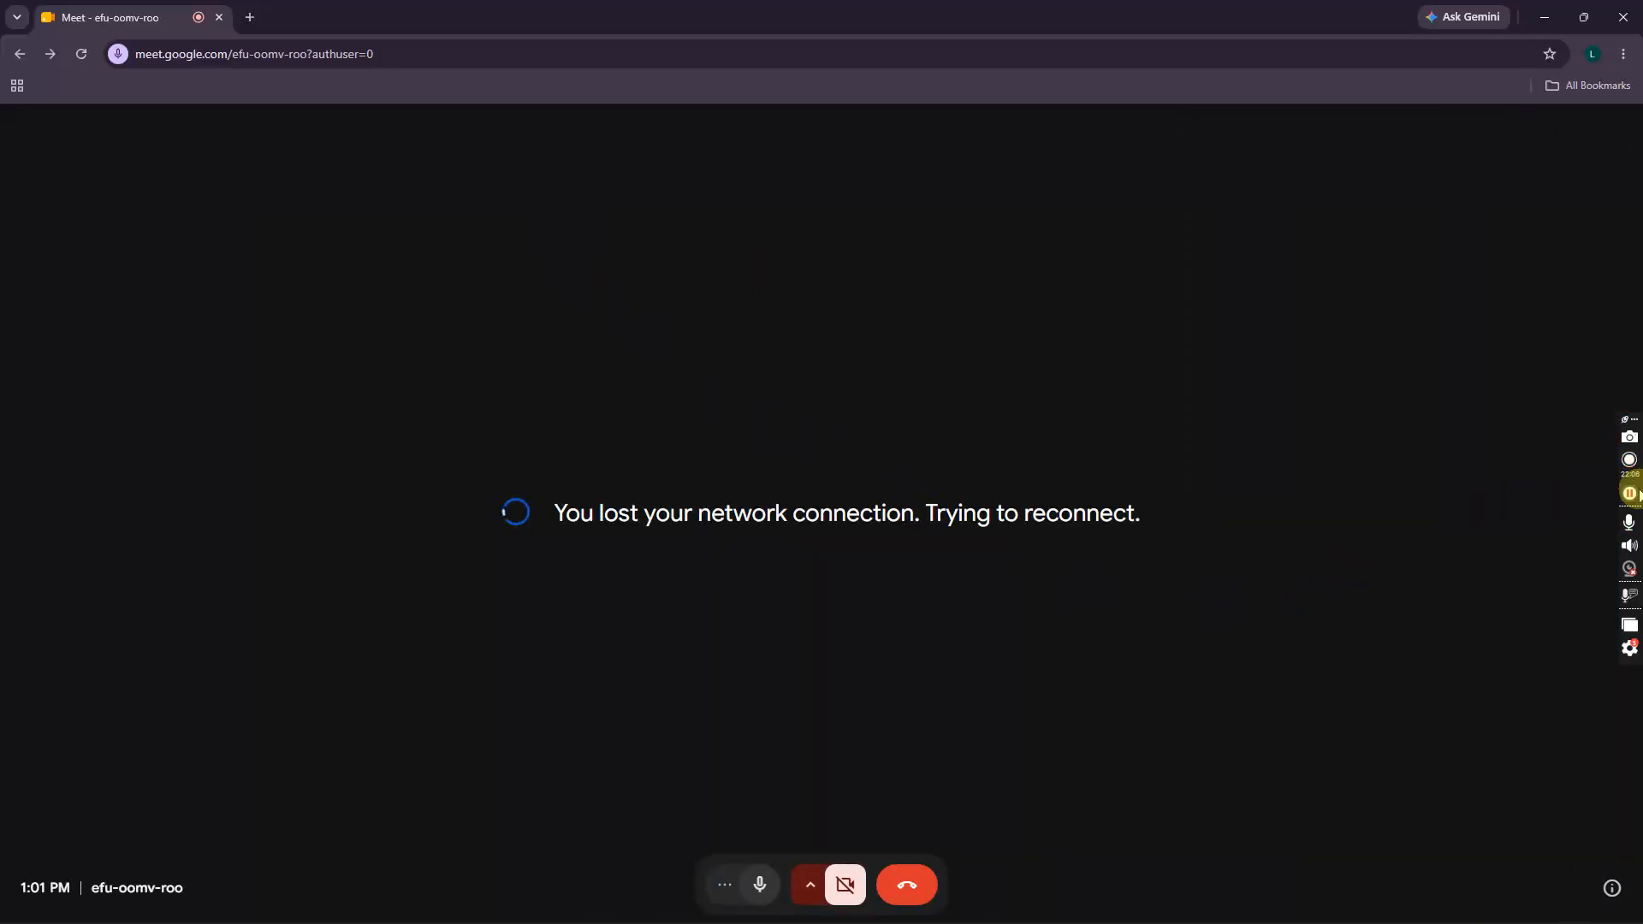
{"action": "left_click", "coordinate": [1631, 493]}
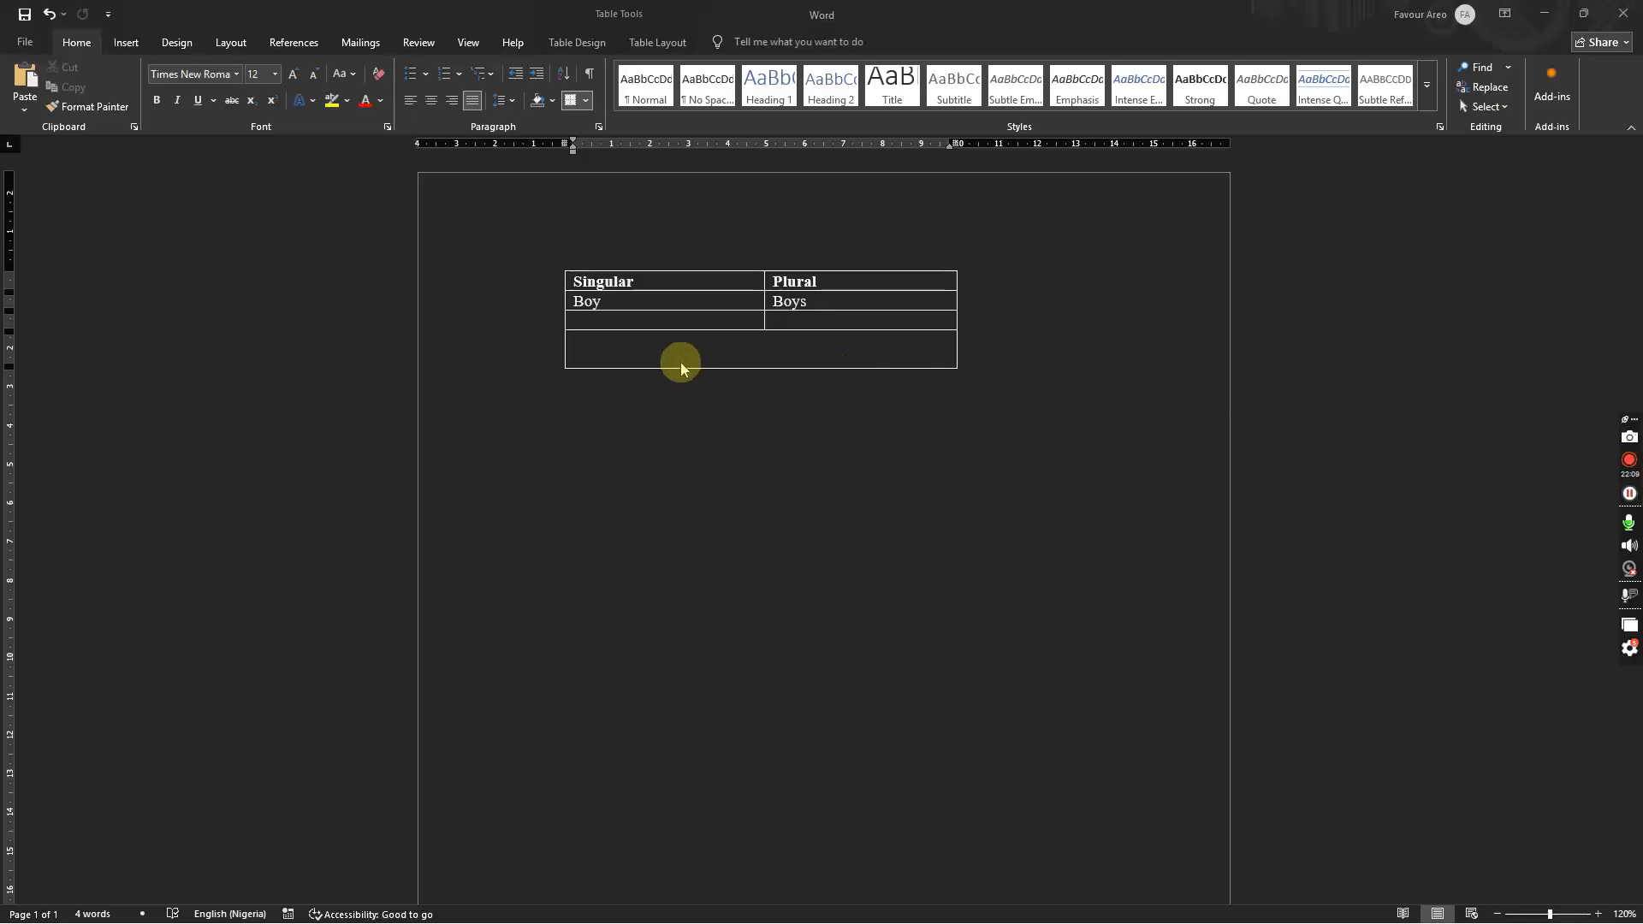
{"action": "left_click", "coordinate": [637, 347]}
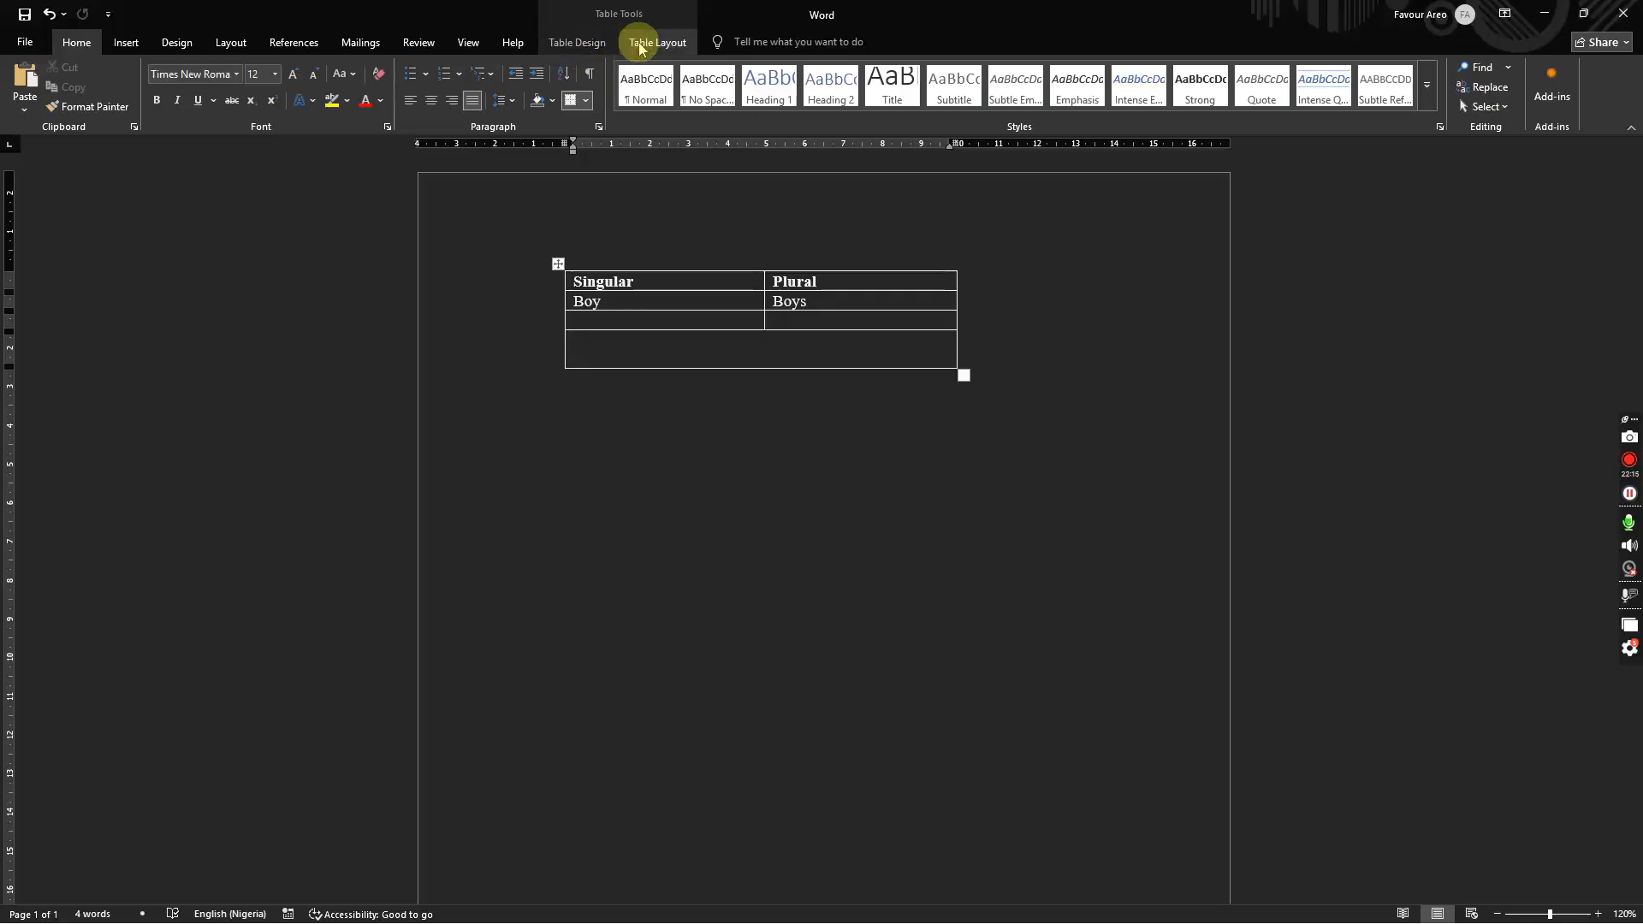
Step: Try an orange grid table style, then undo it
{"action": "left_click", "coordinate": [589, 47]}
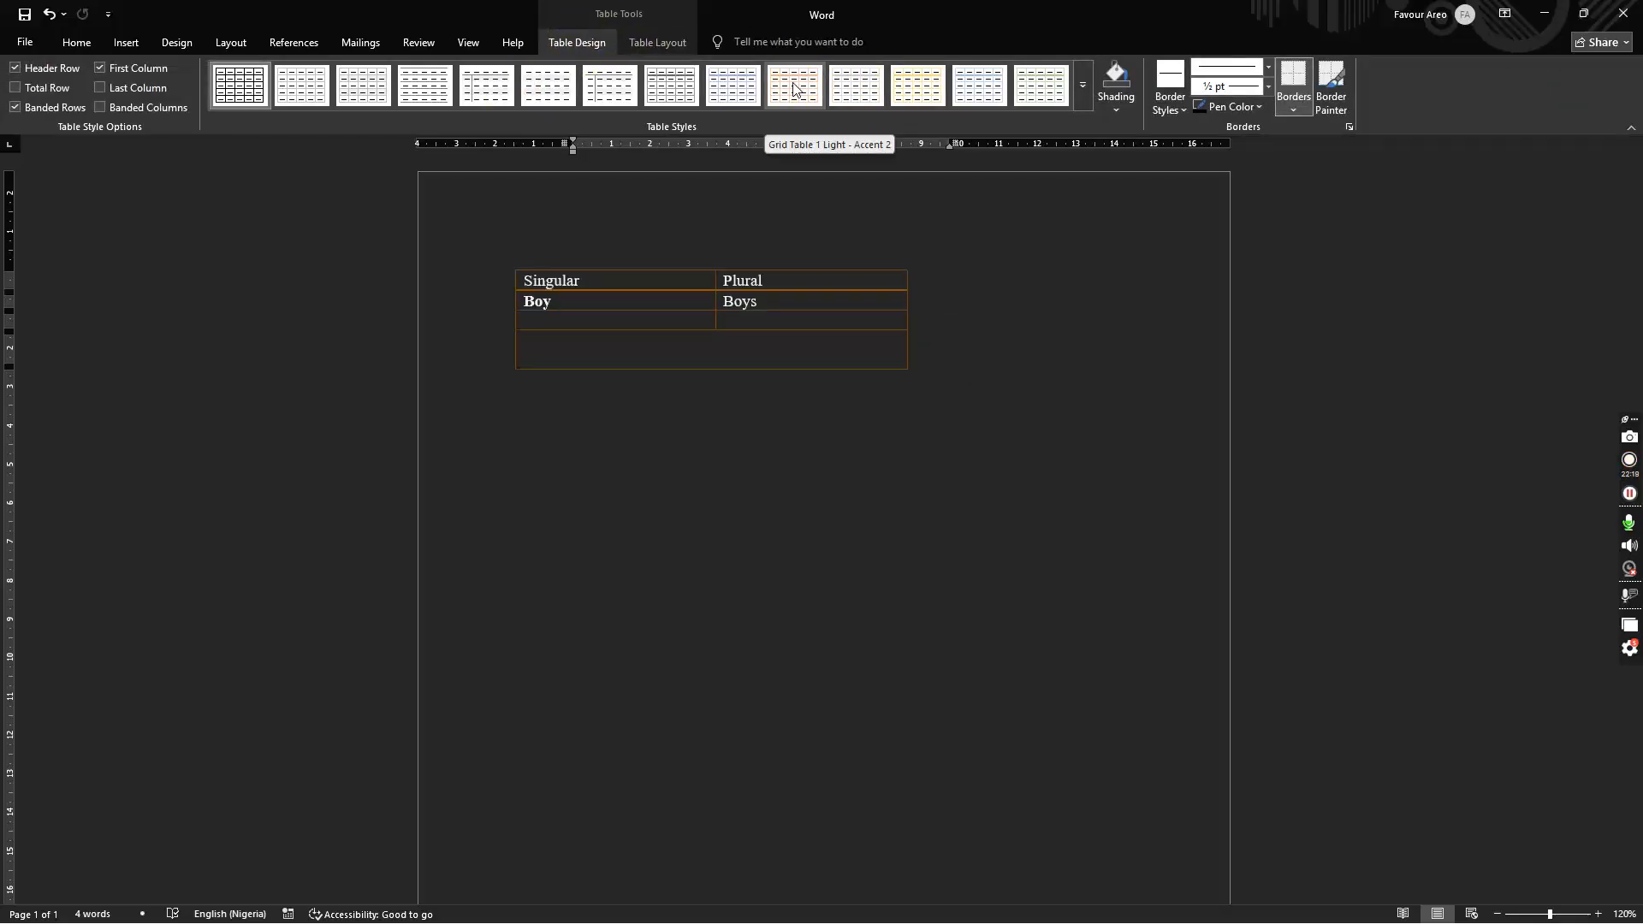
{"action": "left_click", "coordinate": [1090, 105]}
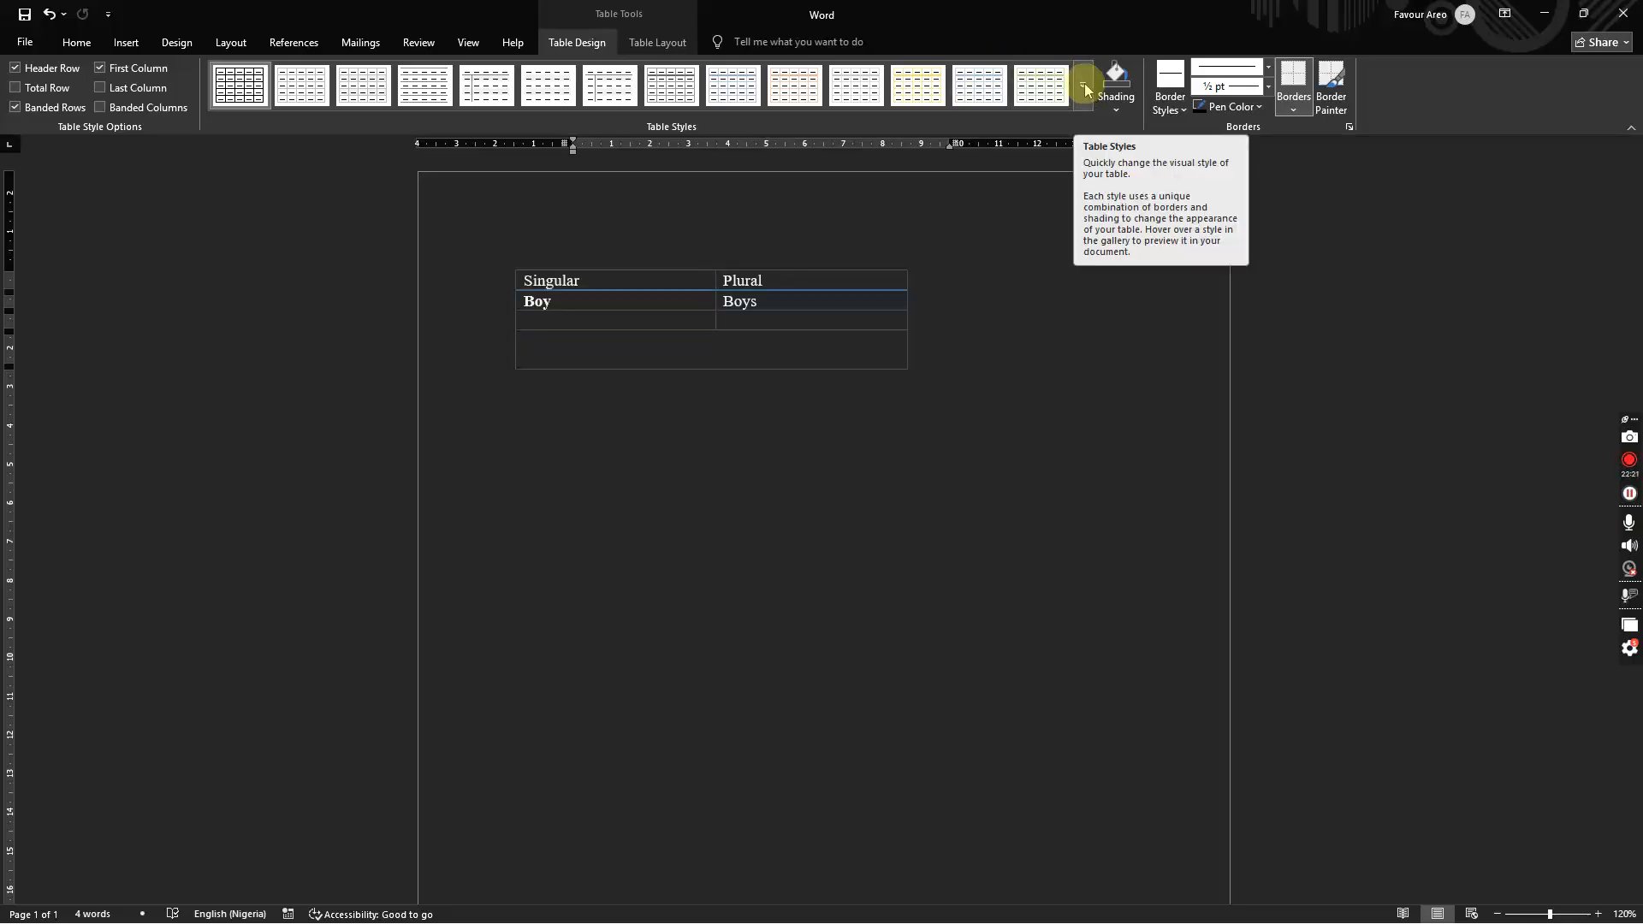
{"action": "left_click", "coordinate": [1085, 95]}
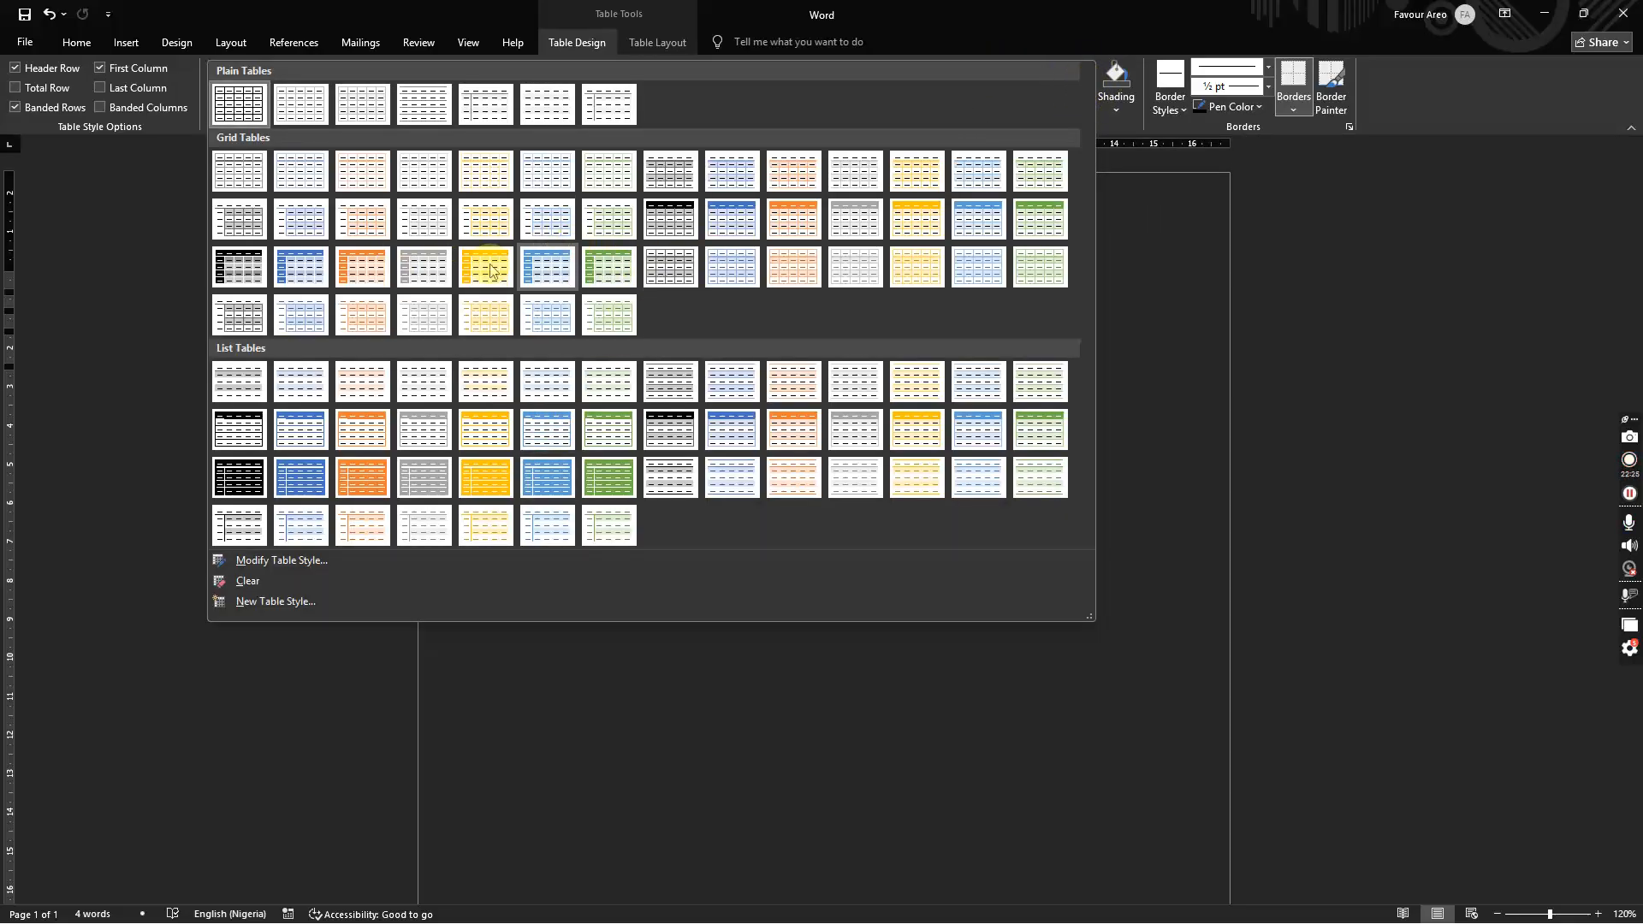
{"action": "left_click", "coordinate": [366, 272]}
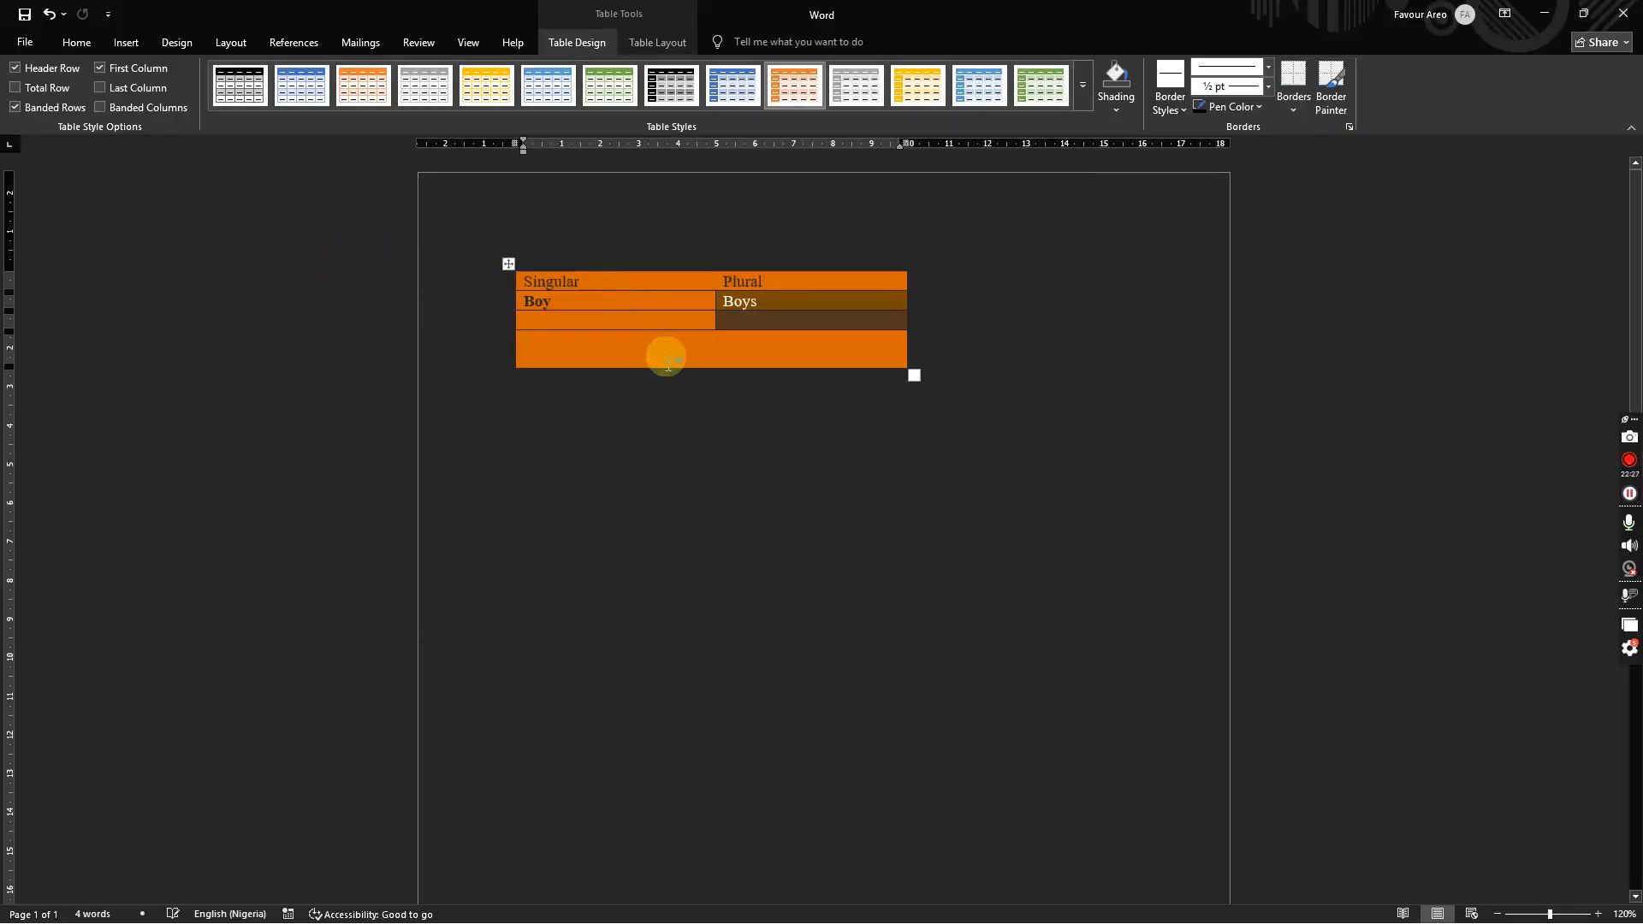
{"action": "left_click", "coordinate": [960, 314]}
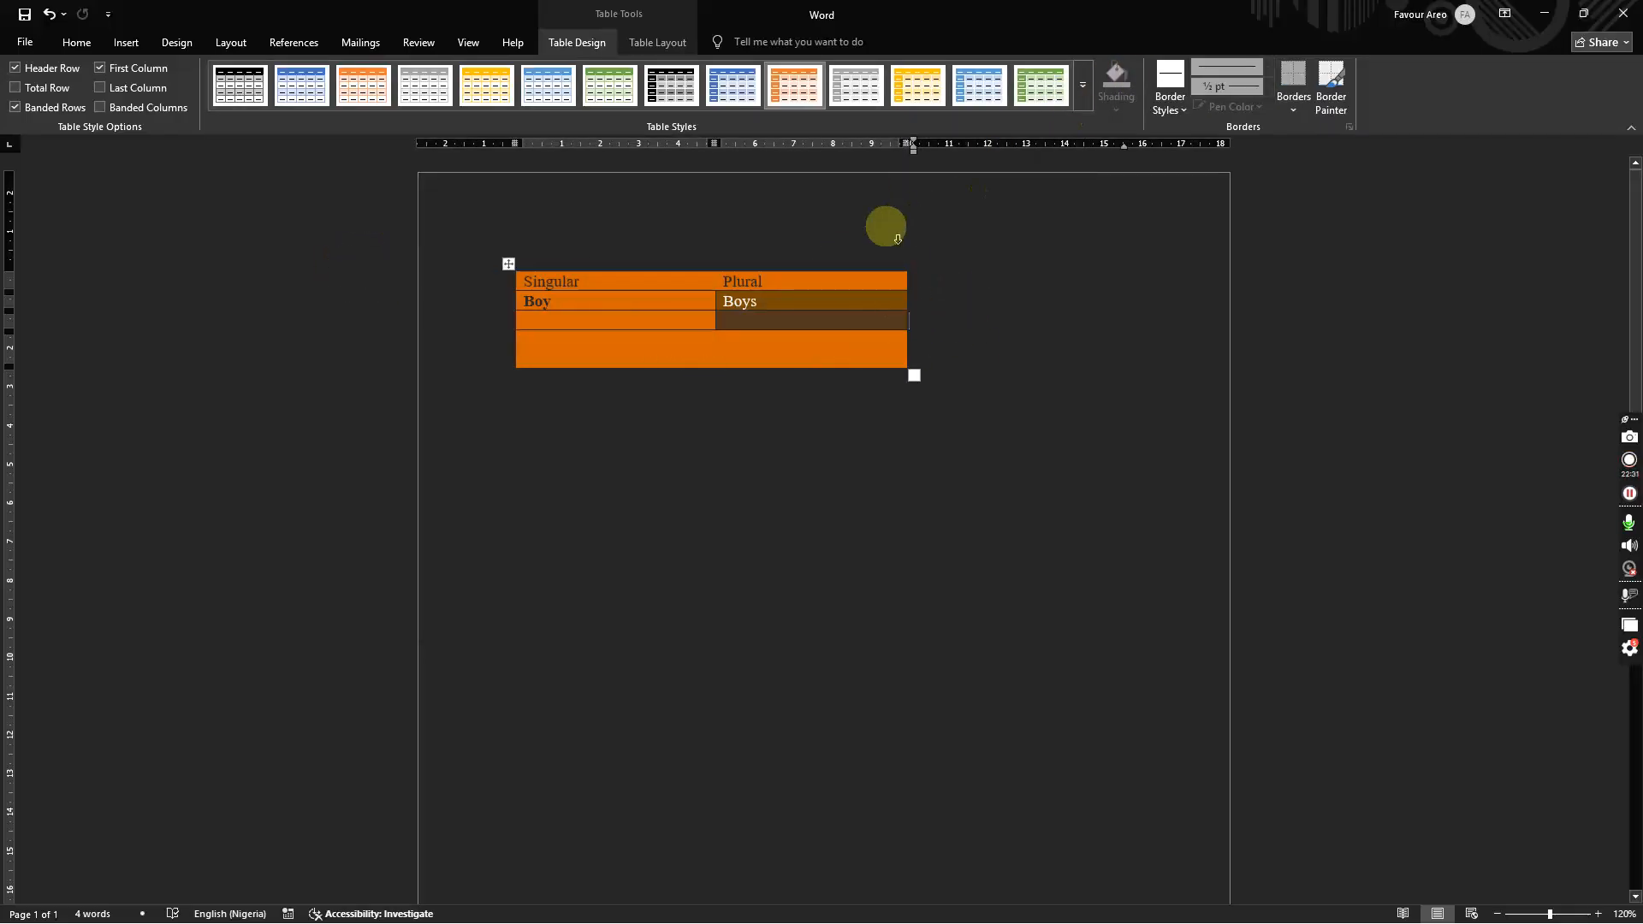
{"action": "key", "text": "ctrl+z"}
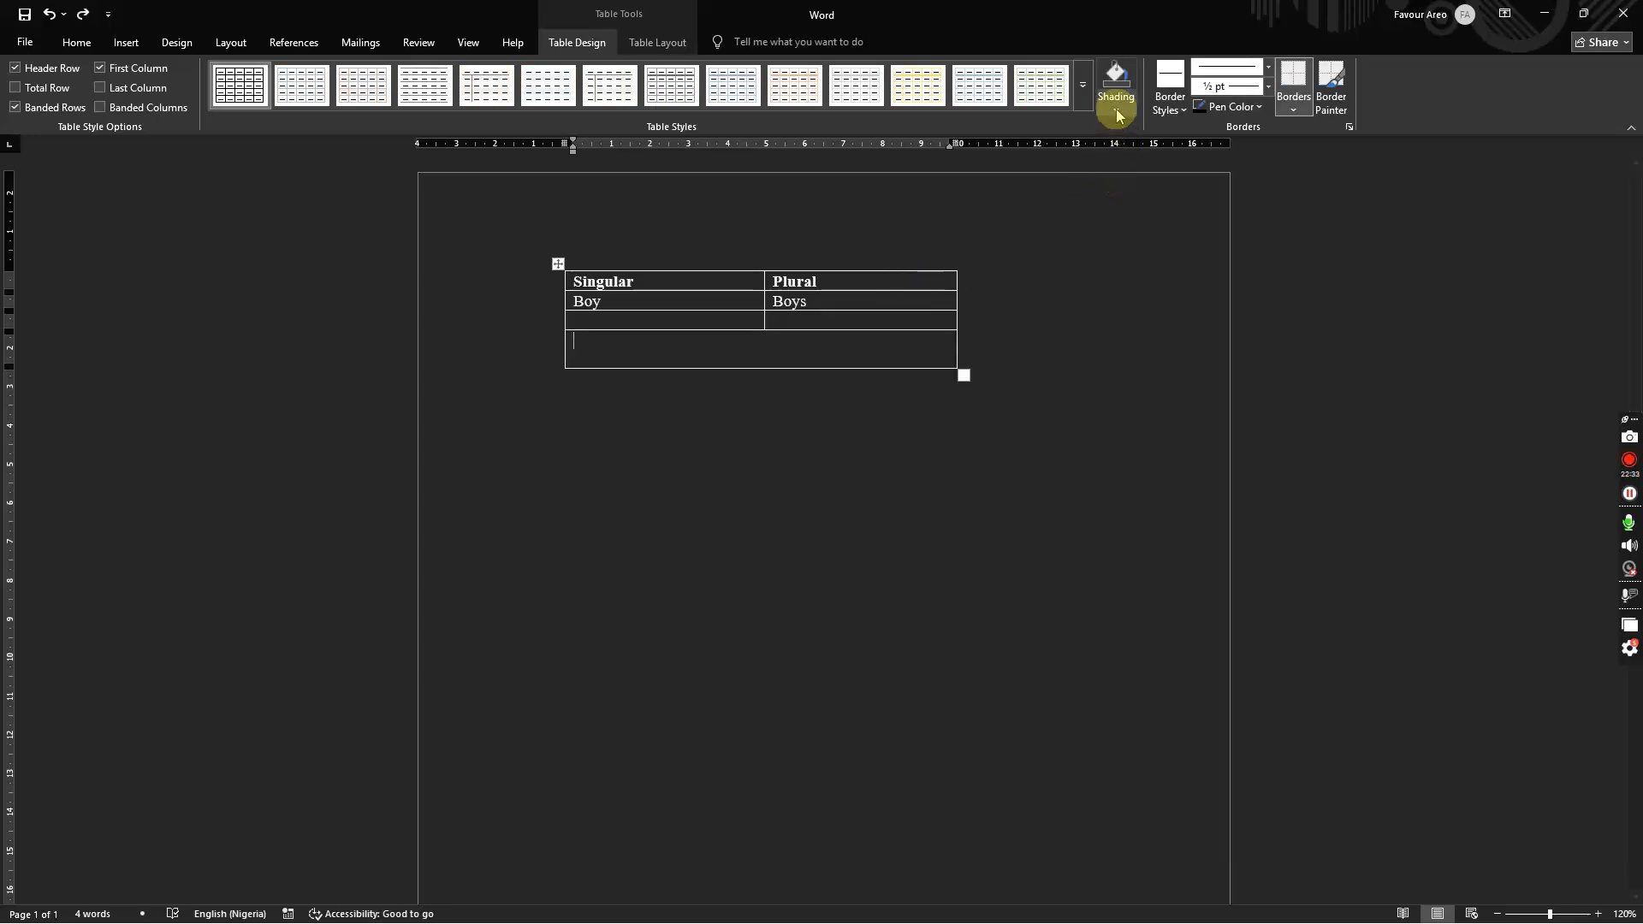
Step: Shade the merged bottom row and the row 3 Plural cell orange
{"action": "left_click", "coordinate": [1118, 107]}
{"action": "left_click", "coordinate": [1118, 106]}
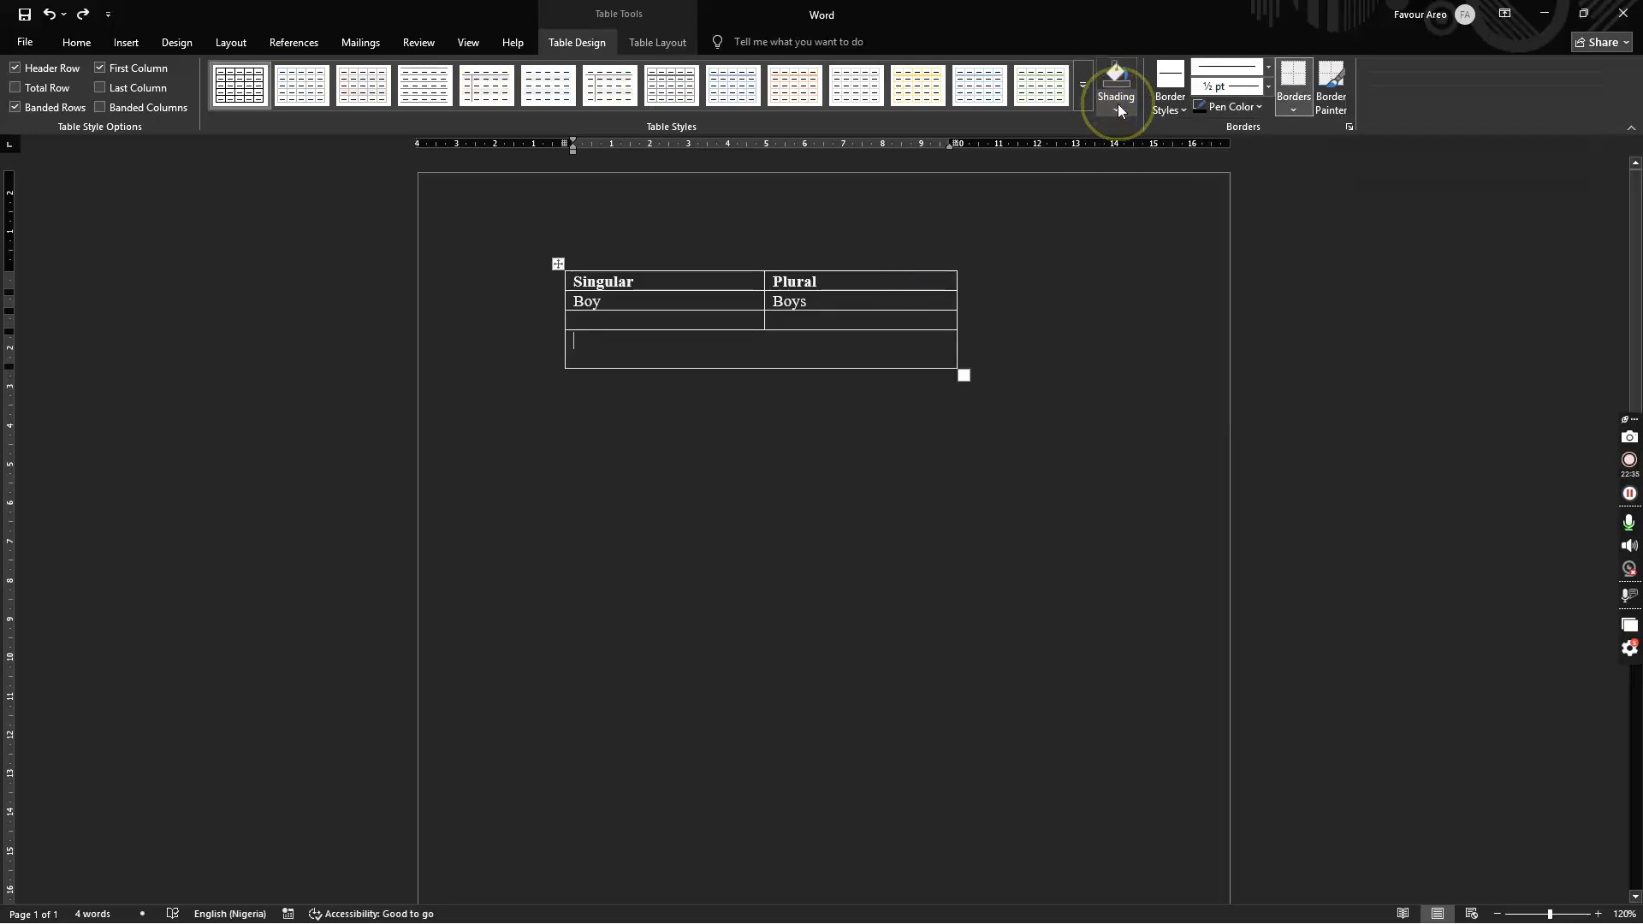
{"action": "left_click", "coordinate": [1121, 90]}
{"action": "left_click", "coordinate": [1225, 186]}
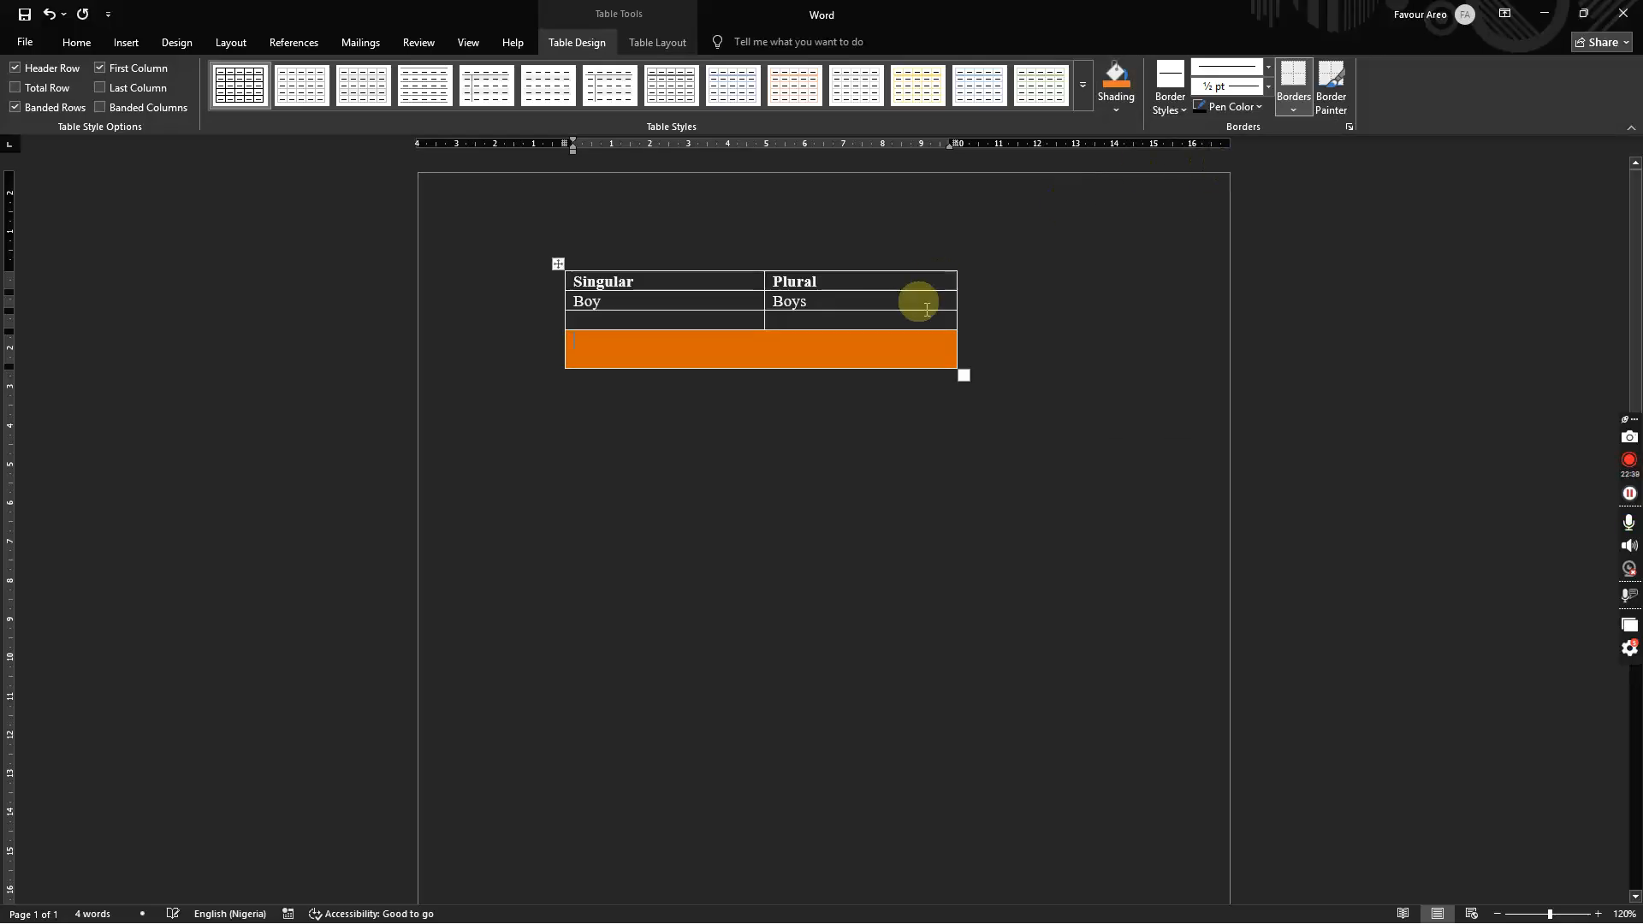
{"action": "left_click", "coordinate": [844, 315]}
{"action": "left_click", "coordinate": [1116, 81]}
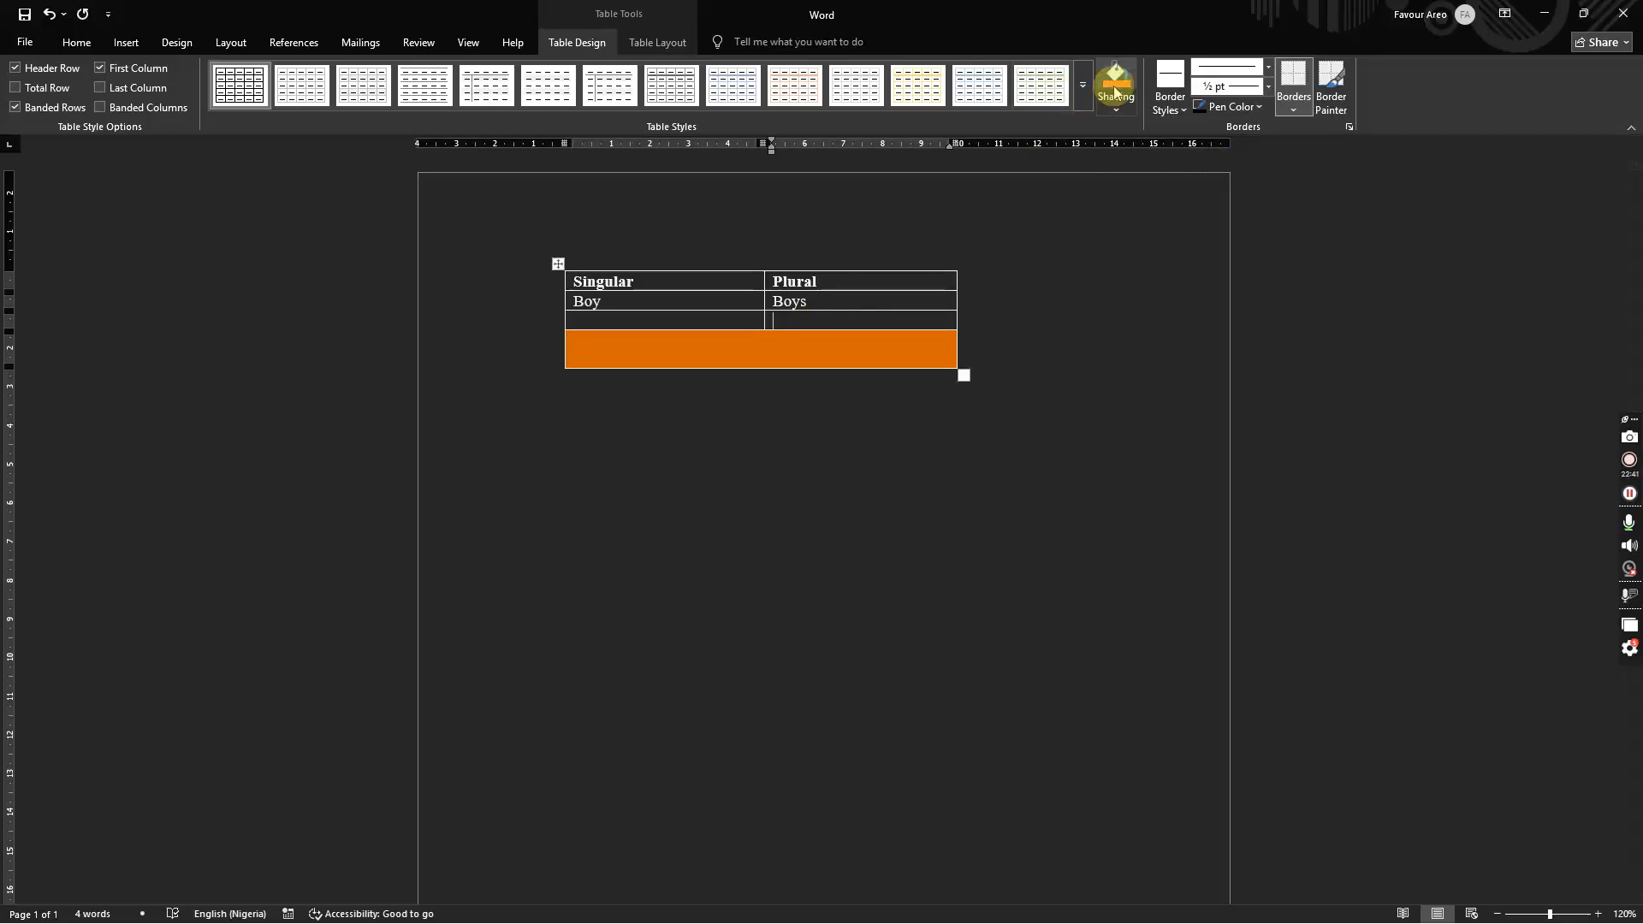
Step: Select rows 2 to 4, then the Plural column, and clear the selection
{"action": "left_click", "coordinate": [698, 319]}
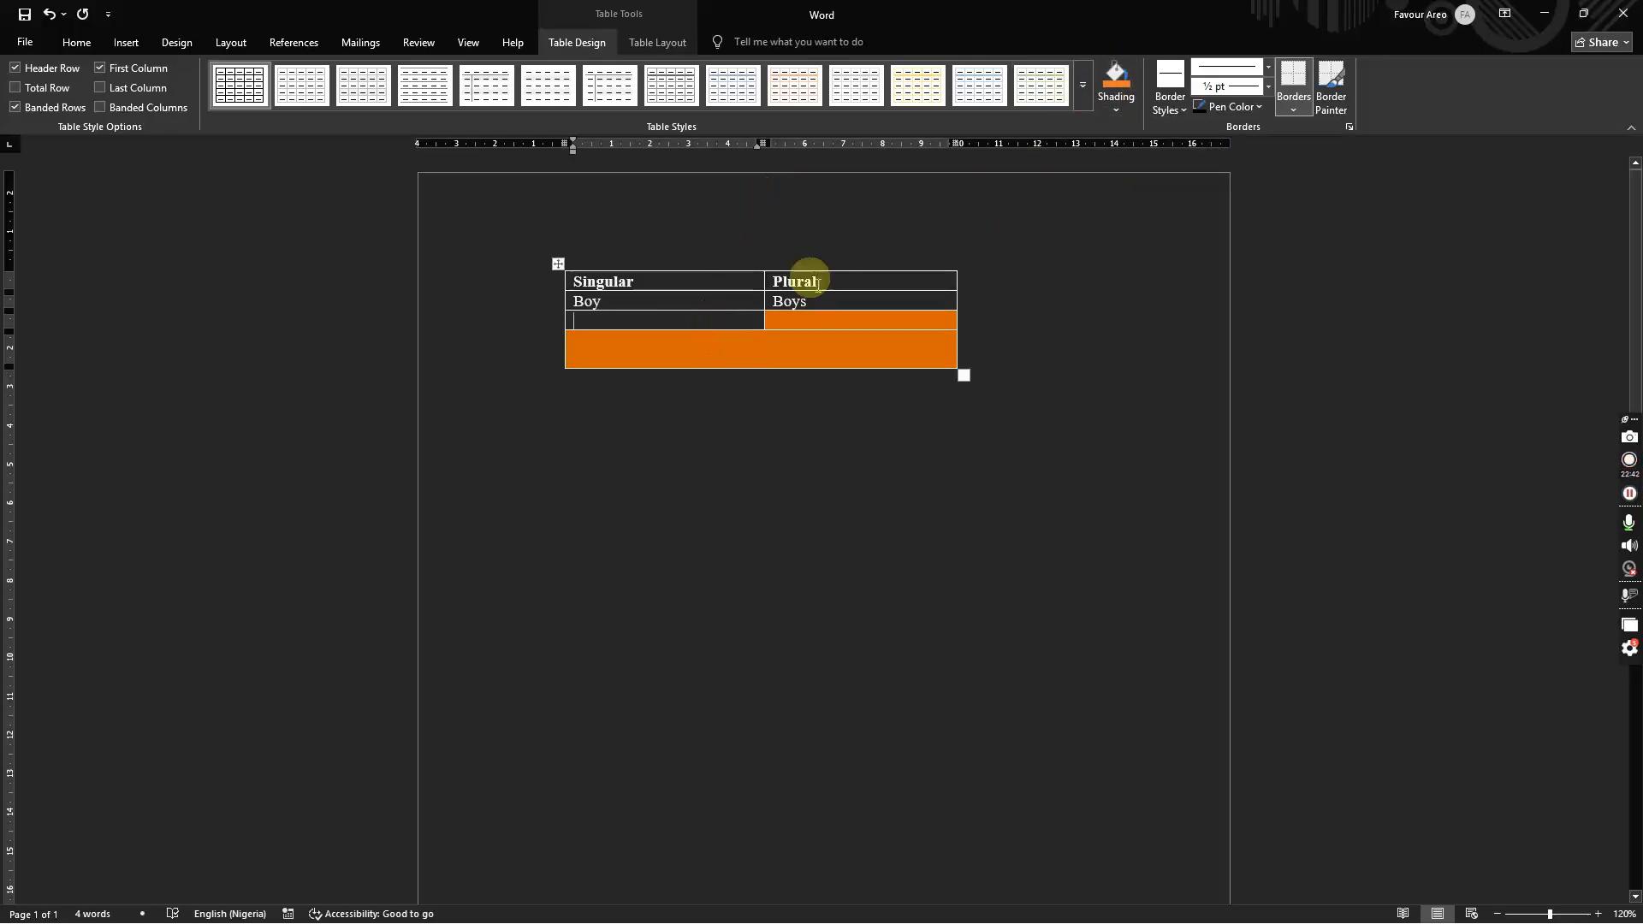
{"action": "left_click", "coordinate": [996, 357]}
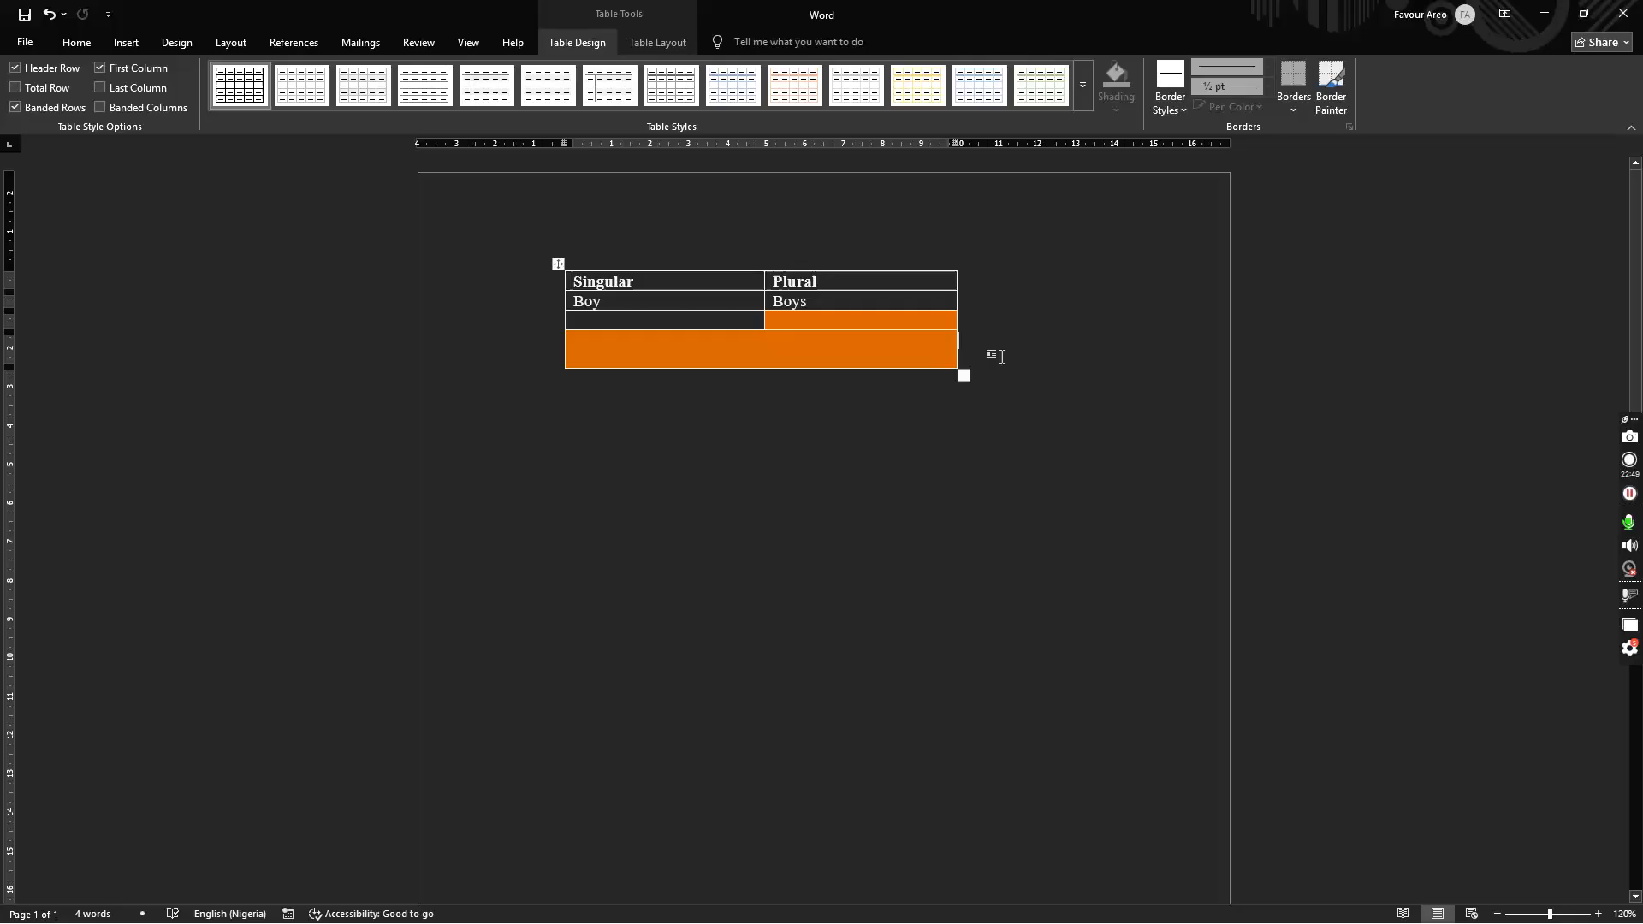
{"action": "left_click", "coordinate": [975, 320]}
{"action": "left_click", "coordinate": [981, 336]}
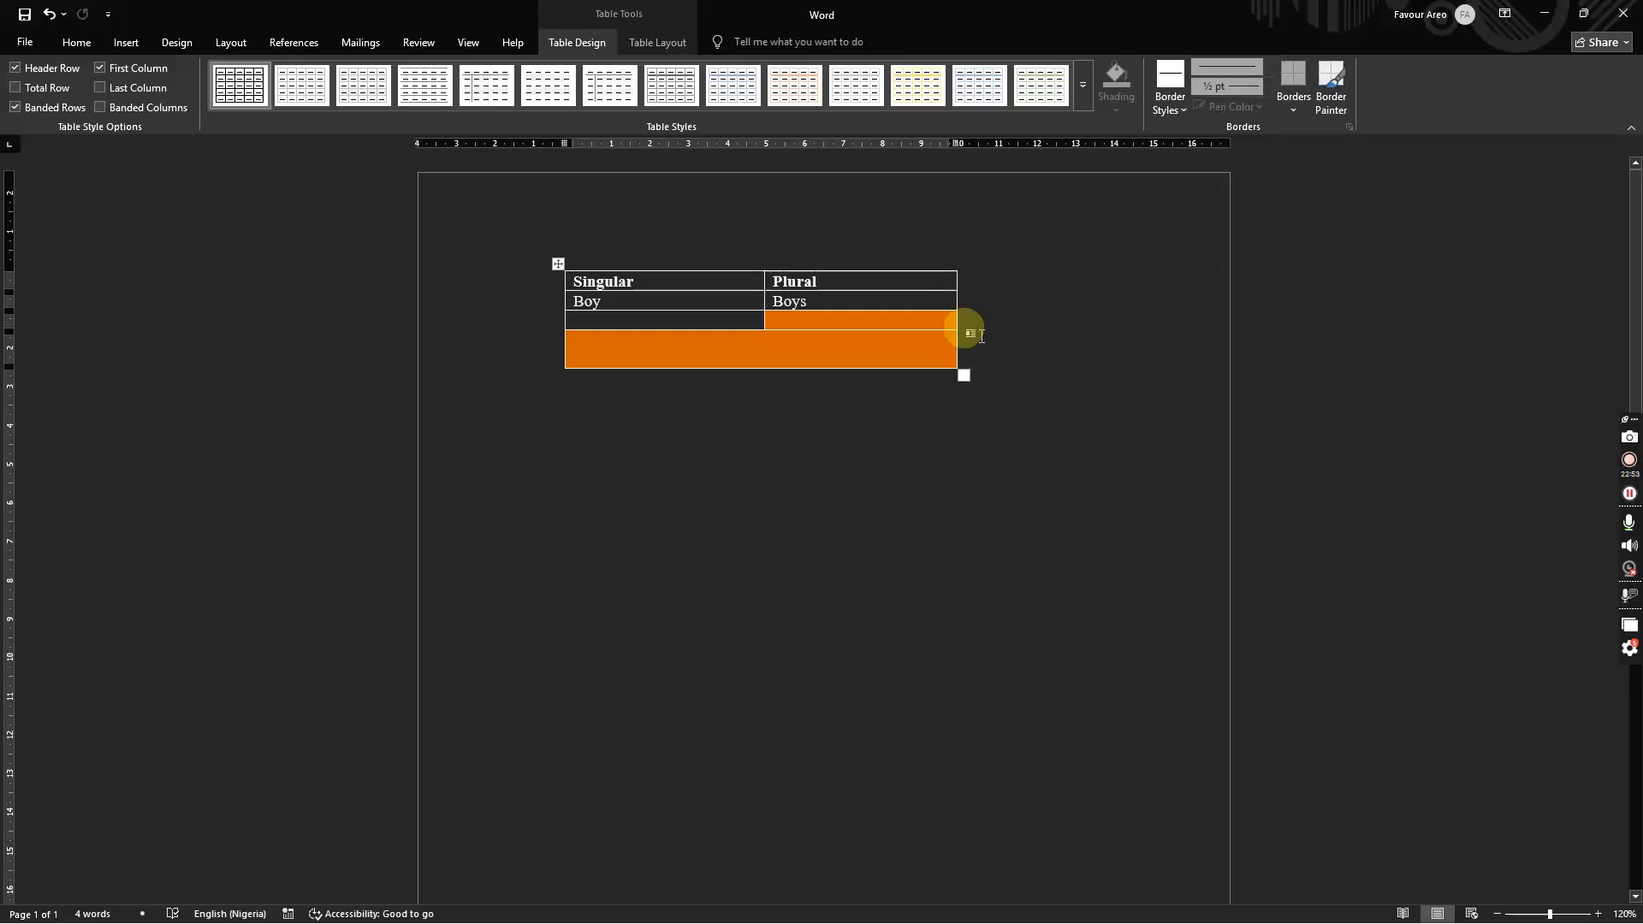
{"action": "left_click", "coordinate": [977, 341]}
{"action": "left_click_drag", "start_coordinate": [977, 340], "coordinate": [732, 302]}
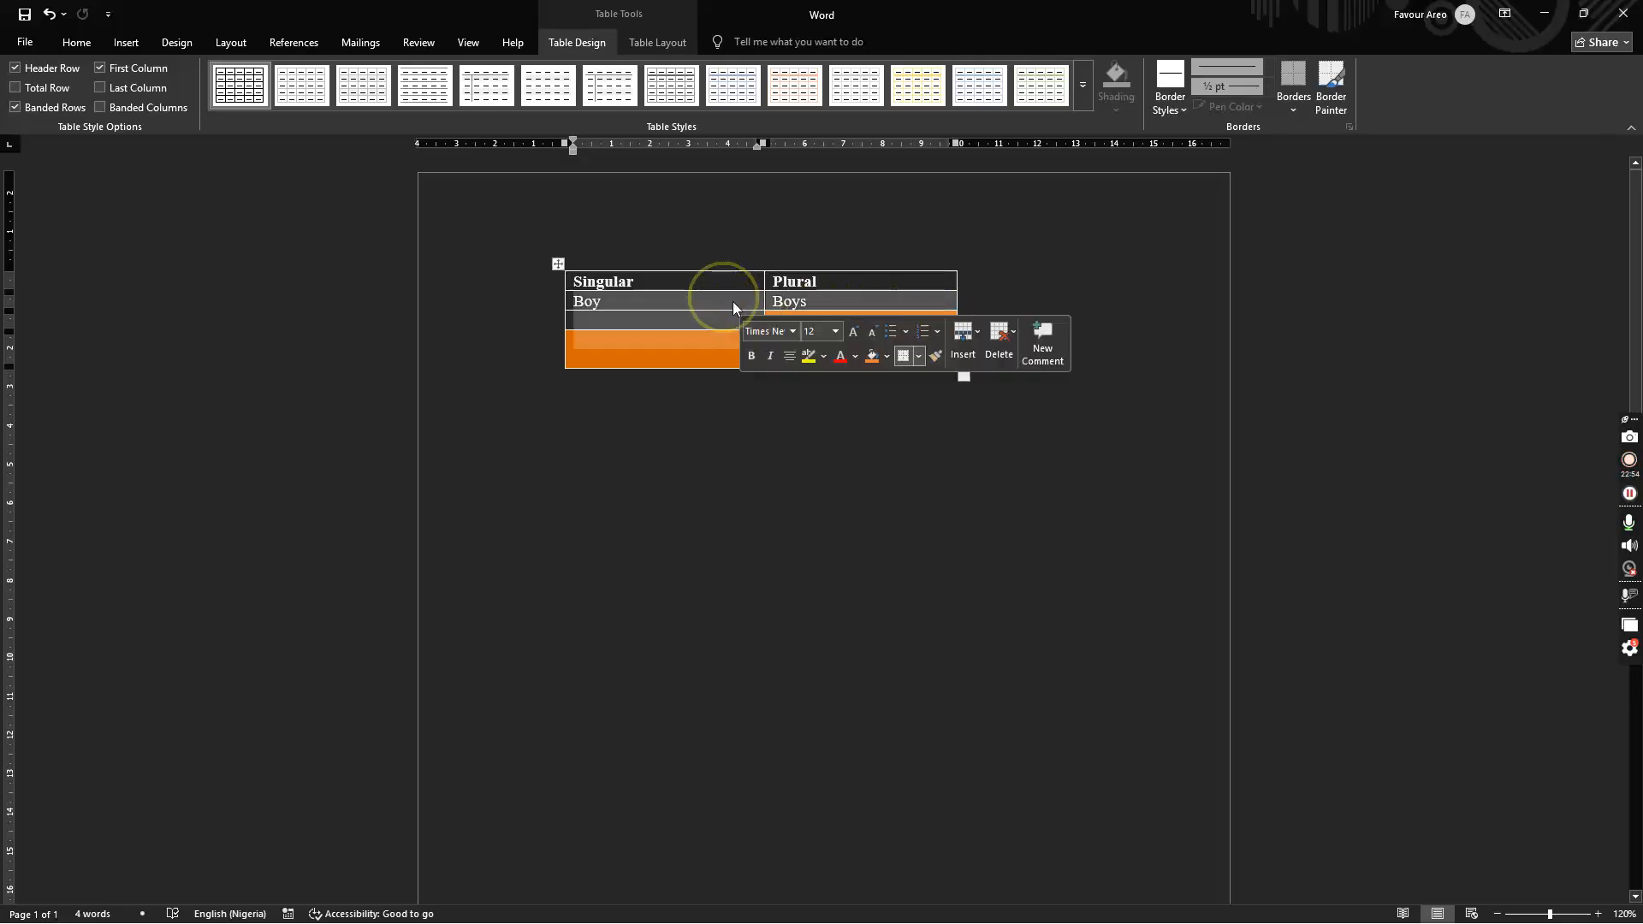
{"action": "left_click", "coordinate": [773, 211]}
{"action": "left_click", "coordinate": [1014, 317]}
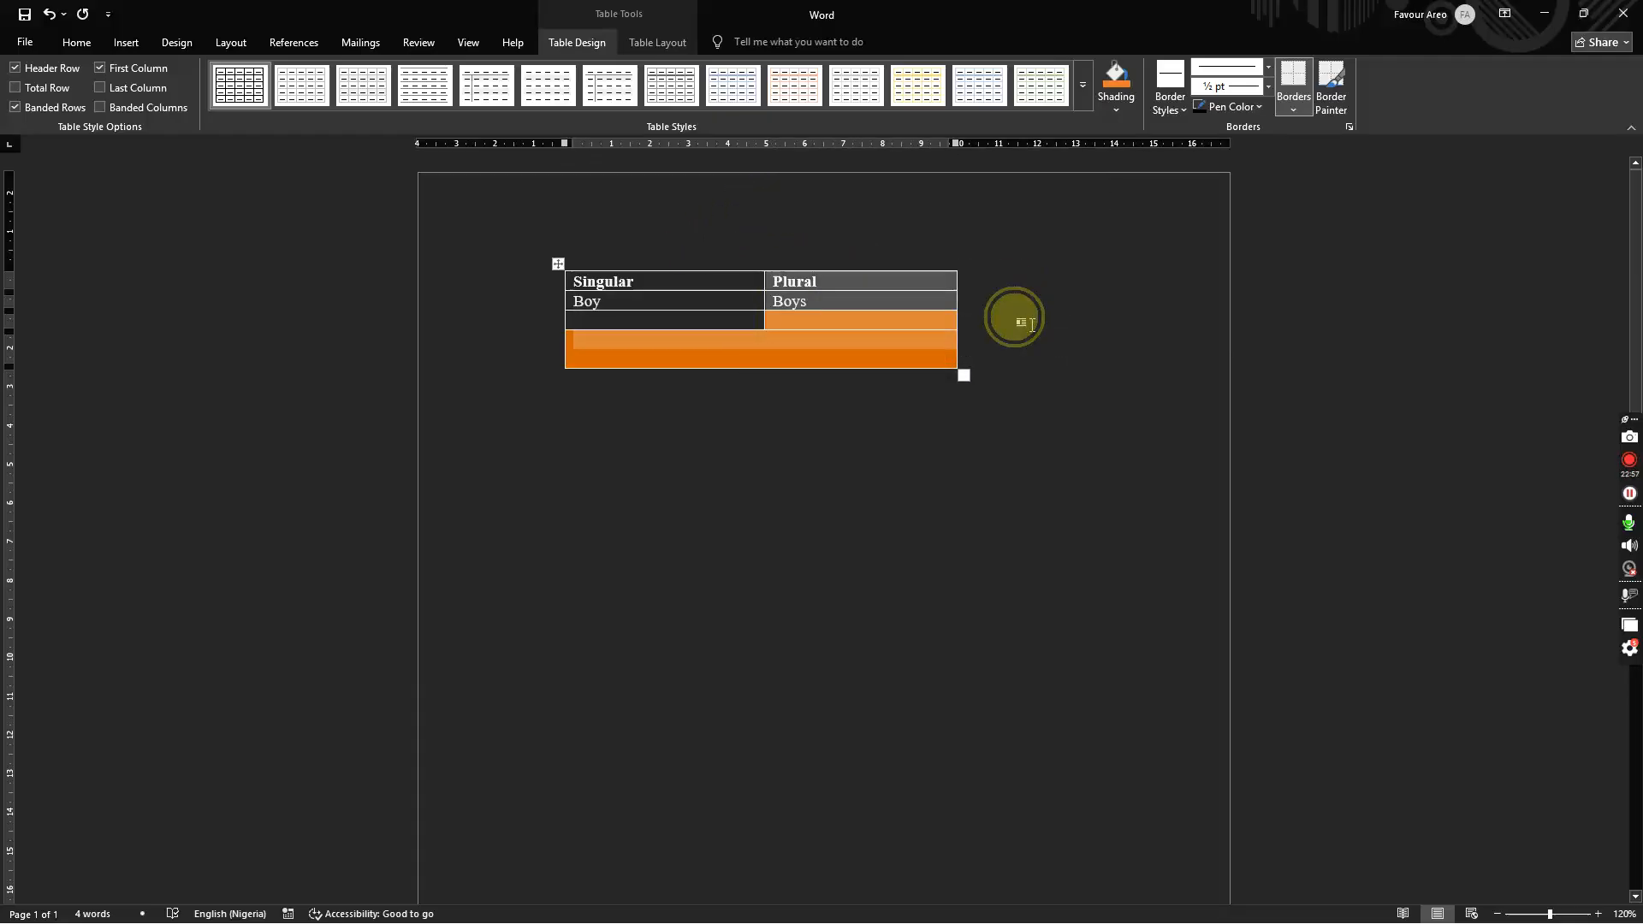
{"action": "left_click", "coordinate": [1025, 372]}
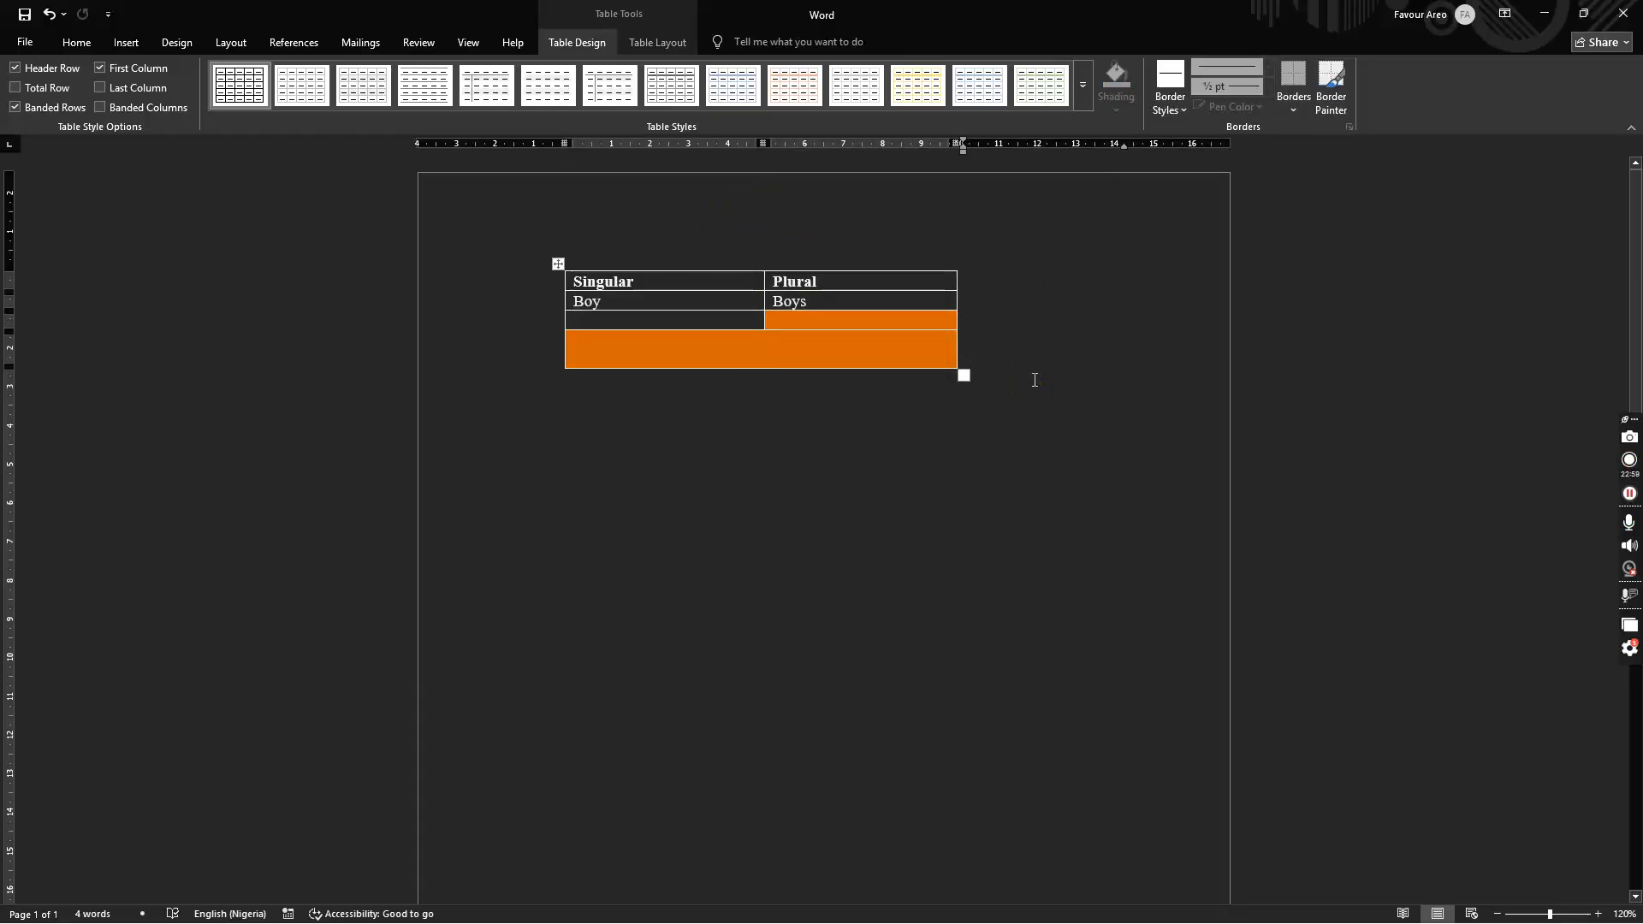